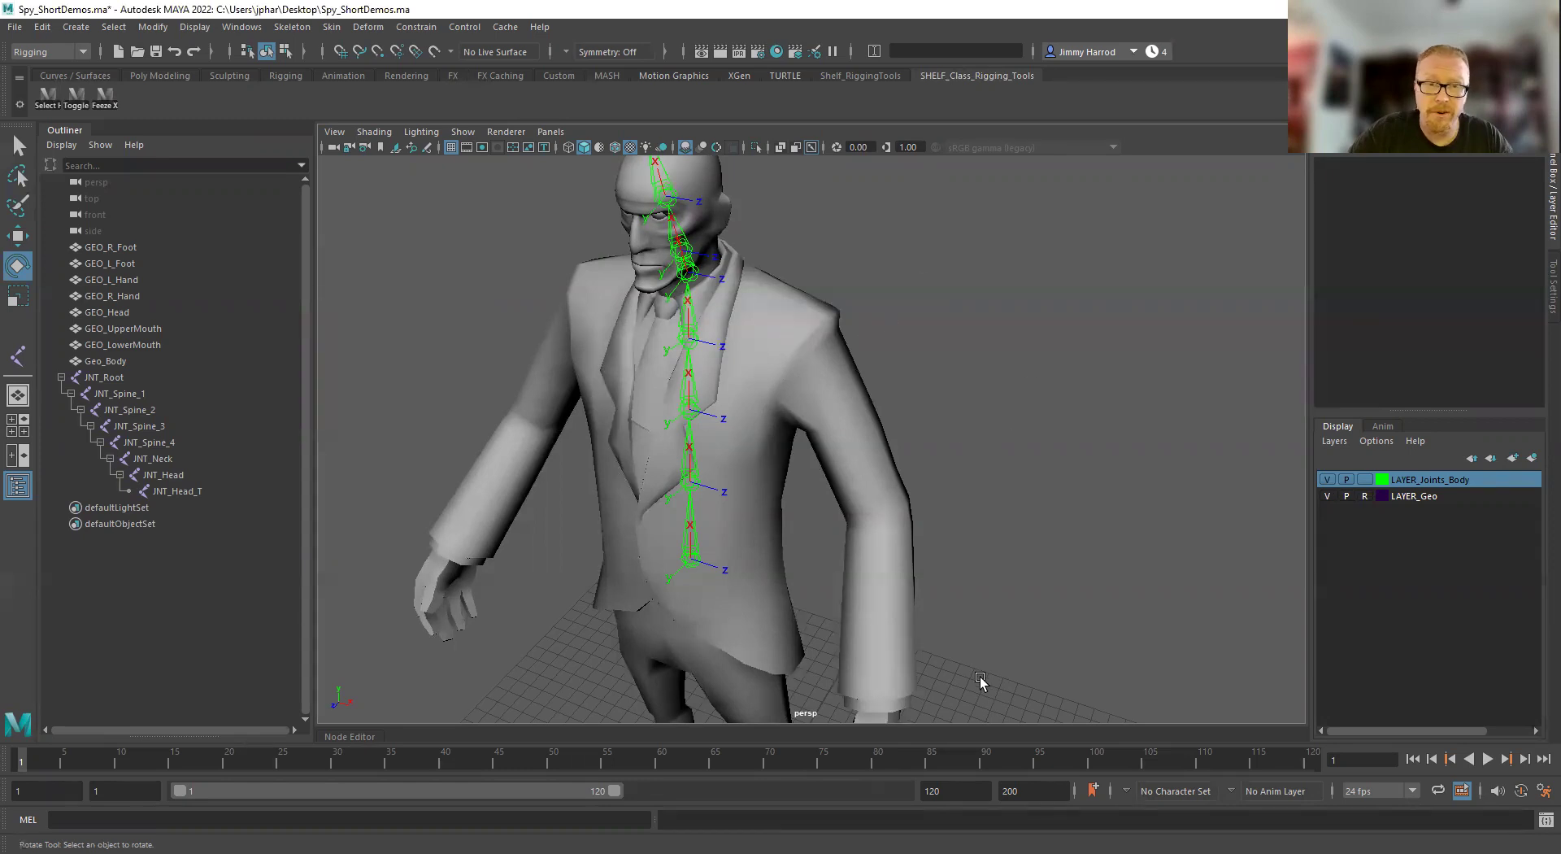
Examine the character's arms and hands and the existing spine joints from several angles in the perspective view
alt+drag(841, 559, 873, 556)
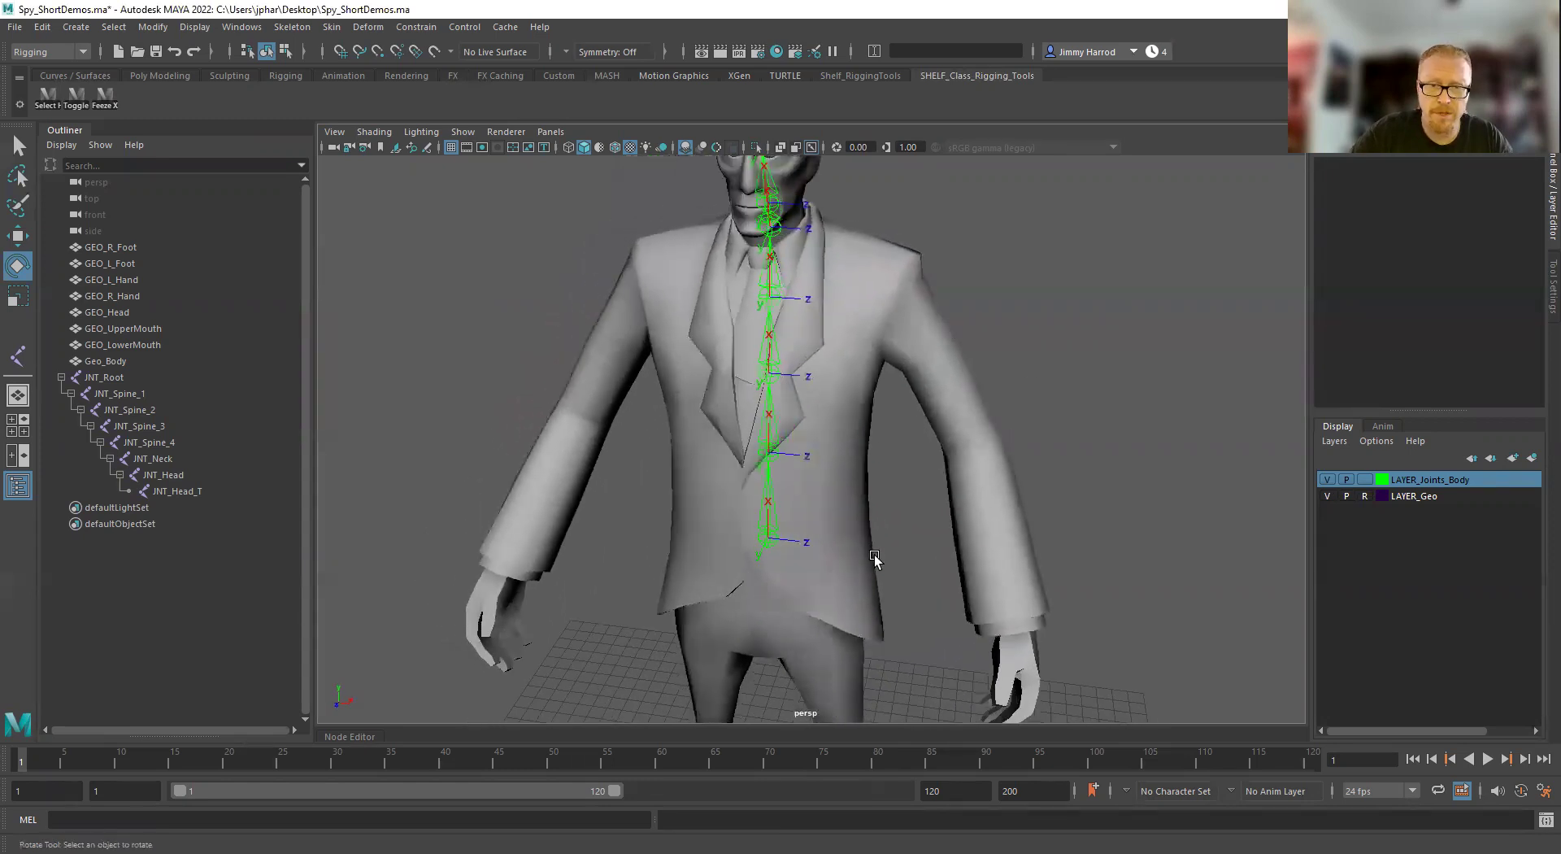
scroll(874, 557, down, 2)
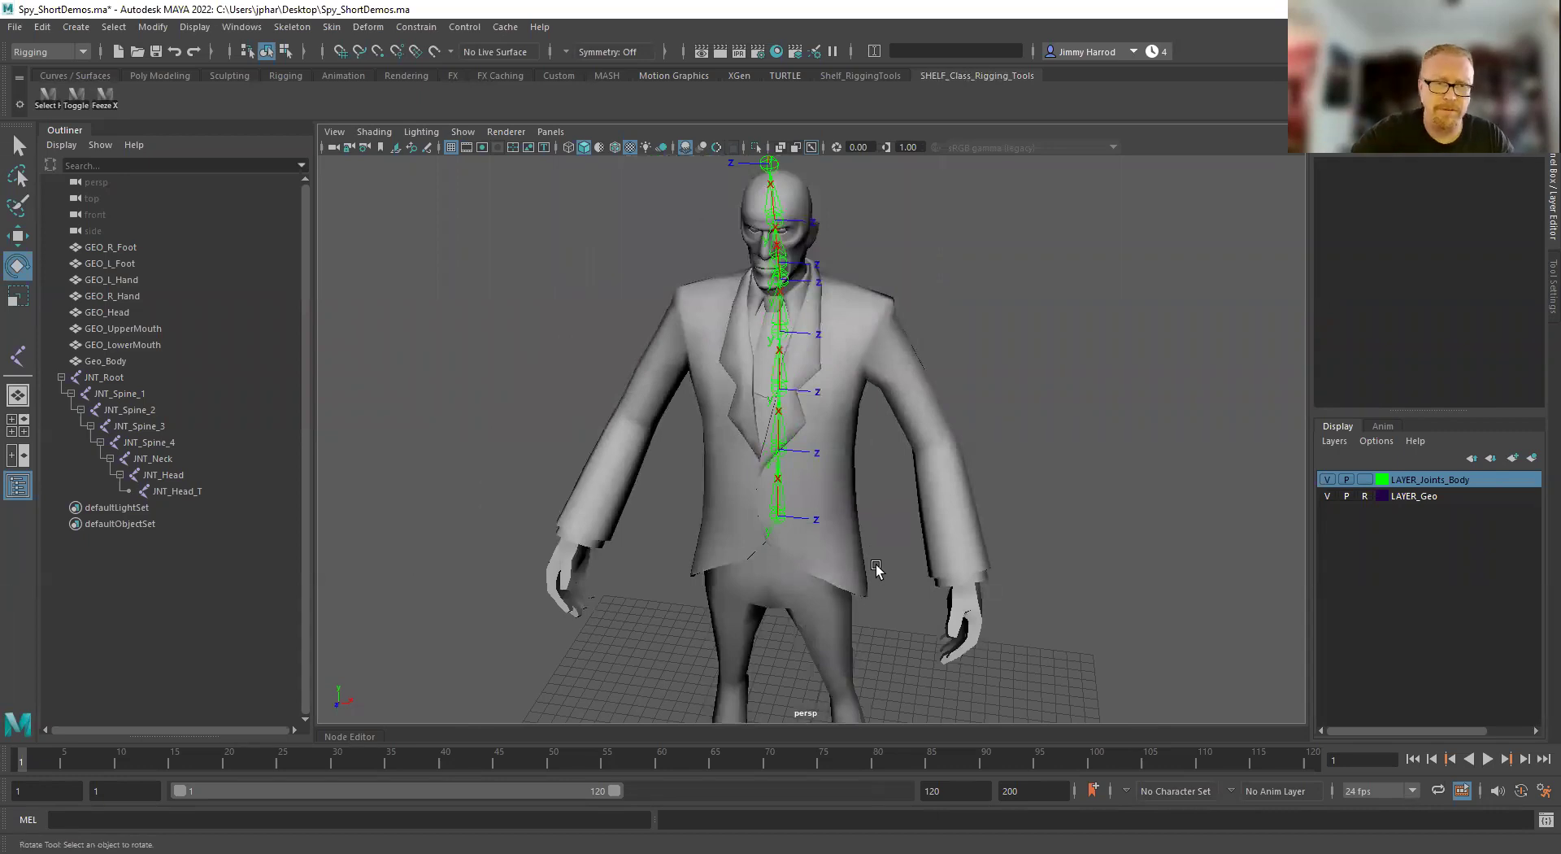
alt+drag(795, 503, 816, 482)
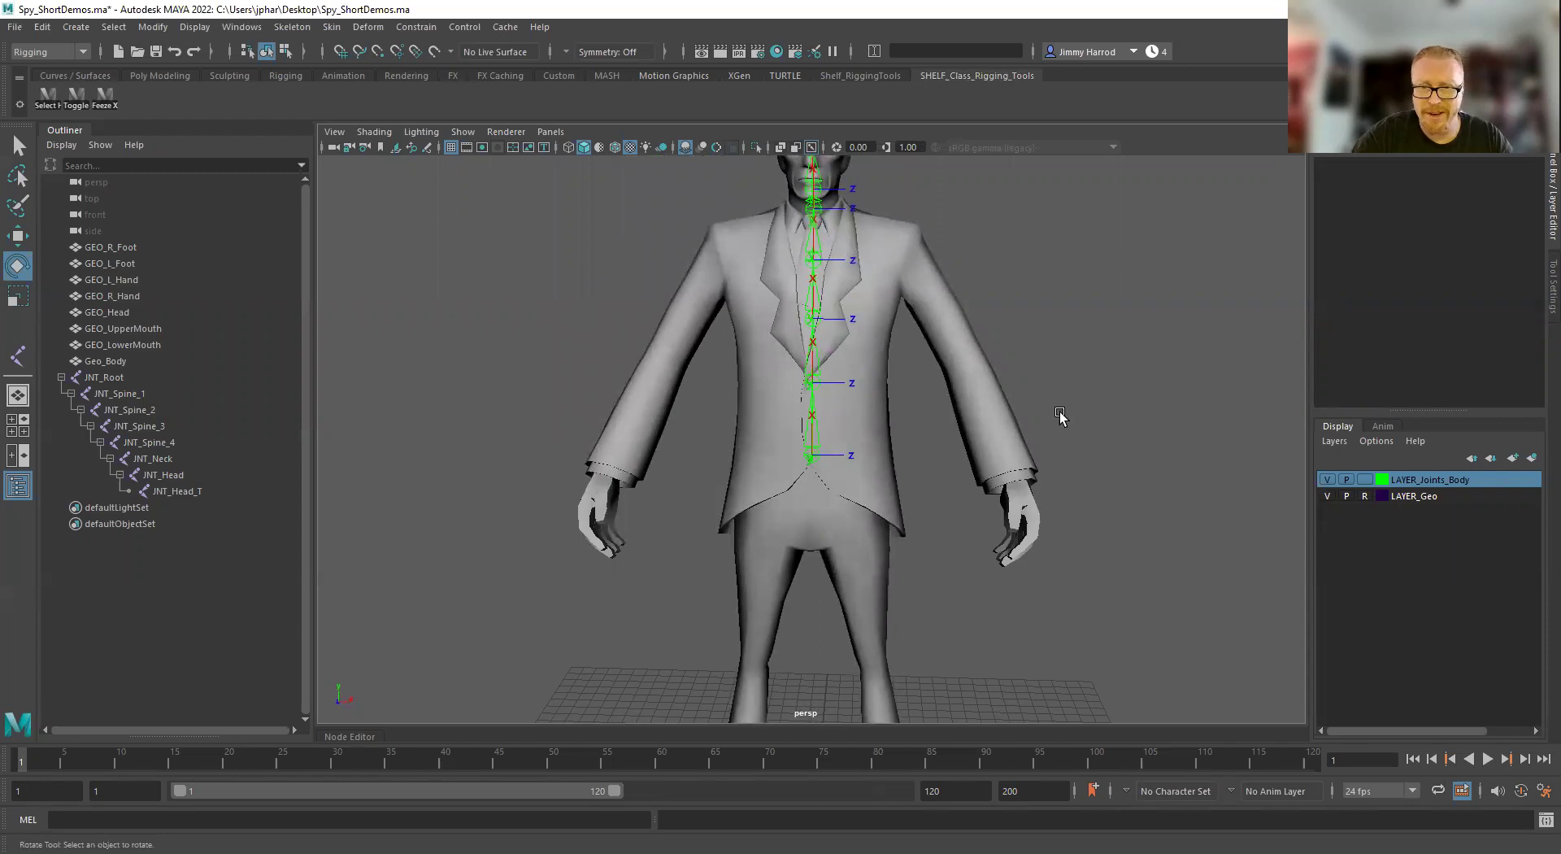
alt+drag(1108, 477, 1028, 501)
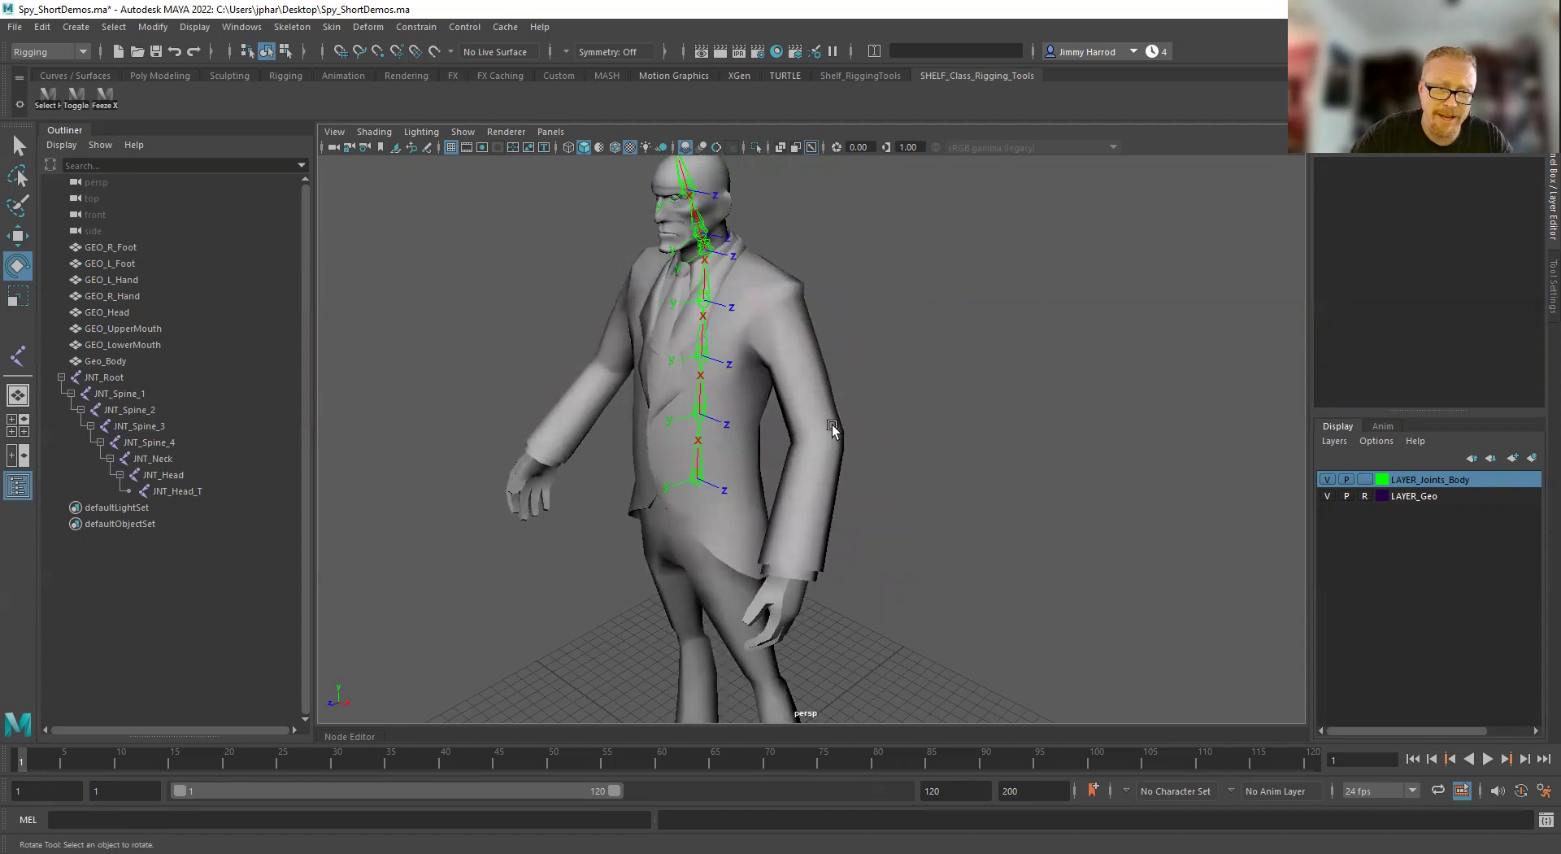
alt+drag(803, 545, 837, 512)
scroll(826, 551, up, 5)
alt+middle_drag(836, 512, 899, 530)
alt+drag(899, 530, 882, 527)
alt+drag(706, 440, 903, 429)
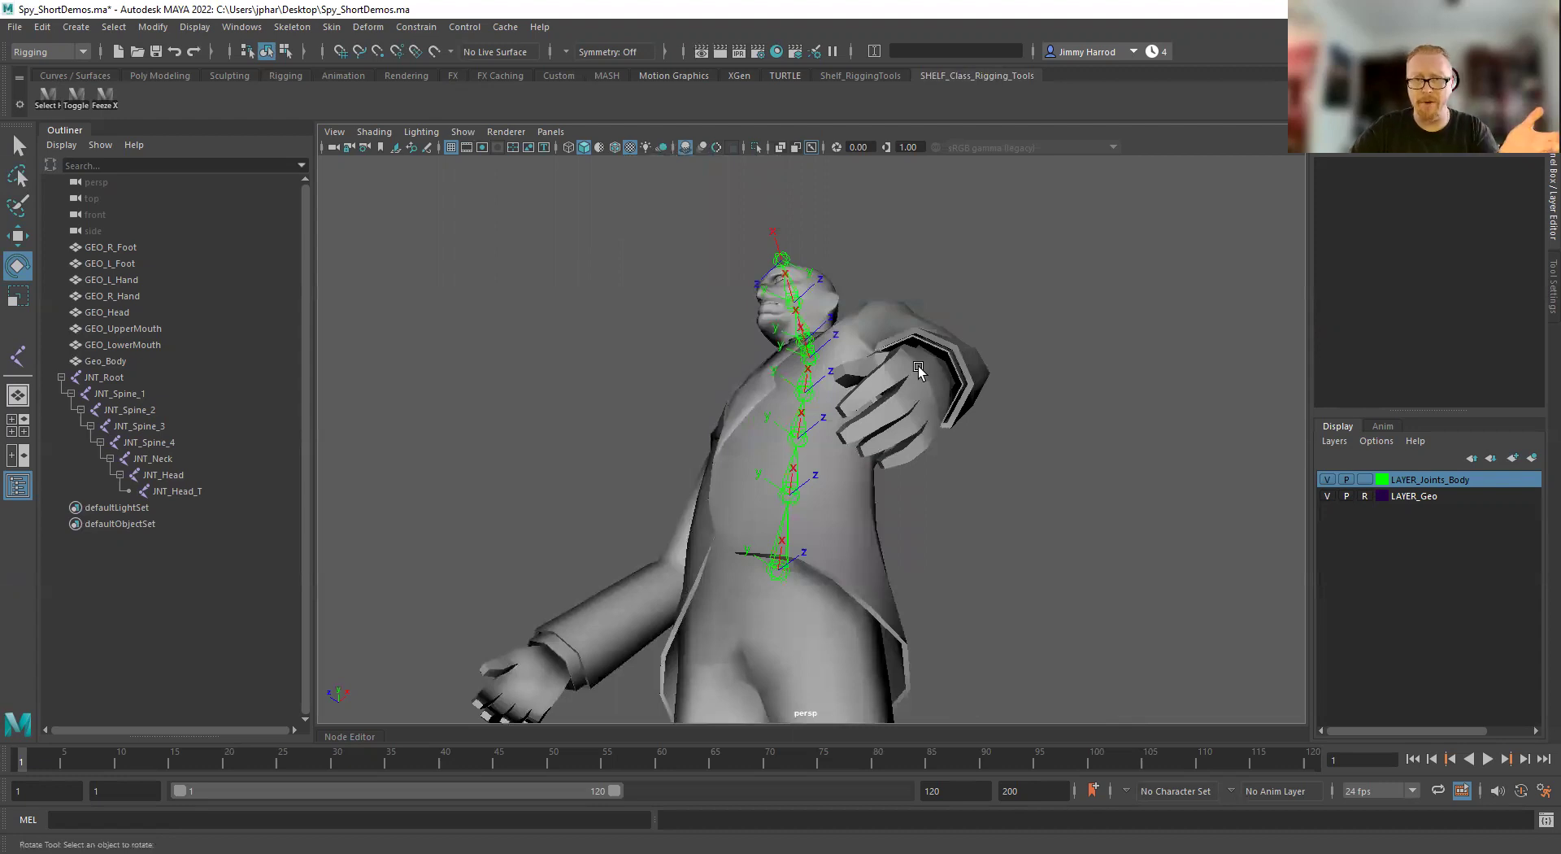
alt+drag(1031, 332, 977, 430)
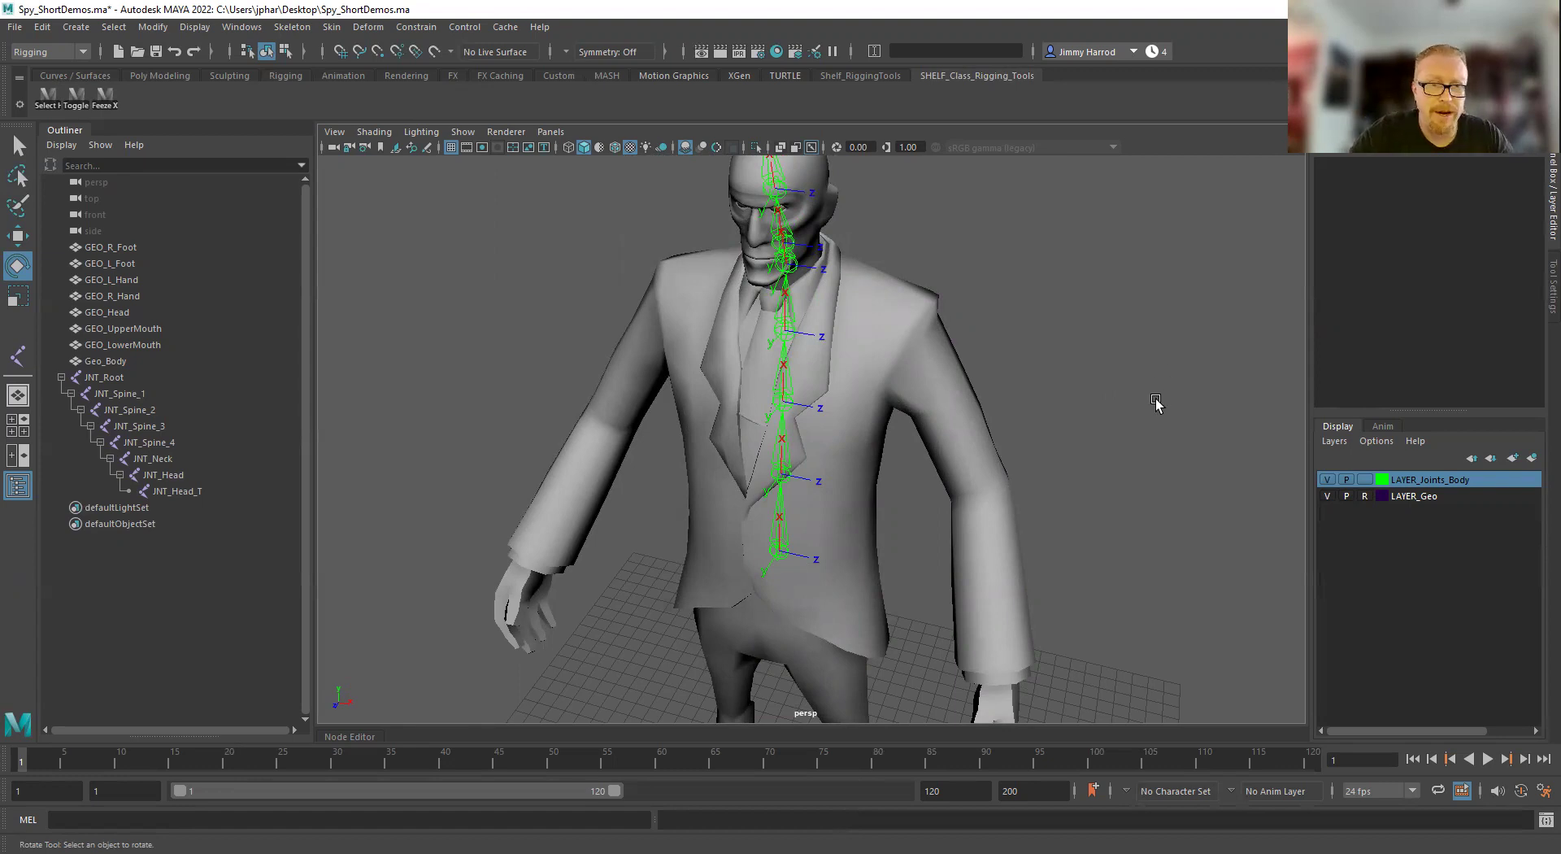
Create a straight horizontal chain of four joints in the front view, running outward beside the character's head above the shoulder
key(space)
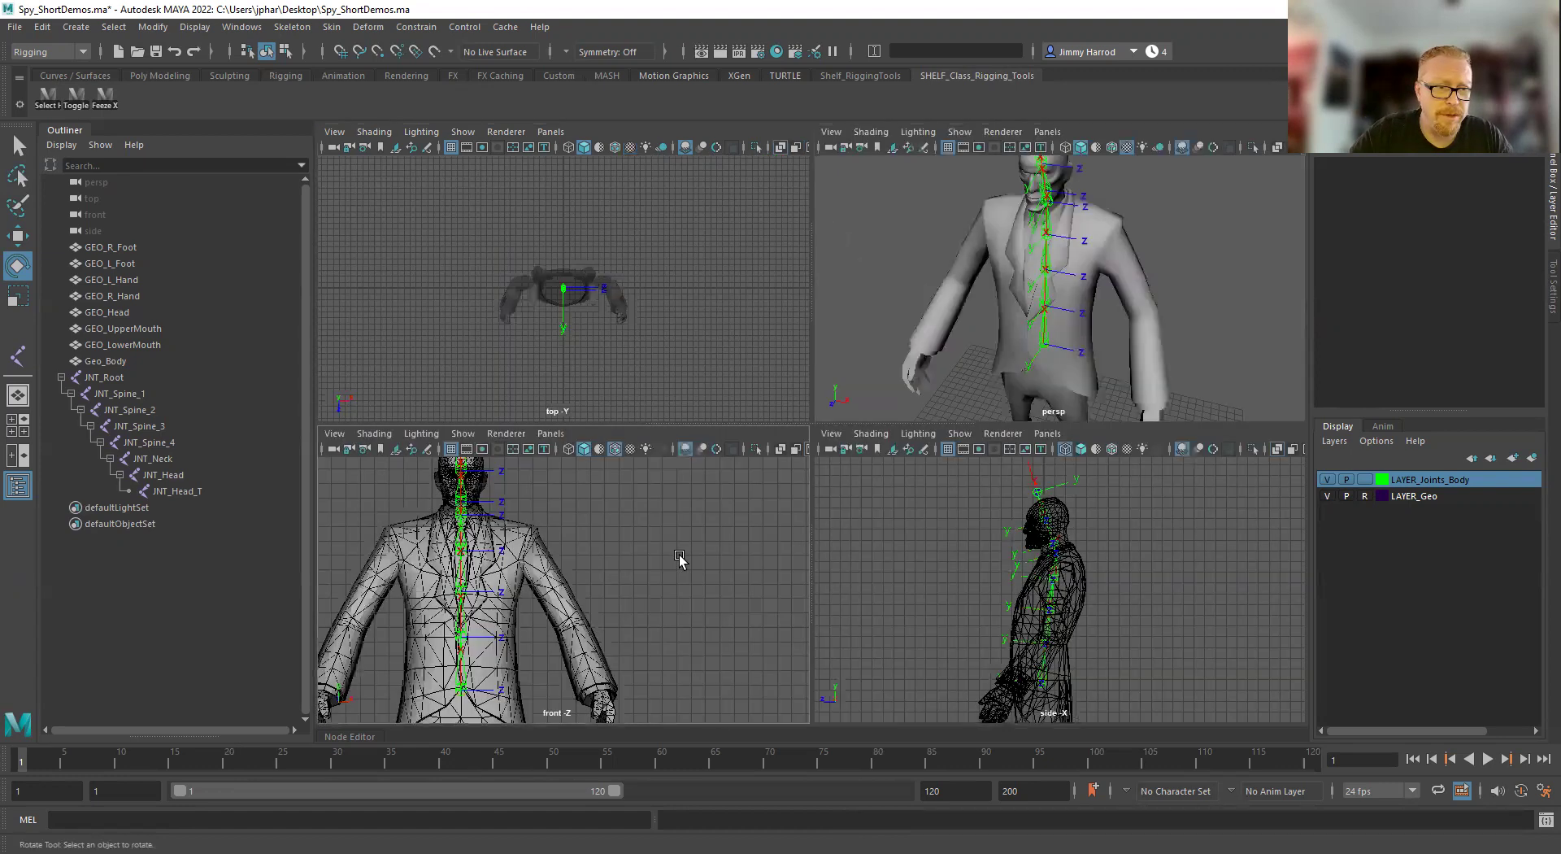
key(space)
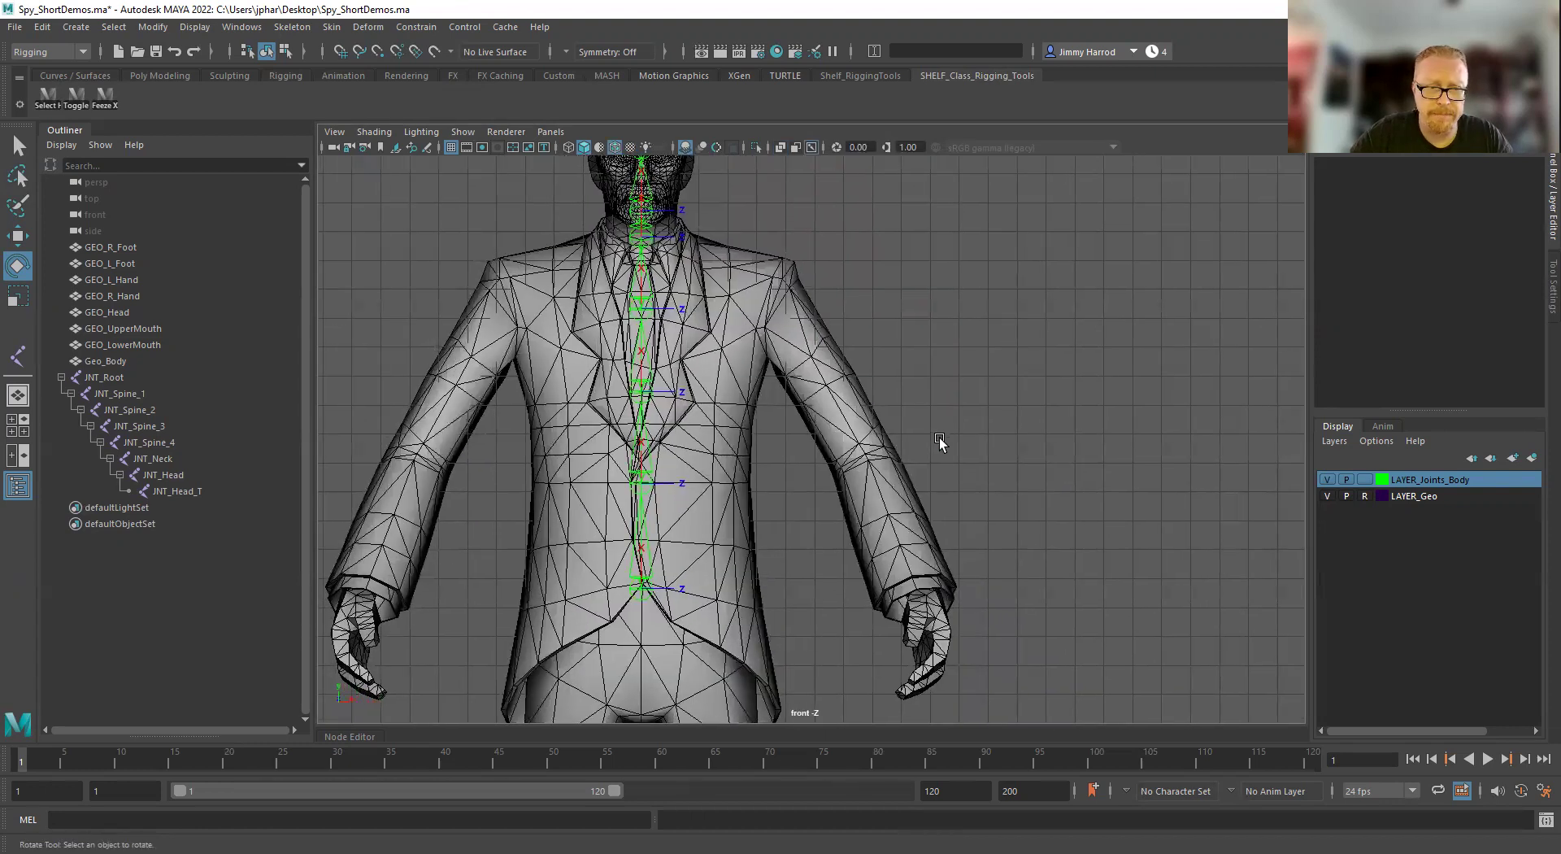
alt+middle_drag(944, 461, 943, 491)
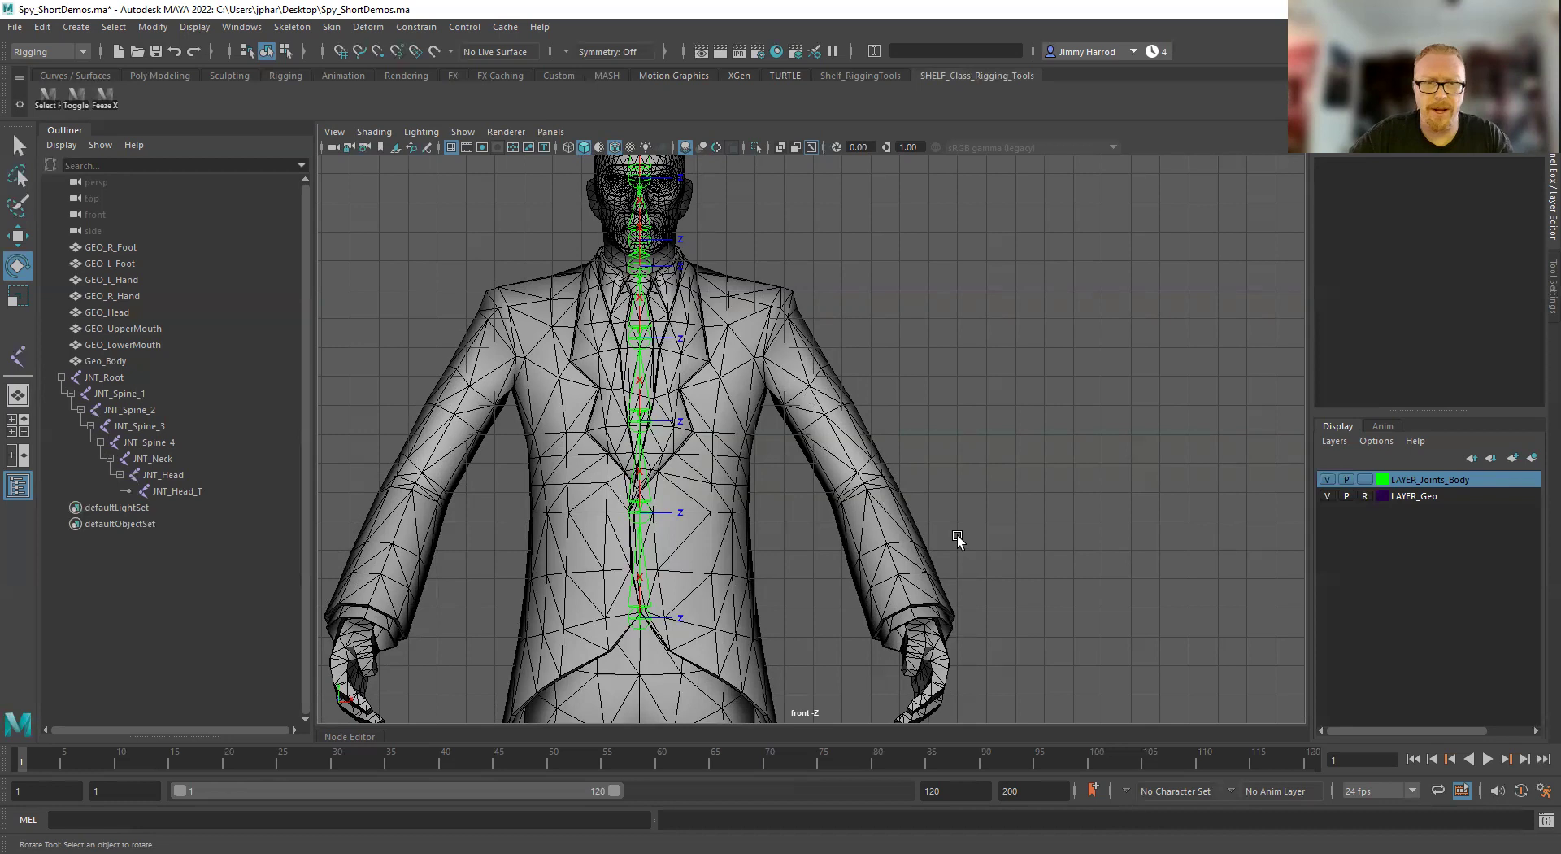
alt+middle_drag(942, 333, 939, 389)
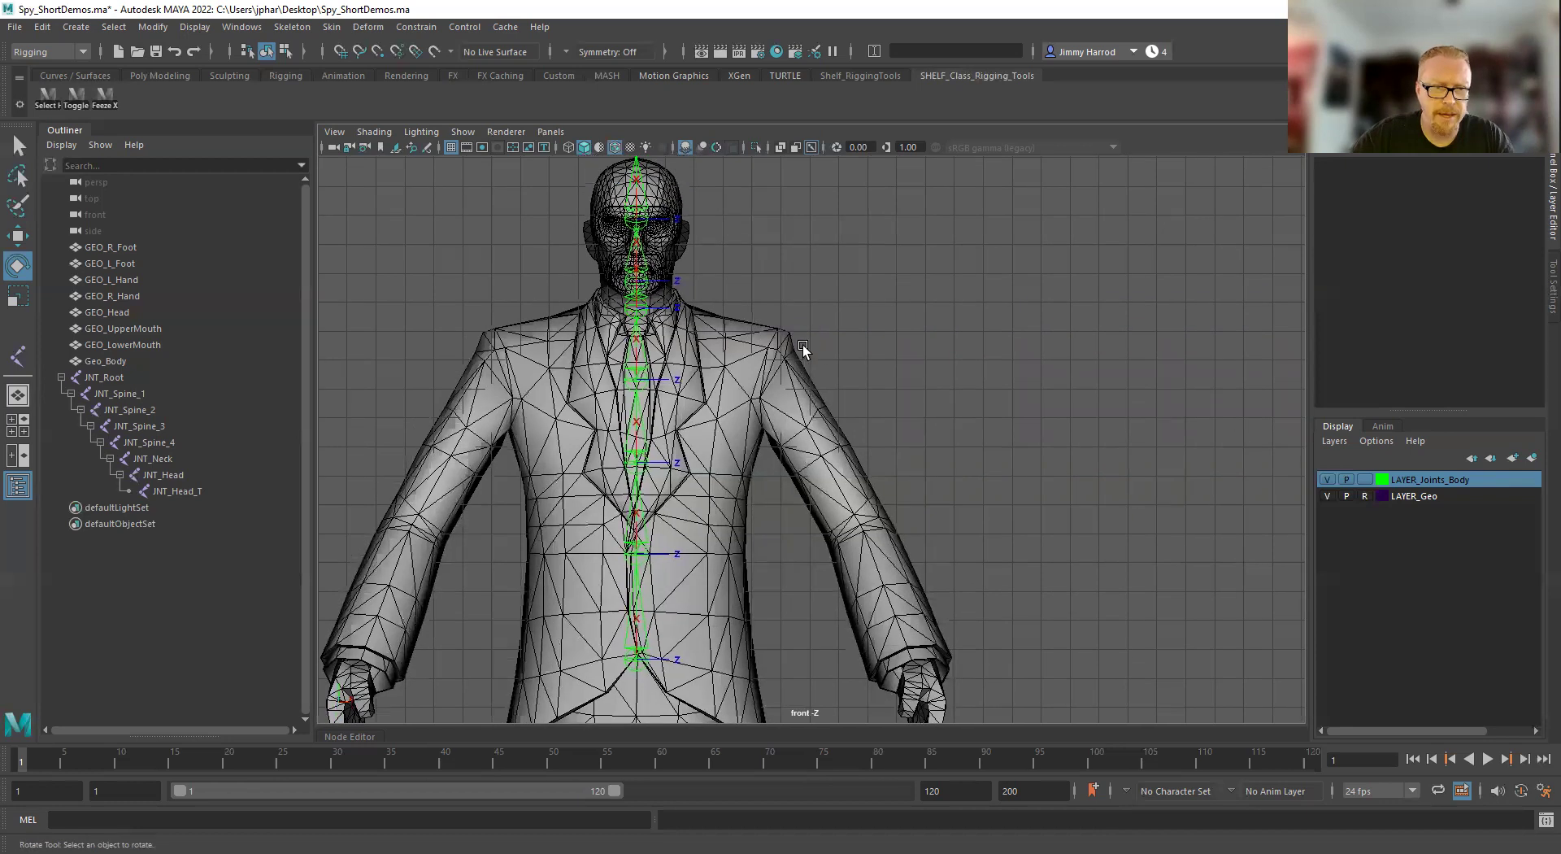
click(292, 27)
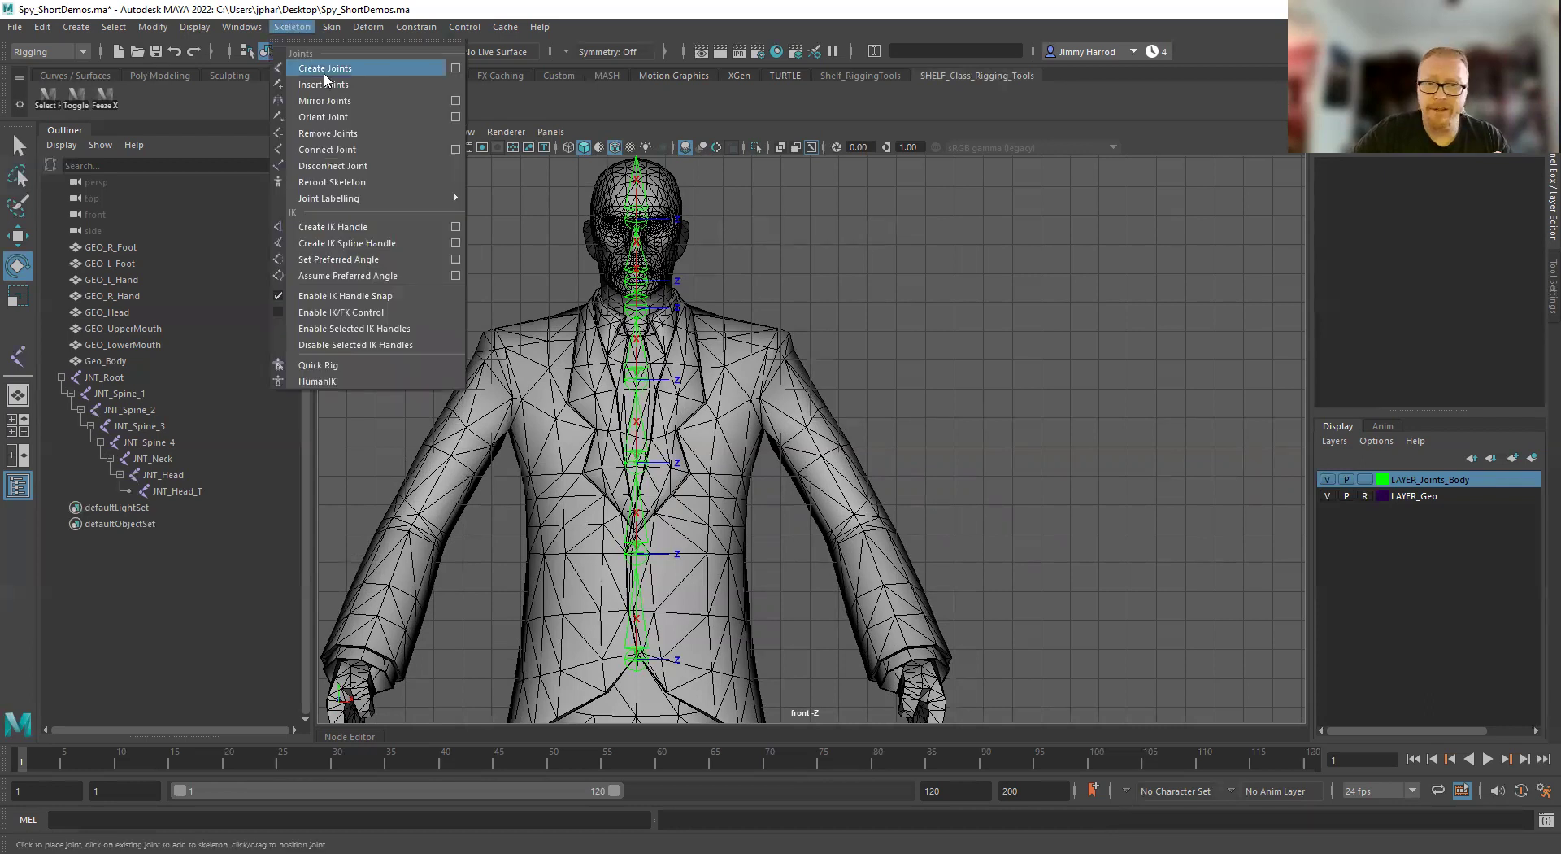
click(325, 68)
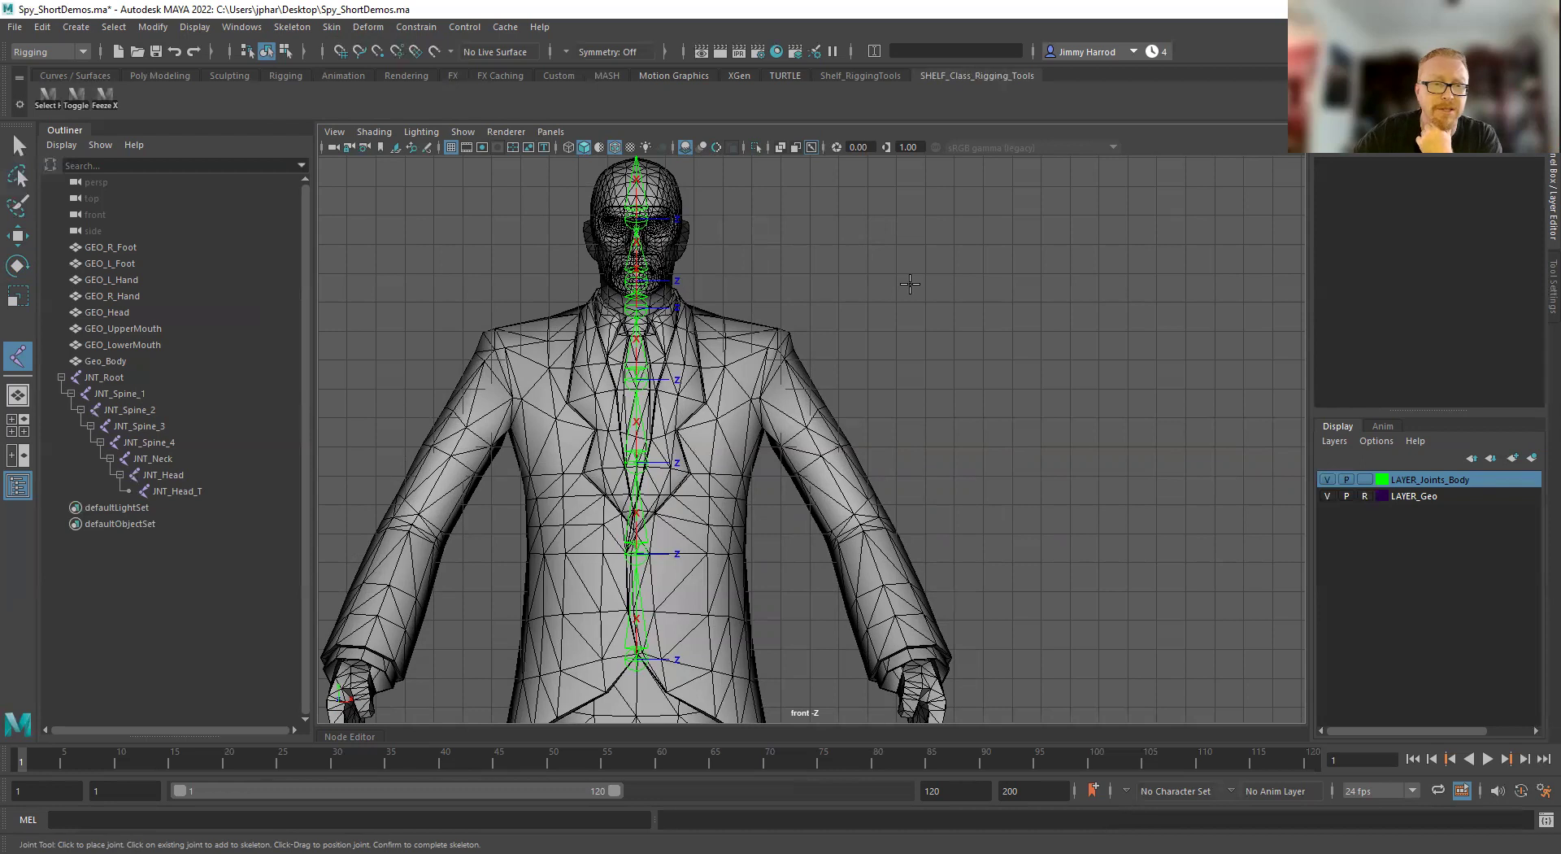
click(723, 273)
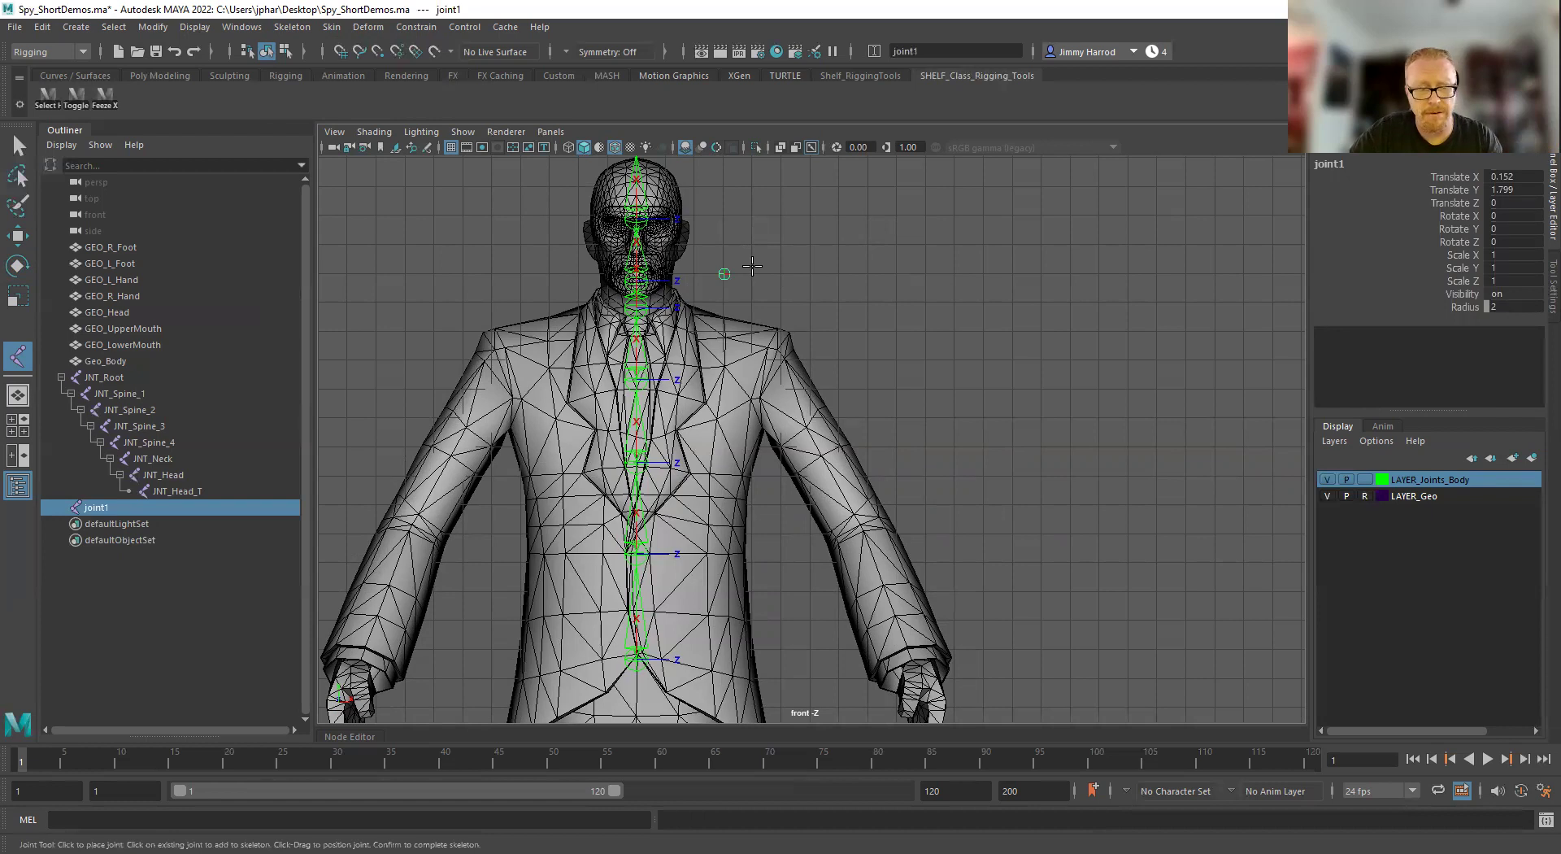
click(804, 274)
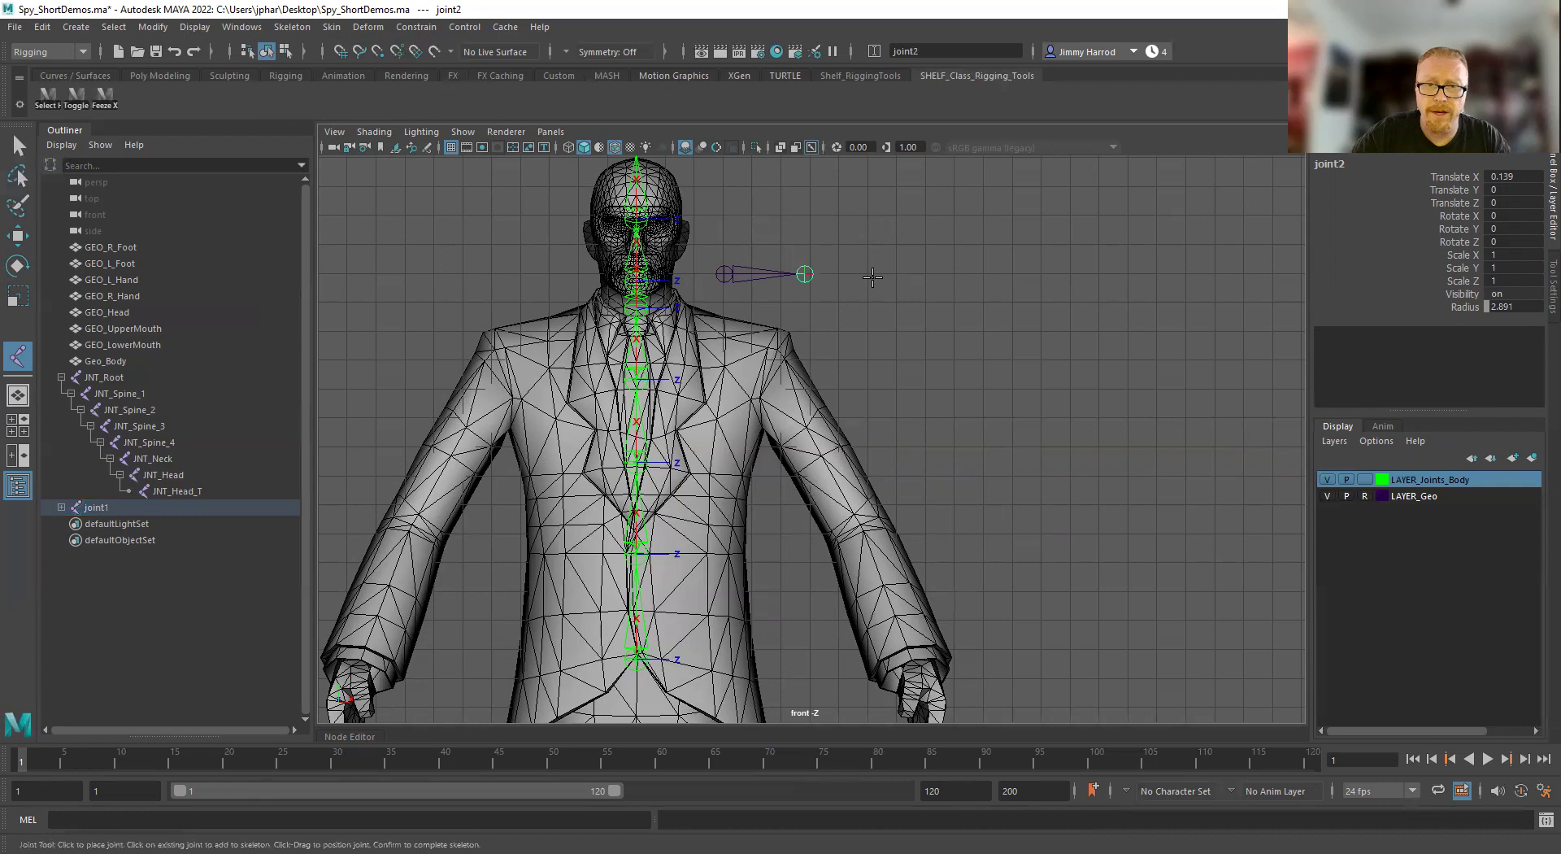
click(905, 274)
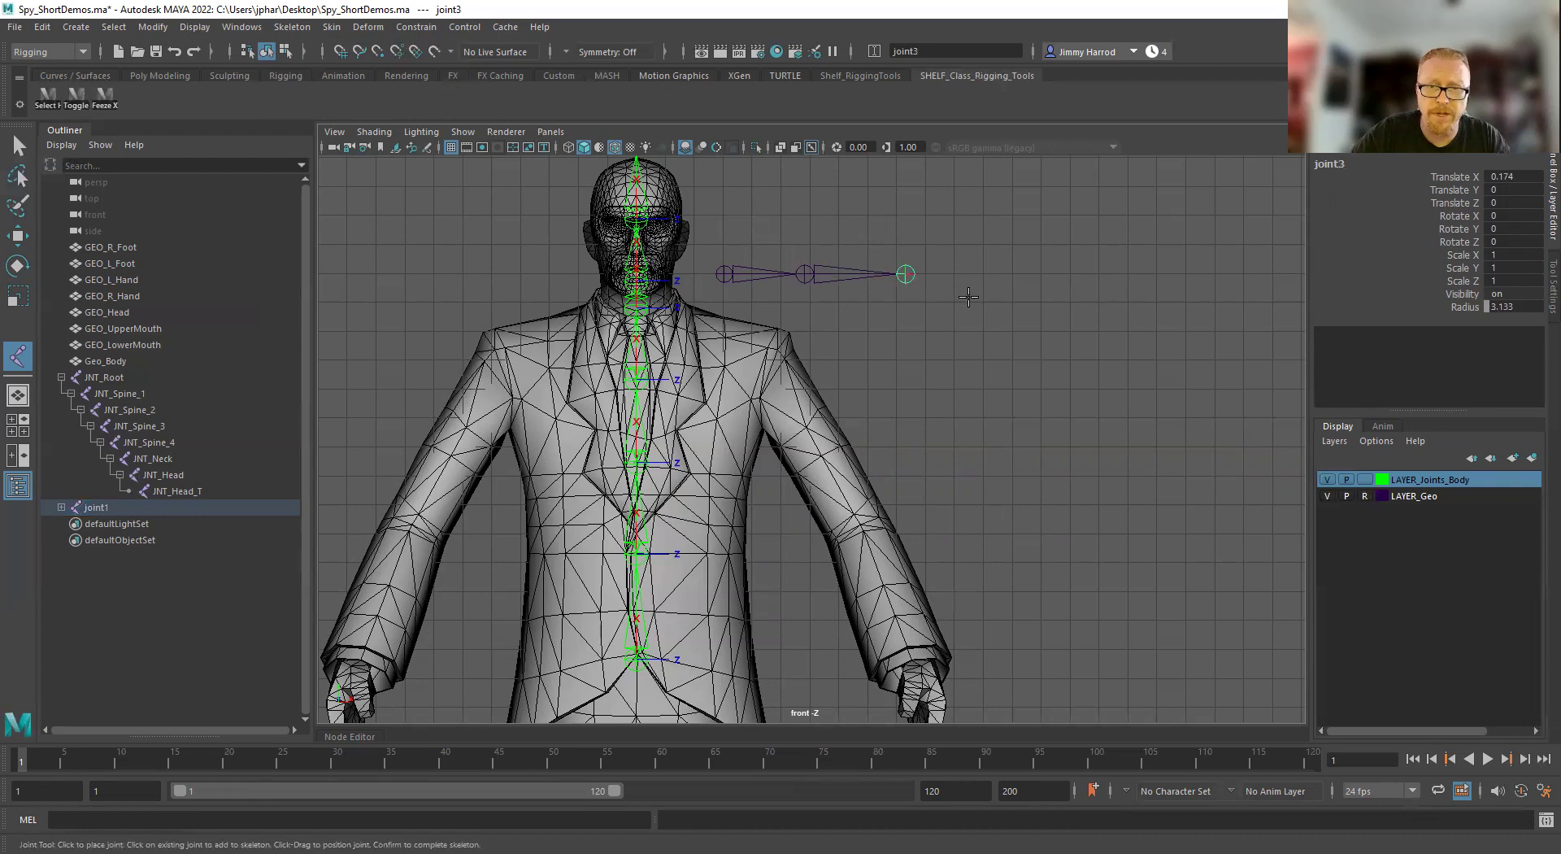
click(1001, 274)
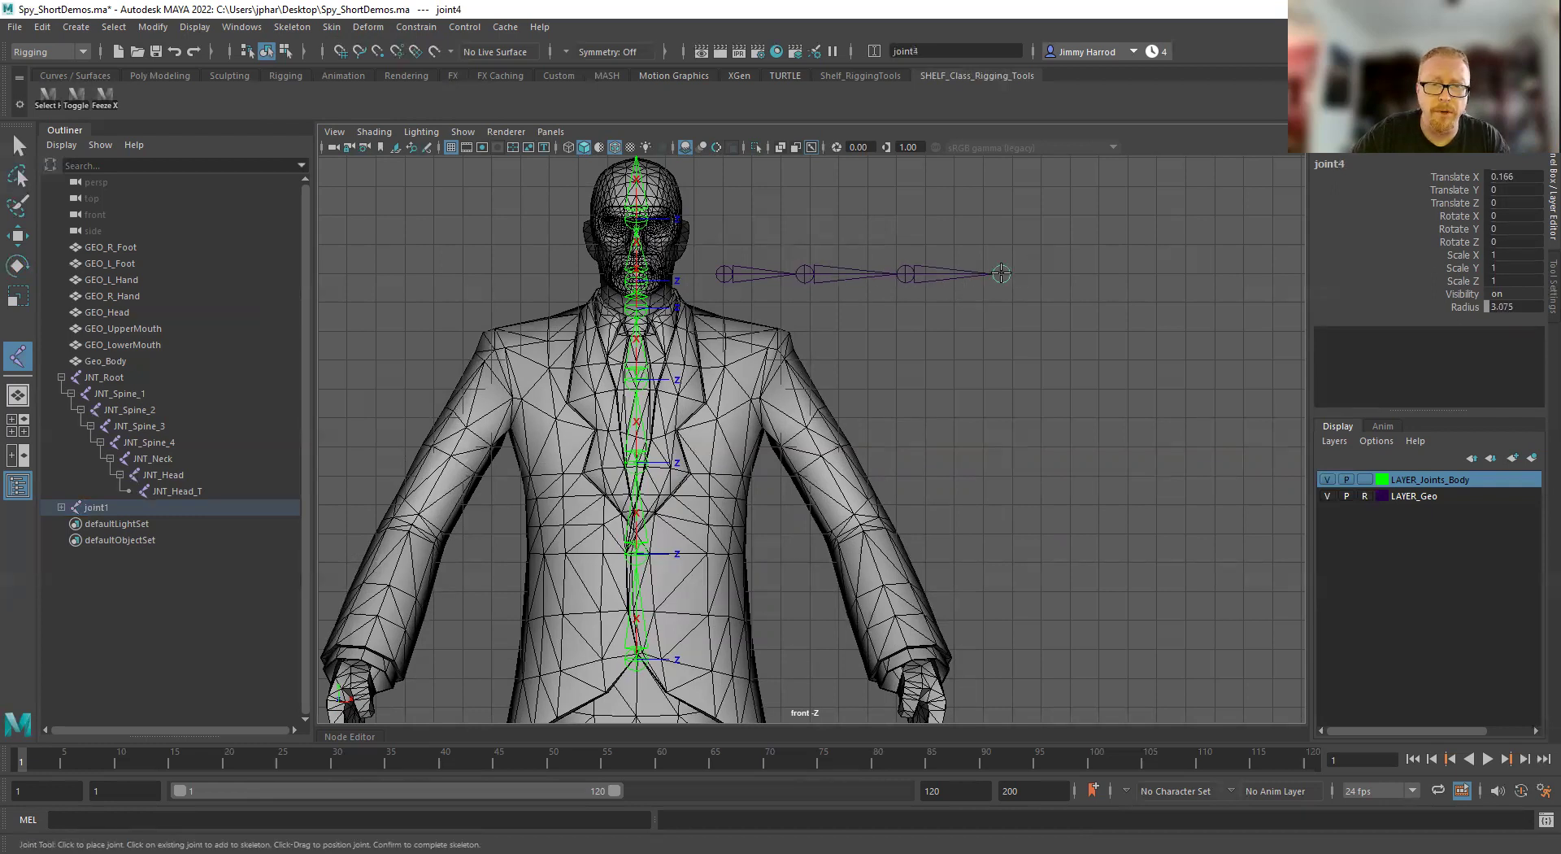
key(Return)
key(e)
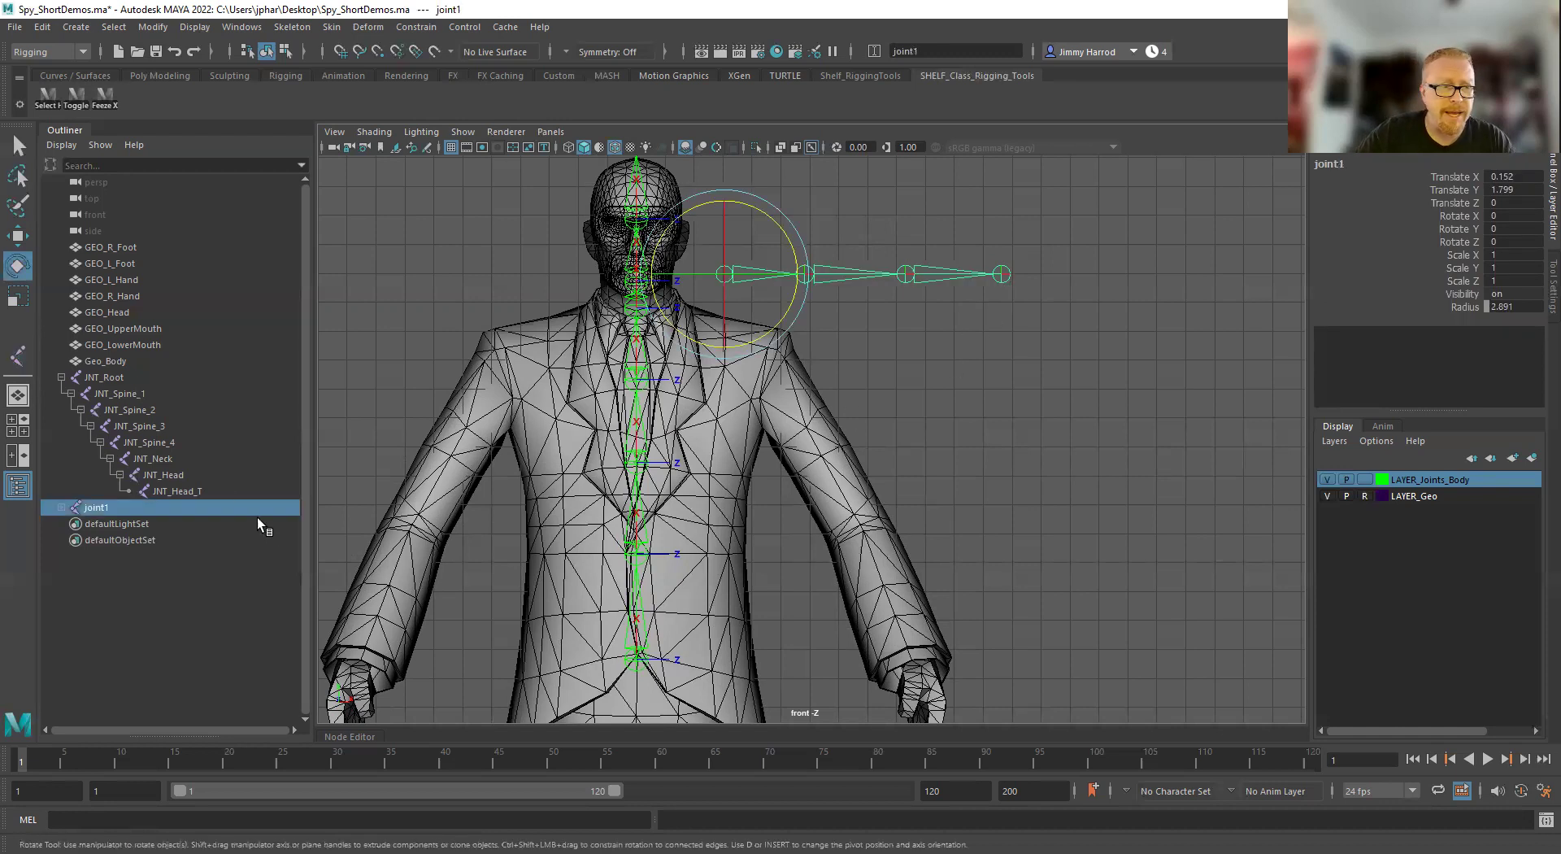
Expand the new joint chain, select its whole hierarchy and display the local rotation axes on all four joints
shift+click(60, 507)
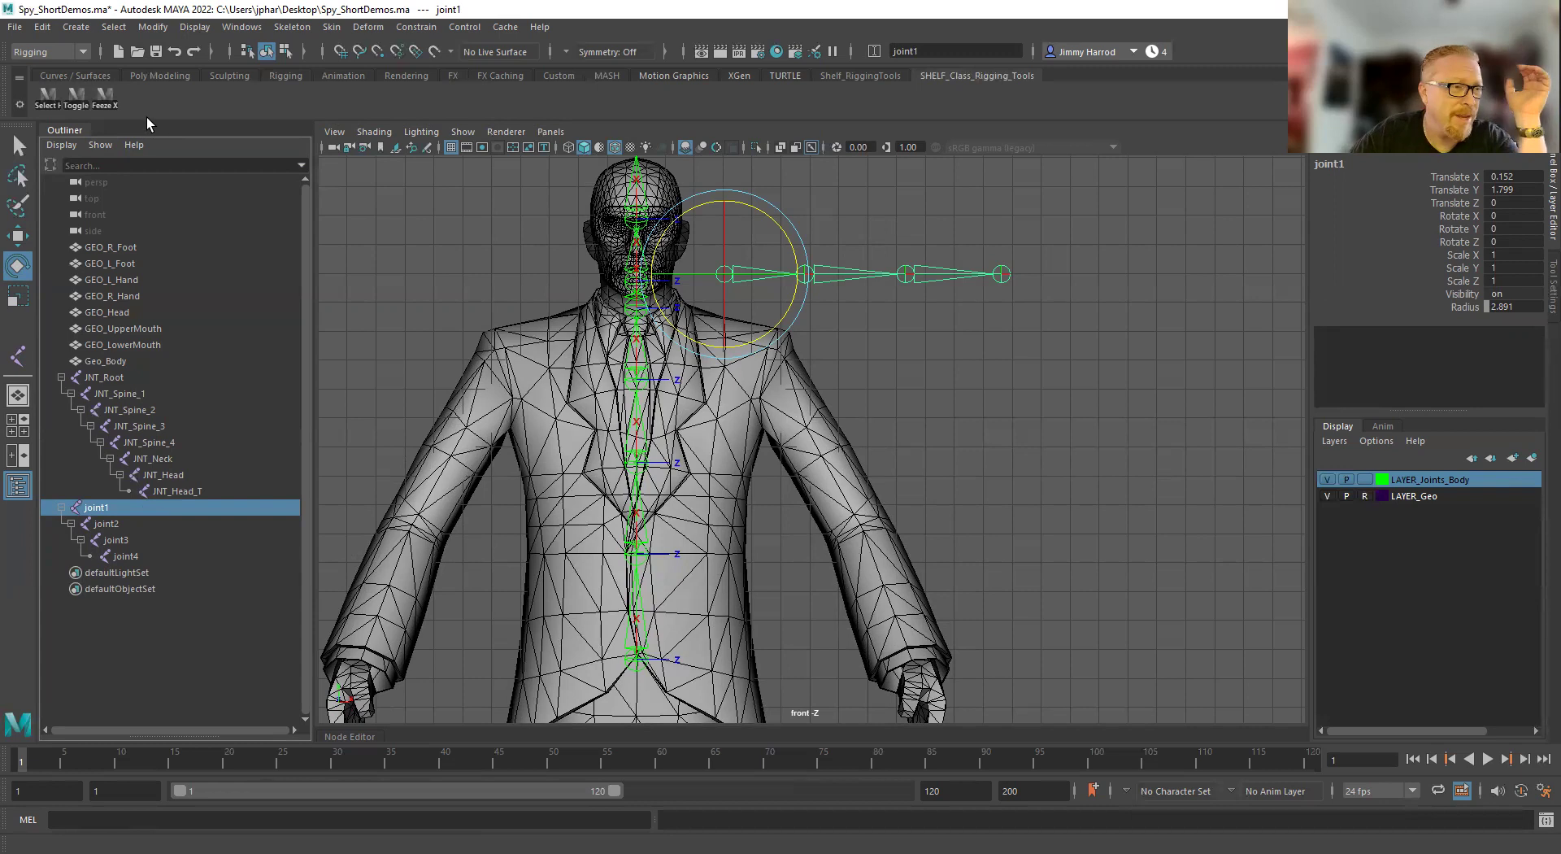
click(49, 101)
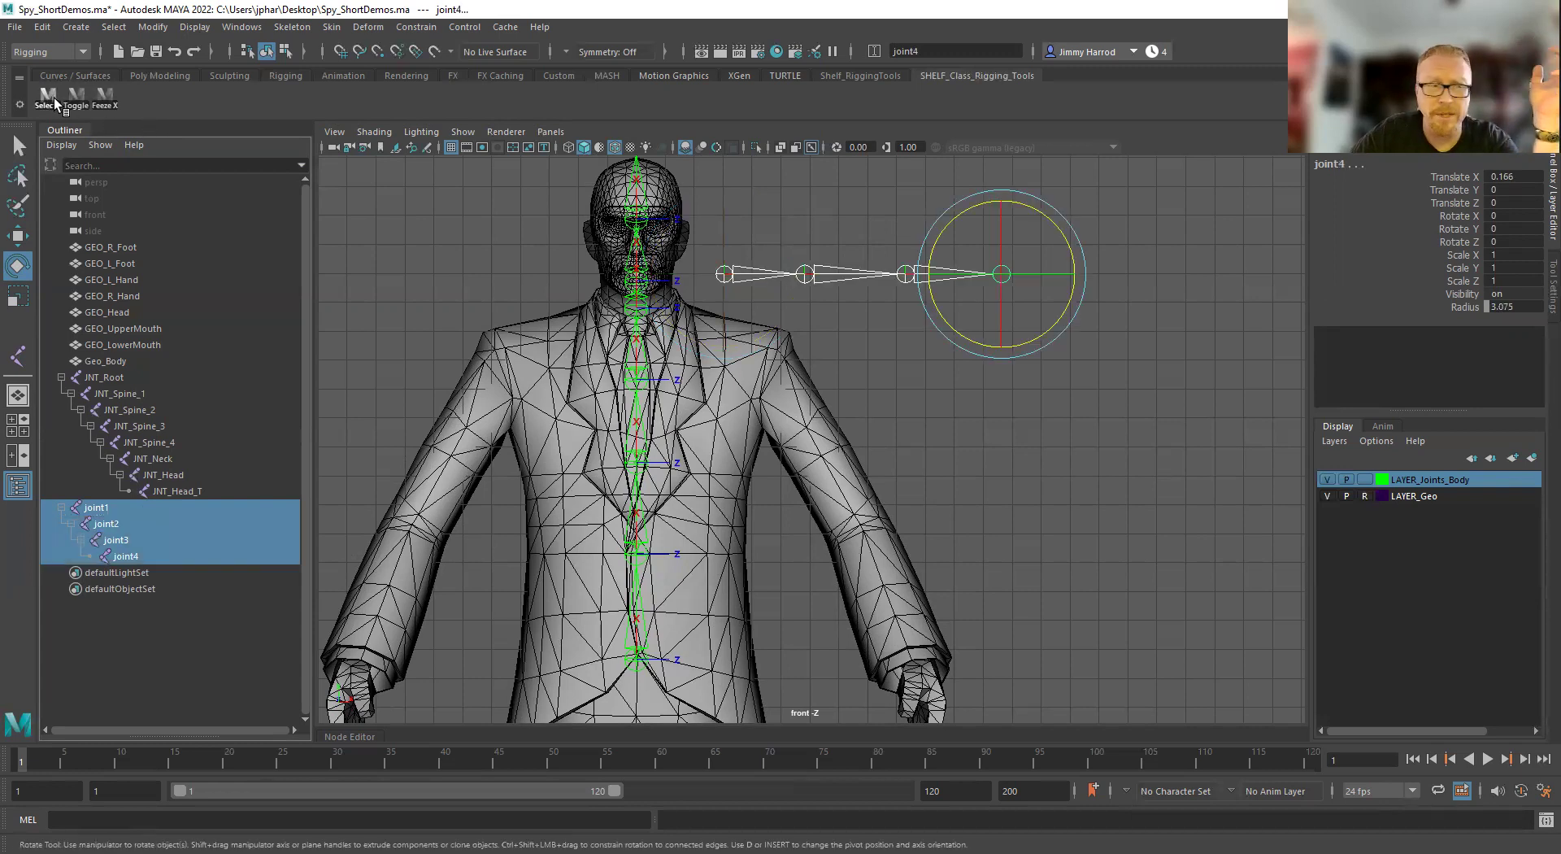
click(78, 103)
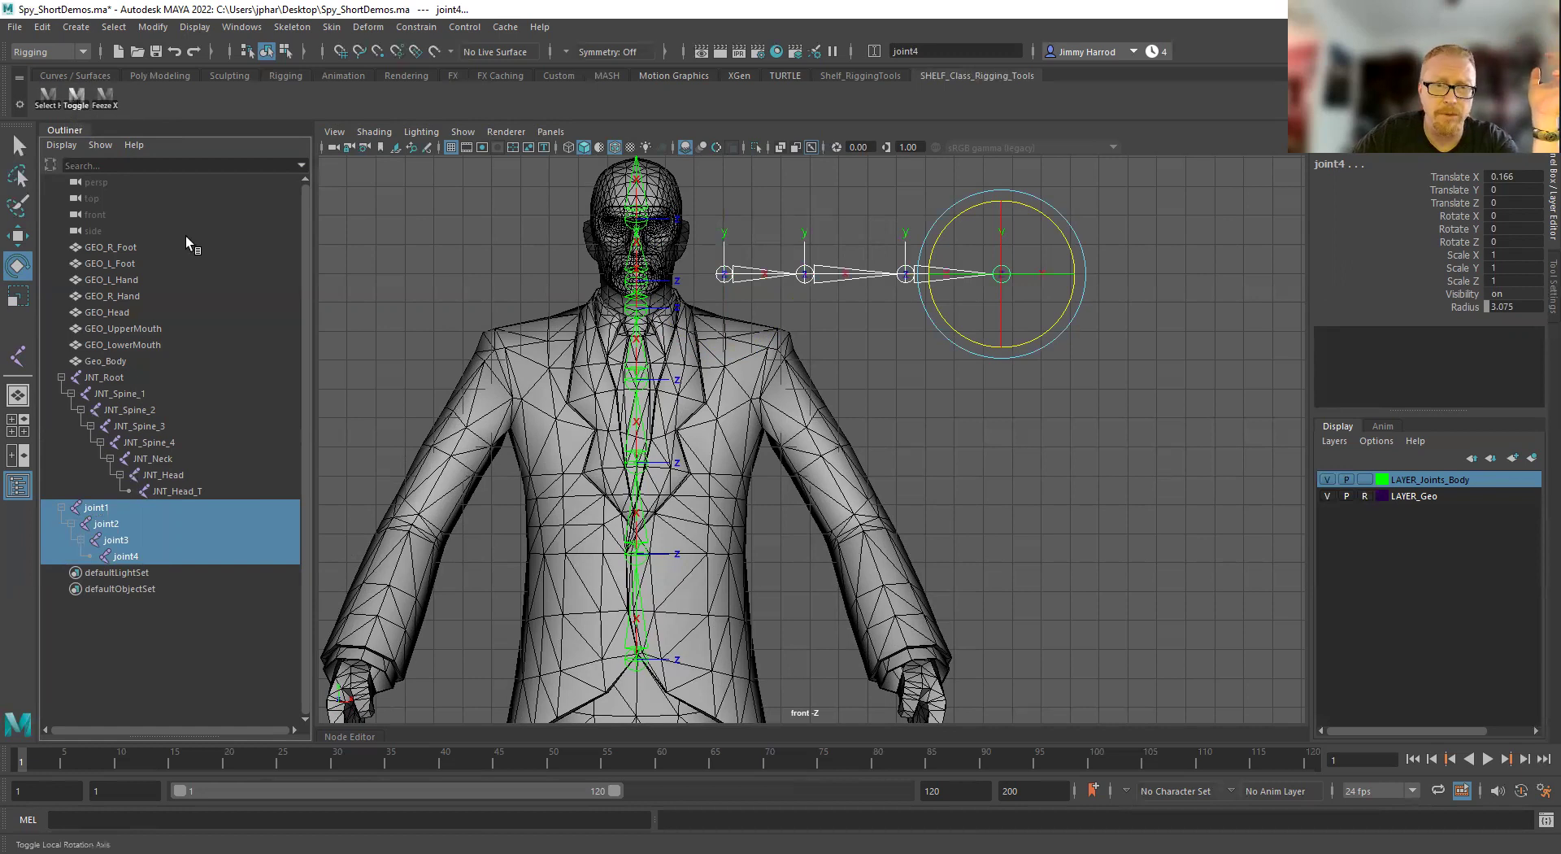
click(864, 401)
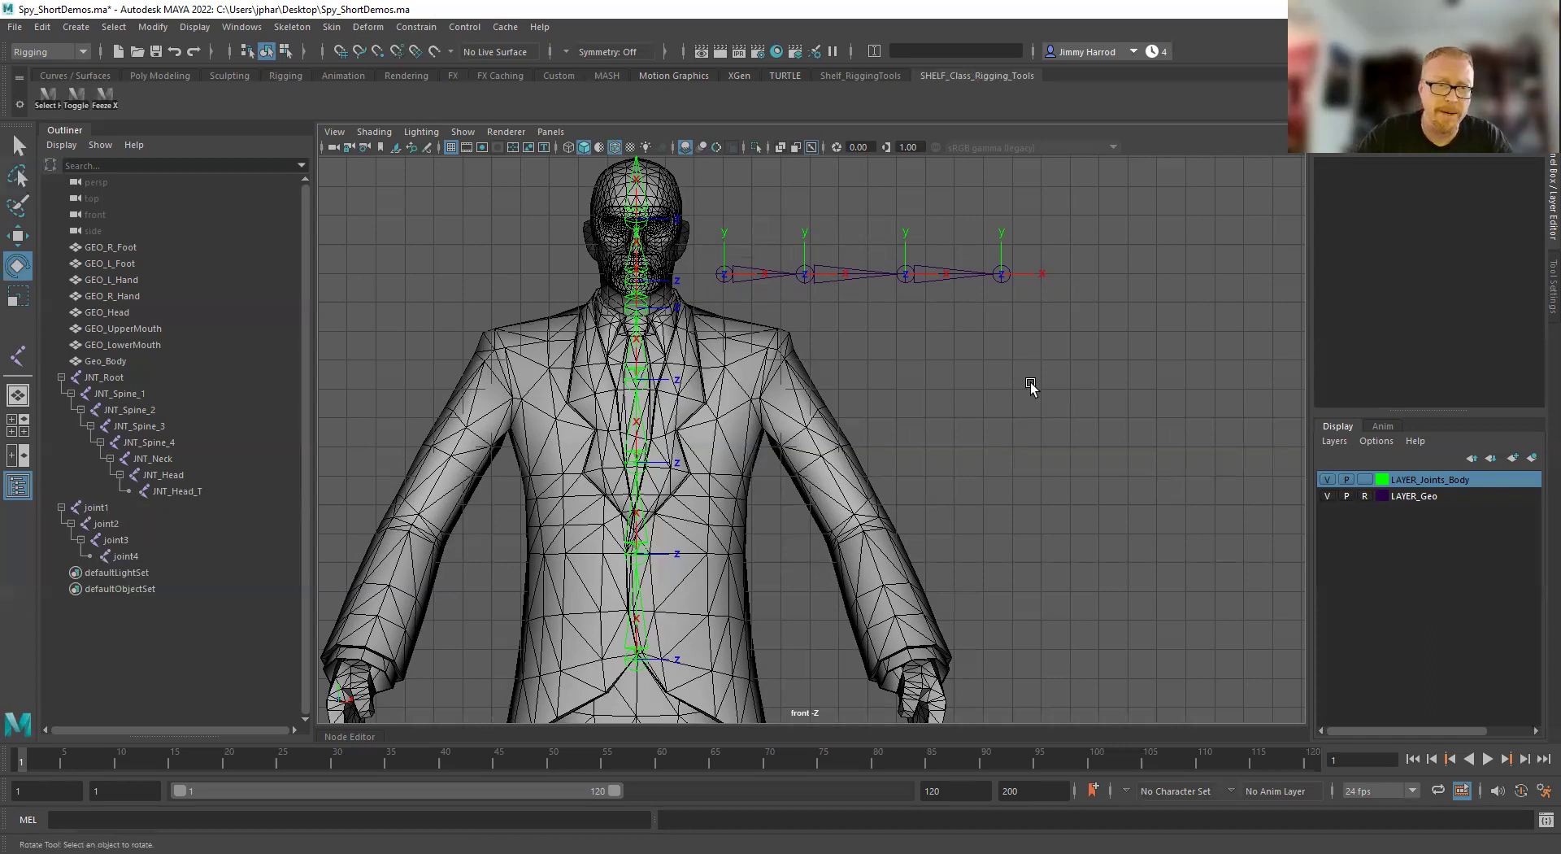
Try rotating the new chain's first joint about -57.4° around Z in the perspective view, and undo the rotation
key(space)
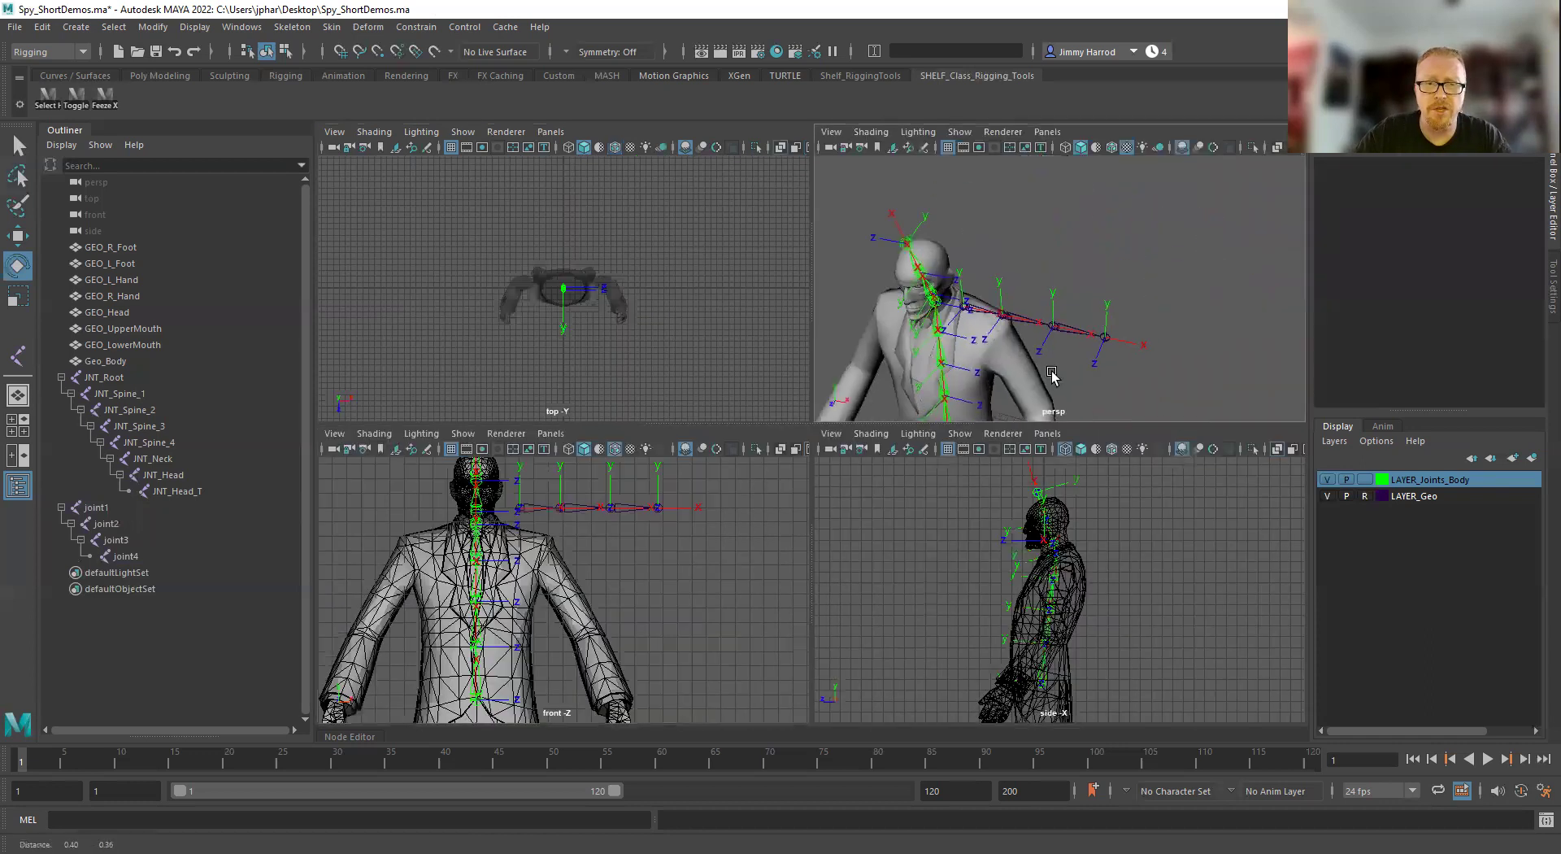
key(space)
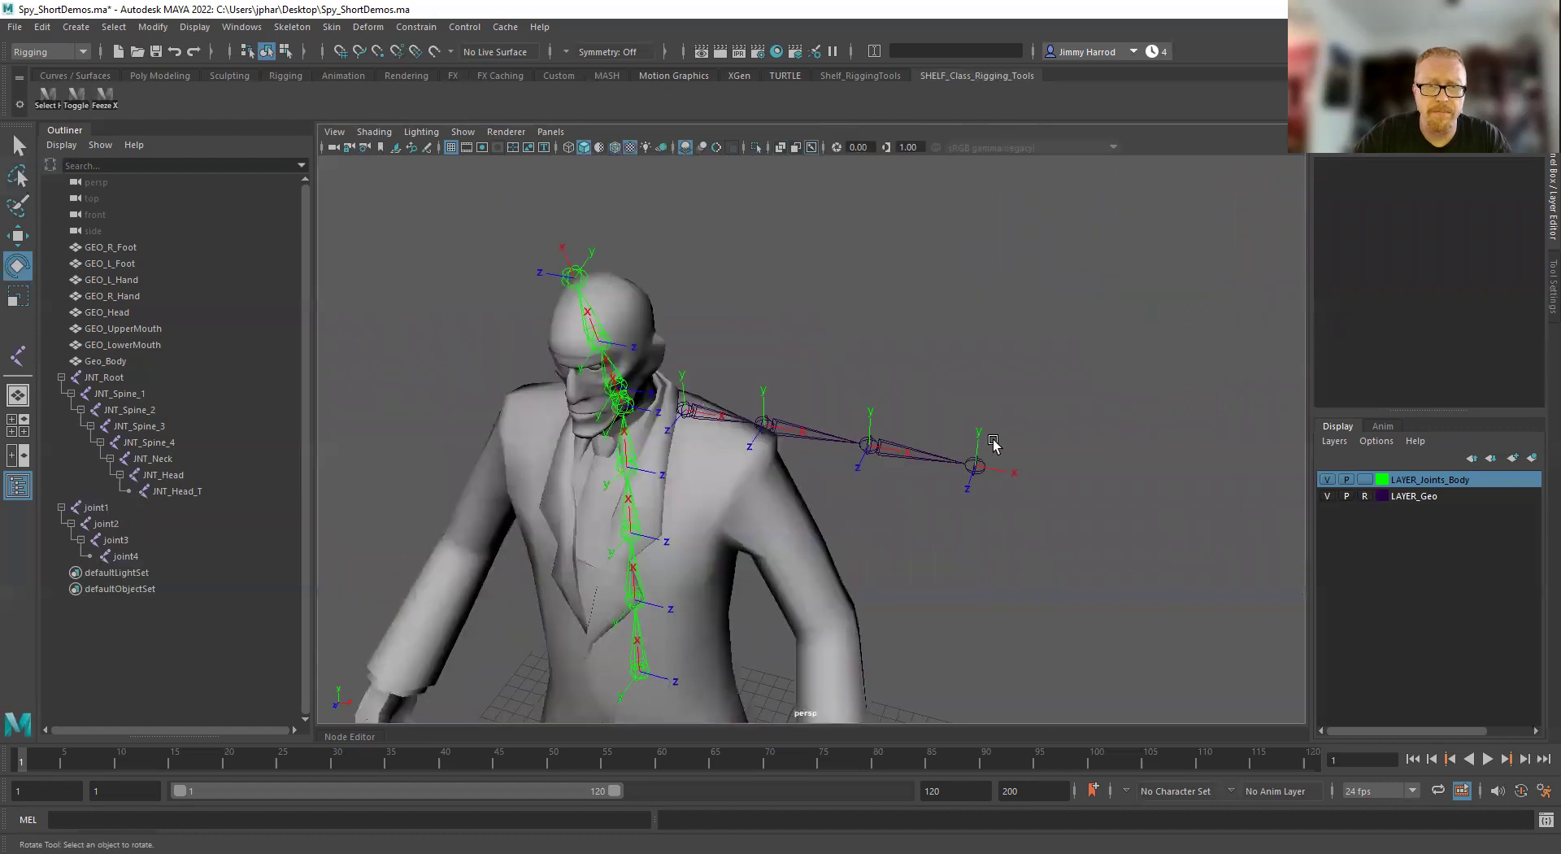
scroll(941, 514, up, 5)
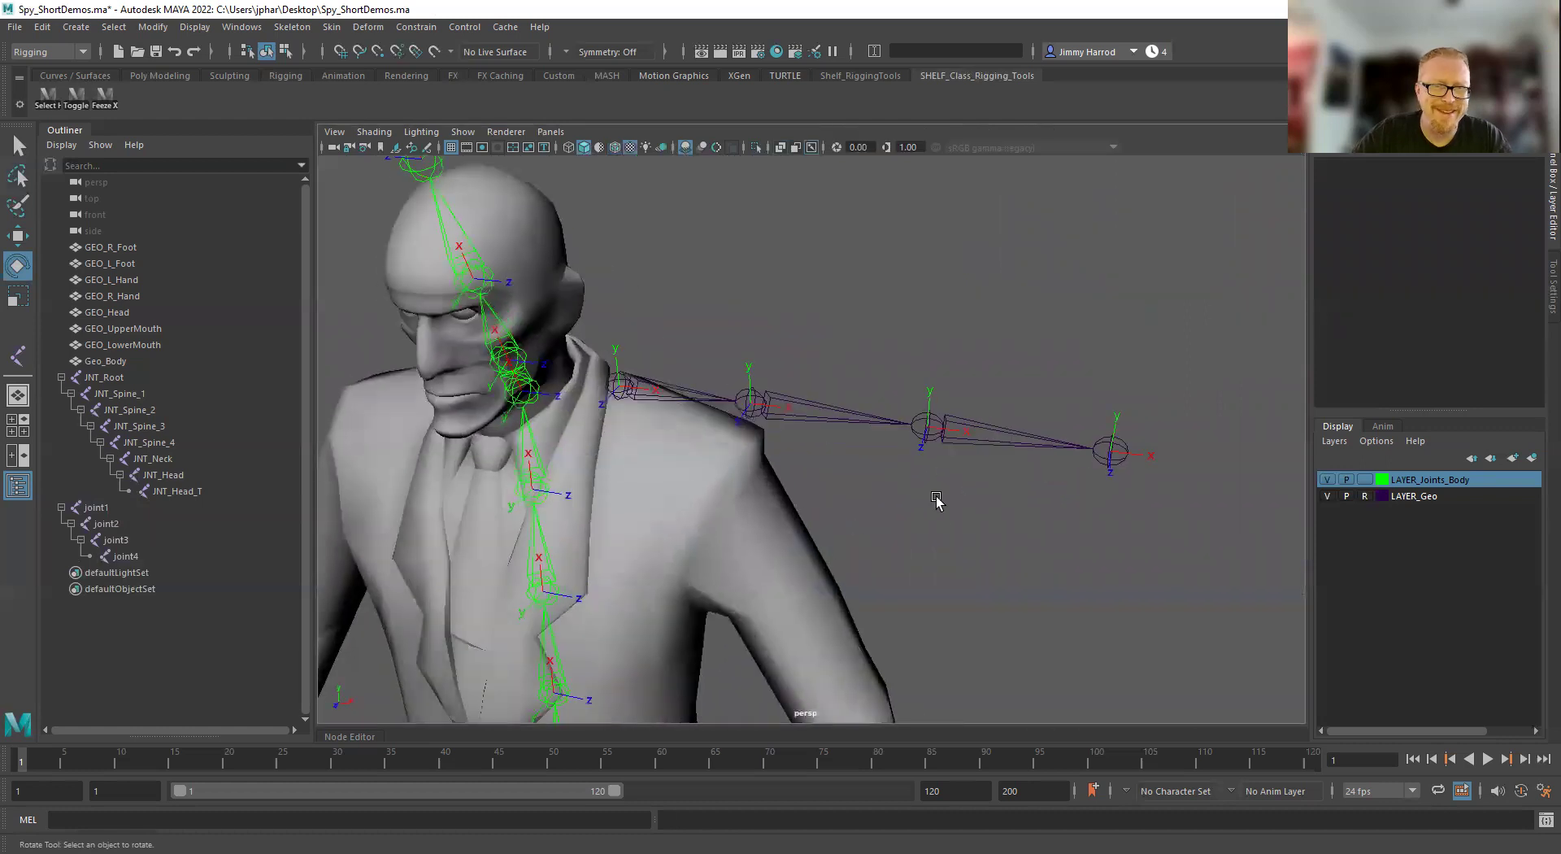
alt+middle_drag(936, 501, 991, 457)
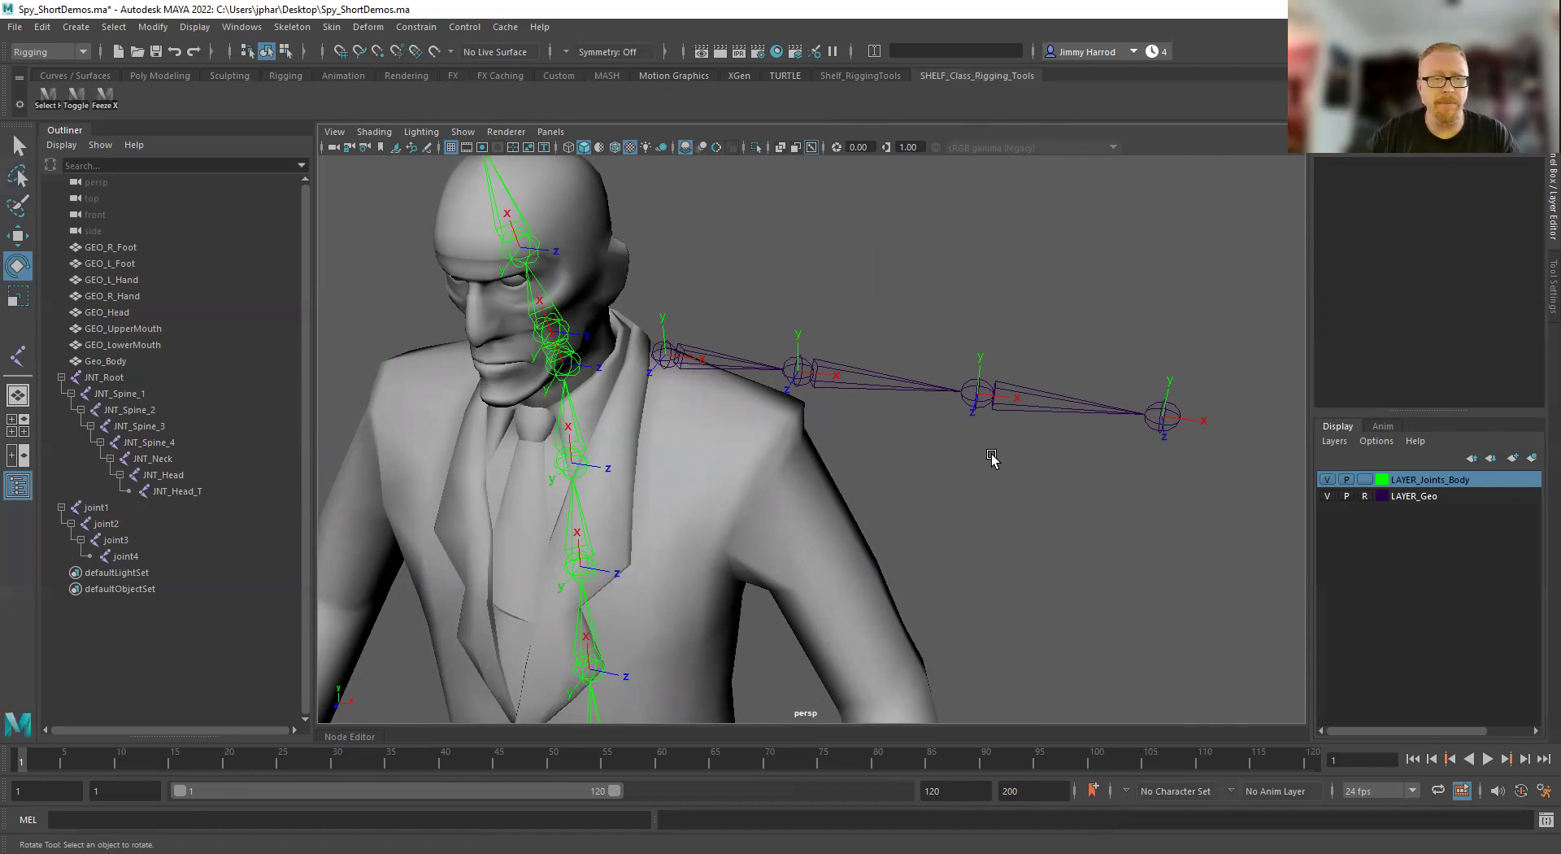
click(668, 335)
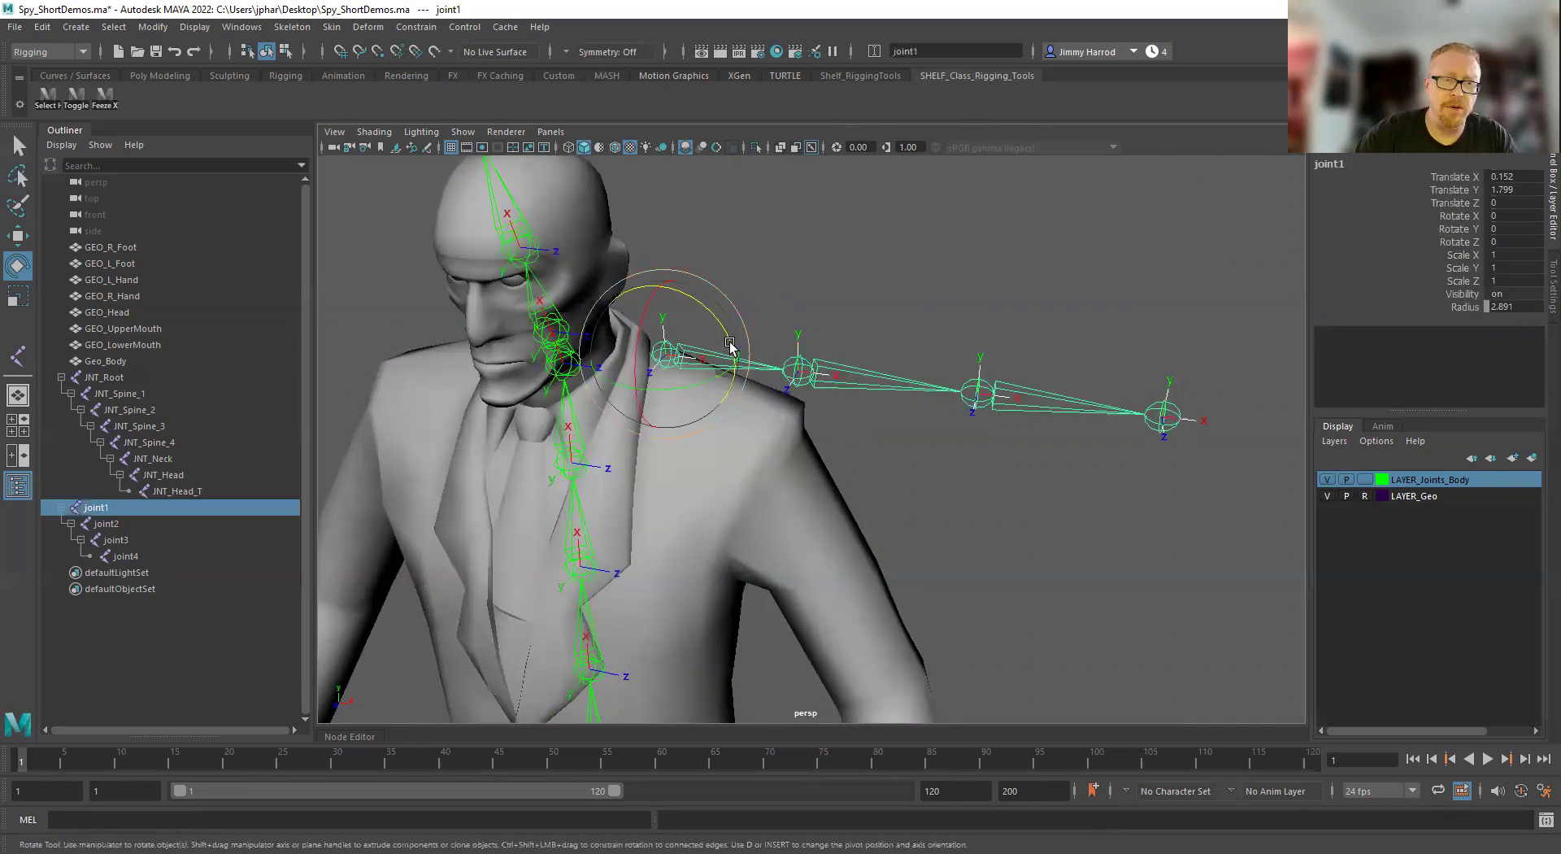
click(681, 299)
drag(681, 299, 709, 377)
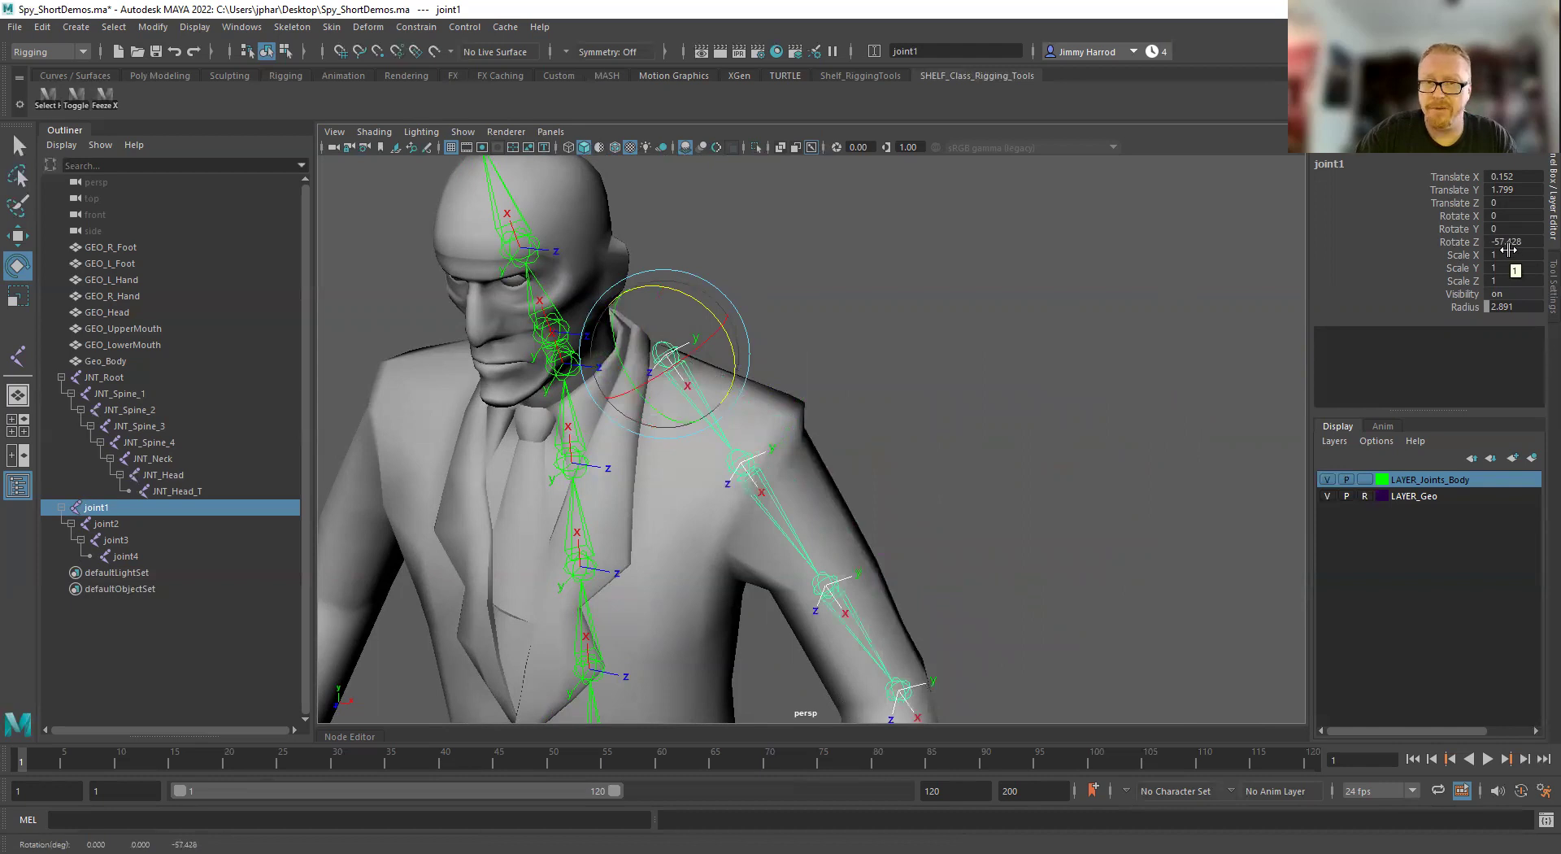
alt+middle_drag(1021, 339, 1049, 338)
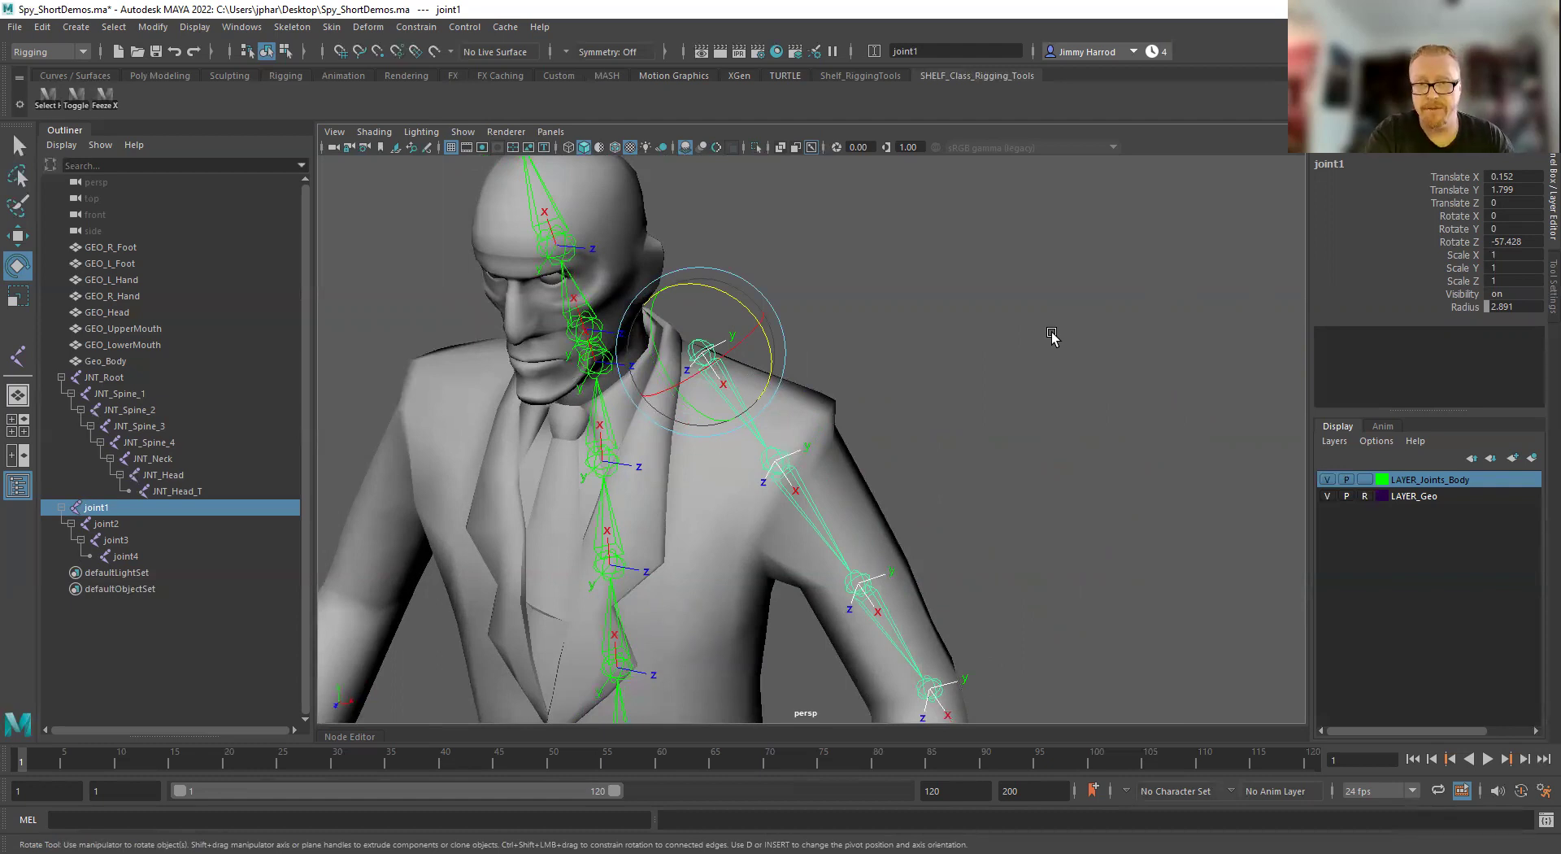
alt+drag(1027, 363, 1009, 385)
click(908, 395)
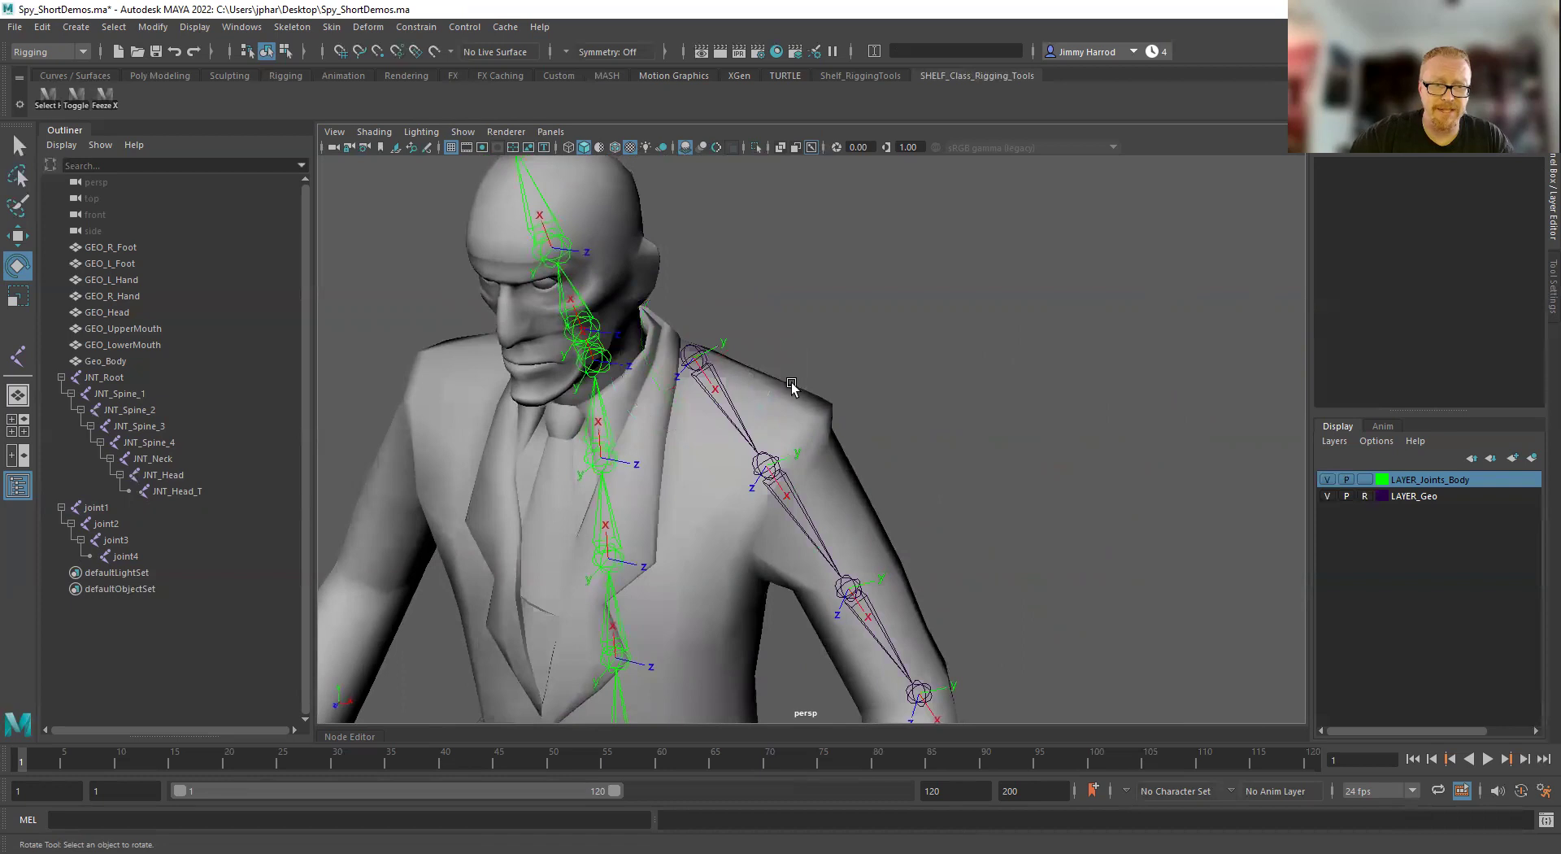
key(ctrl+z)
key(ctrl+z)
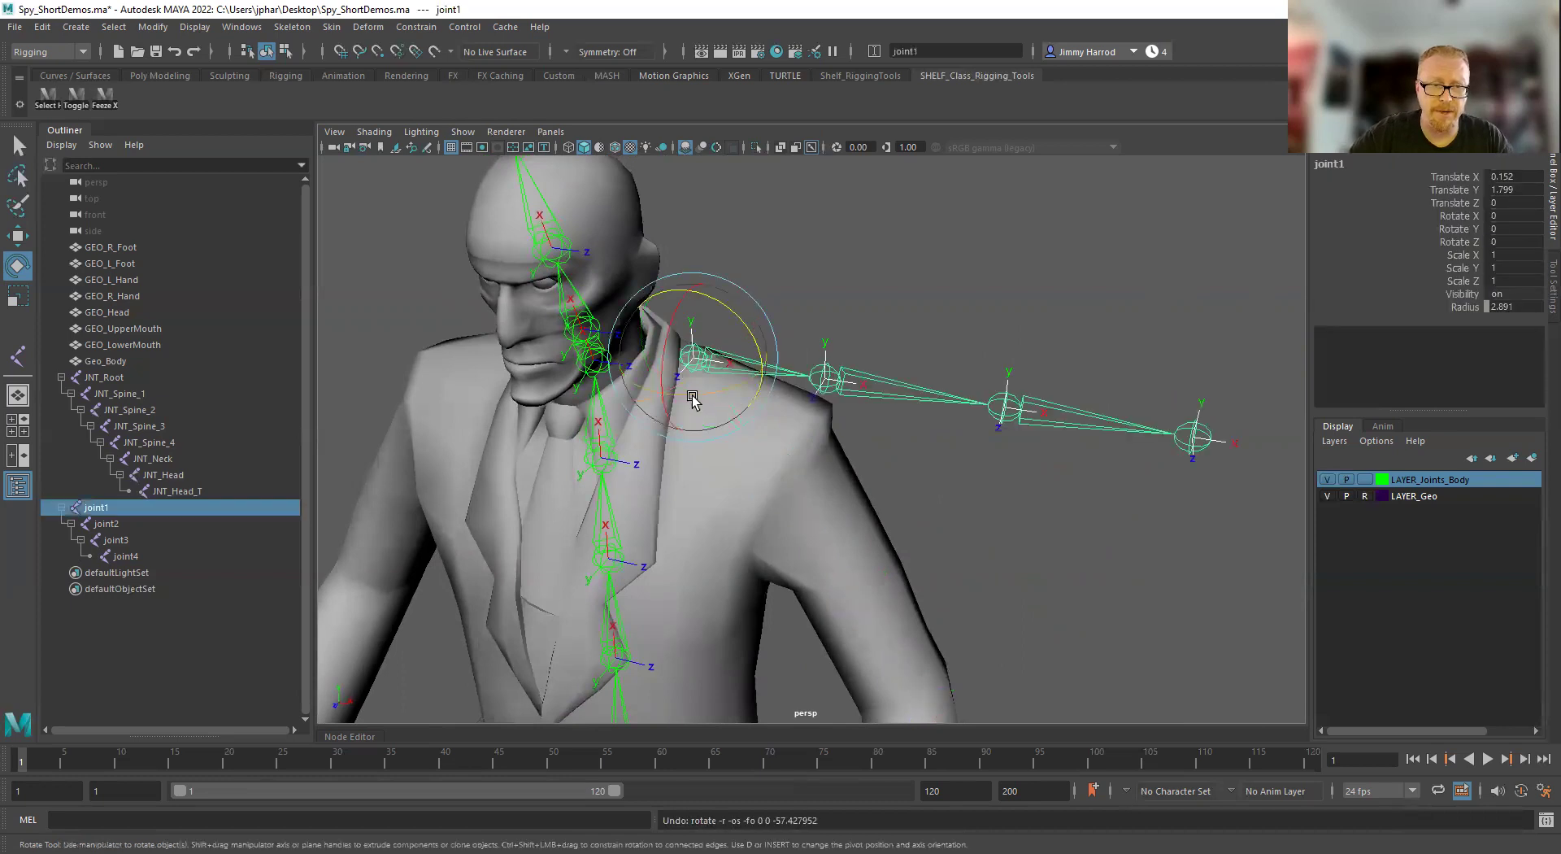
Orient the new joint chain with primary axis X, secondary axis Z and secondary axis world orientation set to negative Z
alt+drag(770, 462, 767, 481)
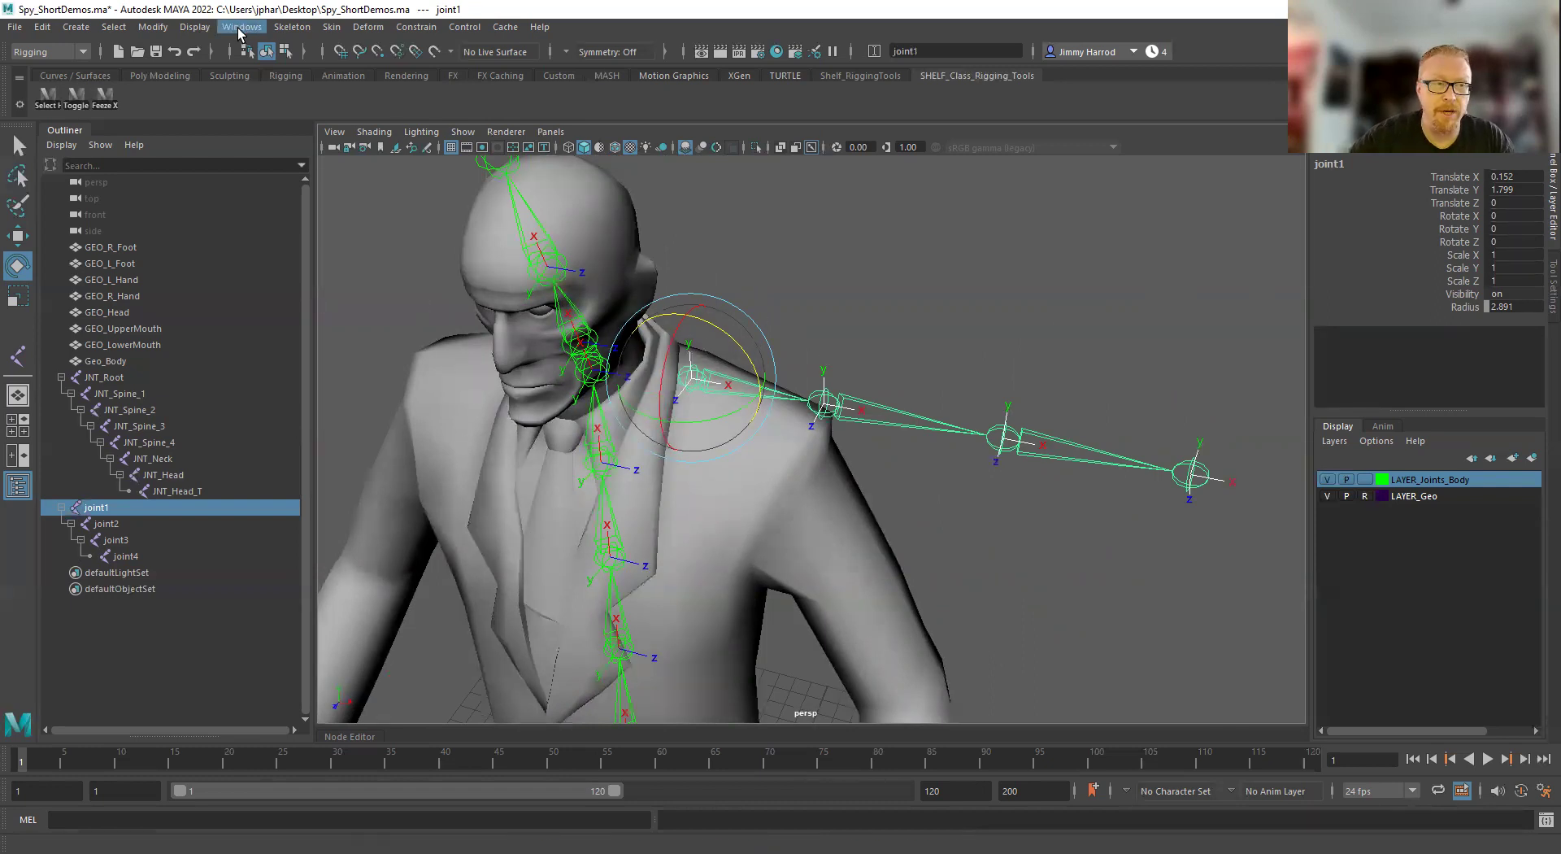
click(293, 27)
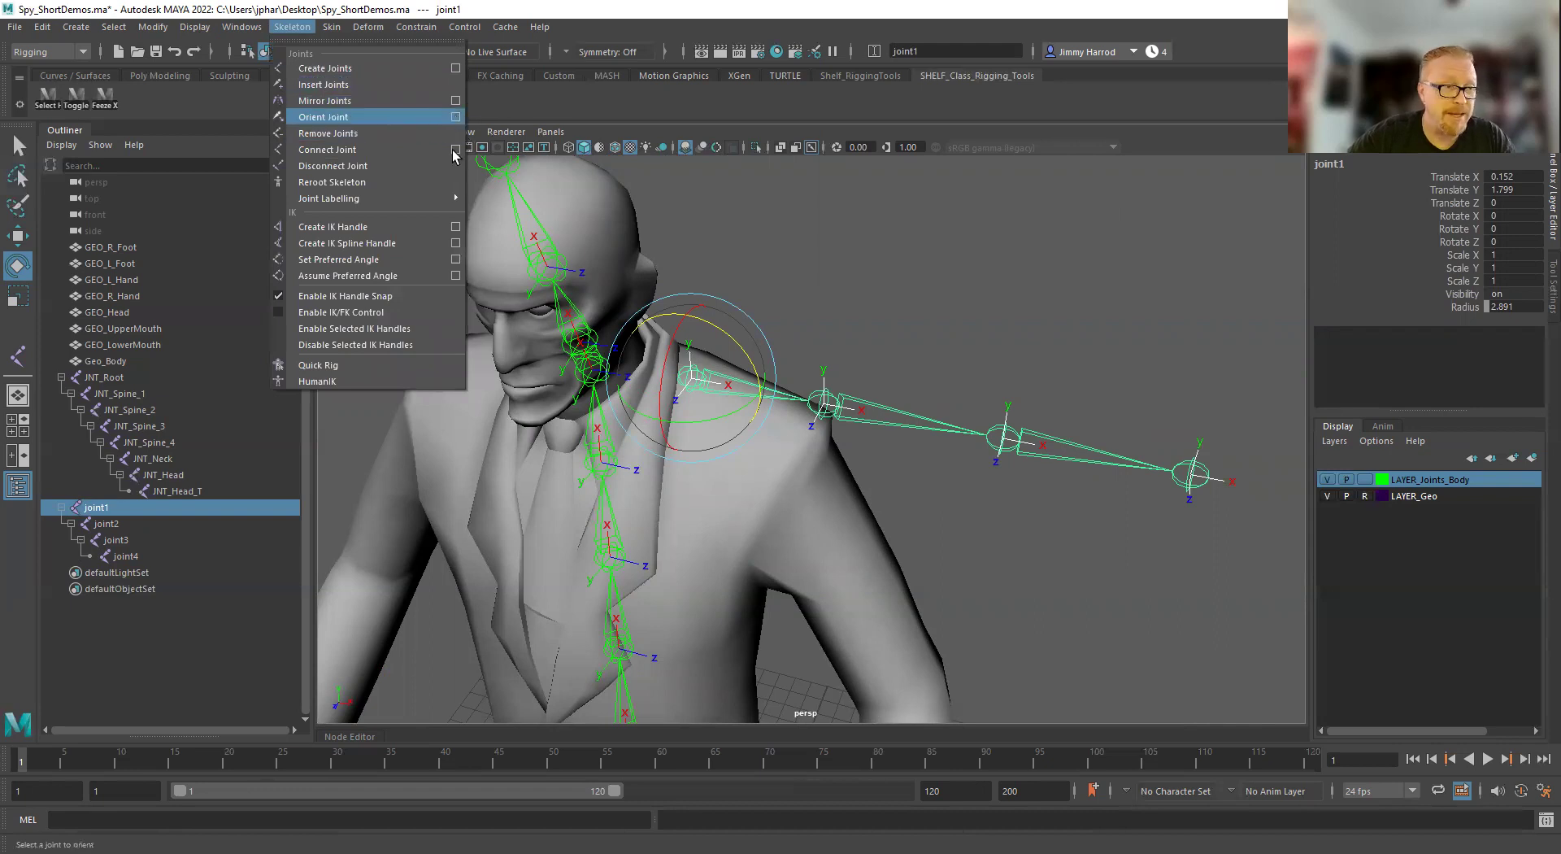
click(455, 118)
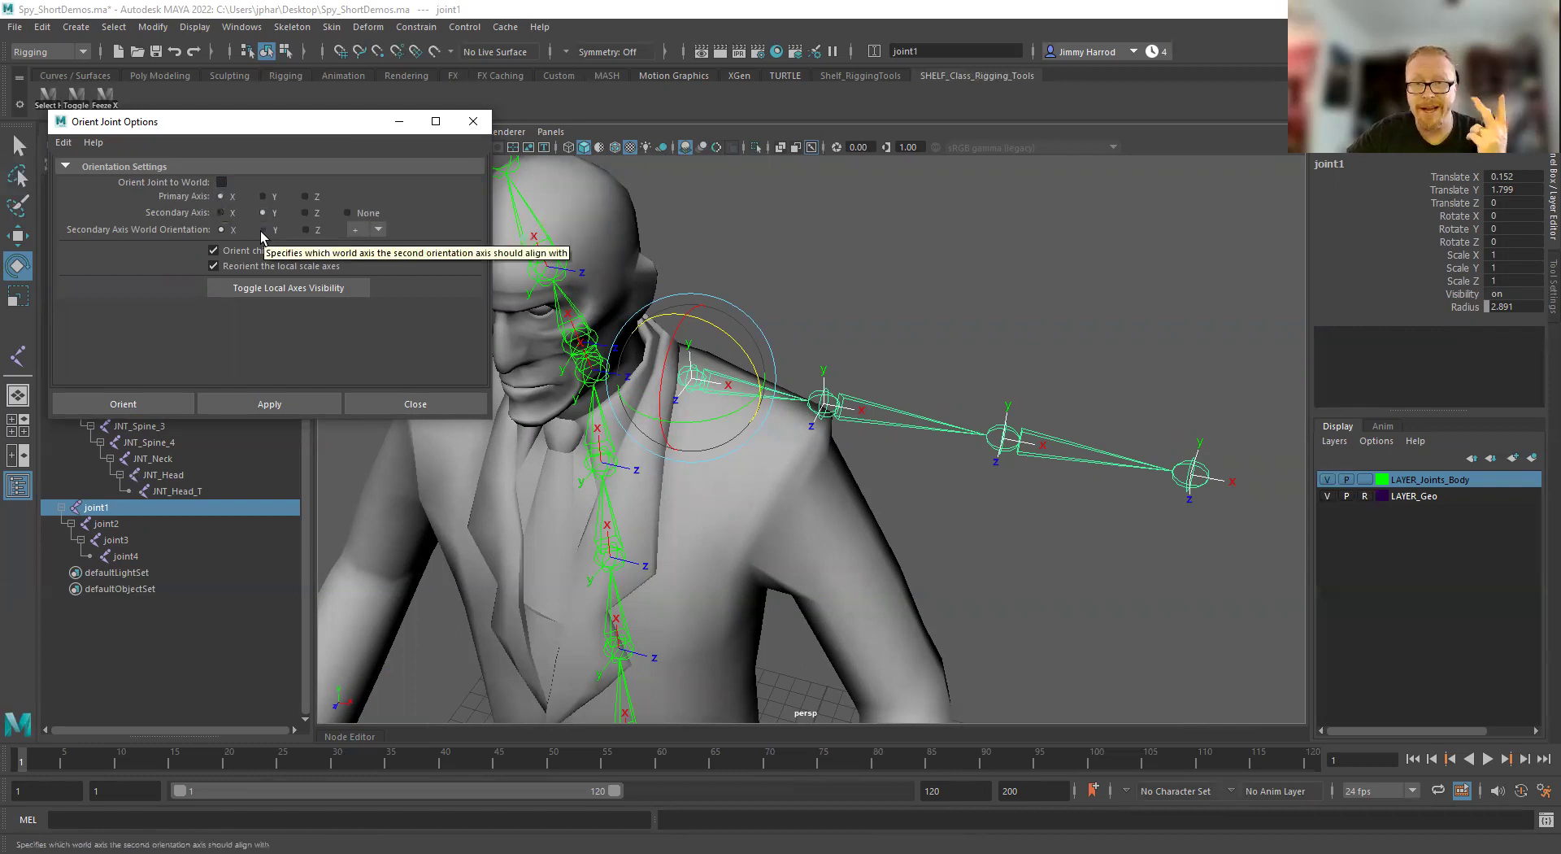
click(306, 214)
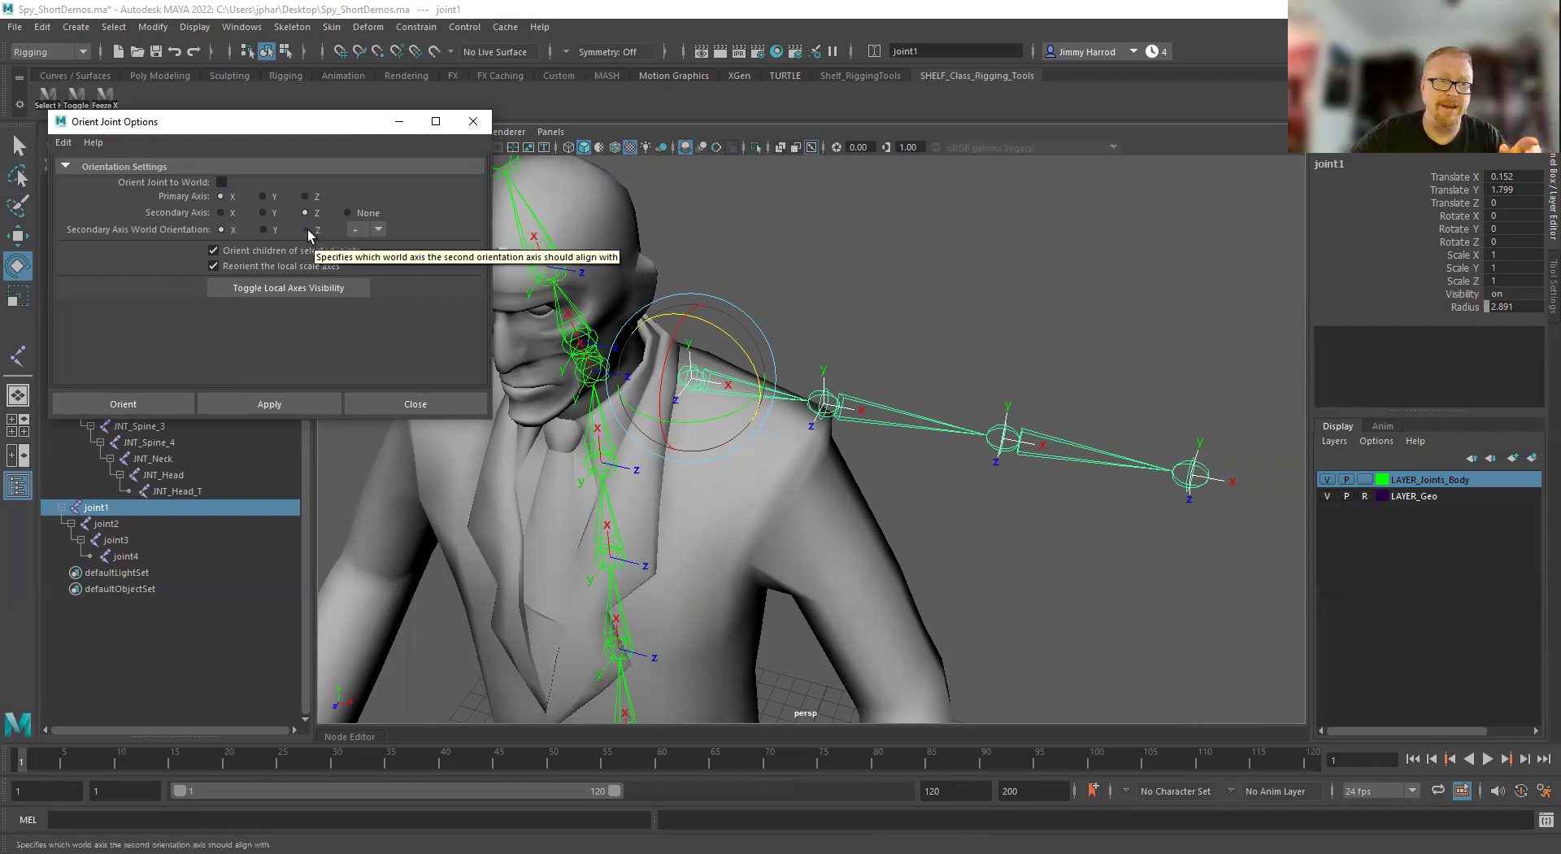
click(306, 230)
click(378, 230)
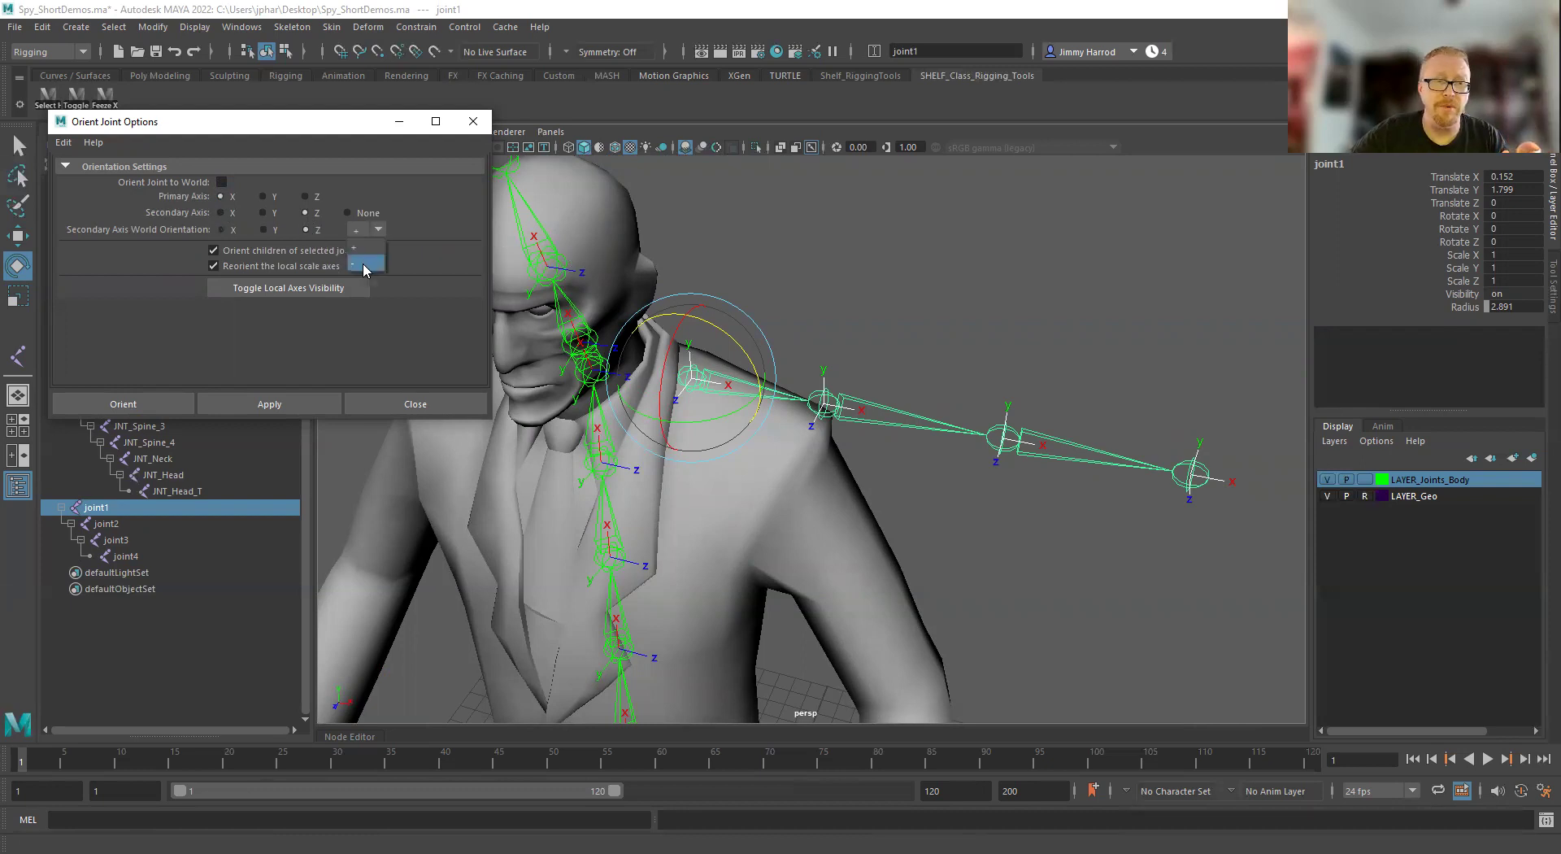
click(363, 265)
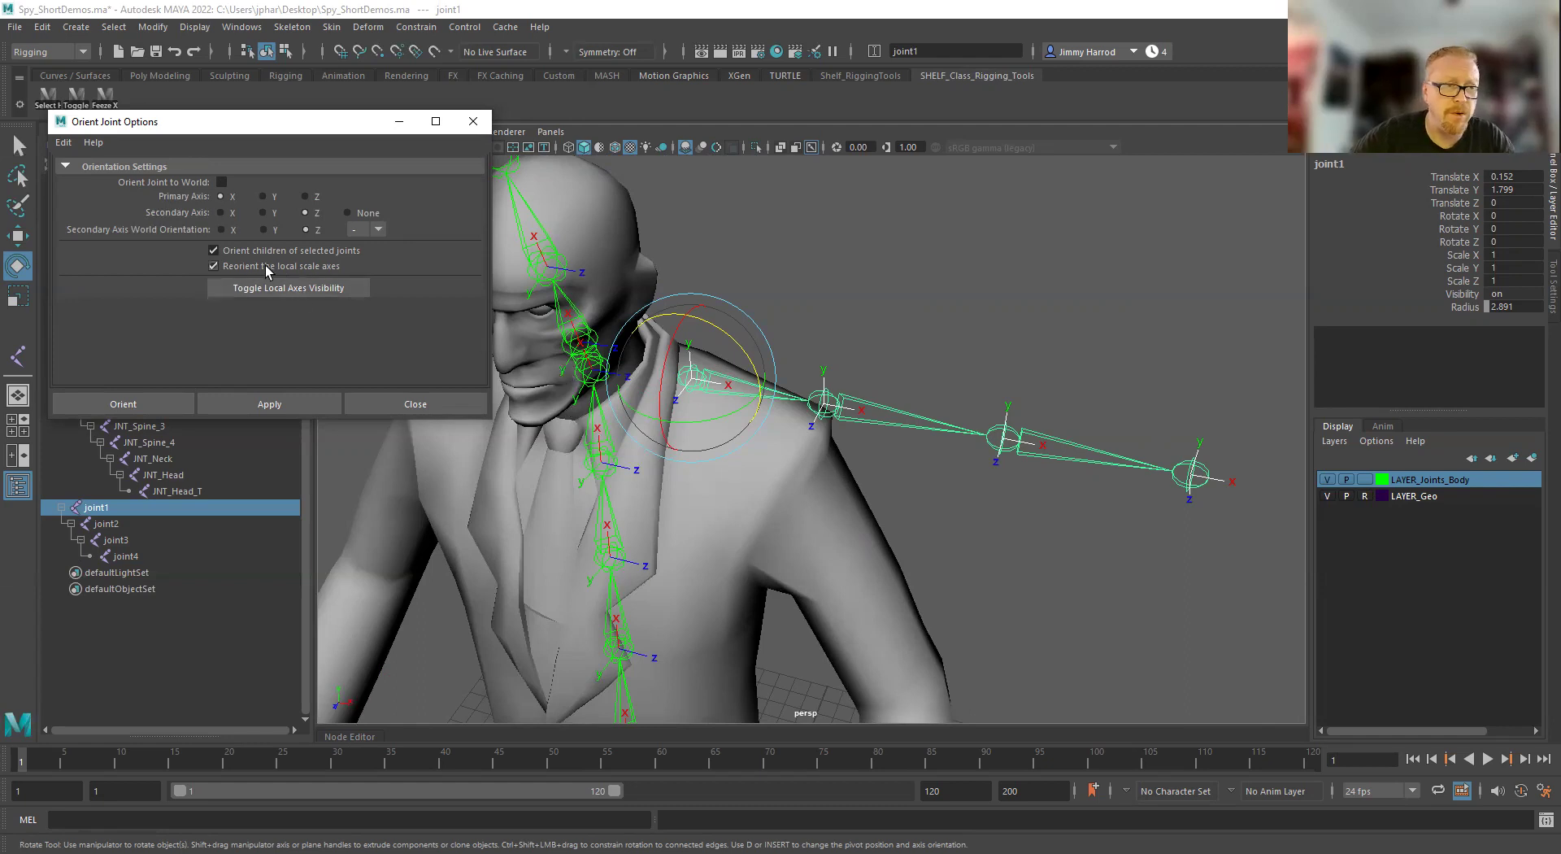
click(268, 404)
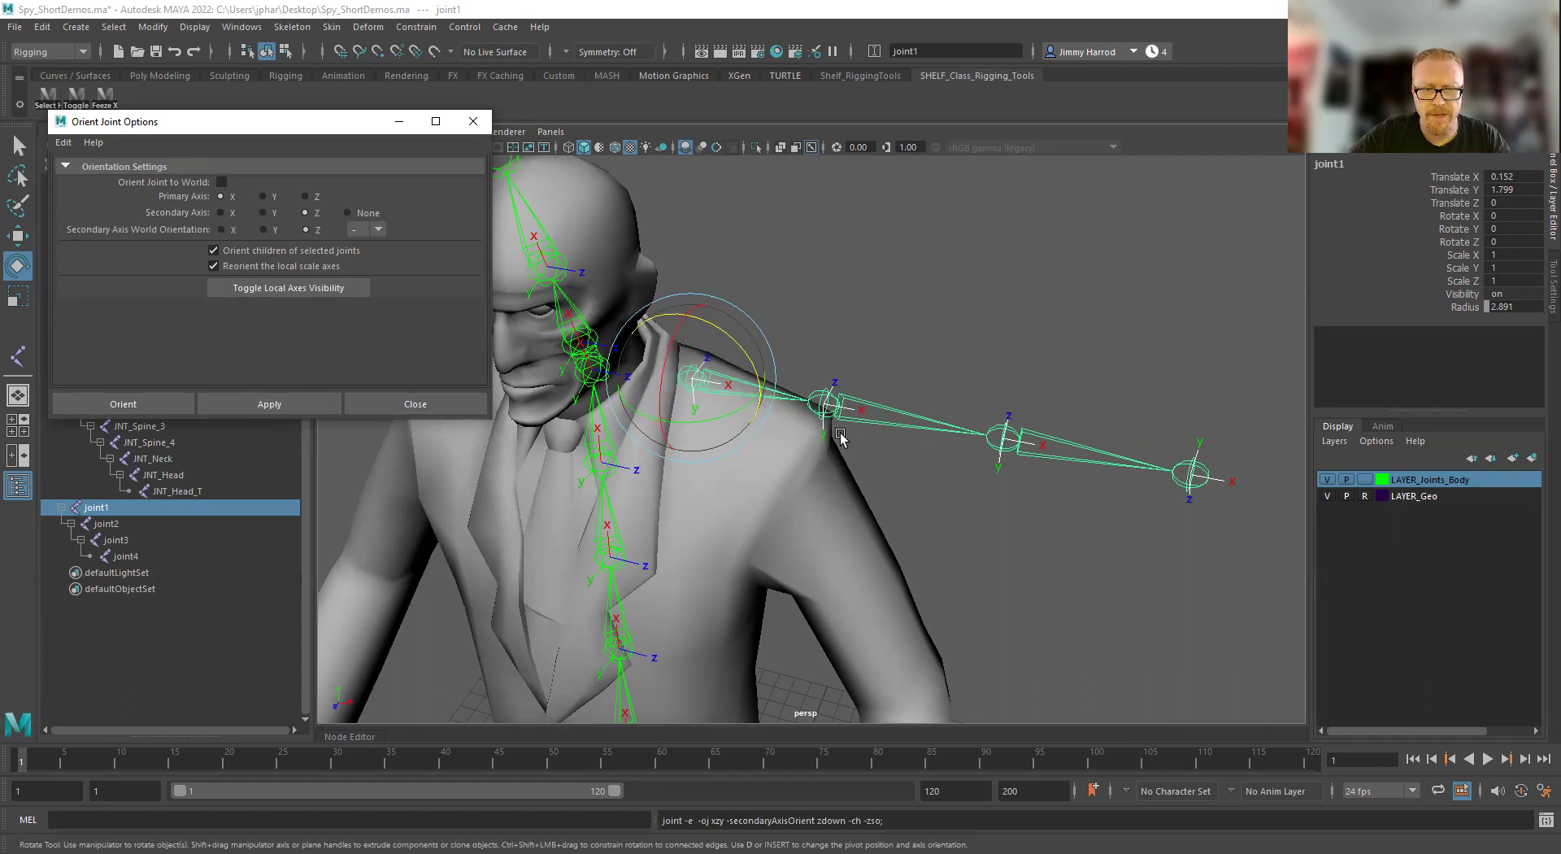
Apply Orient Joint to World to the chain's end joint, and turn that option back off
click(1209, 486)
click(1209, 486)
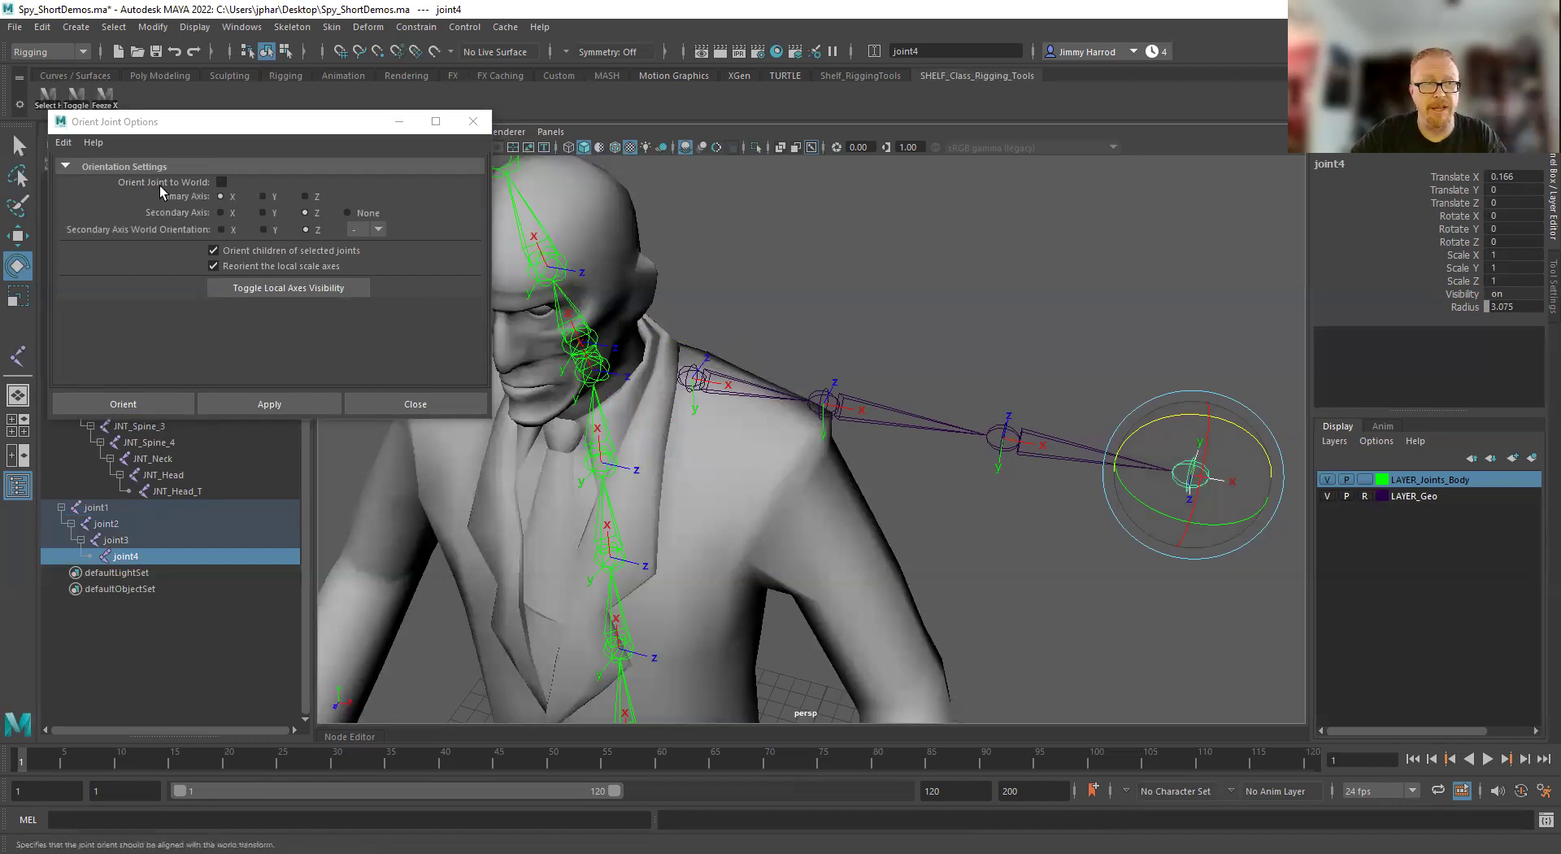
click(222, 182)
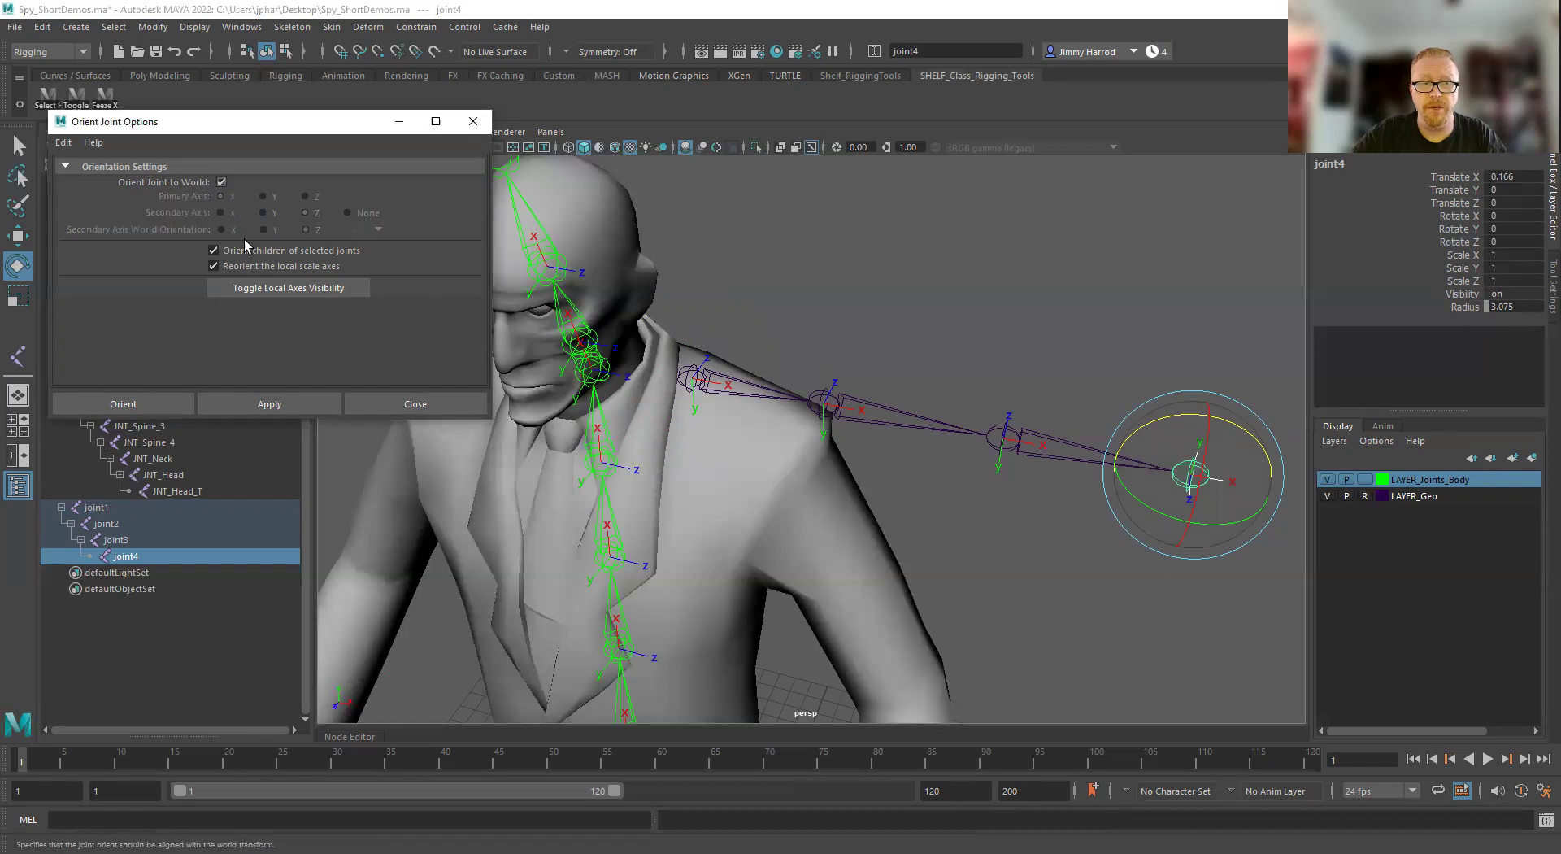
click(272, 403)
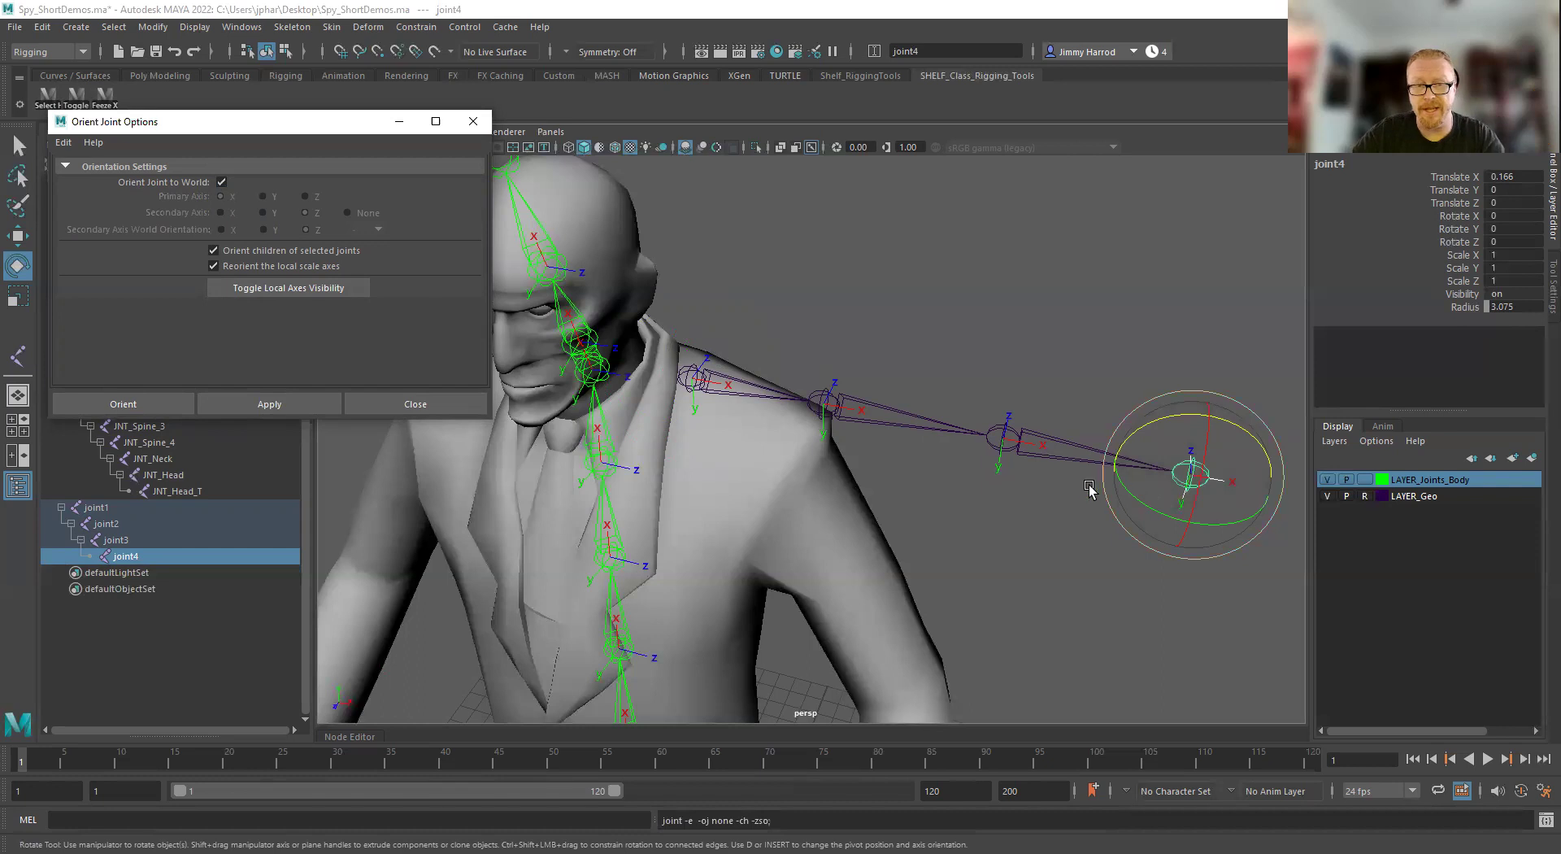
alt+drag(1061, 505, 1040, 512)
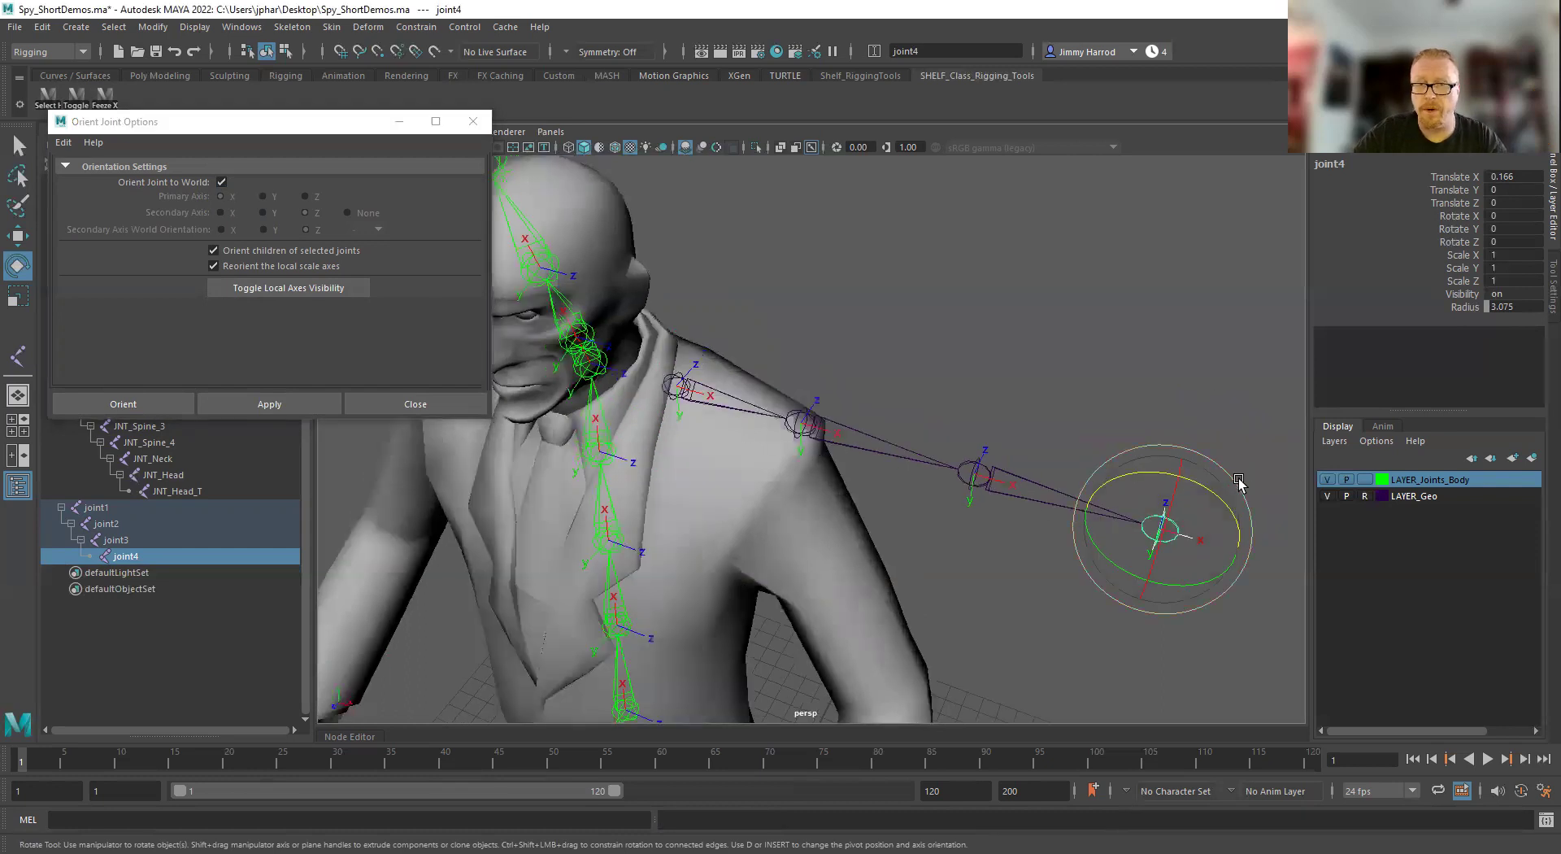
click(220, 183)
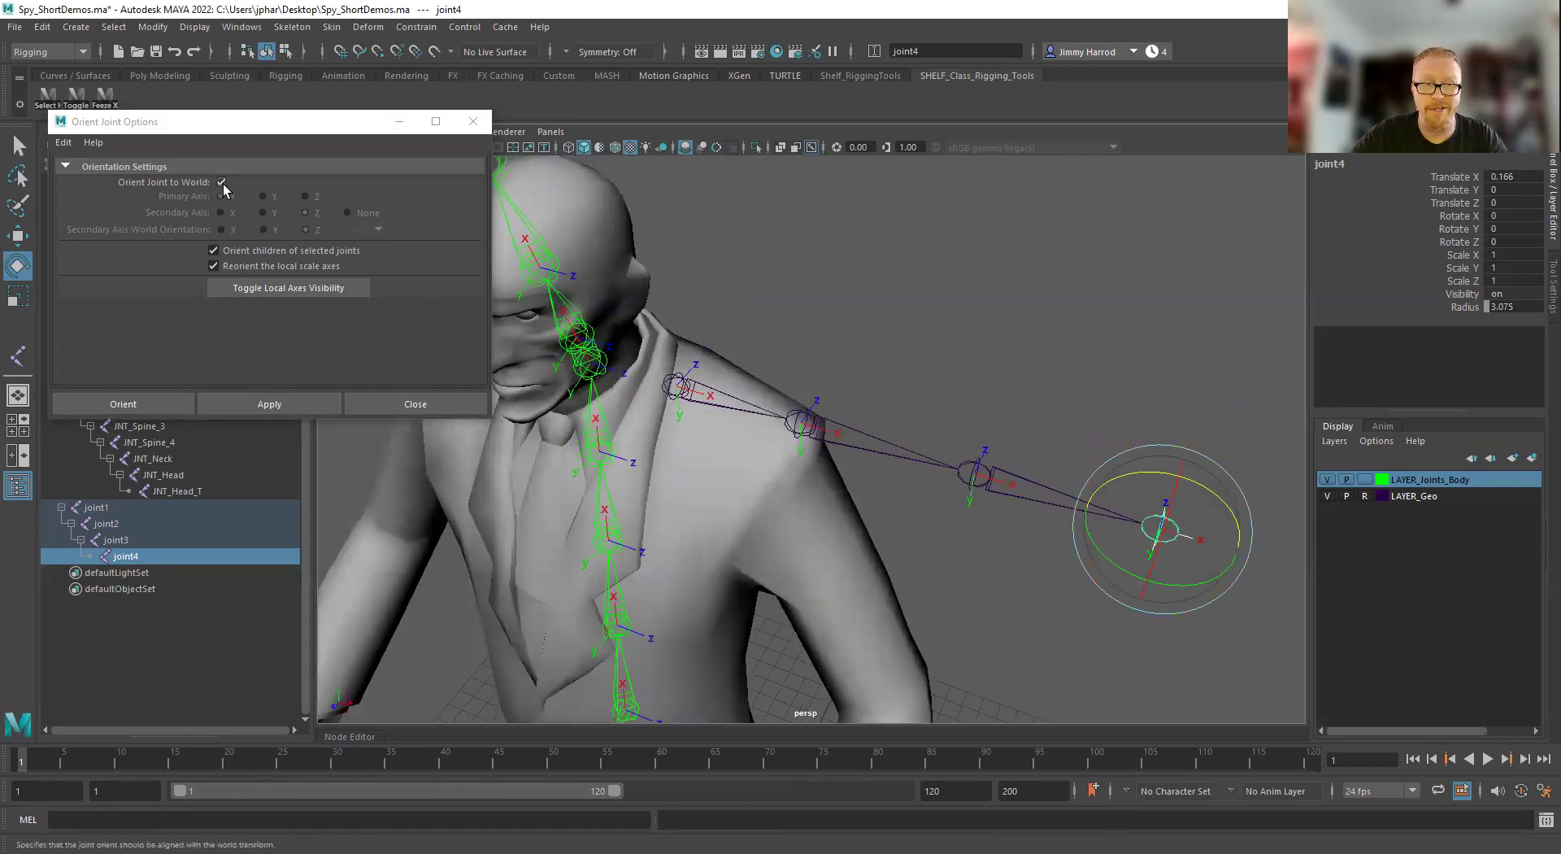
Try rotating the chain's first joint about 37.7° around Z, and undo the rotation
click(782, 334)
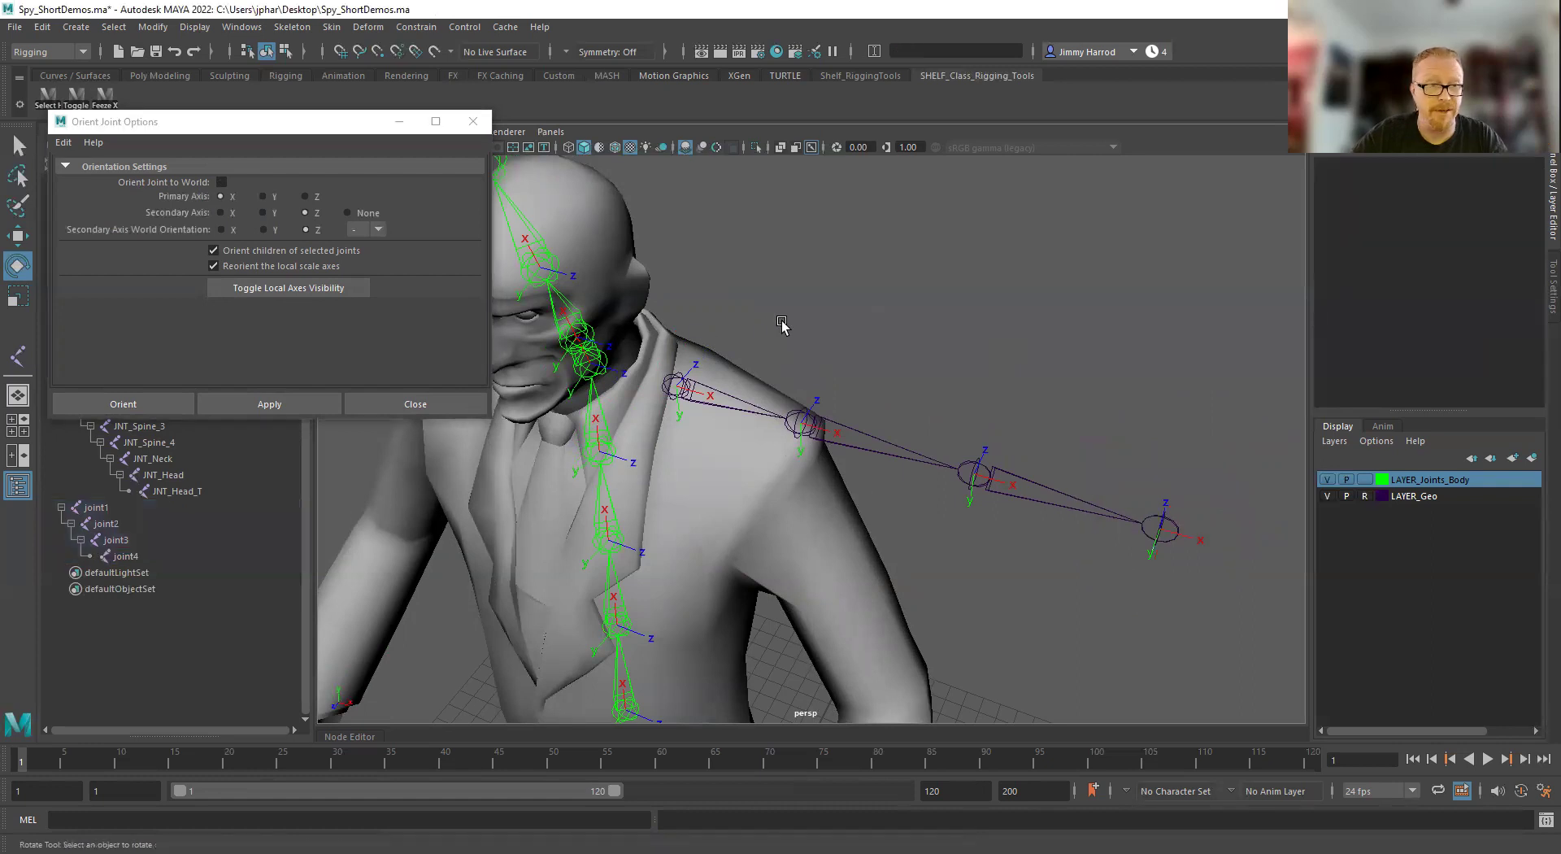
click(681, 383)
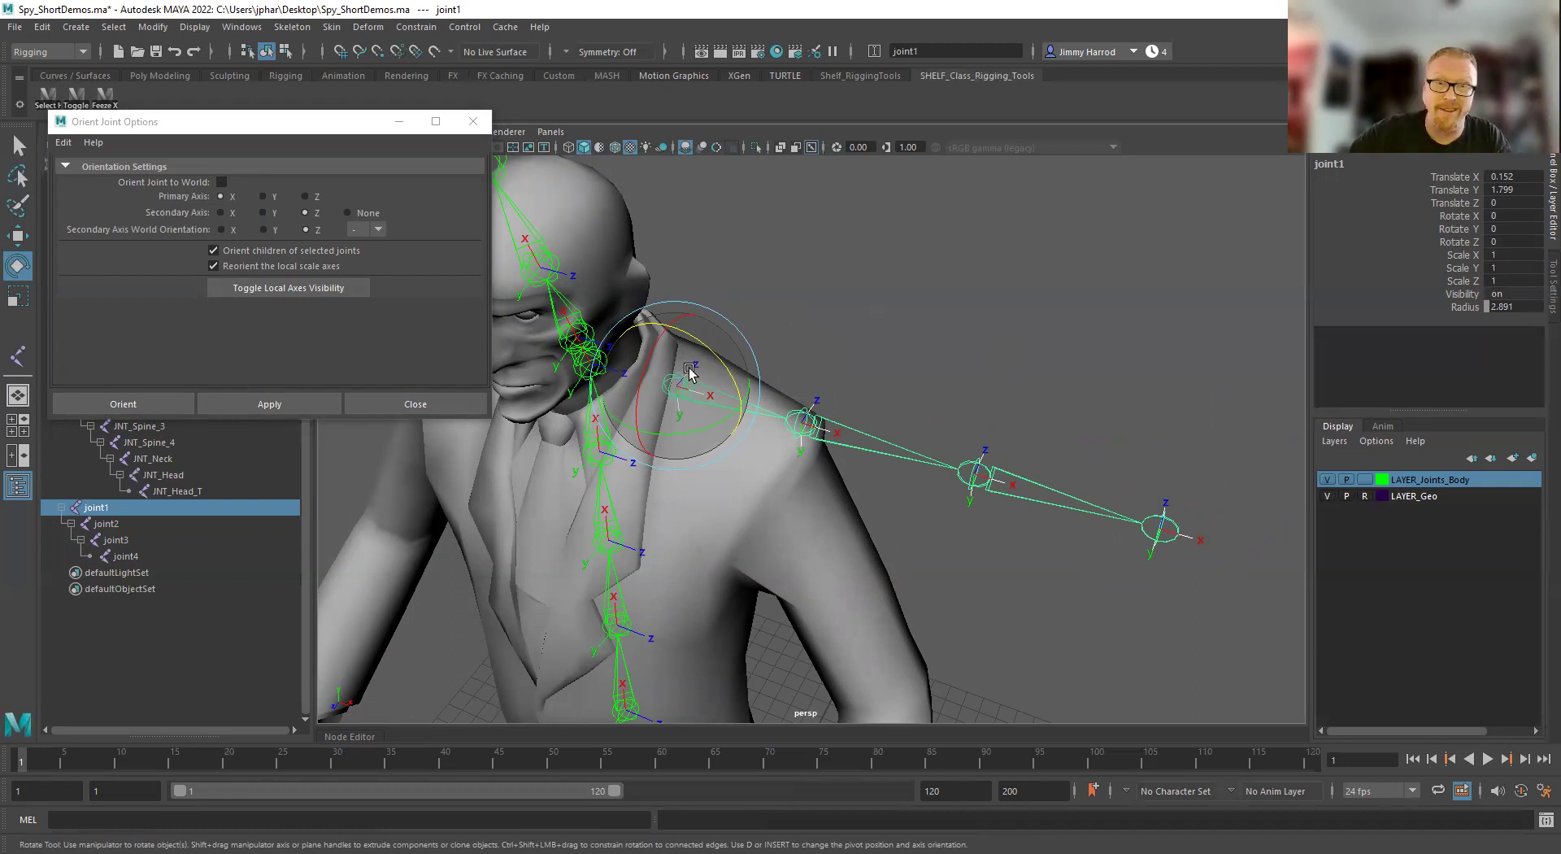
drag(689, 337, 713, 403)
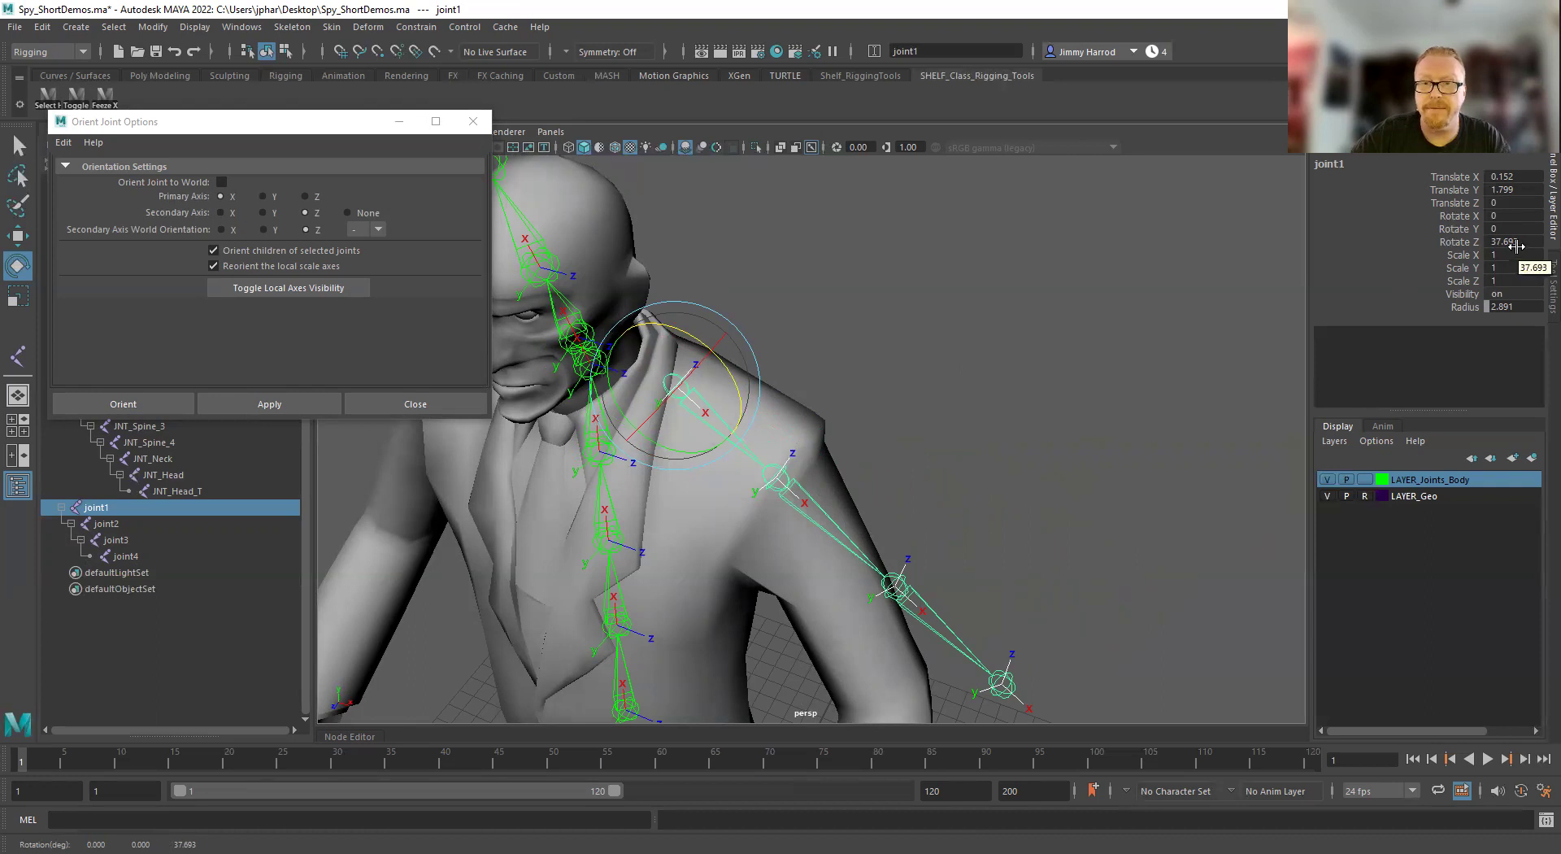
key(ctrl+z)
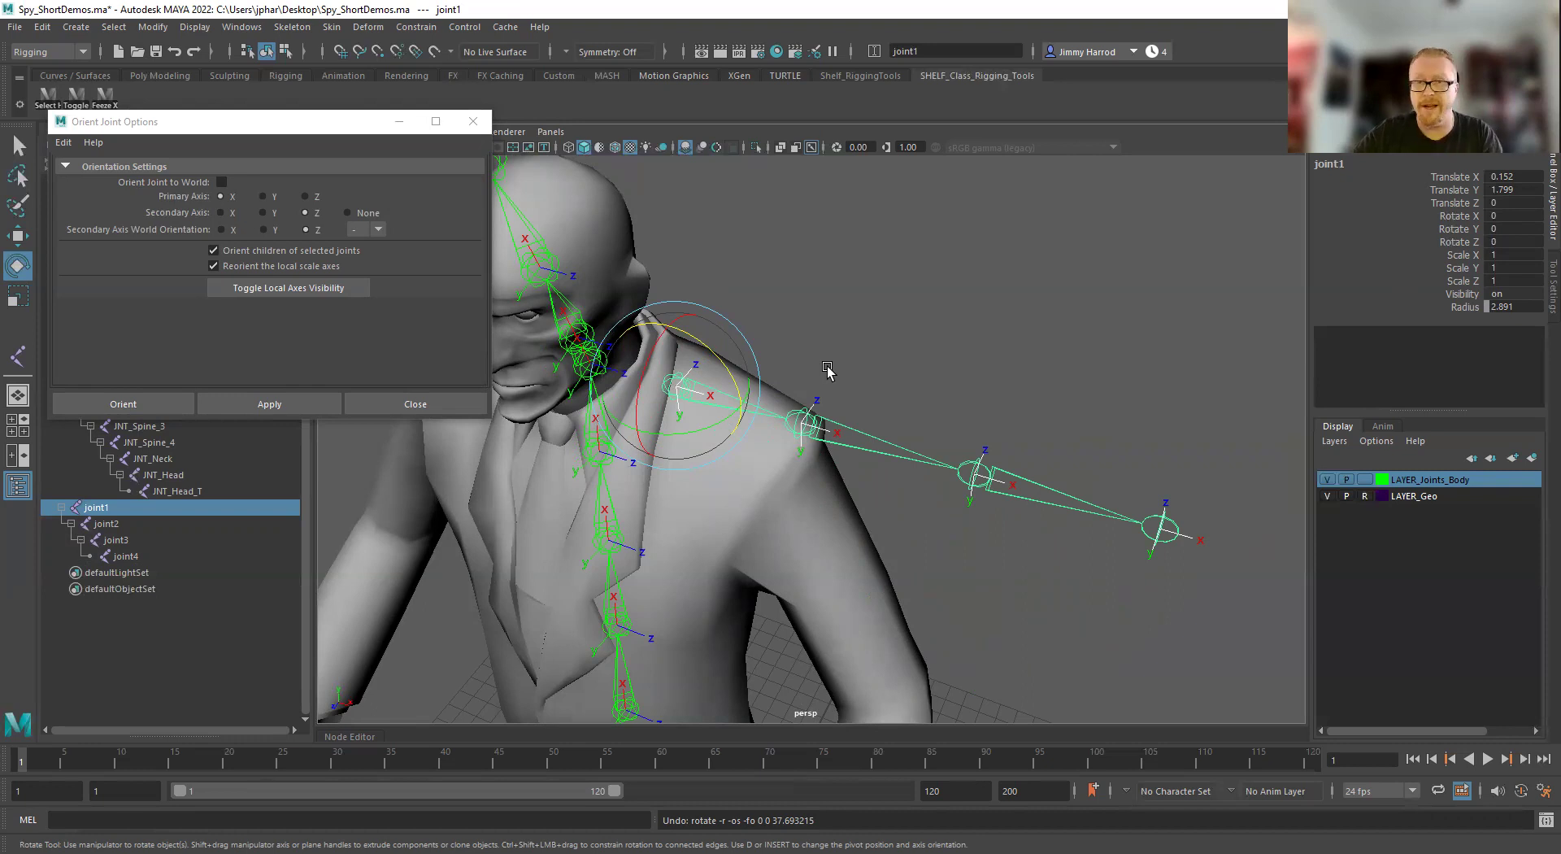
Try rotating the chain's second joint about 74.35° around Z, undo the rotation and clear the selection
click(802, 415)
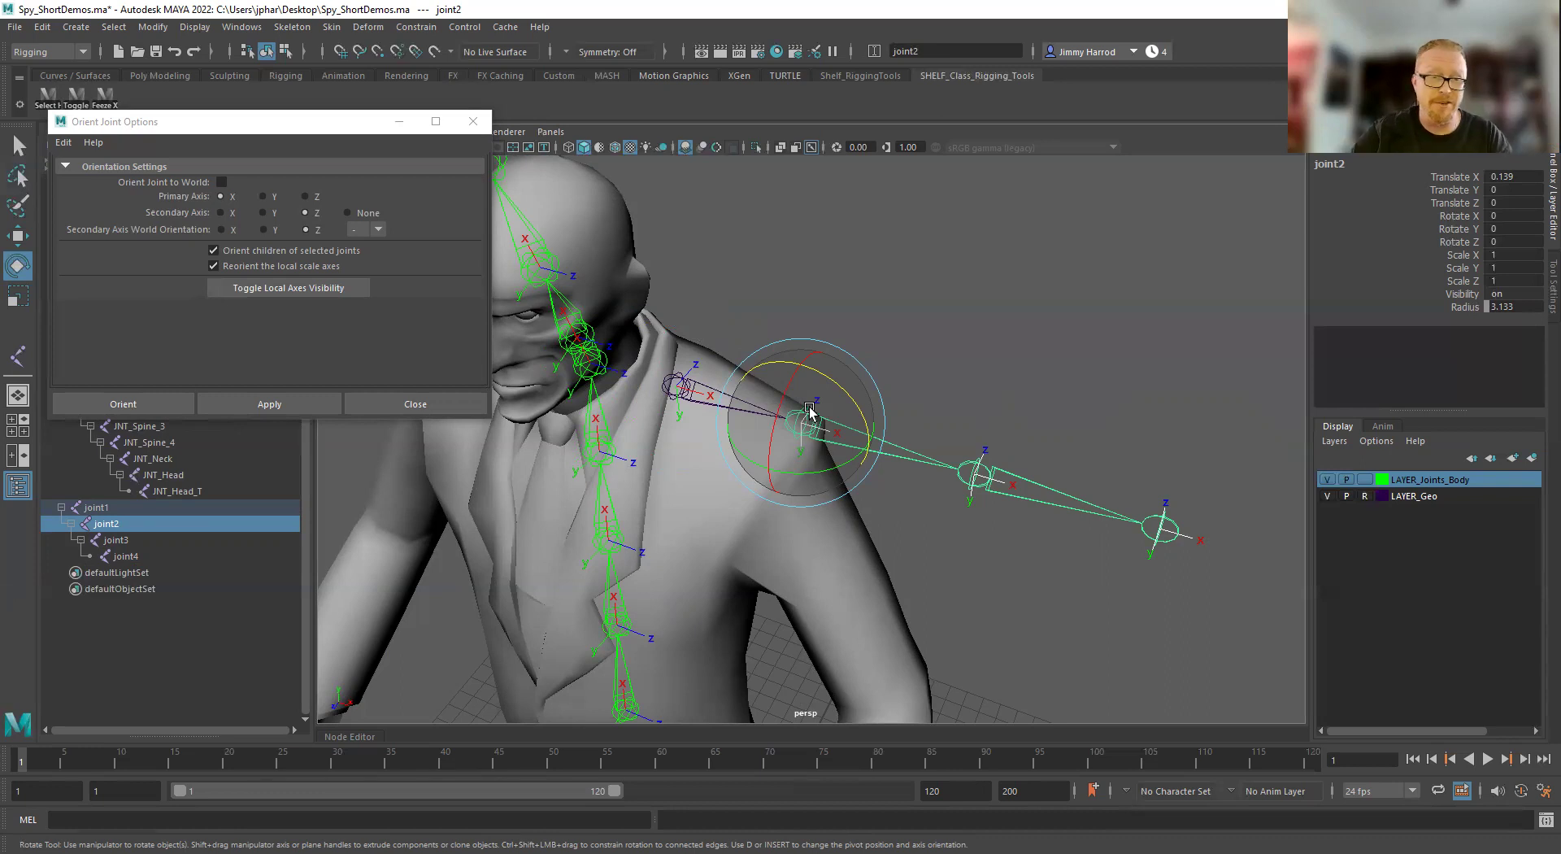
drag(854, 402, 860, 470)
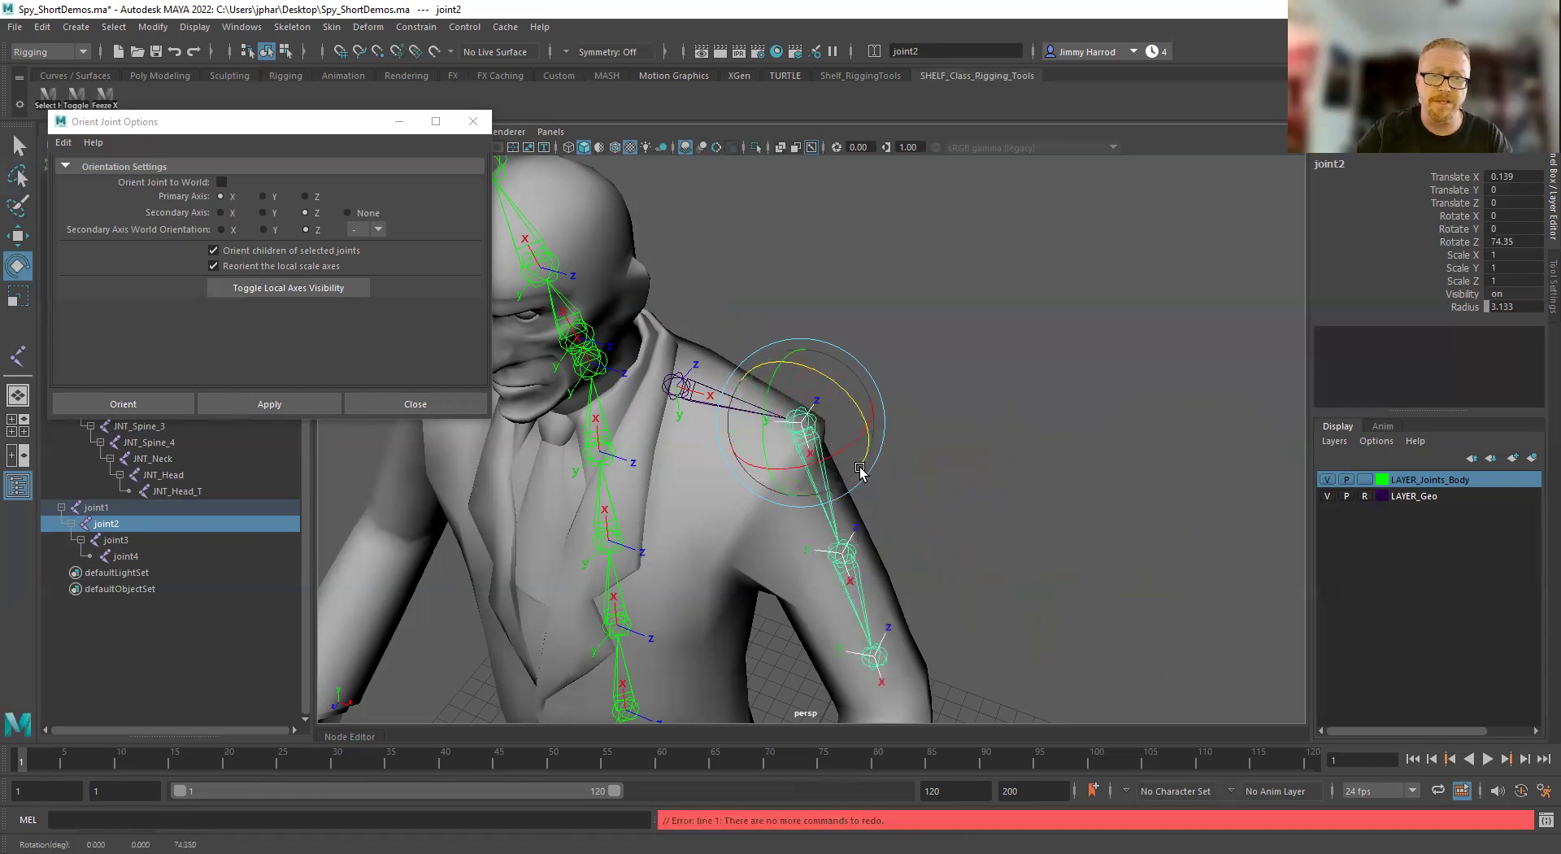
key(ctrl+z)
click(950, 387)
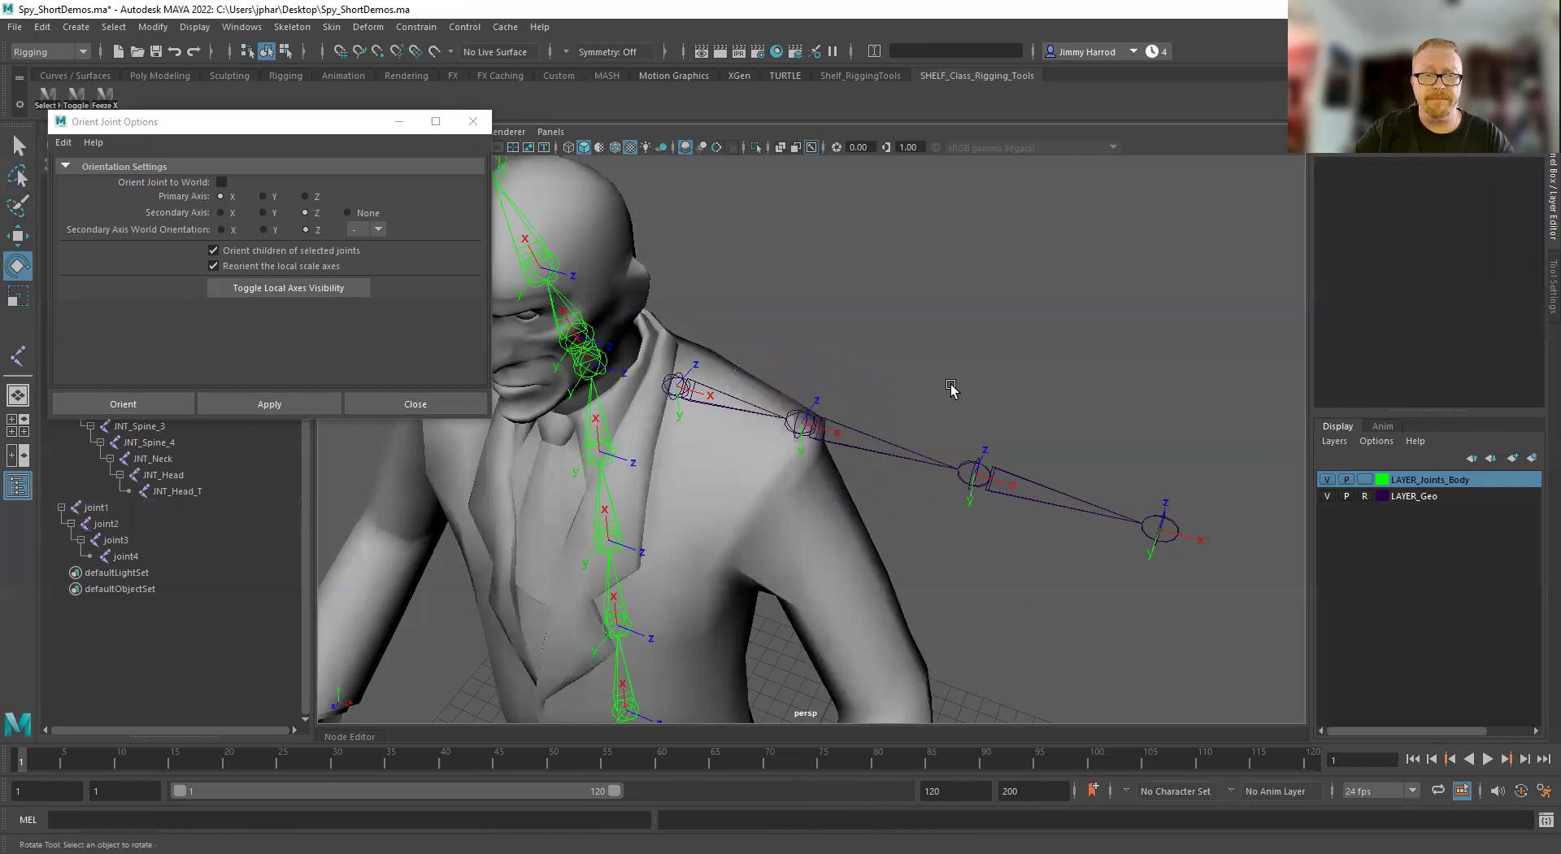
Try rotating the chain's third joint about 14.3° around Y and about -38.3° around Z, undoing the test rotations
click(972, 470)
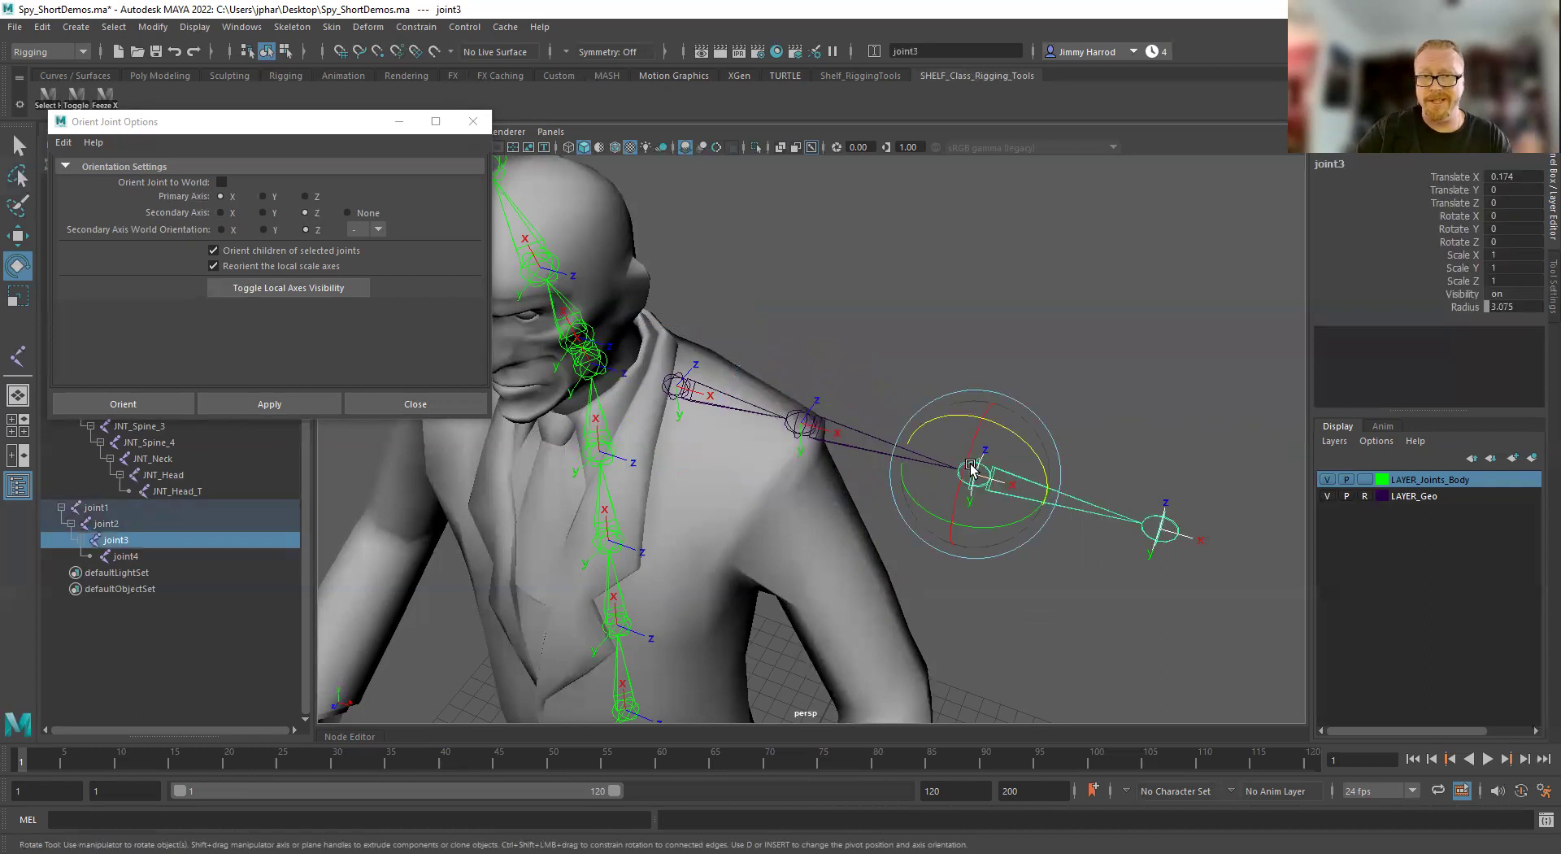
drag(1021, 449, 1011, 346)
drag(1049, 469, 843, 526)
key(ctrl+z)
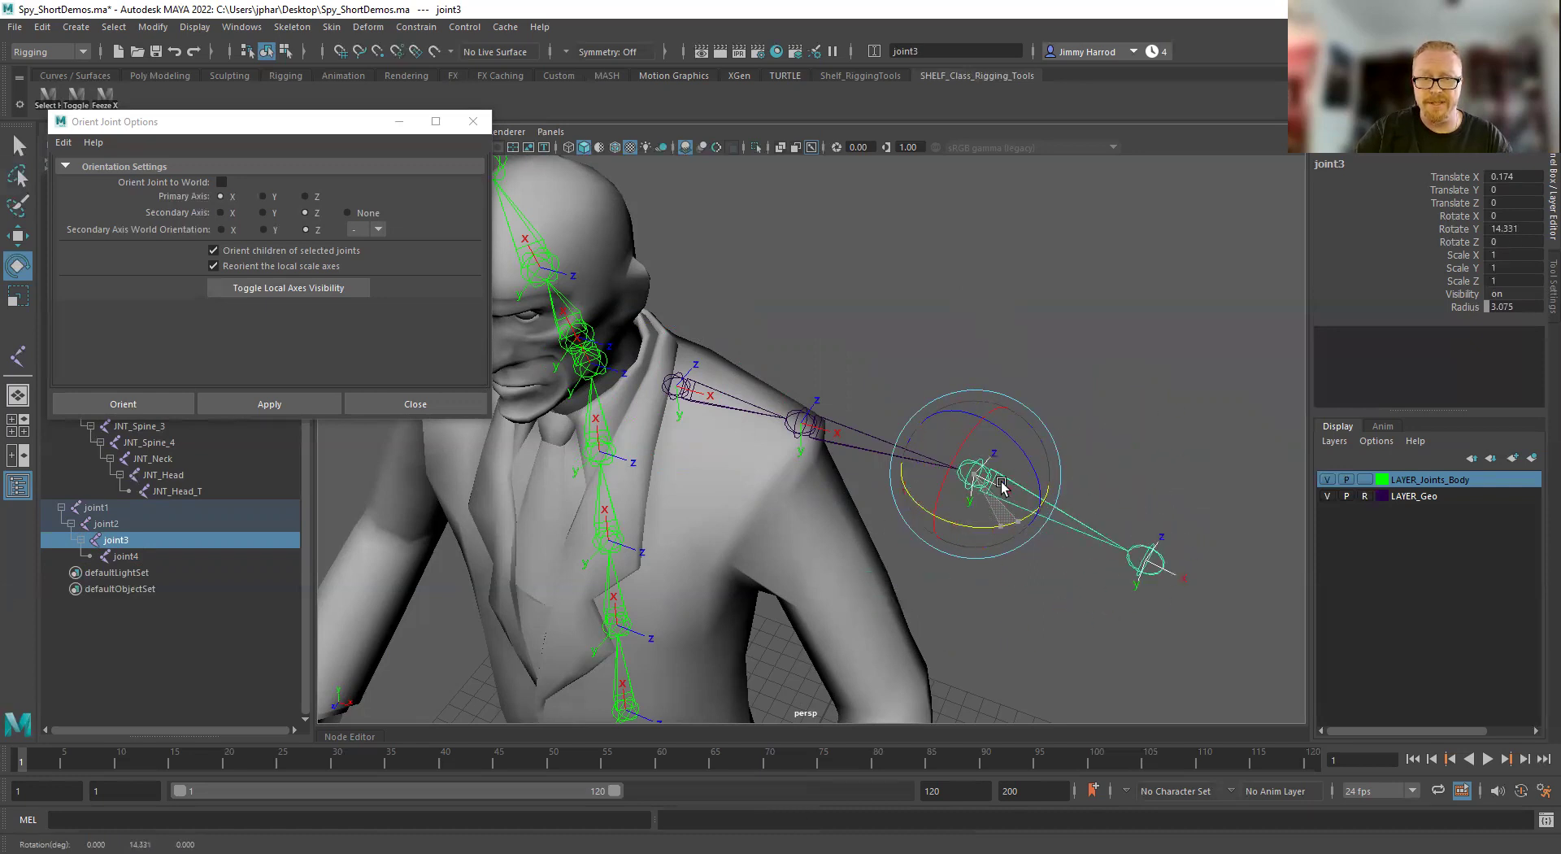
alt+drag(1000, 514, 974, 508)
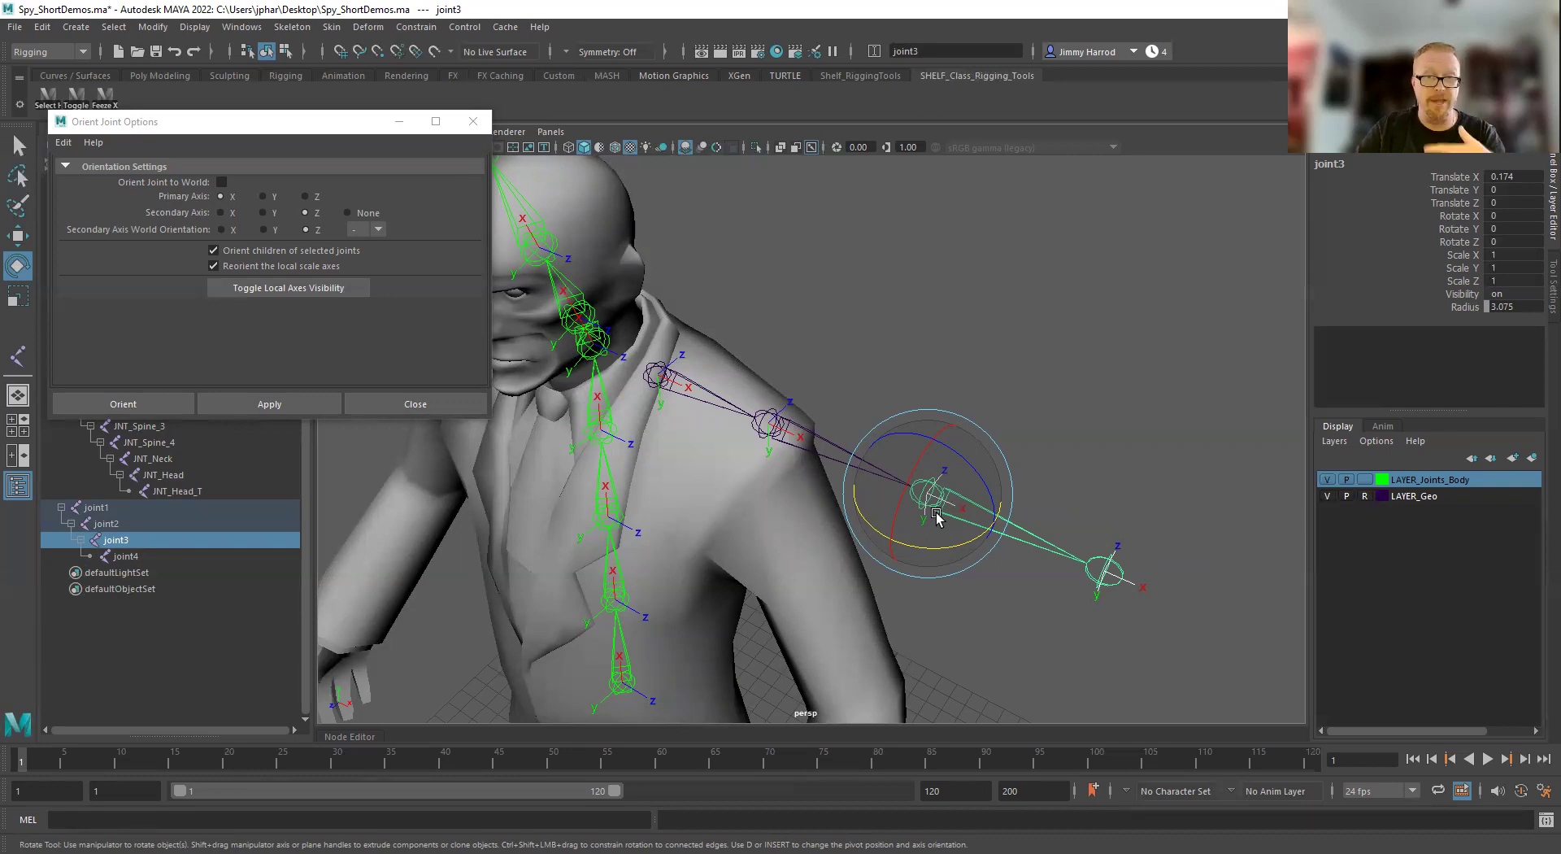
drag(978, 486, 960, 437)
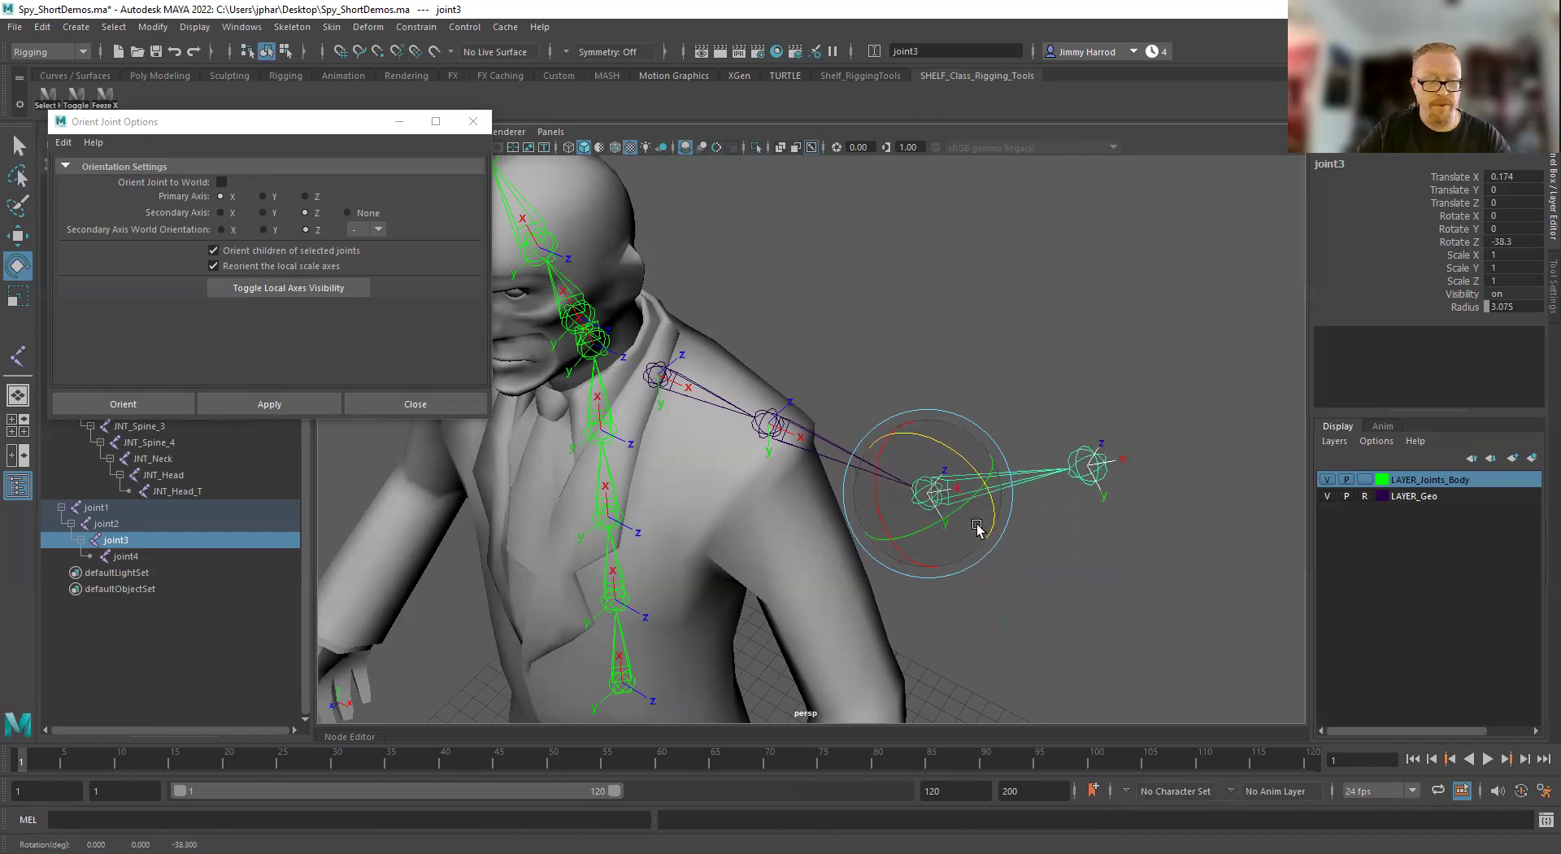
key(ctrl+z)
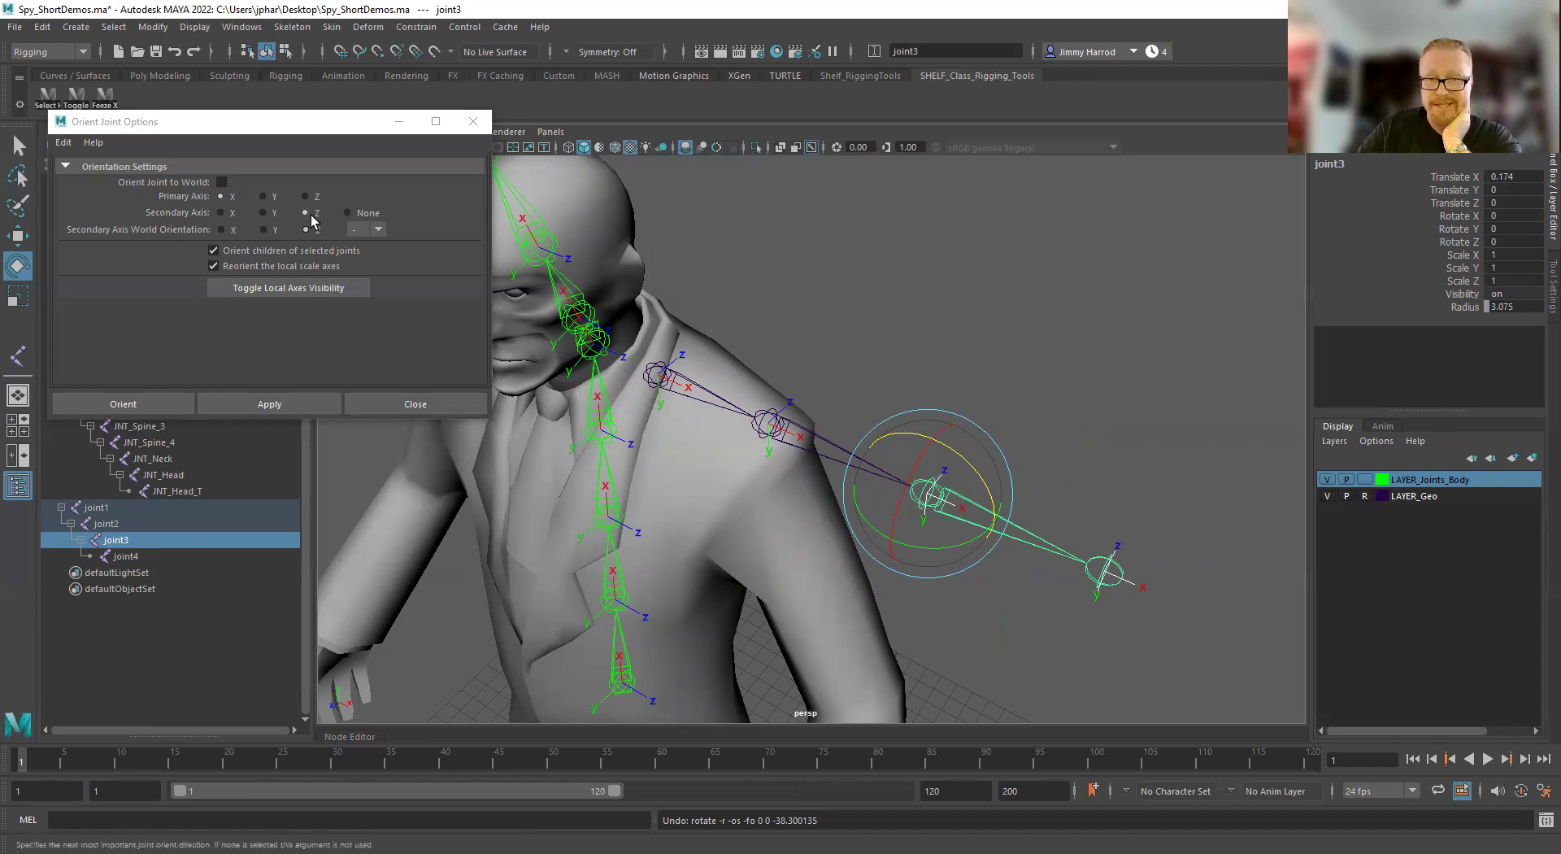
Reorient only the third joint, excluding its children, with the secondary axis world orientation set to negative Y
click(264, 229)
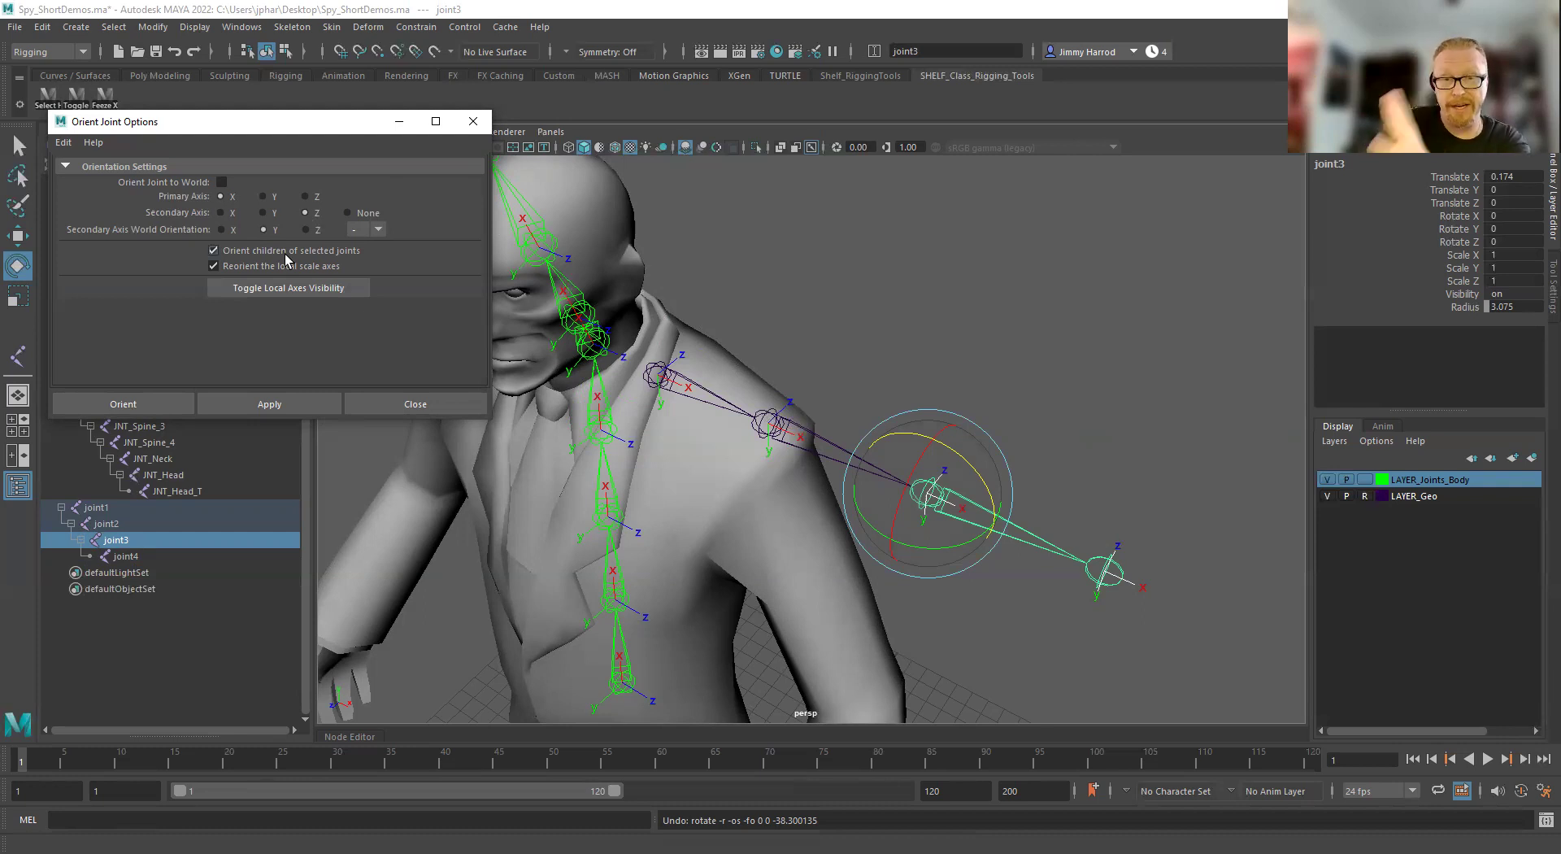
click(213, 251)
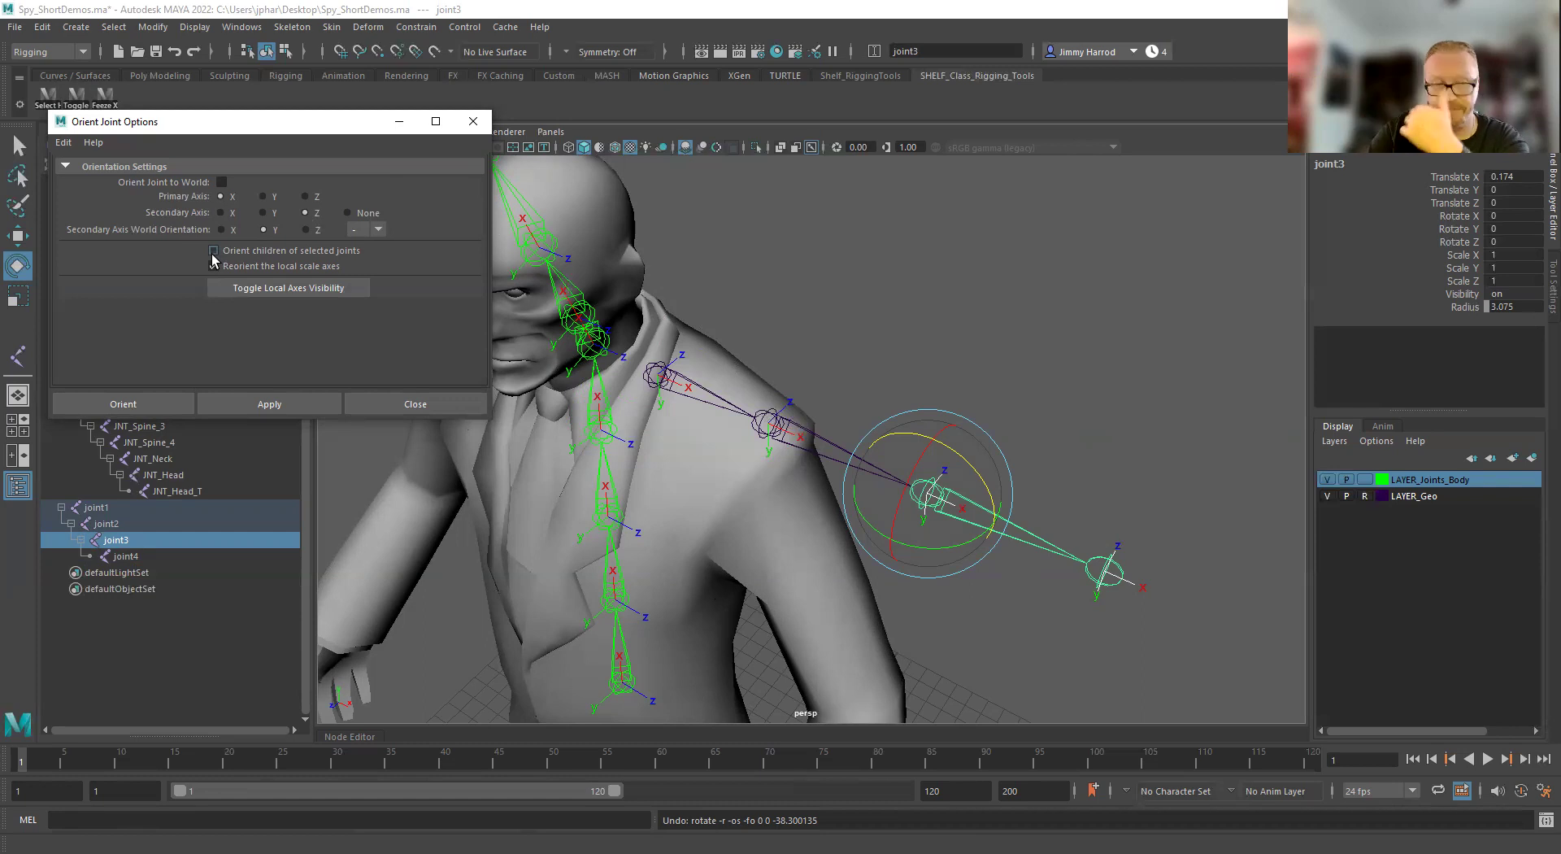
click(275, 404)
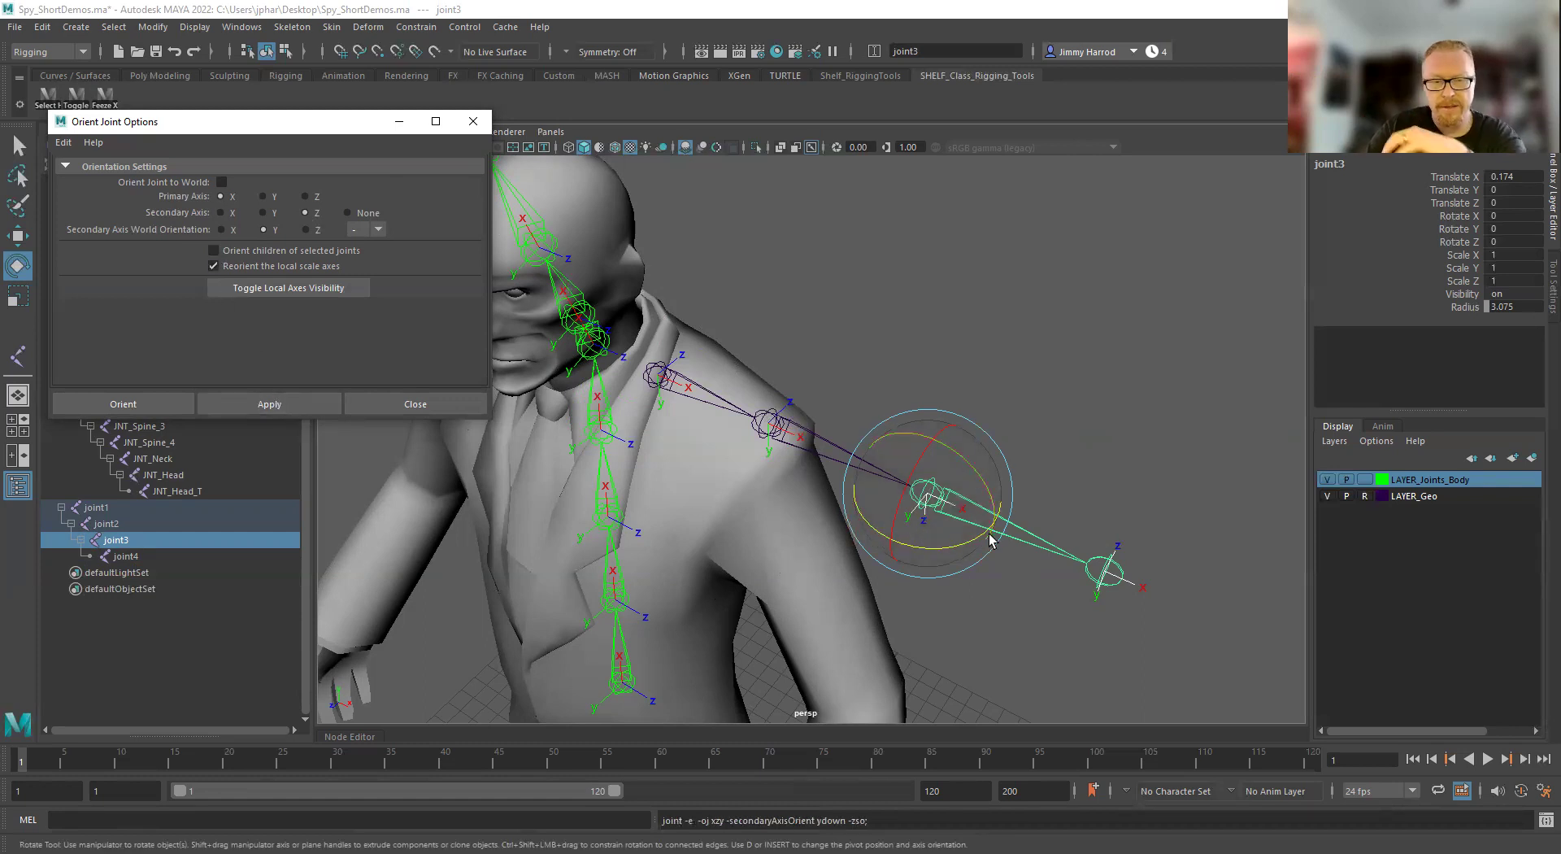
scroll(990, 543, up, 3)
alt+drag(992, 567, 1001, 533)
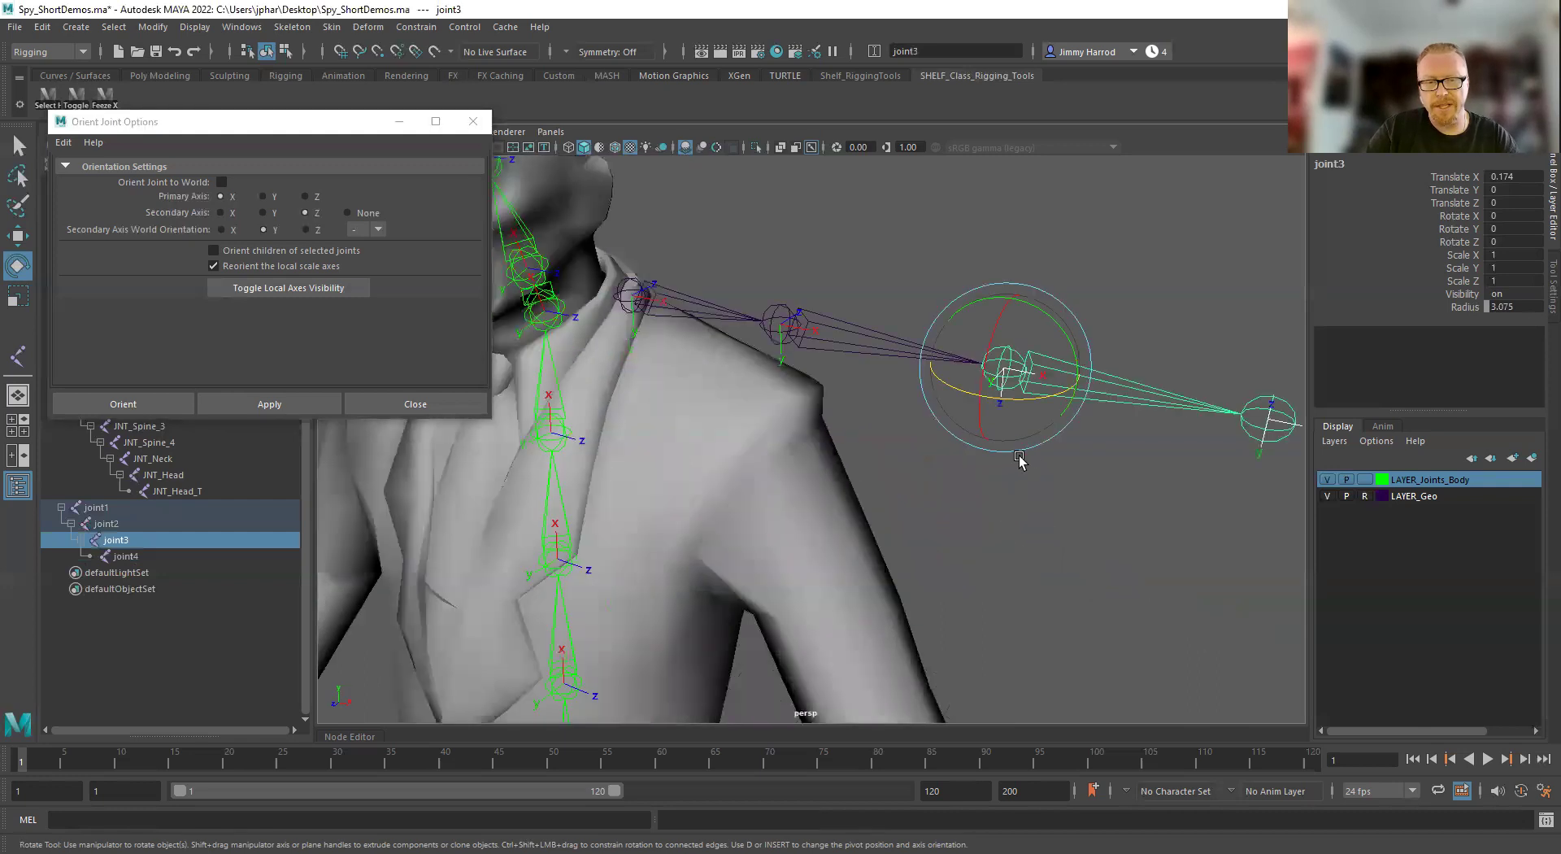
click(1042, 496)
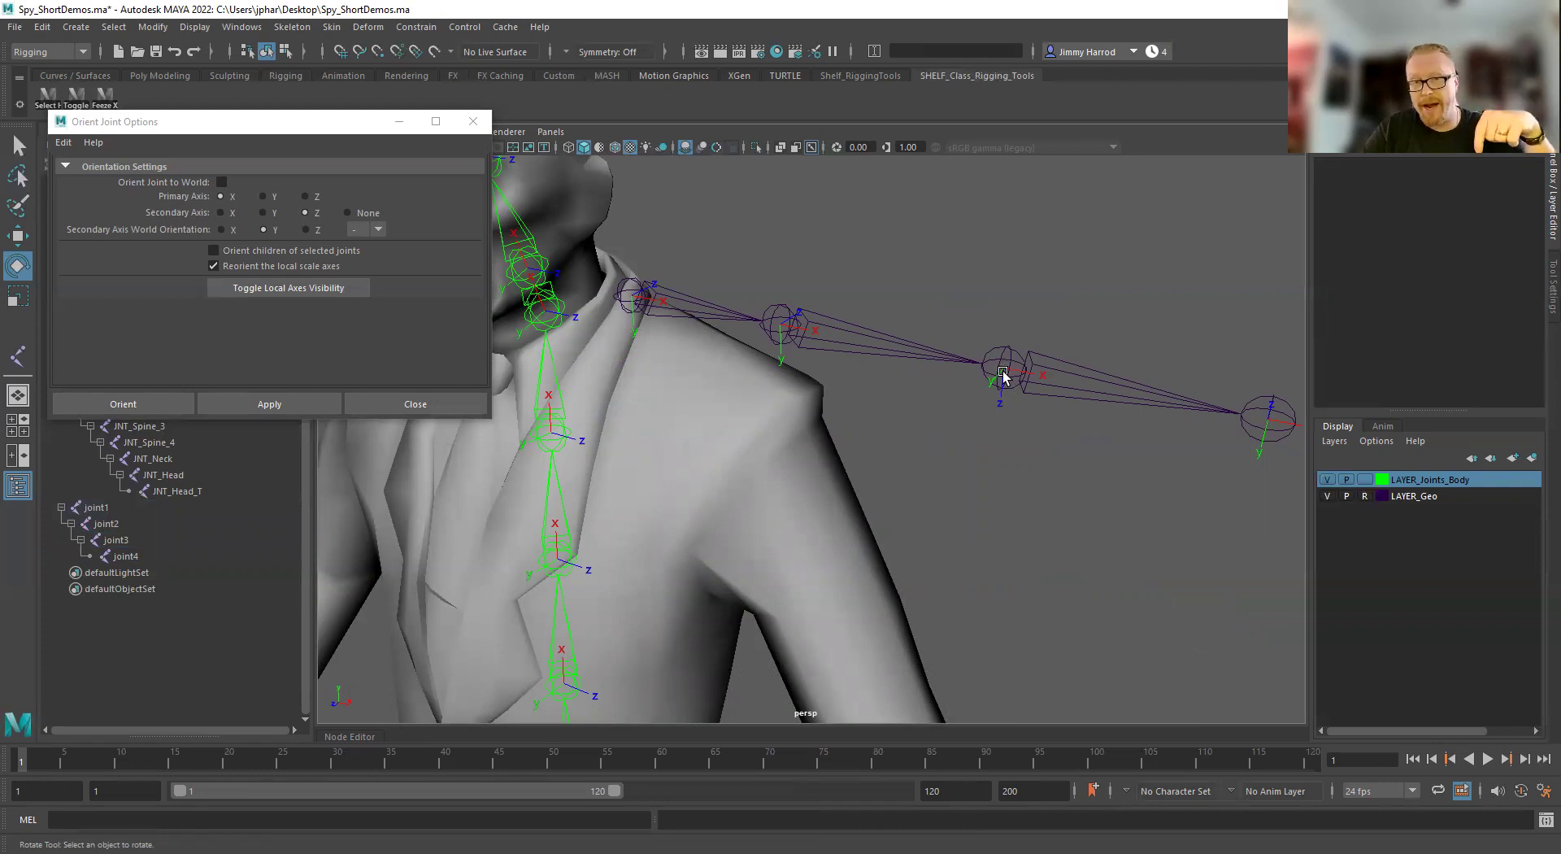
Try rotating the reoriented third joint about 84° around Z, and undo the rotation
click(1012, 371)
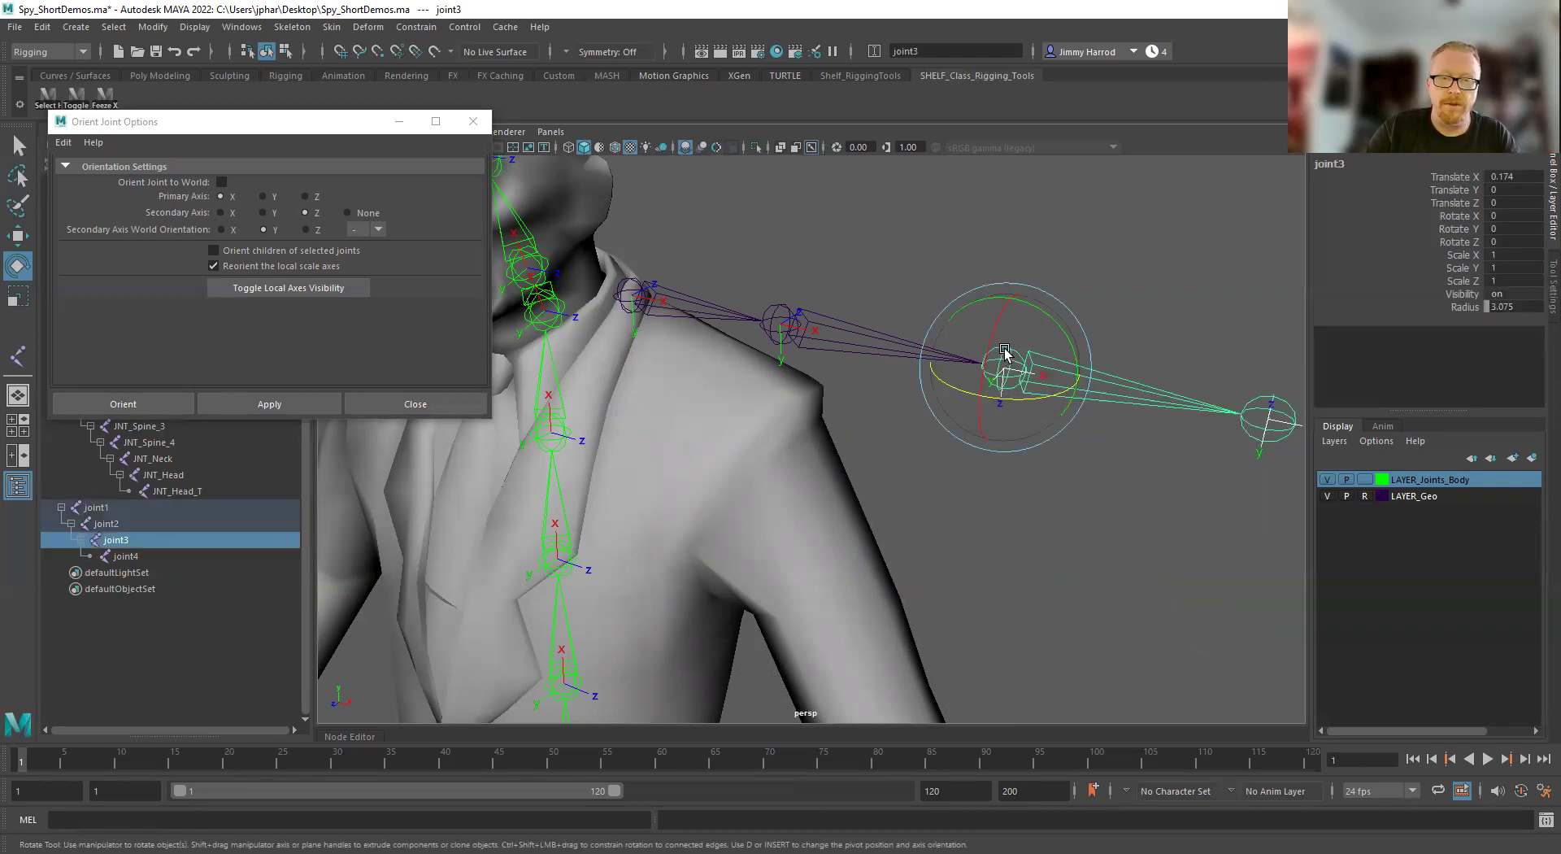
alt+drag(1038, 499, 903, 511)
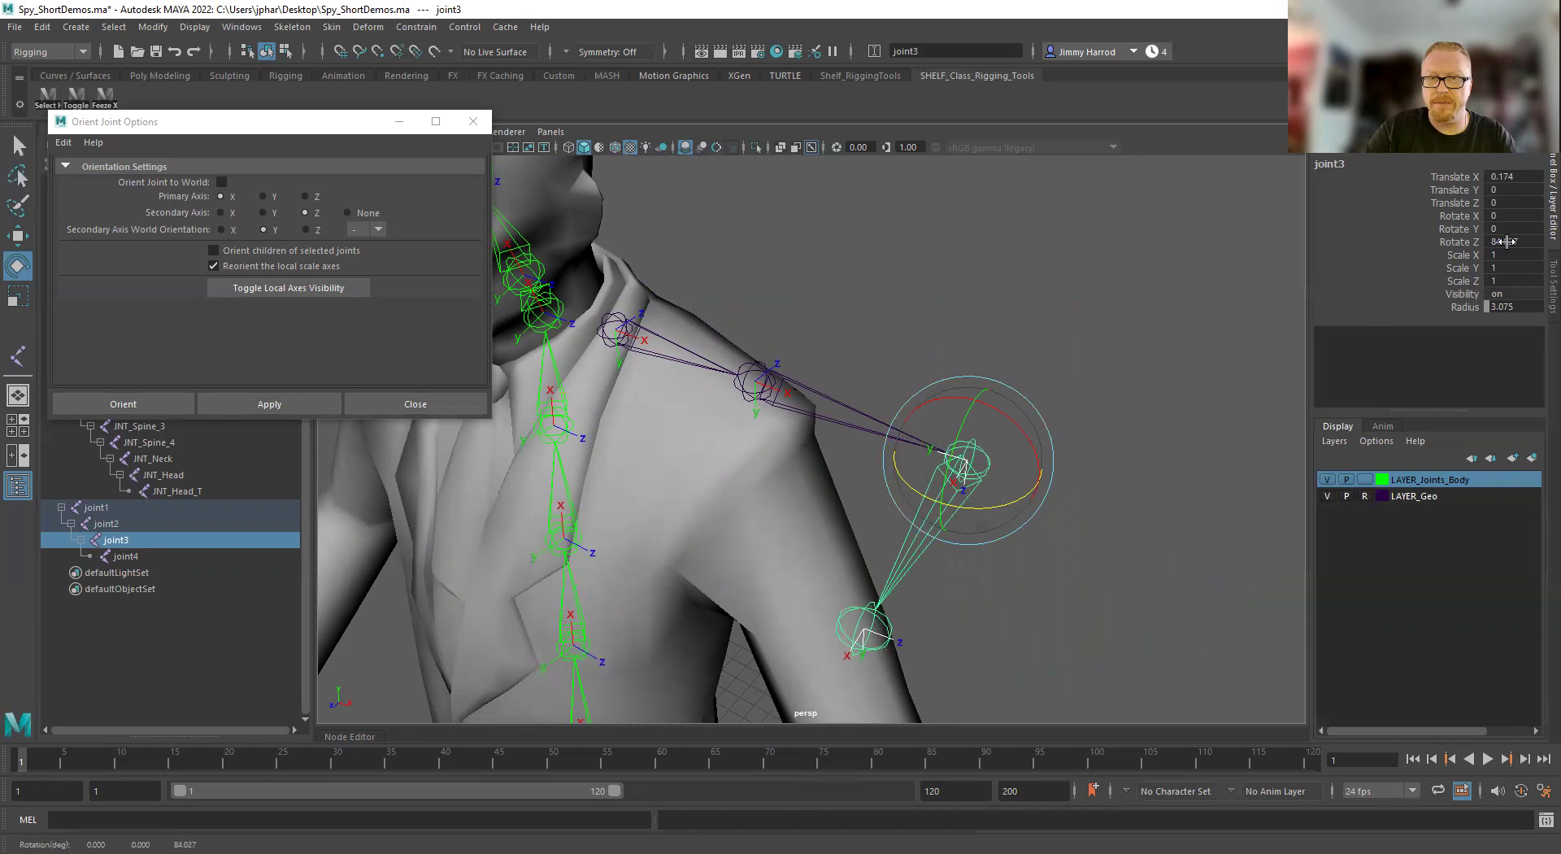
key(ctrl+z)
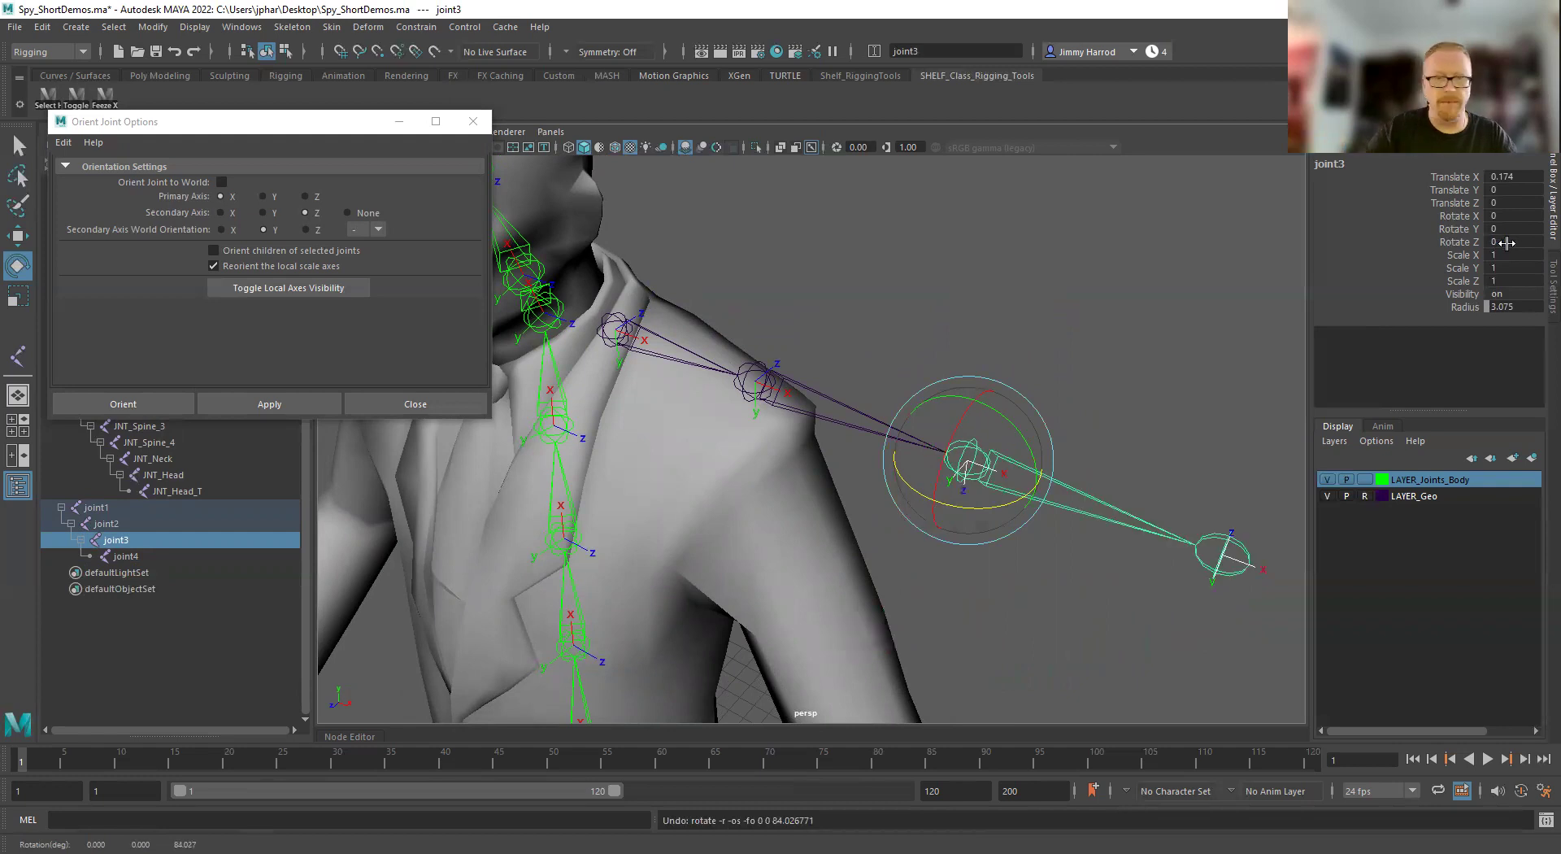
Try rotating the chain's end joint about 83.3° around Z, and undo the rotation
click(1228, 545)
alt+middle_drag(1147, 470, 1035, 413)
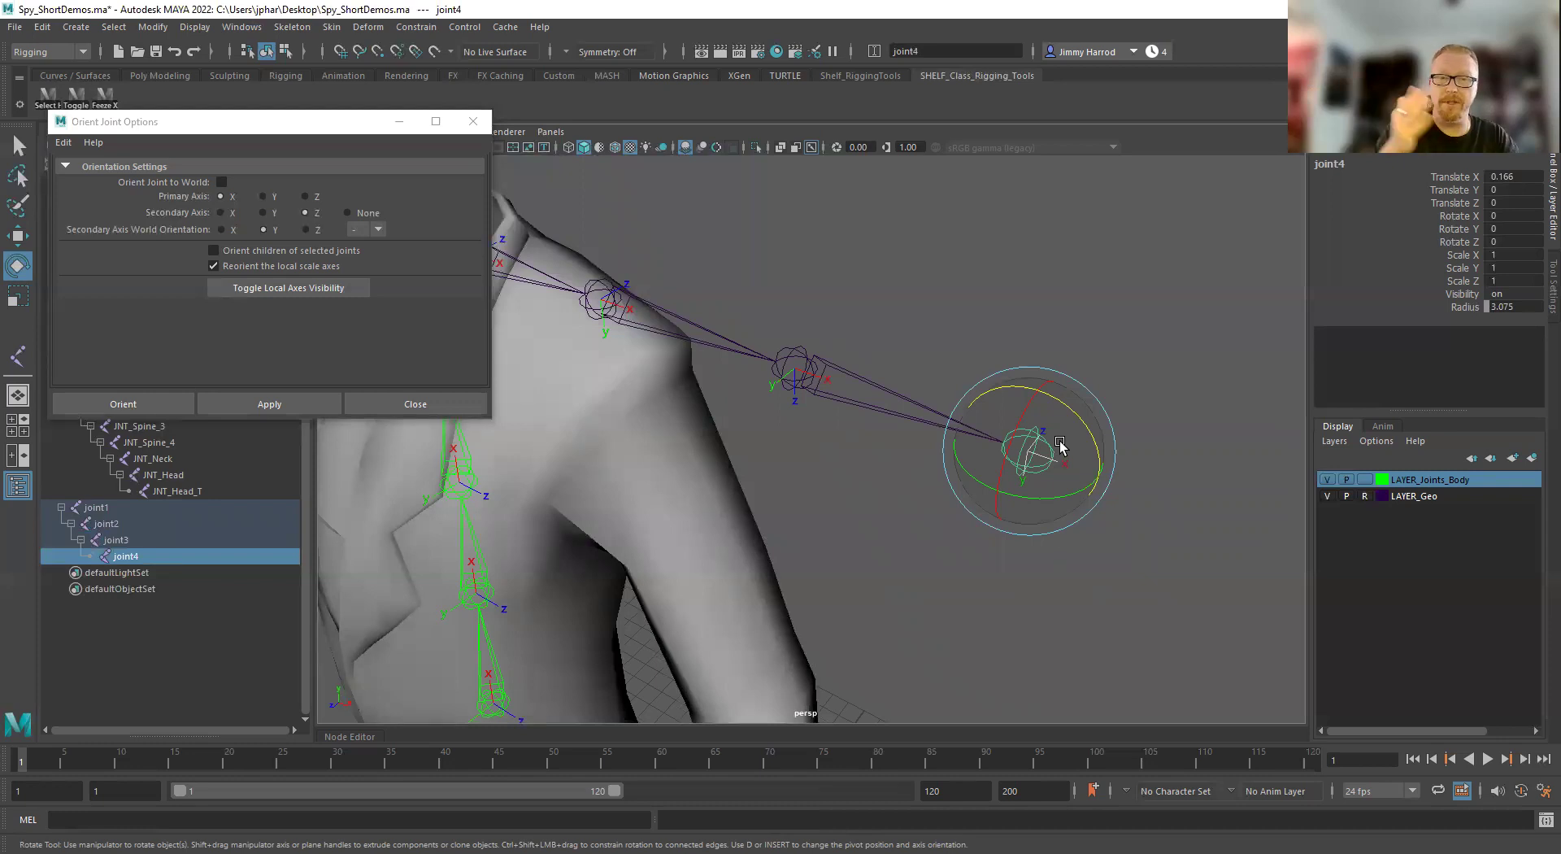
drag(1062, 393, 1095, 490)
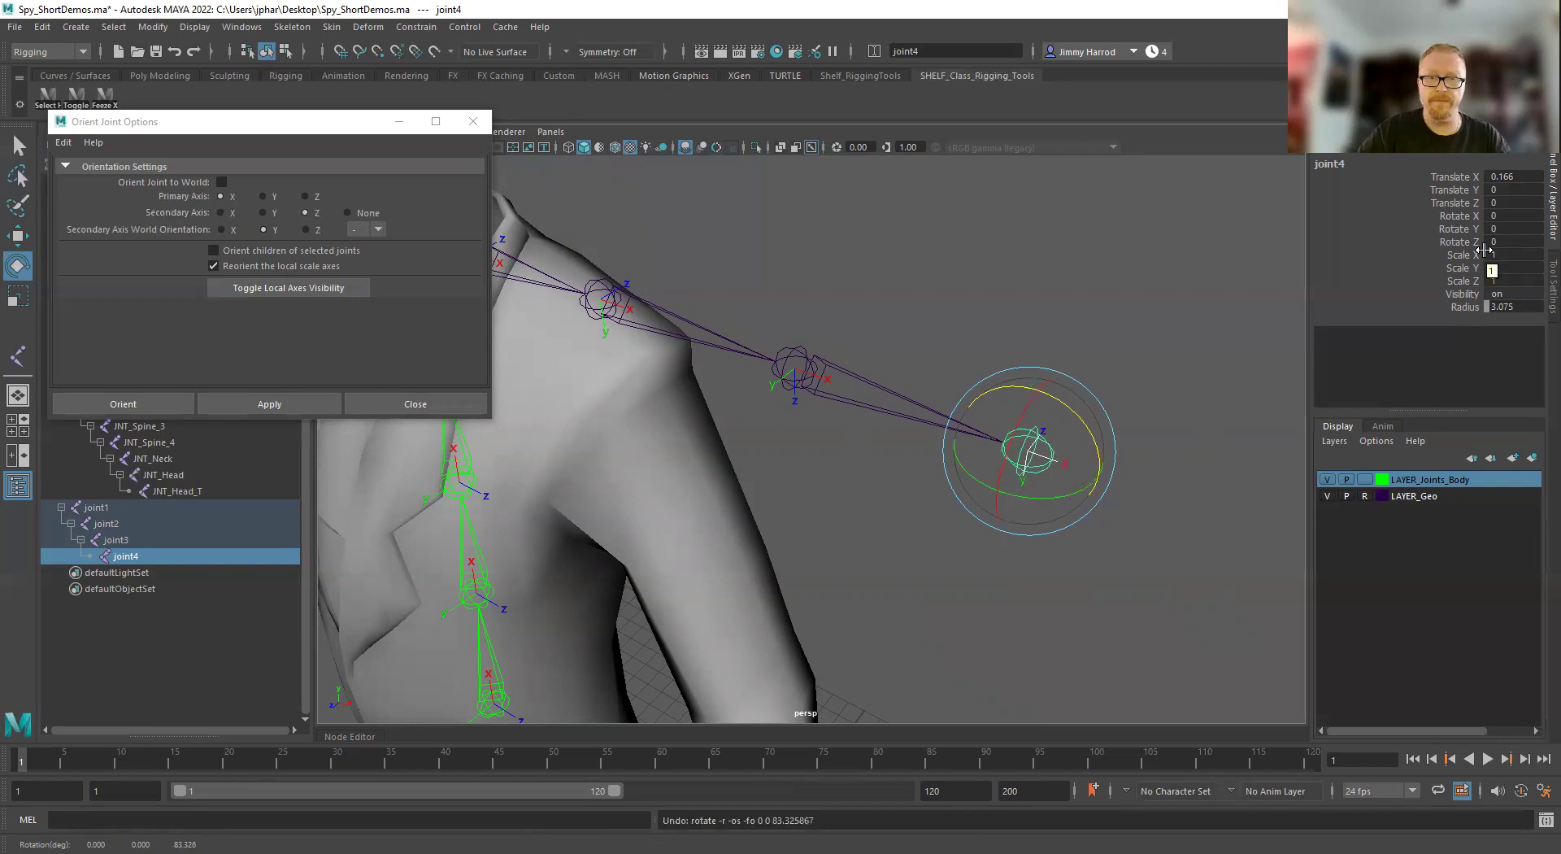
Select the arm chain's root joint and close the joint orientation options
click(1167, 302)
alt+drag(866, 358, 792, 366)
click(724, 333)
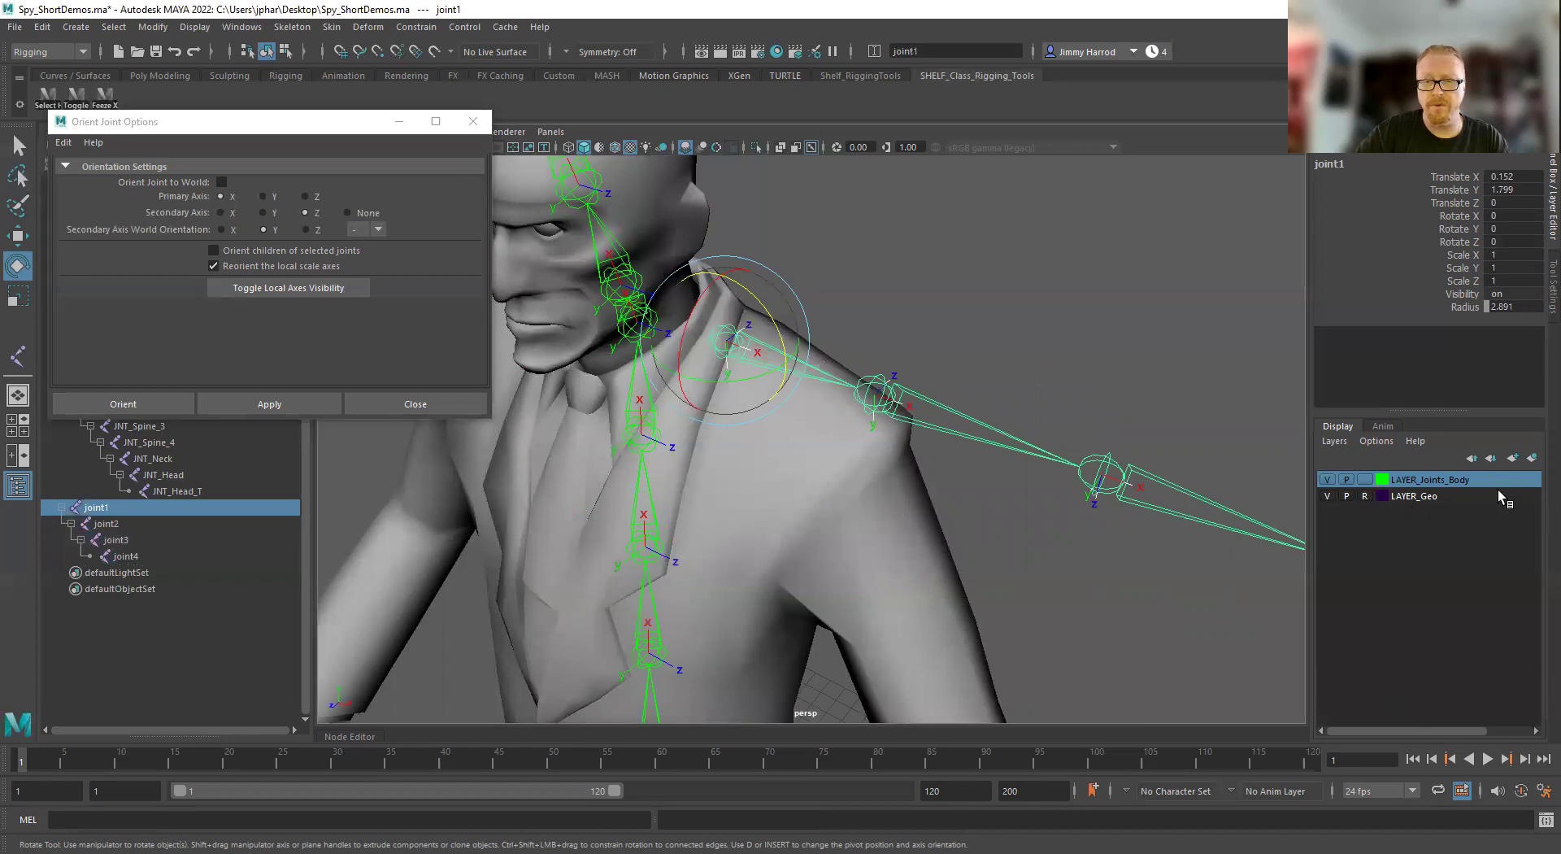
click(473, 122)
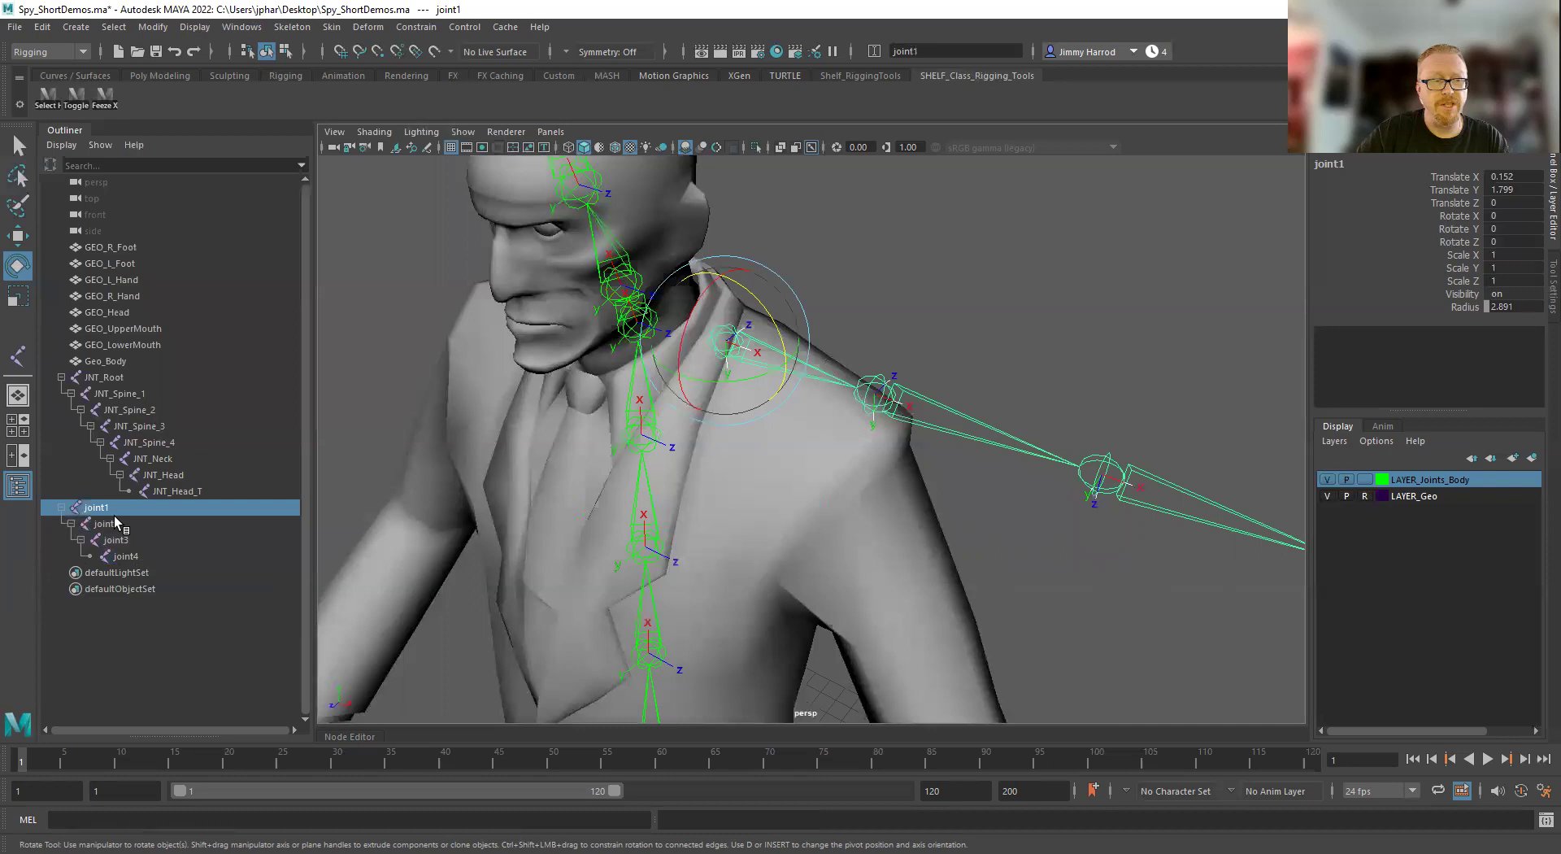
Add all four arm joints, joint1 through joint4, to the LAYER_Joints_Body display layer
shift+click(126, 556)
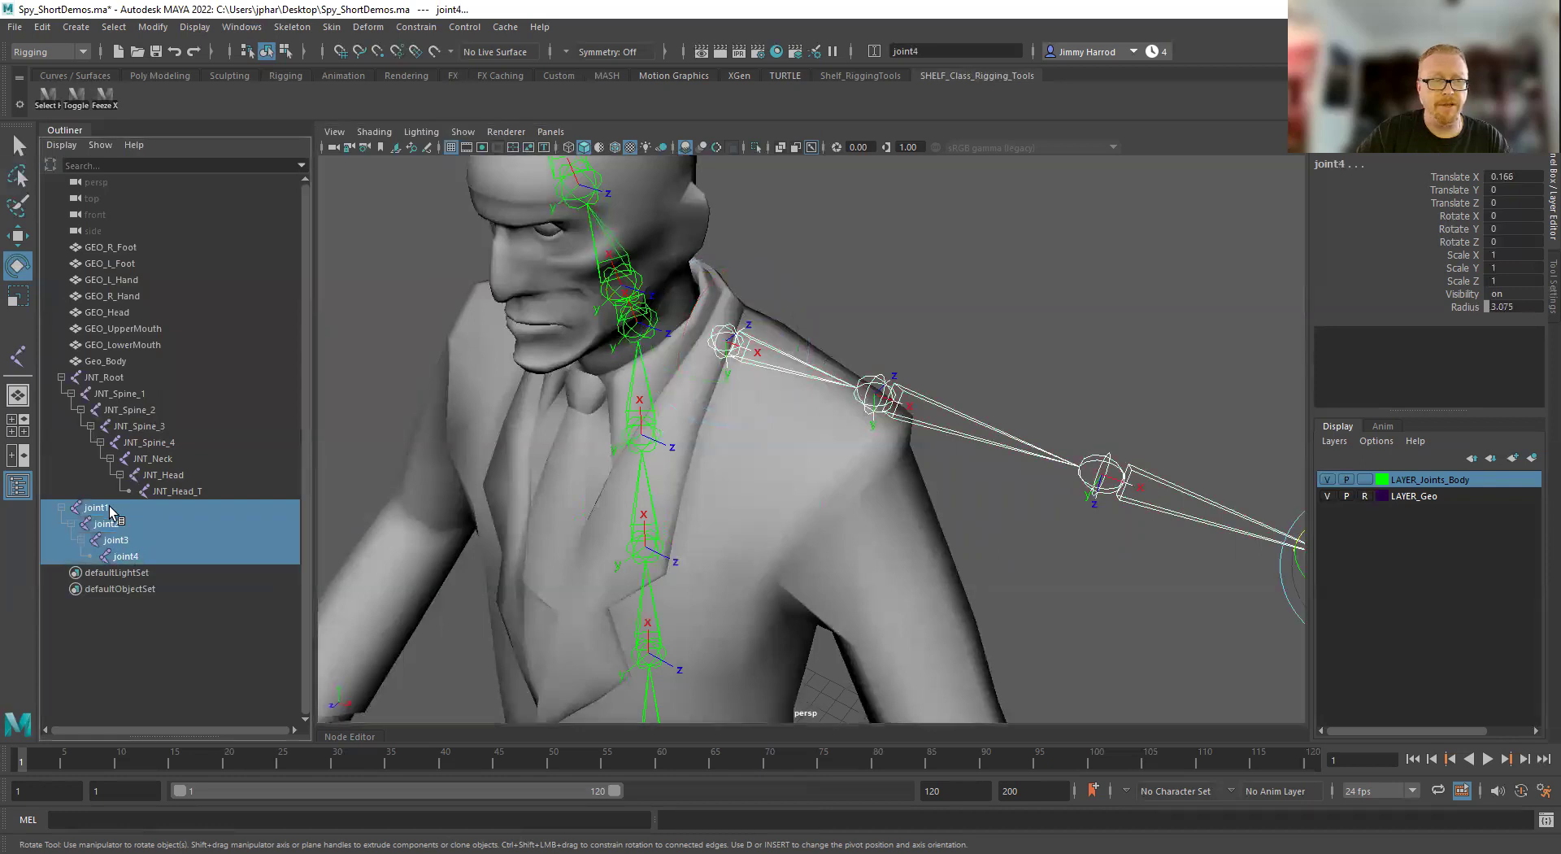
click(109, 509)
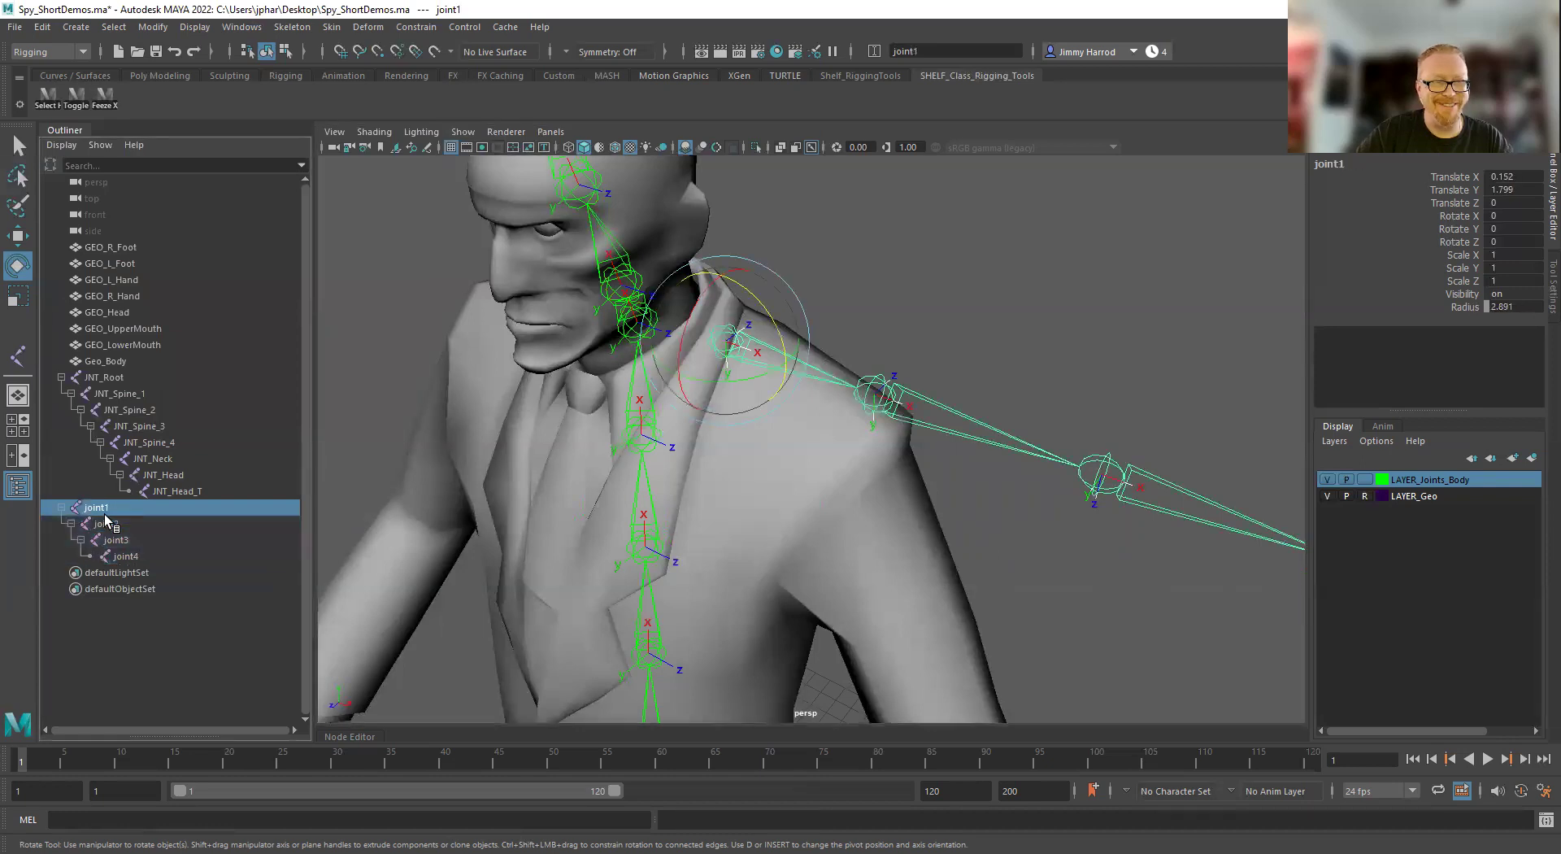
shift+click(140, 556)
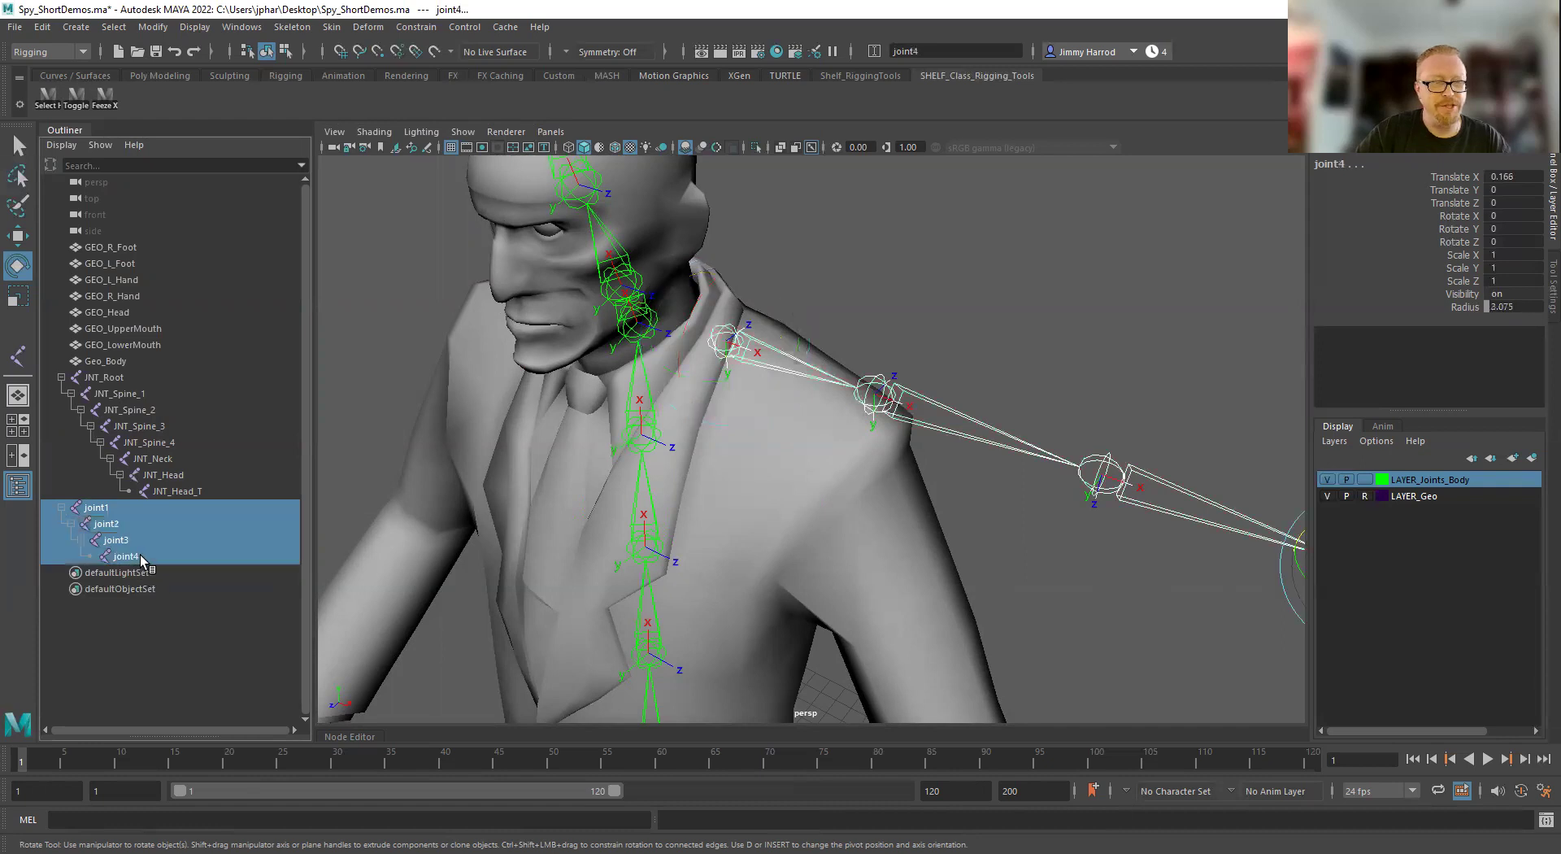
right_click(1444, 478)
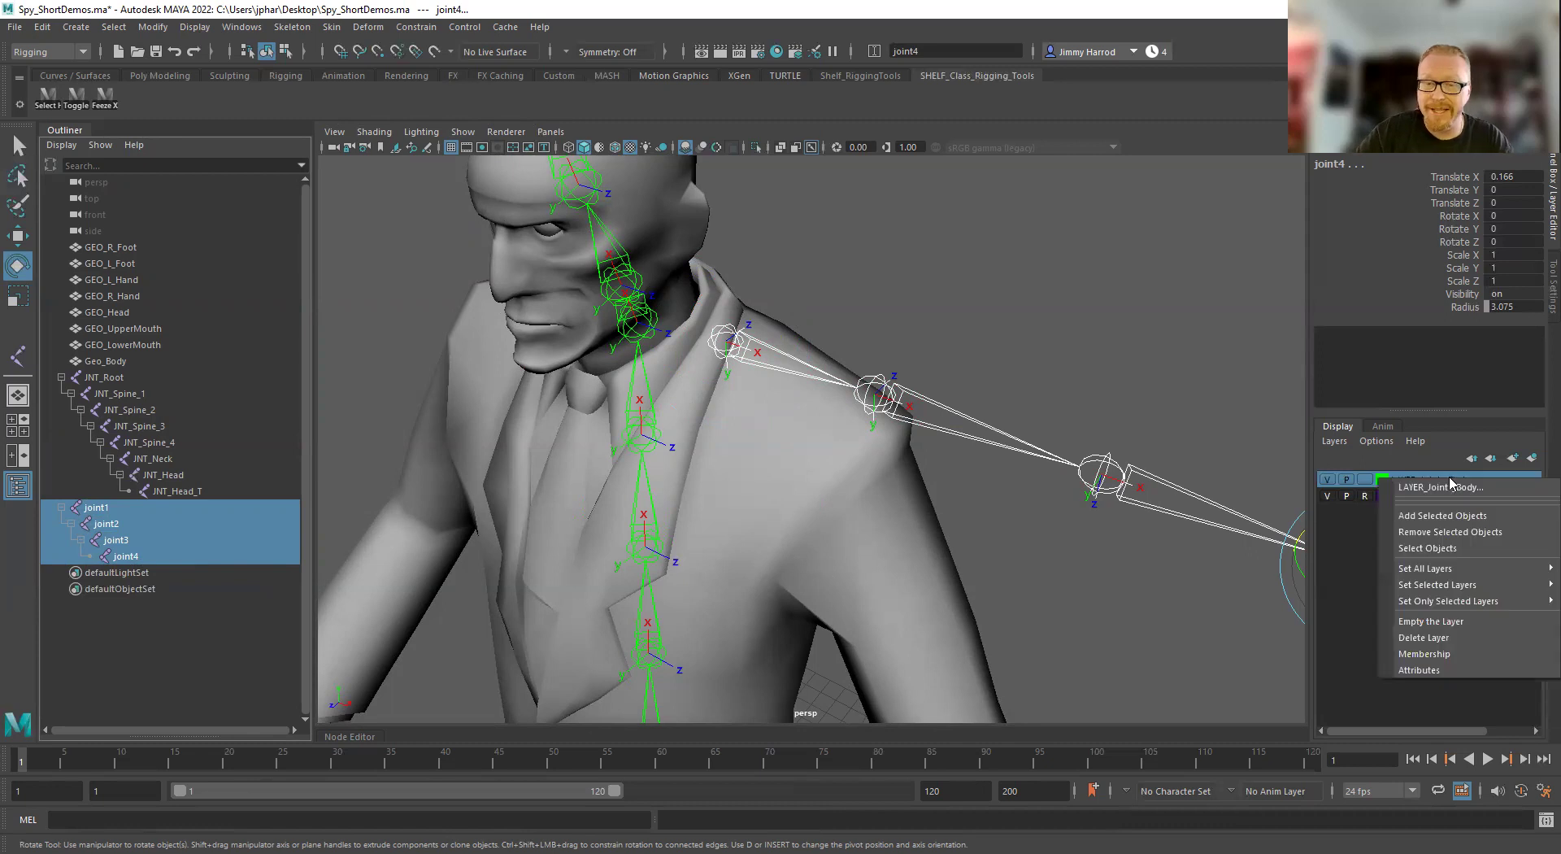
click(1467, 515)
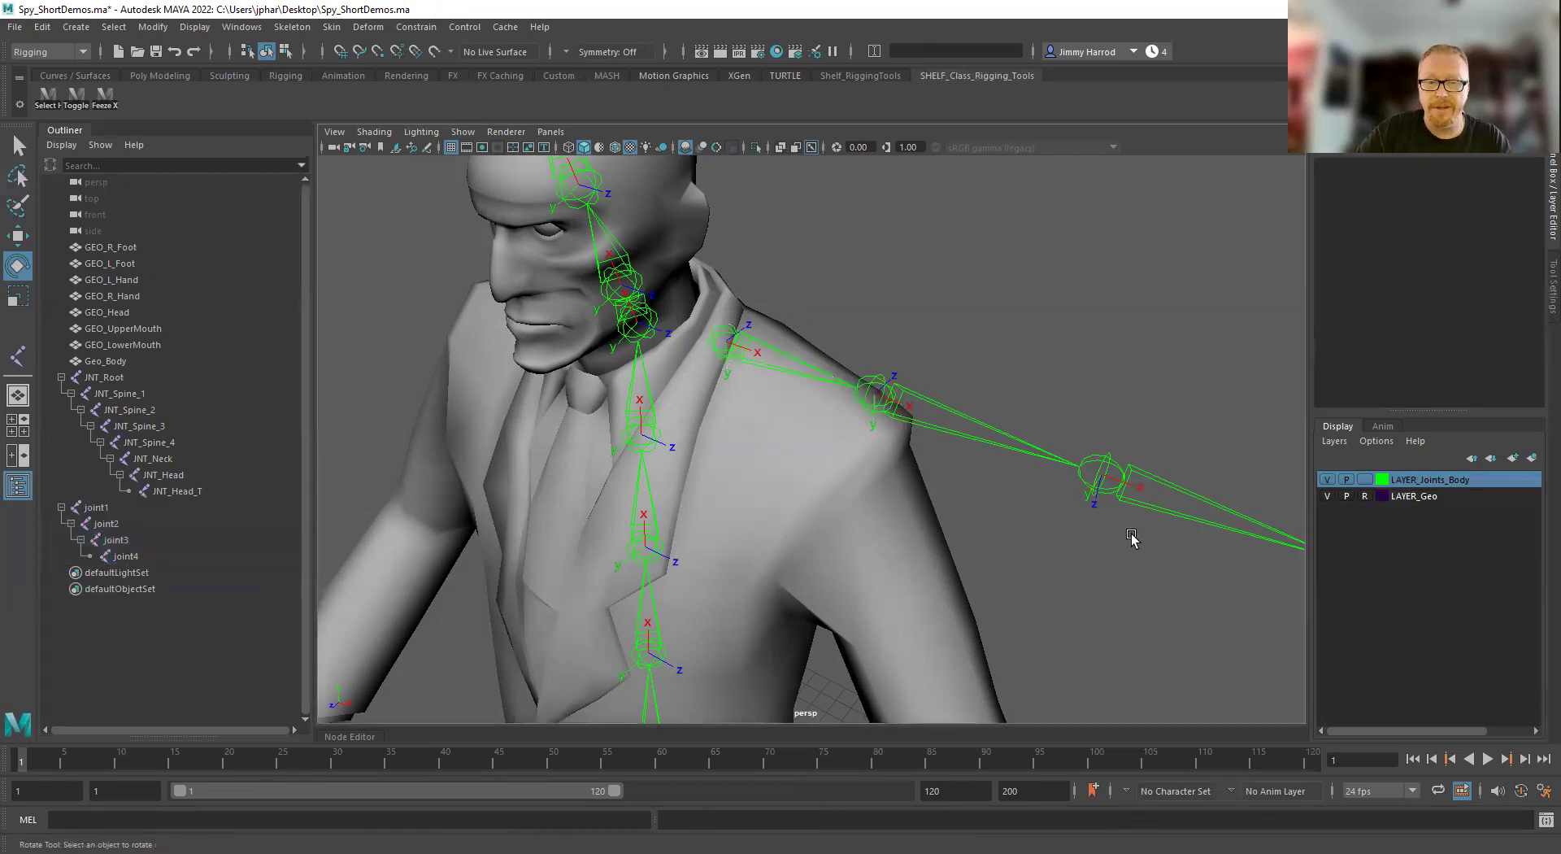
Select joint1 for moving, try the Move tool's Object axis orientation, and set it to World
alt+drag(1132, 539, 991, 486)
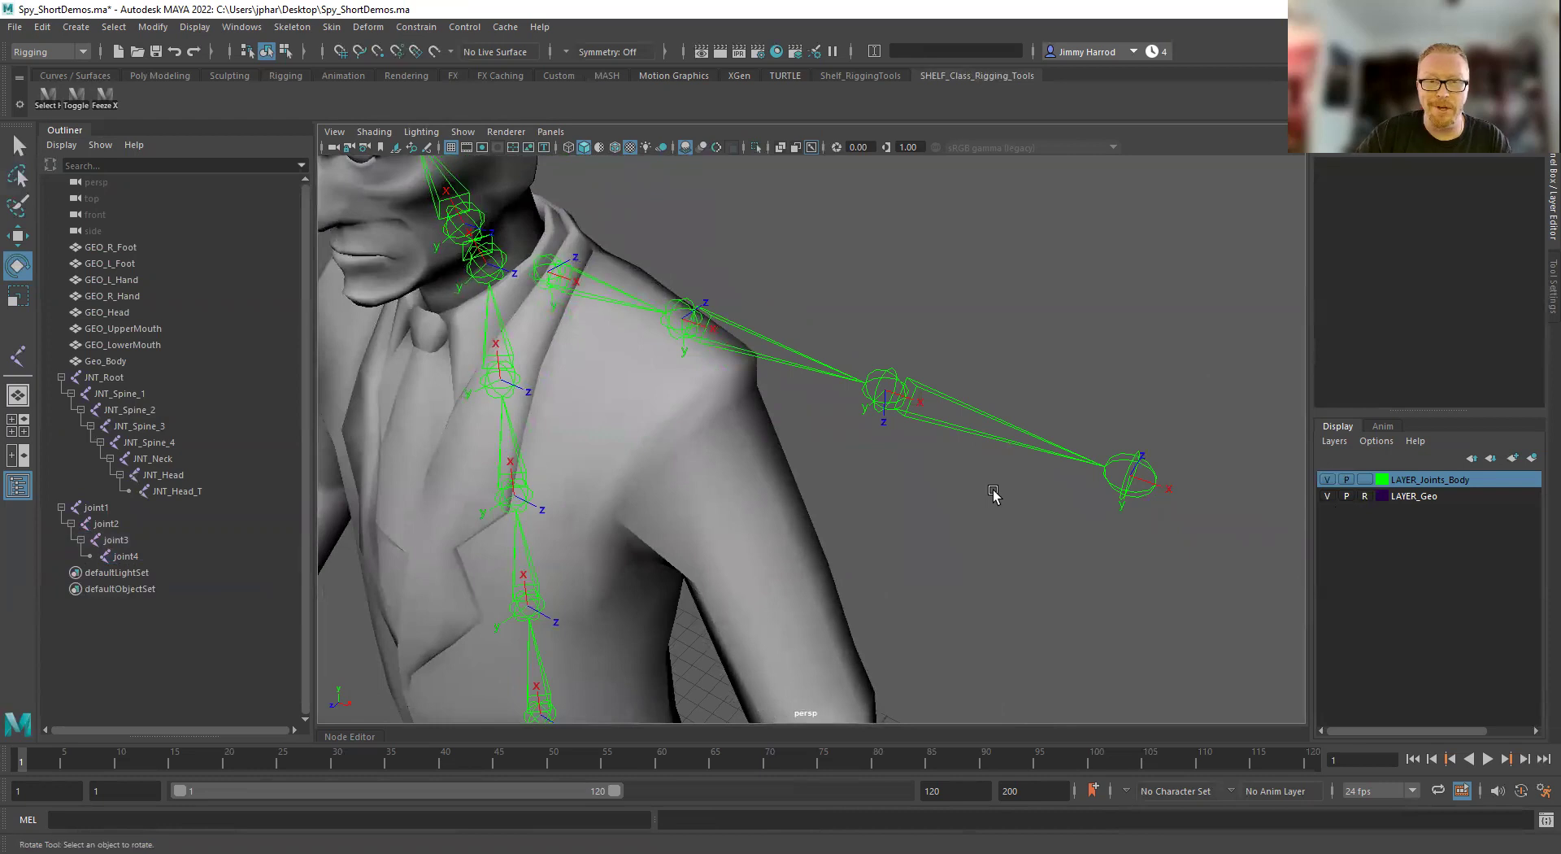
alt+drag(687, 485, 734, 482)
click(600, 325)
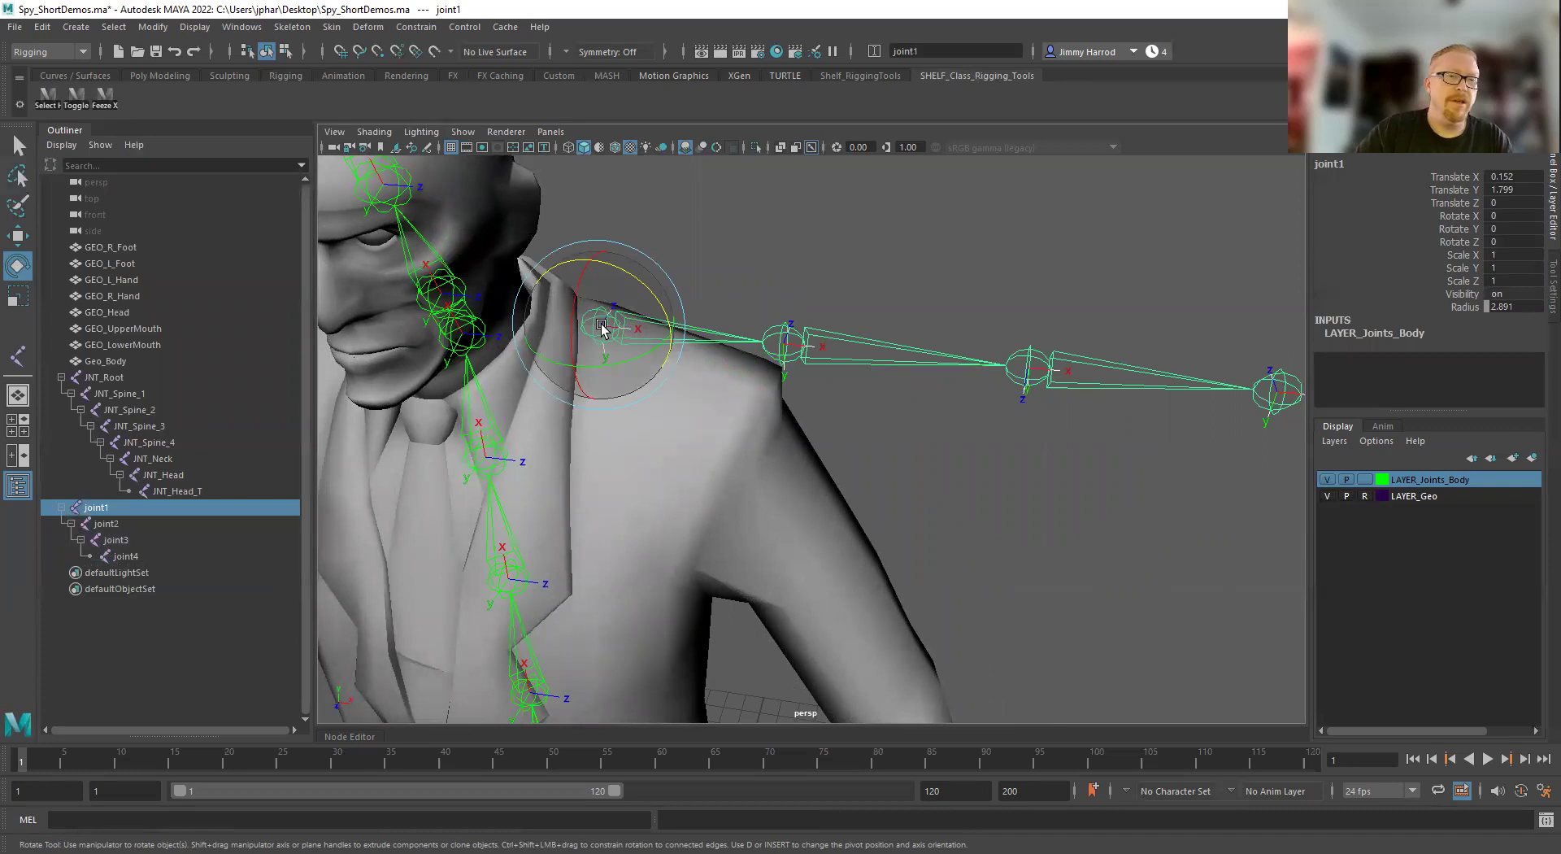
key(w)
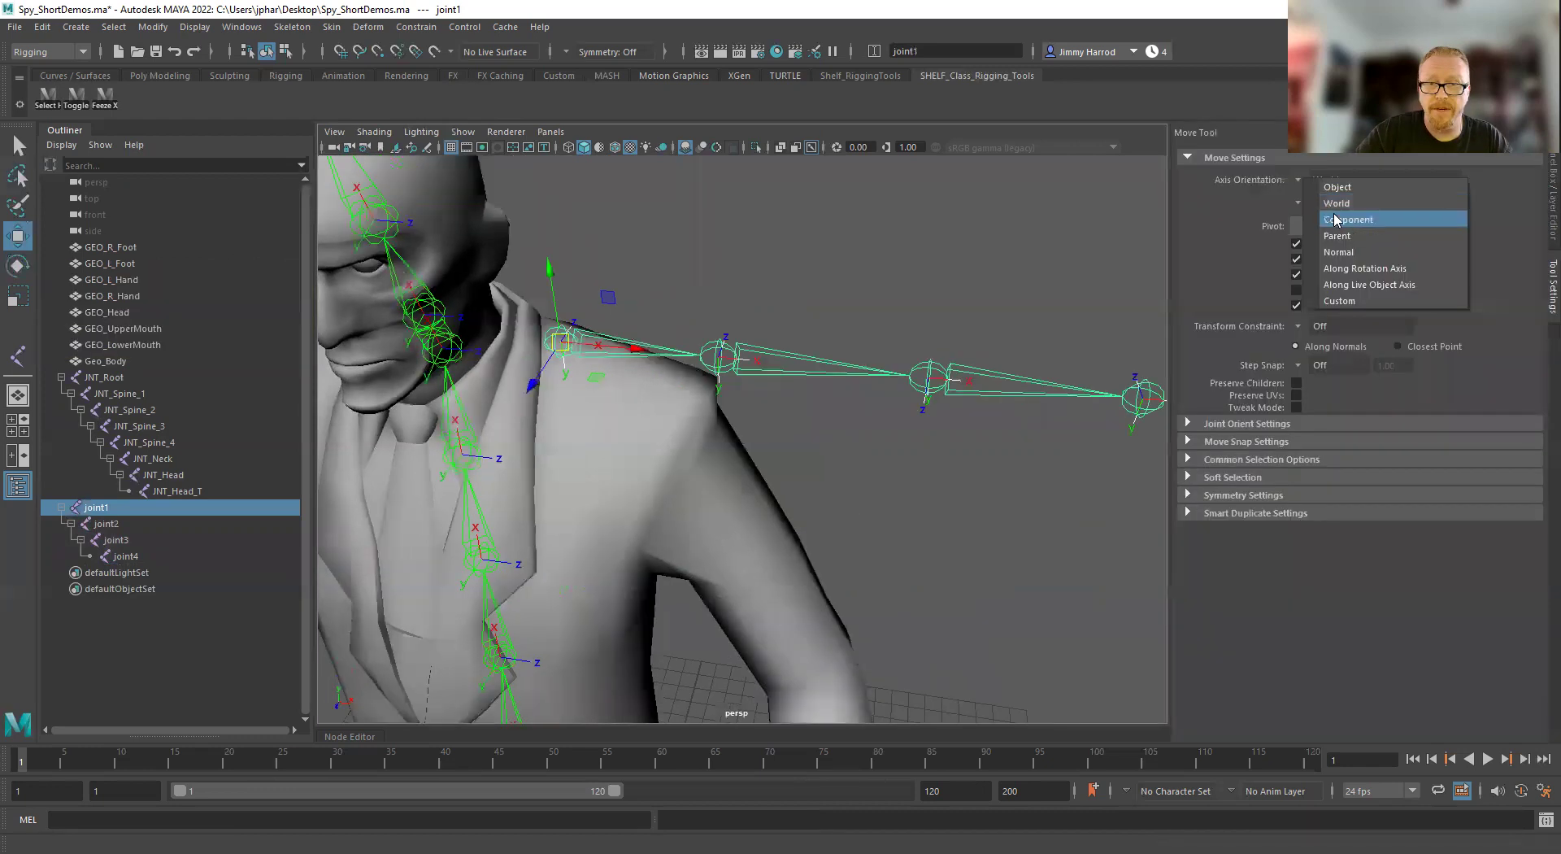
click(1348, 191)
alt+drag(662, 437, 814, 363)
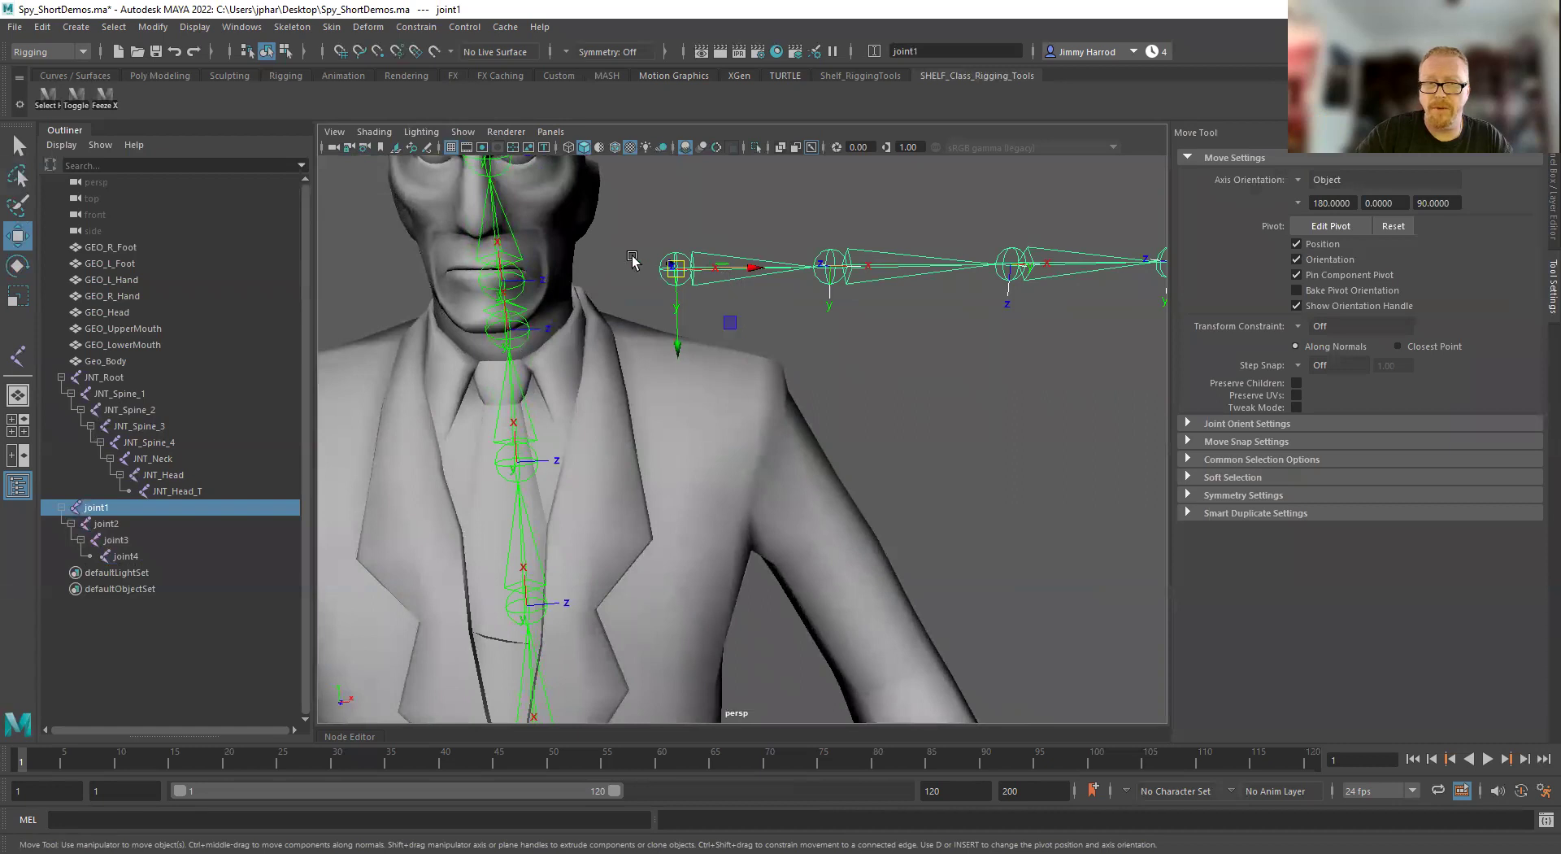
click(1304, 181)
click(1333, 203)
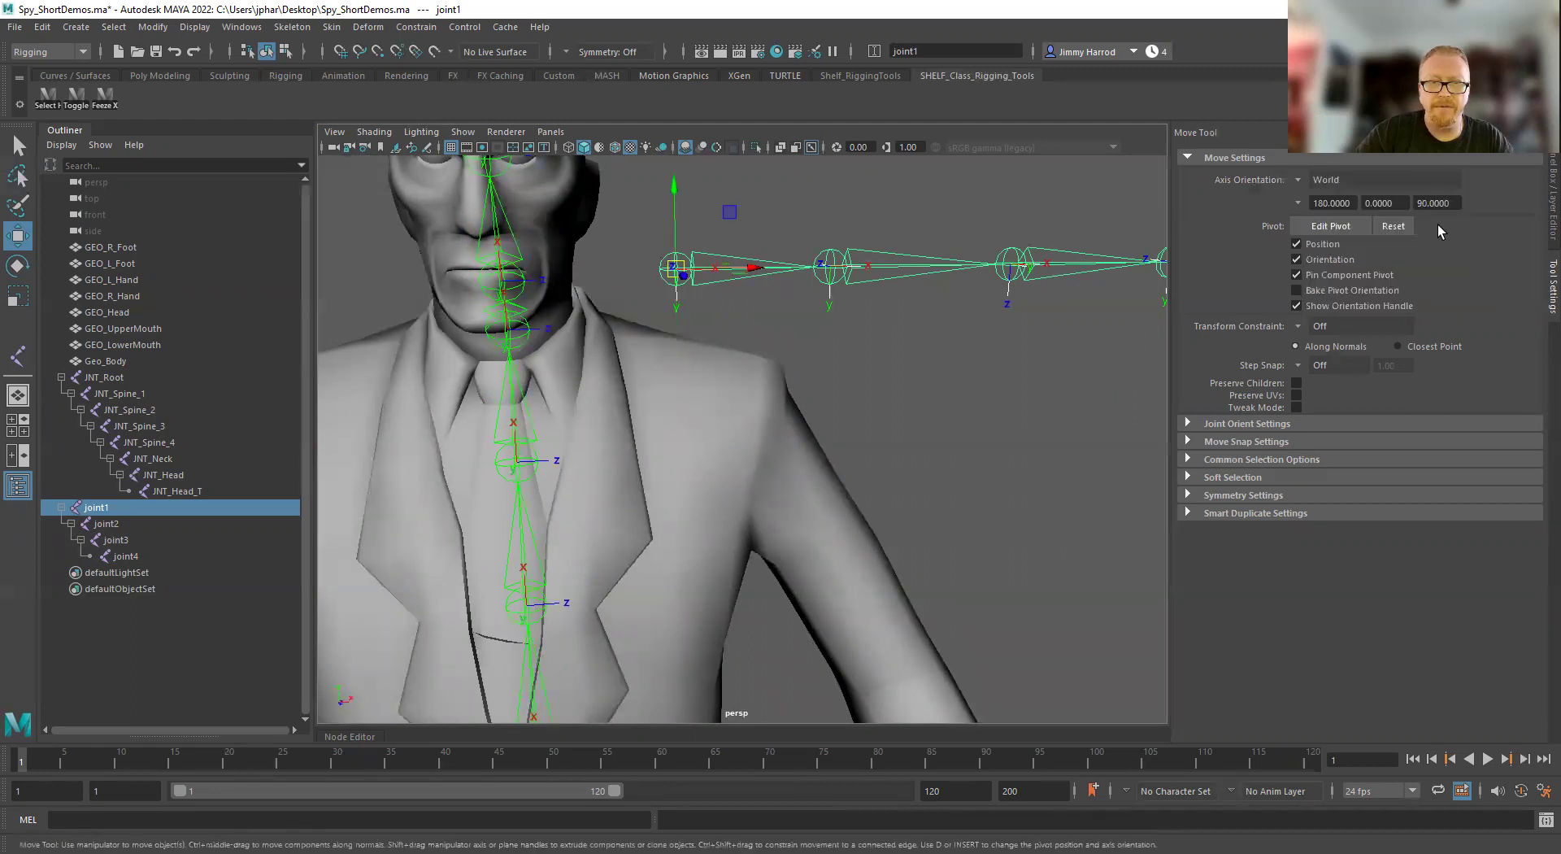
Move the arm chain's root joint down to the upper chest beside the spine, at about X 0.046 and Y 1.665
alt+drag(764, 317, 772, 374)
alt+drag(642, 295, 624, 335)
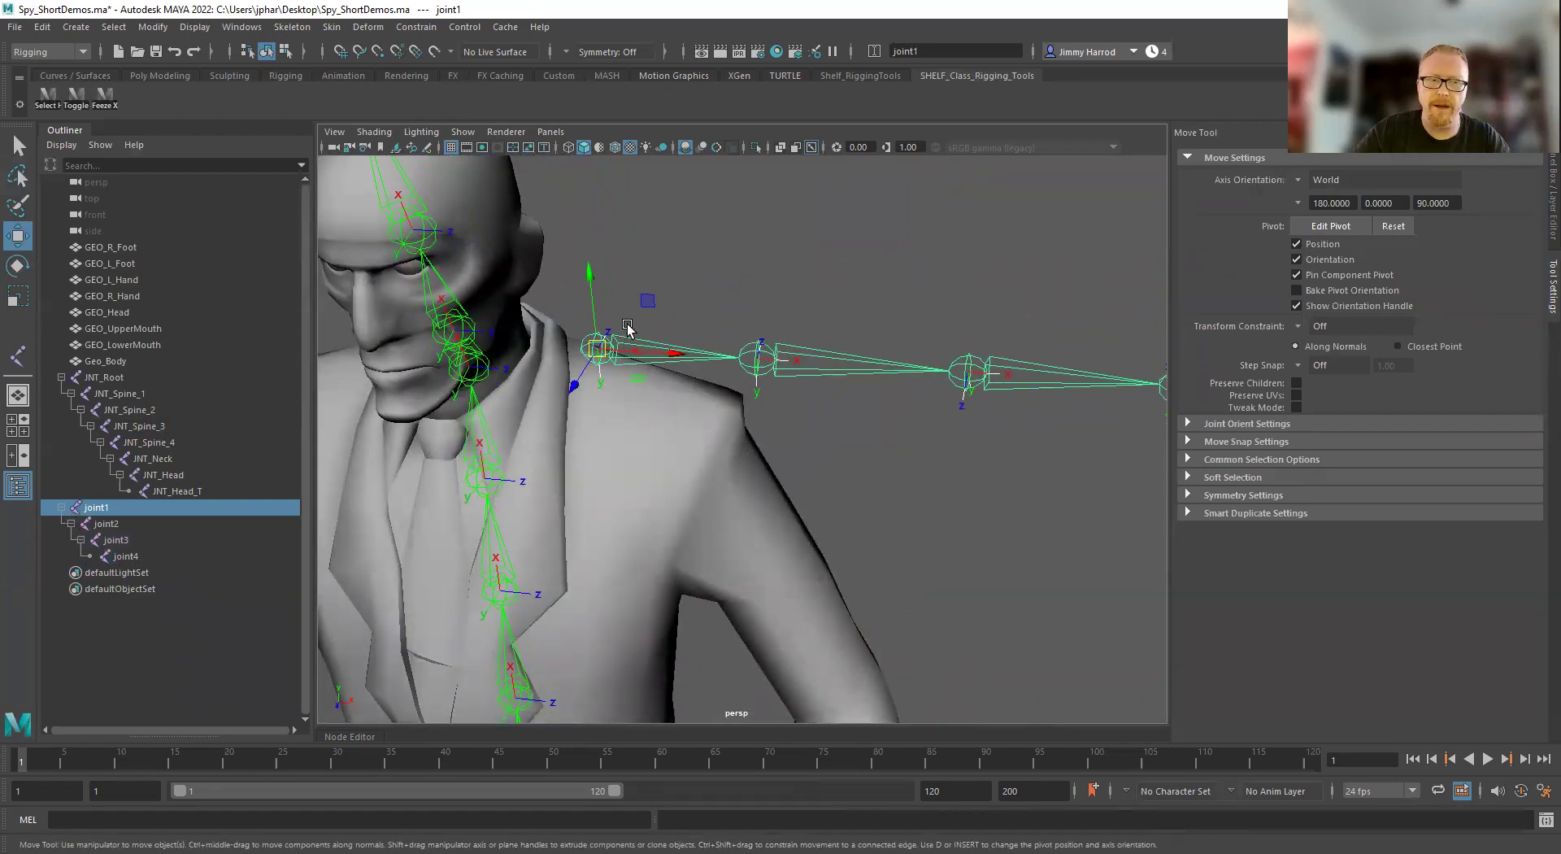
alt+drag(634, 413, 612, 420)
drag(719, 245, 627, 410)
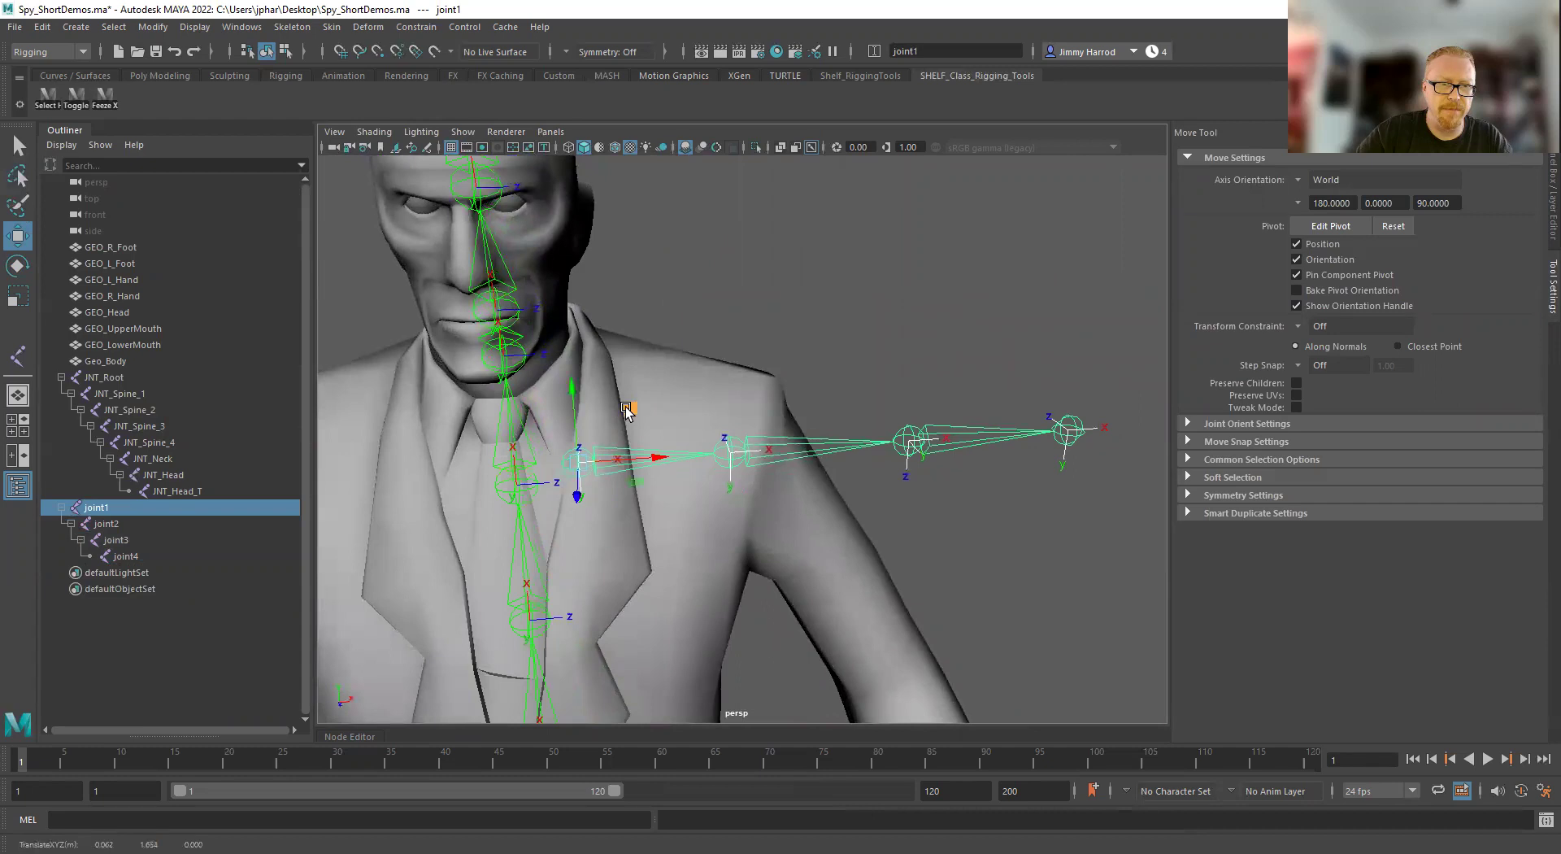
key(space)
key(space)
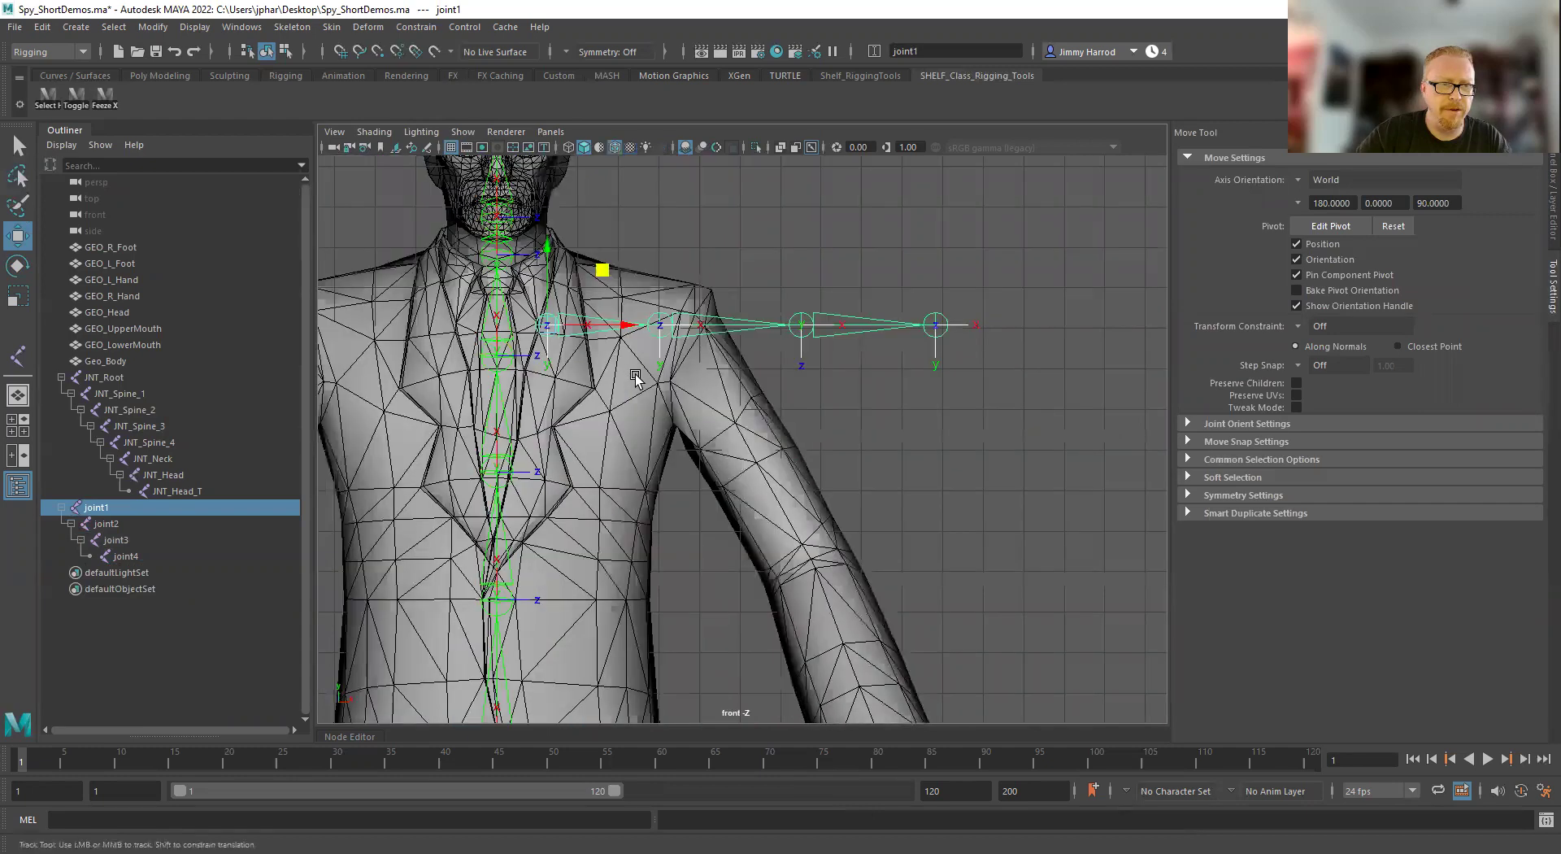
alt+middle_drag(639, 374, 677, 397)
drag(638, 295, 625, 284)
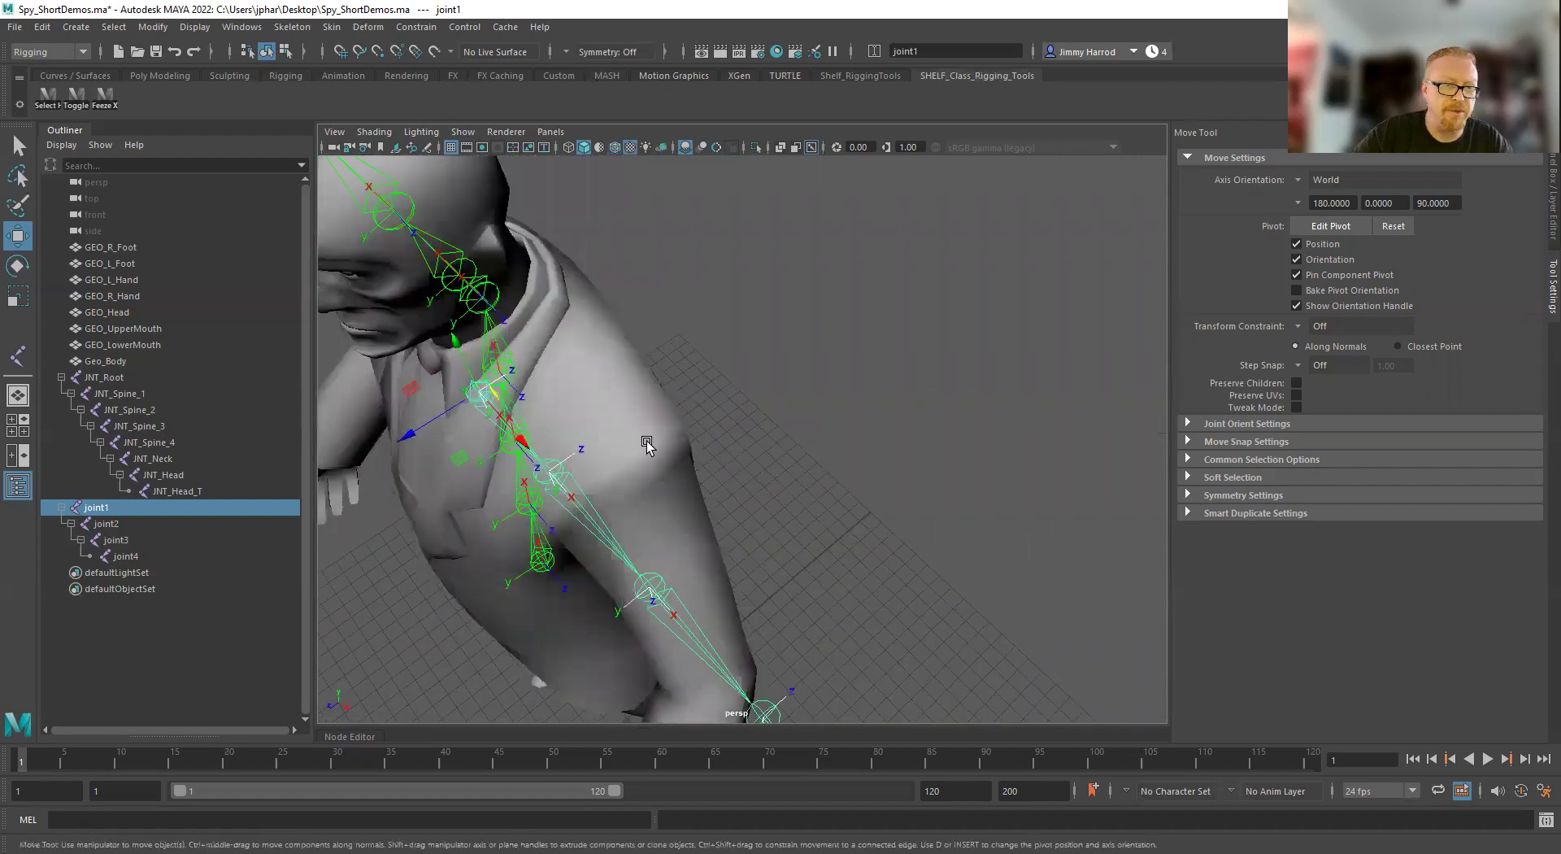
Shift the arm chain's root joint in depth to about Z -0.015, checking it from the character's side
alt+drag(646, 443, 747, 396)
click(735, 398)
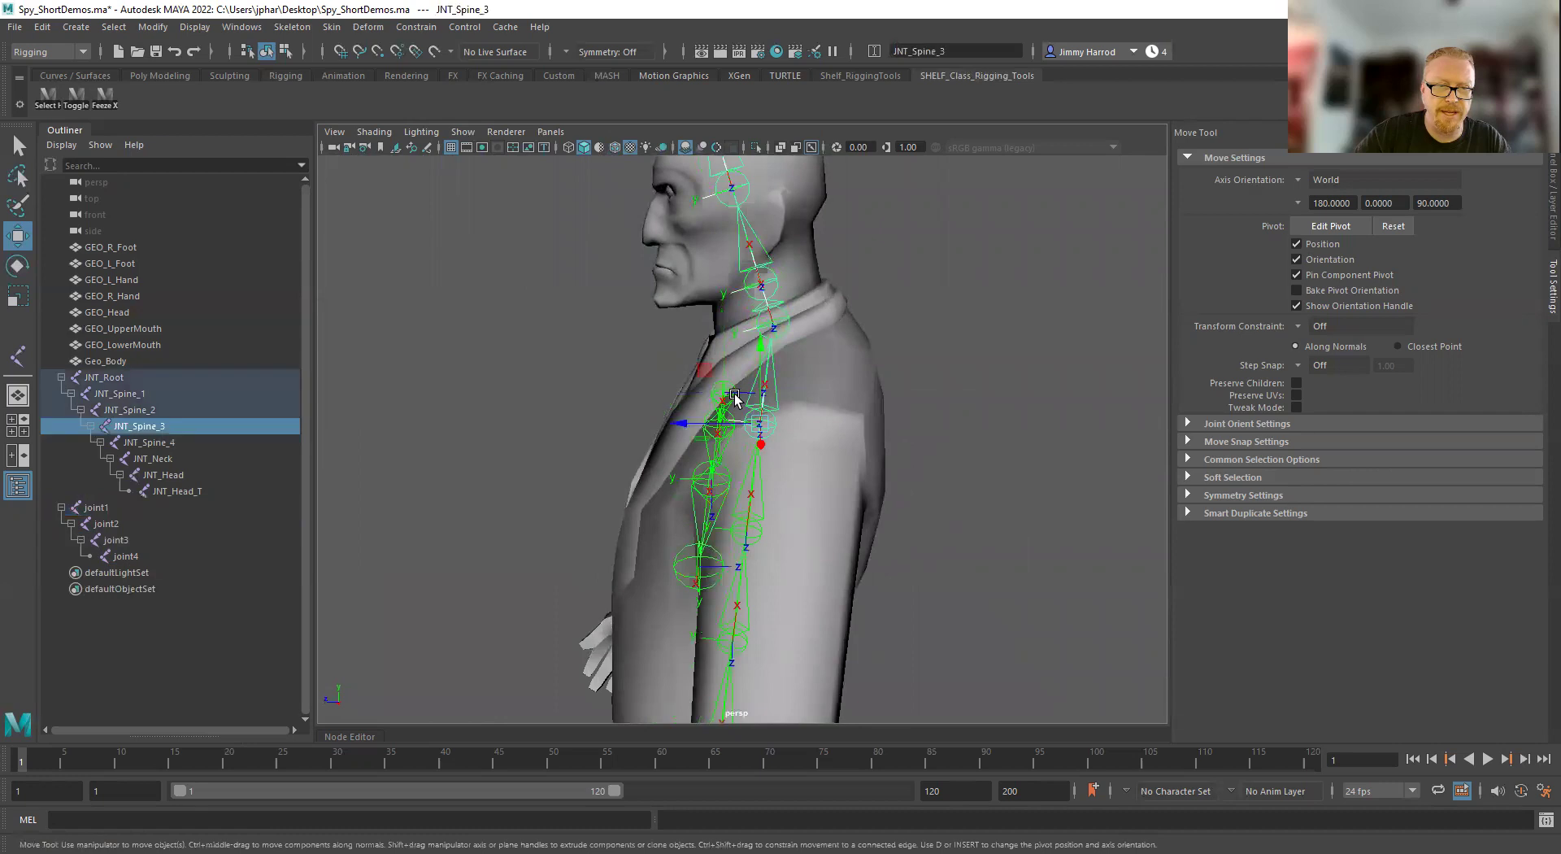
key(ctrl+z)
drag(673, 390, 875, 411)
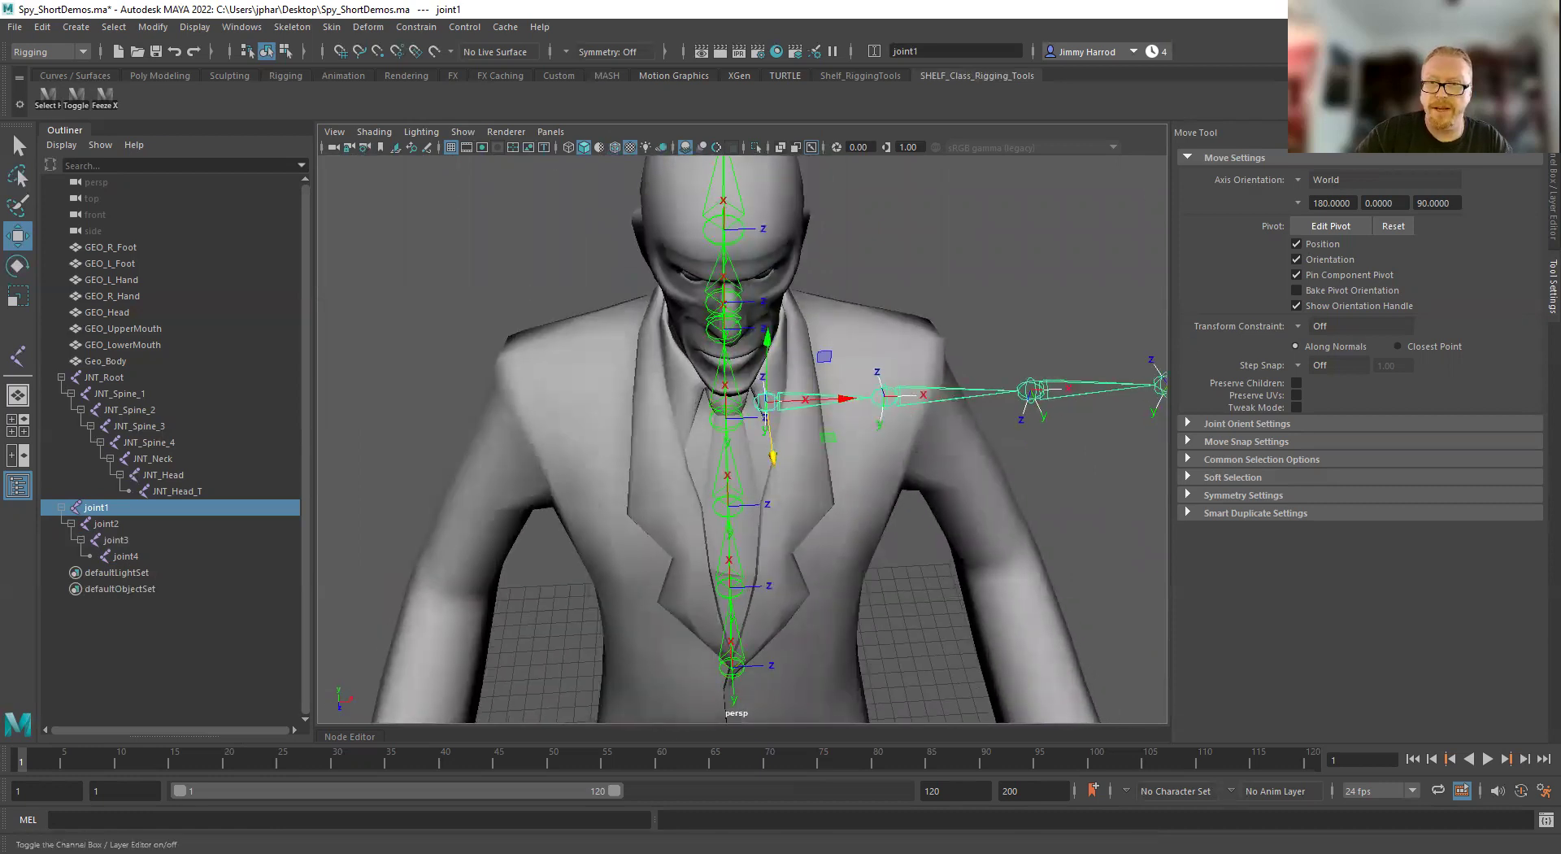
Examine the root arm joint's translate, rotate and scale values
click(1539, 51)
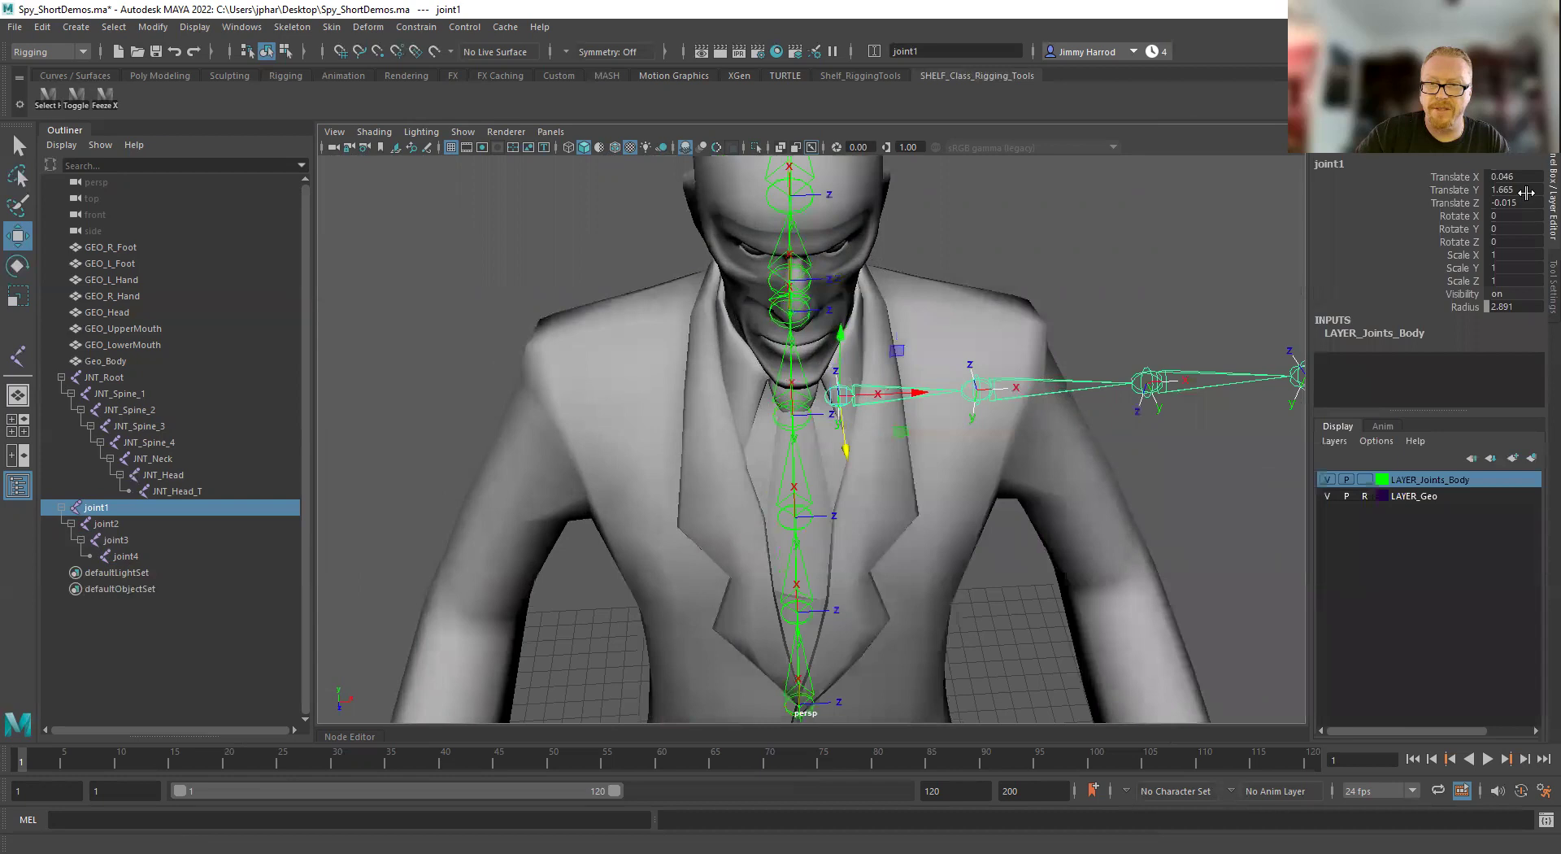
drag(1507, 217, 1516, 278)
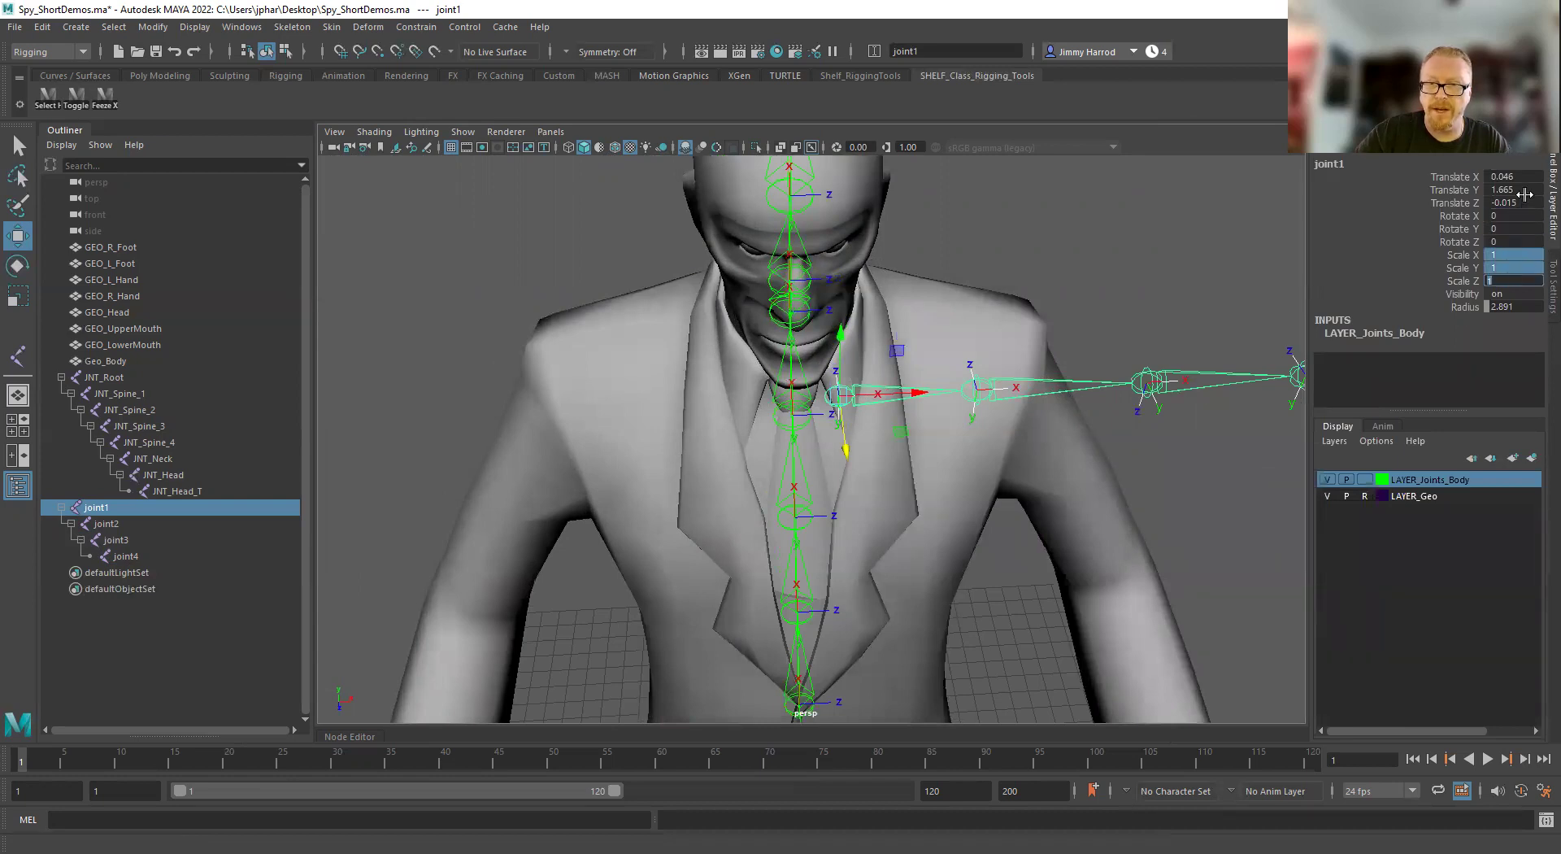
drag(1527, 176, 1532, 200)
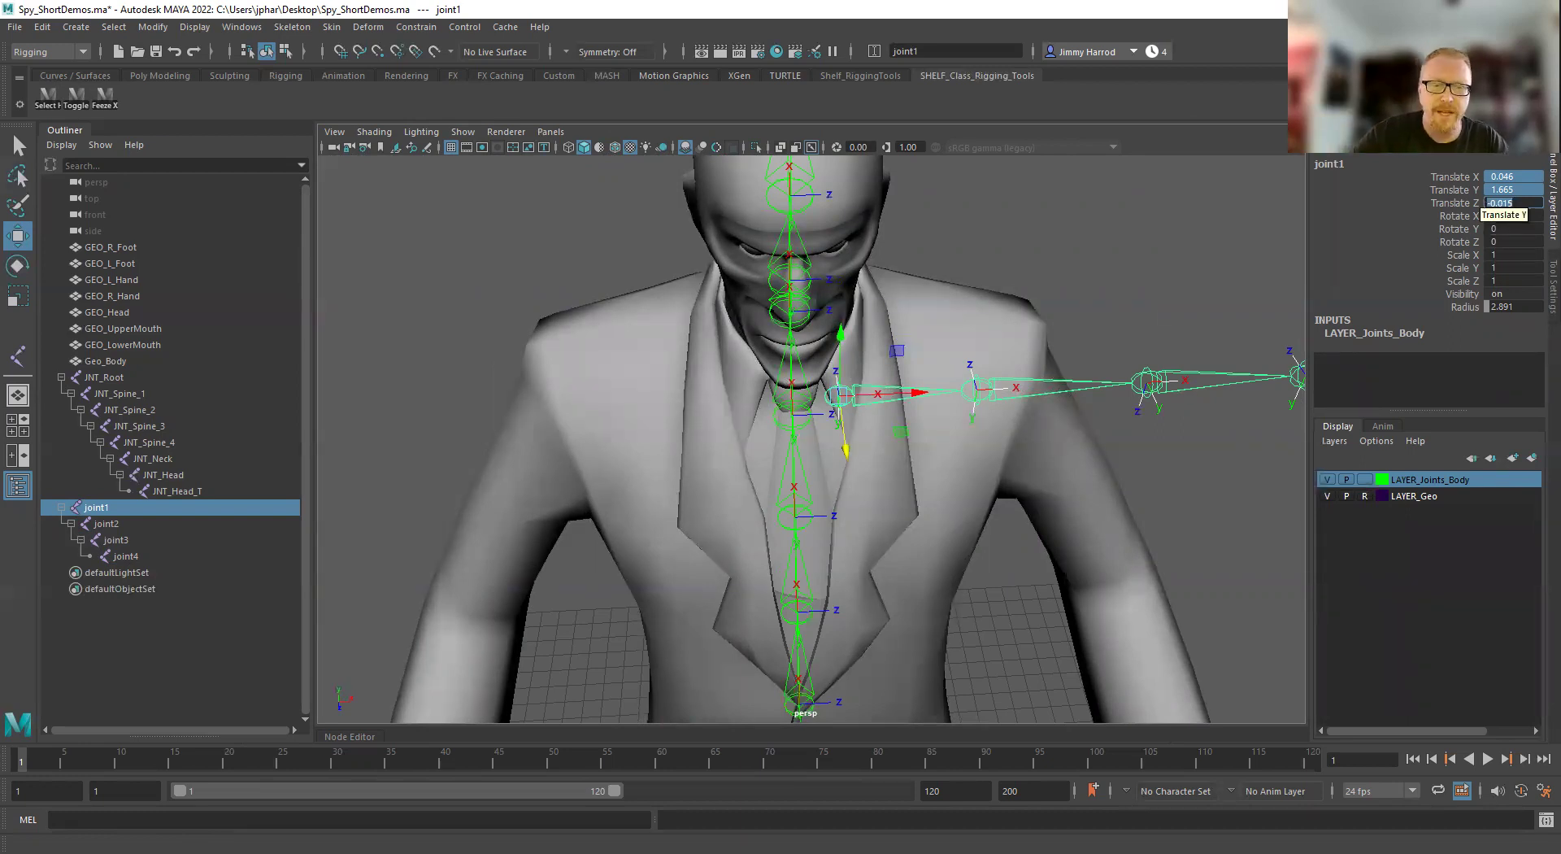
Try moving the chain's second joint straight up about 0.078 in world Y, and undo the move
alt+drag(1164, 309, 1001, 395)
click(988, 424)
scroll(1026, 442, up, 5)
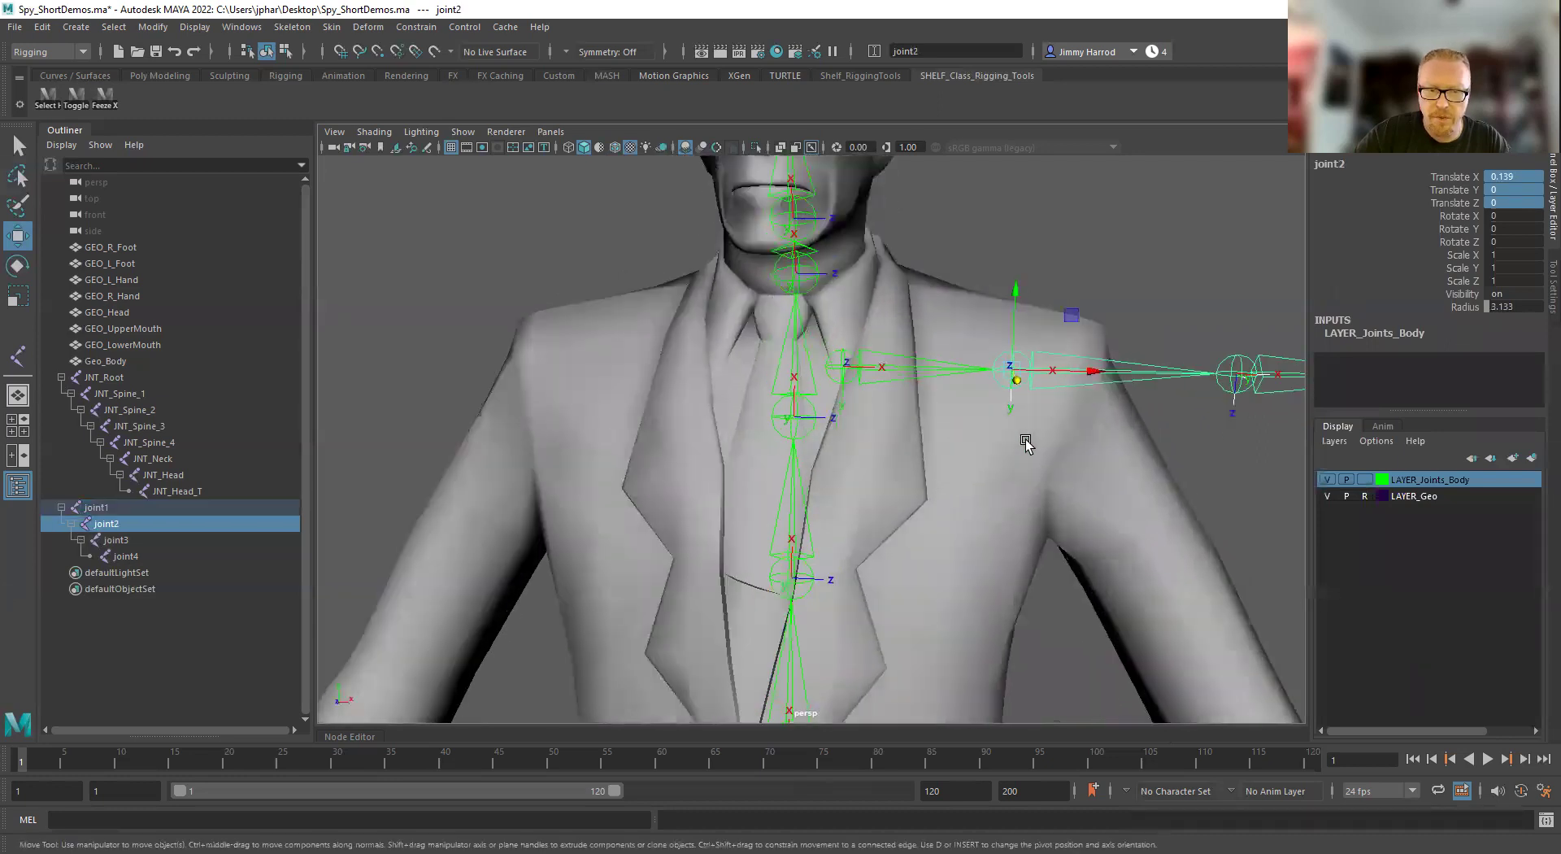
alt+drag(1027, 445, 921, 464)
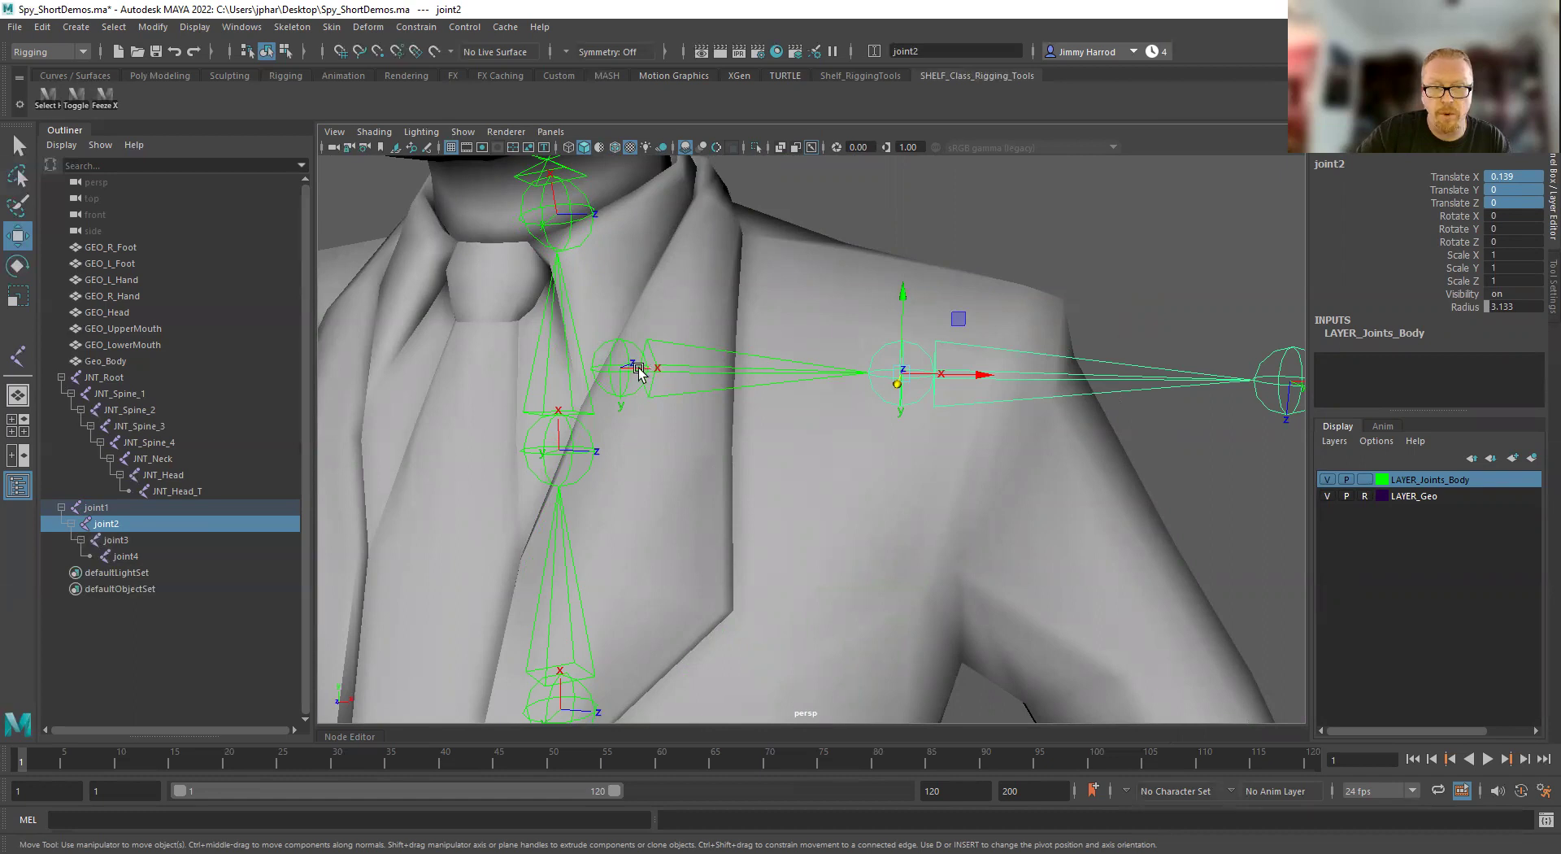
drag(904, 315, 905, 146)
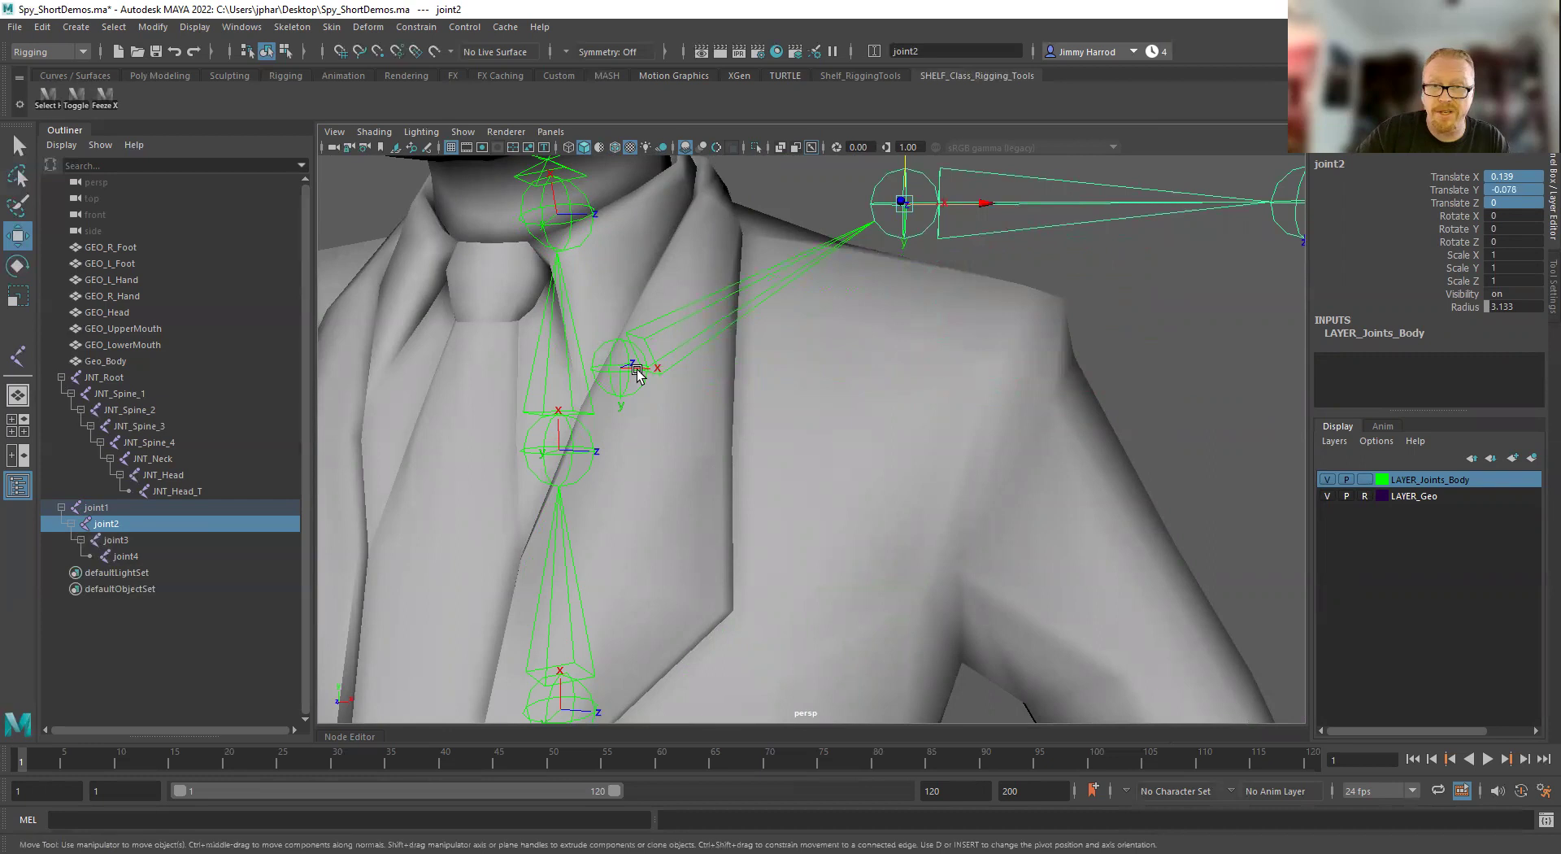
key(ctrl+z)
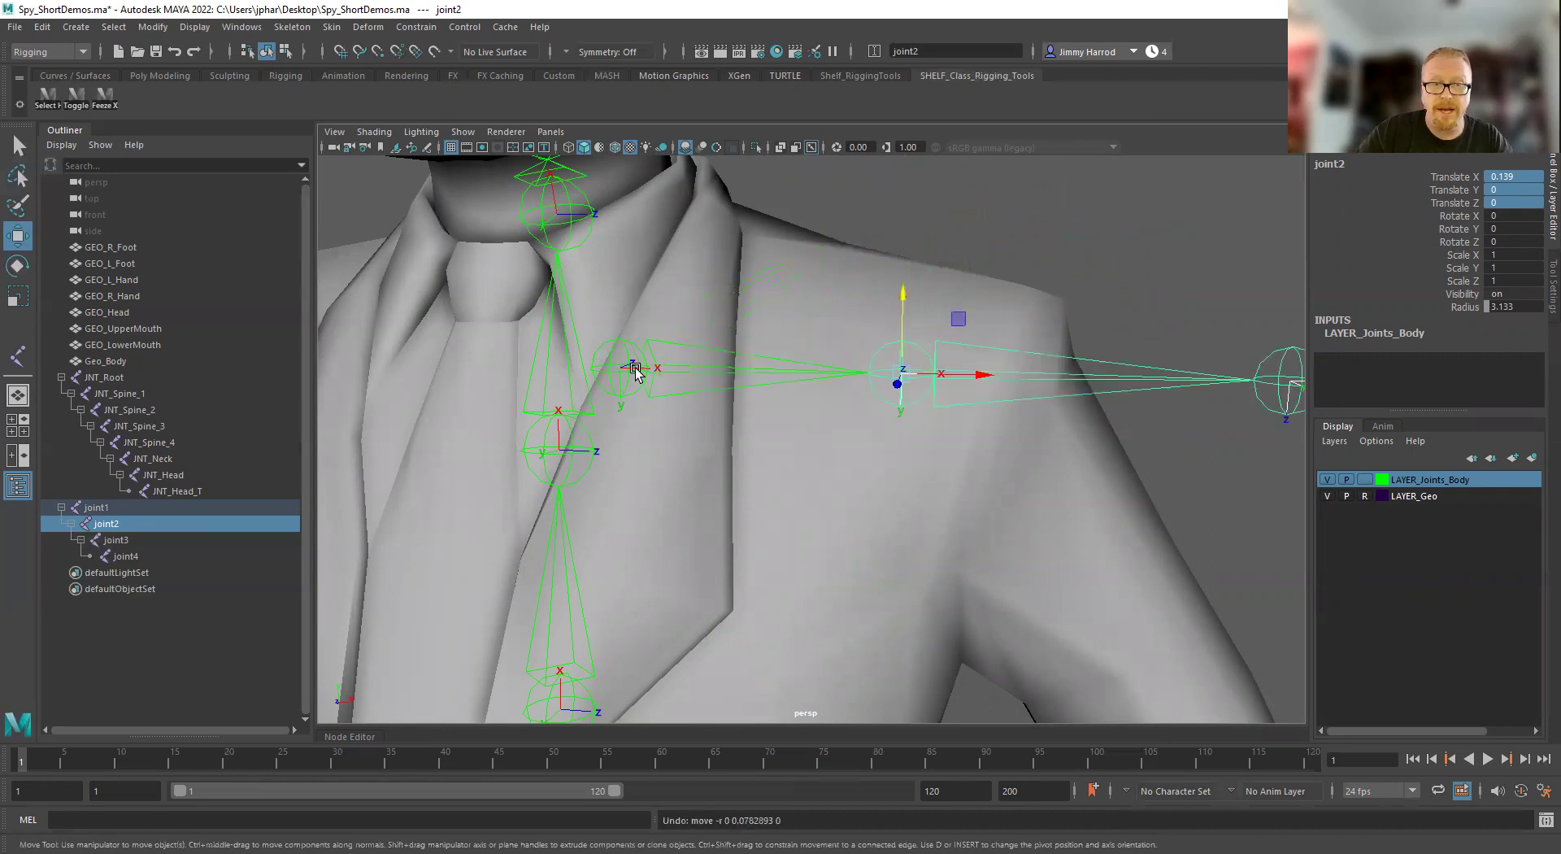
Examine the Move tool's Joint Orient Settings, including Automatically Orient Joints, and inspect the second joint around the shoulder
double_click(18, 237)
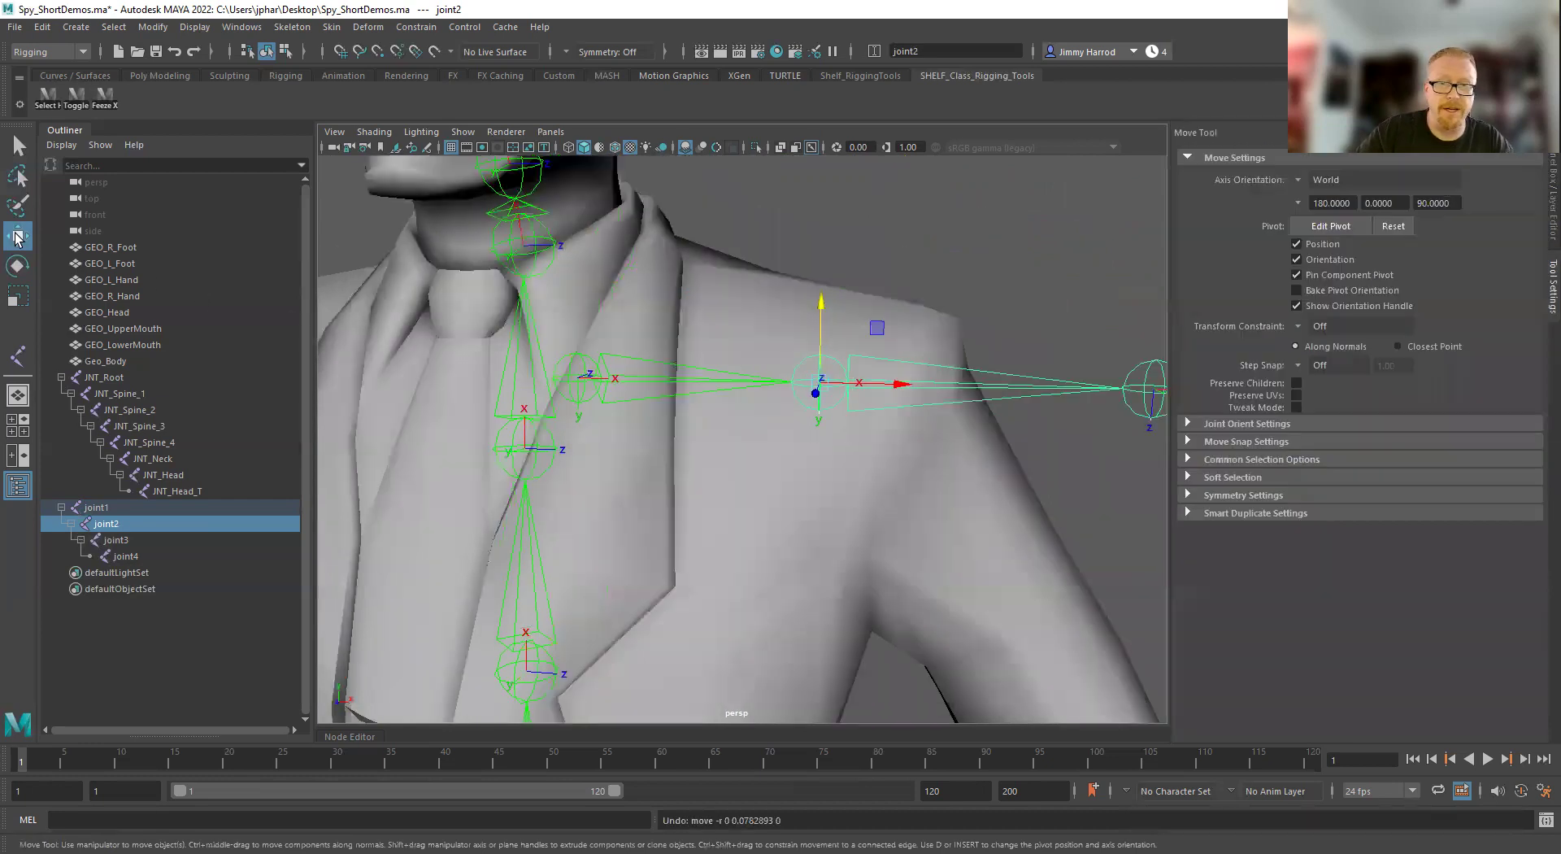
click(1190, 425)
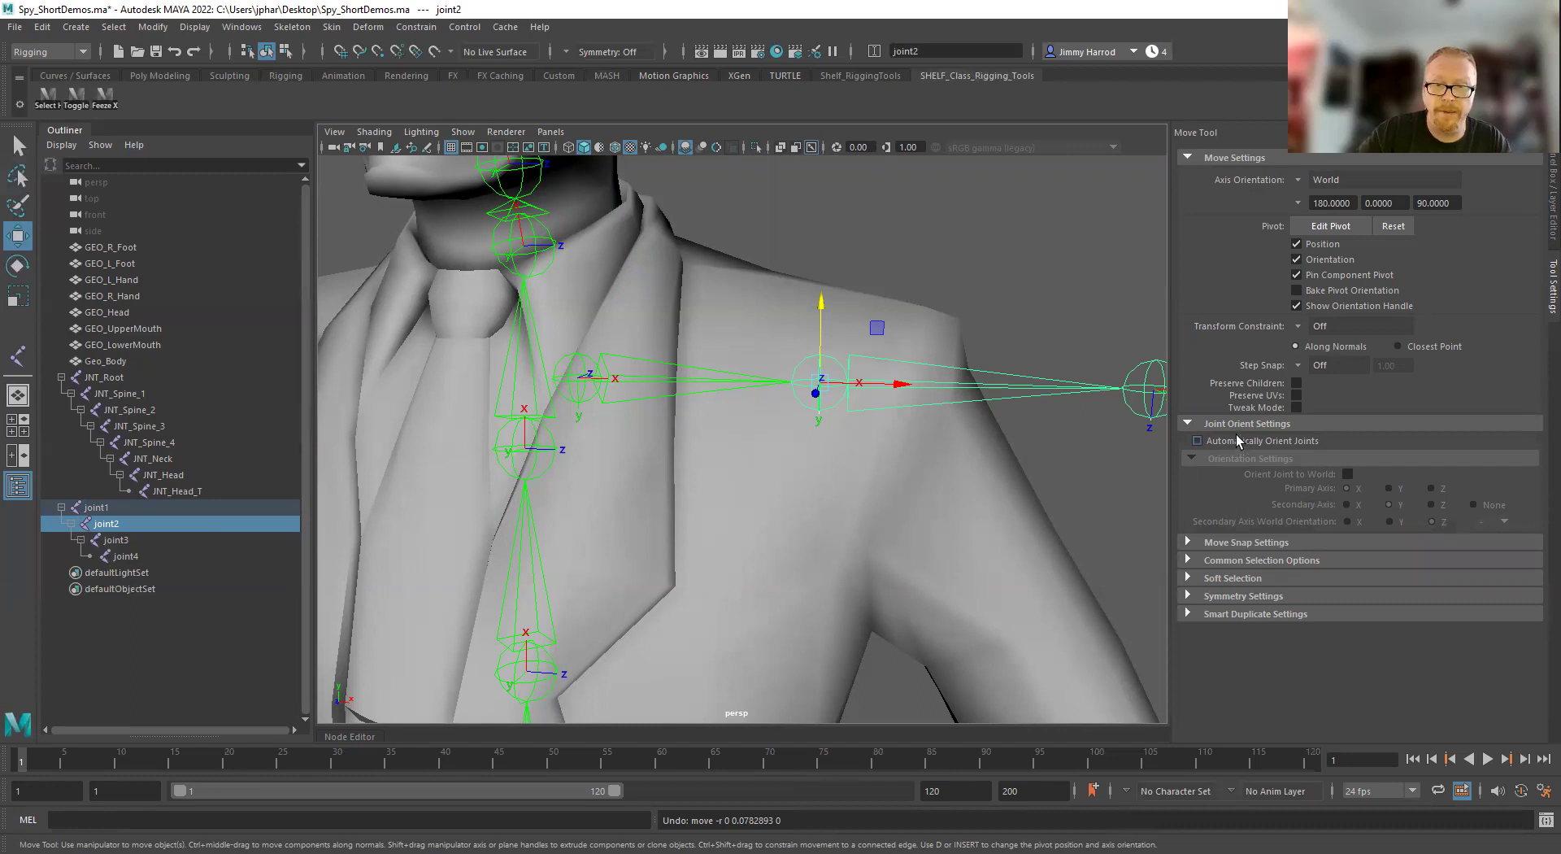
click(1187, 424)
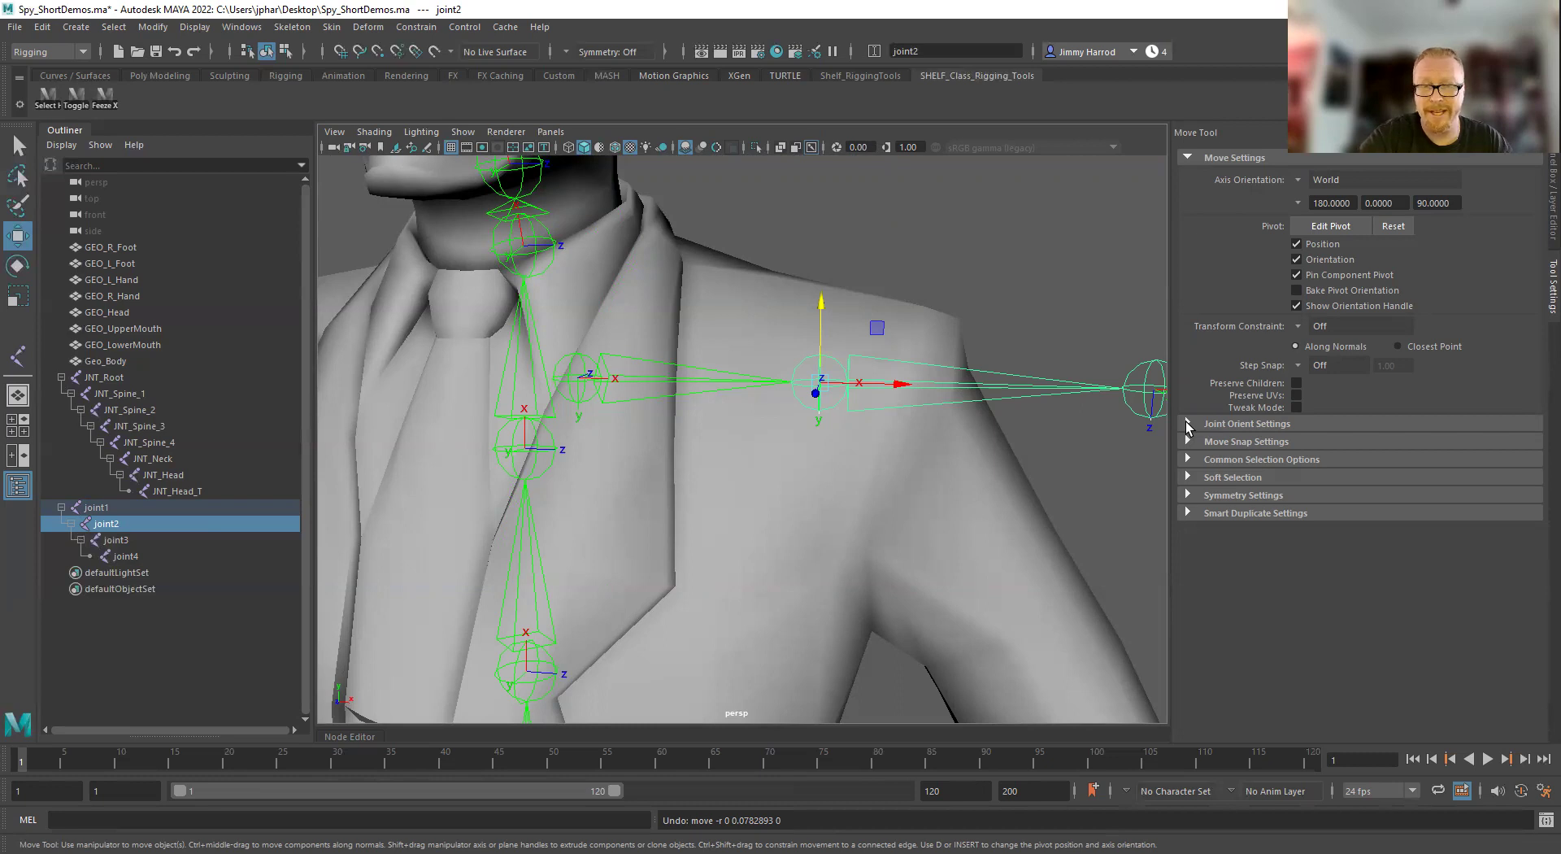
alt+drag(1052, 543, 1074, 561)
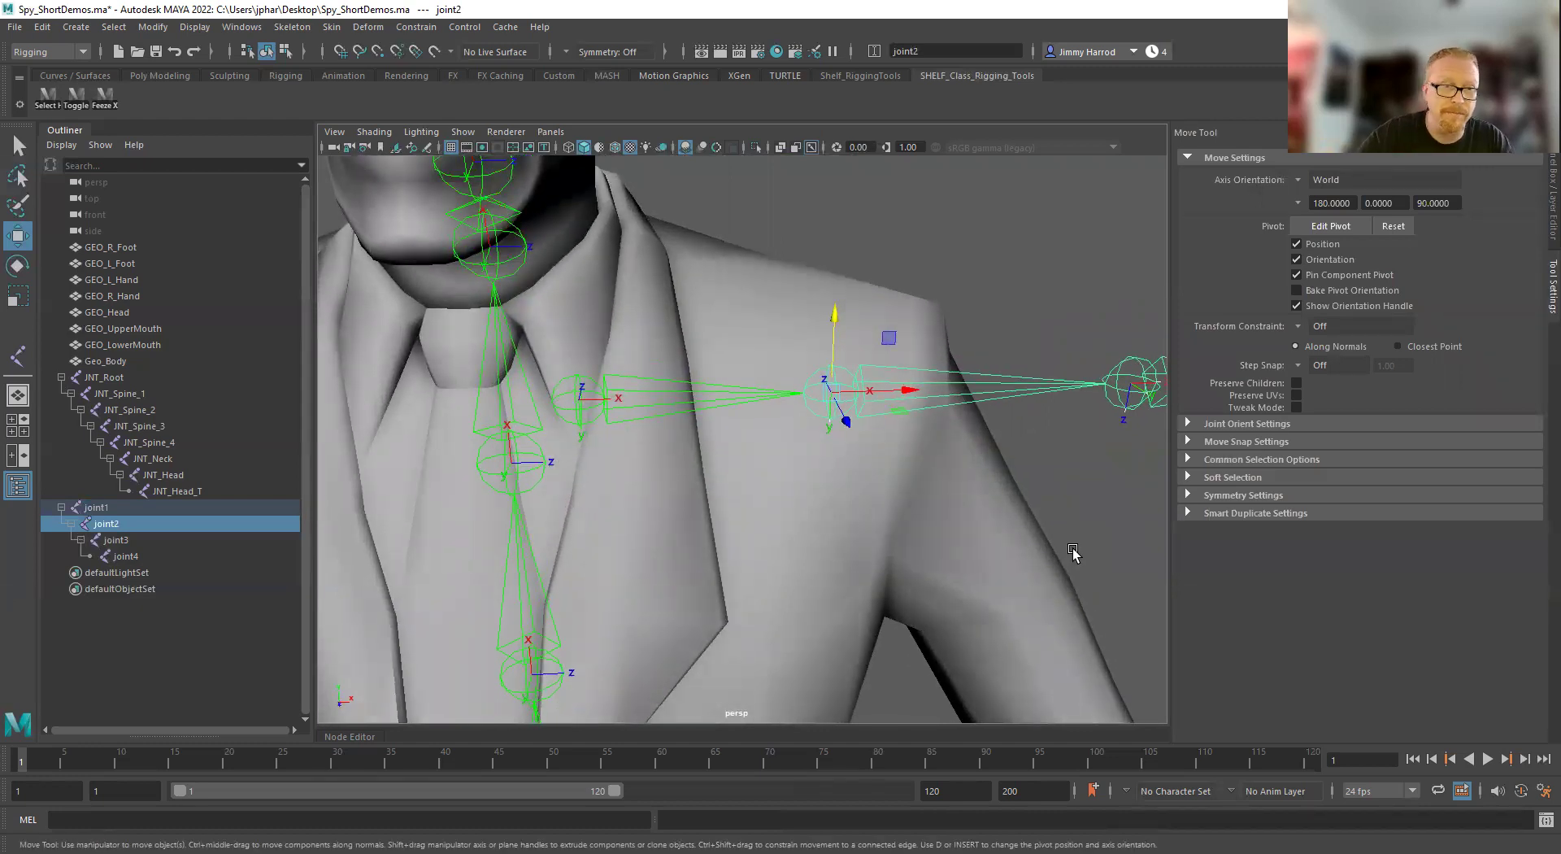
alt+drag(981, 483, 978, 525)
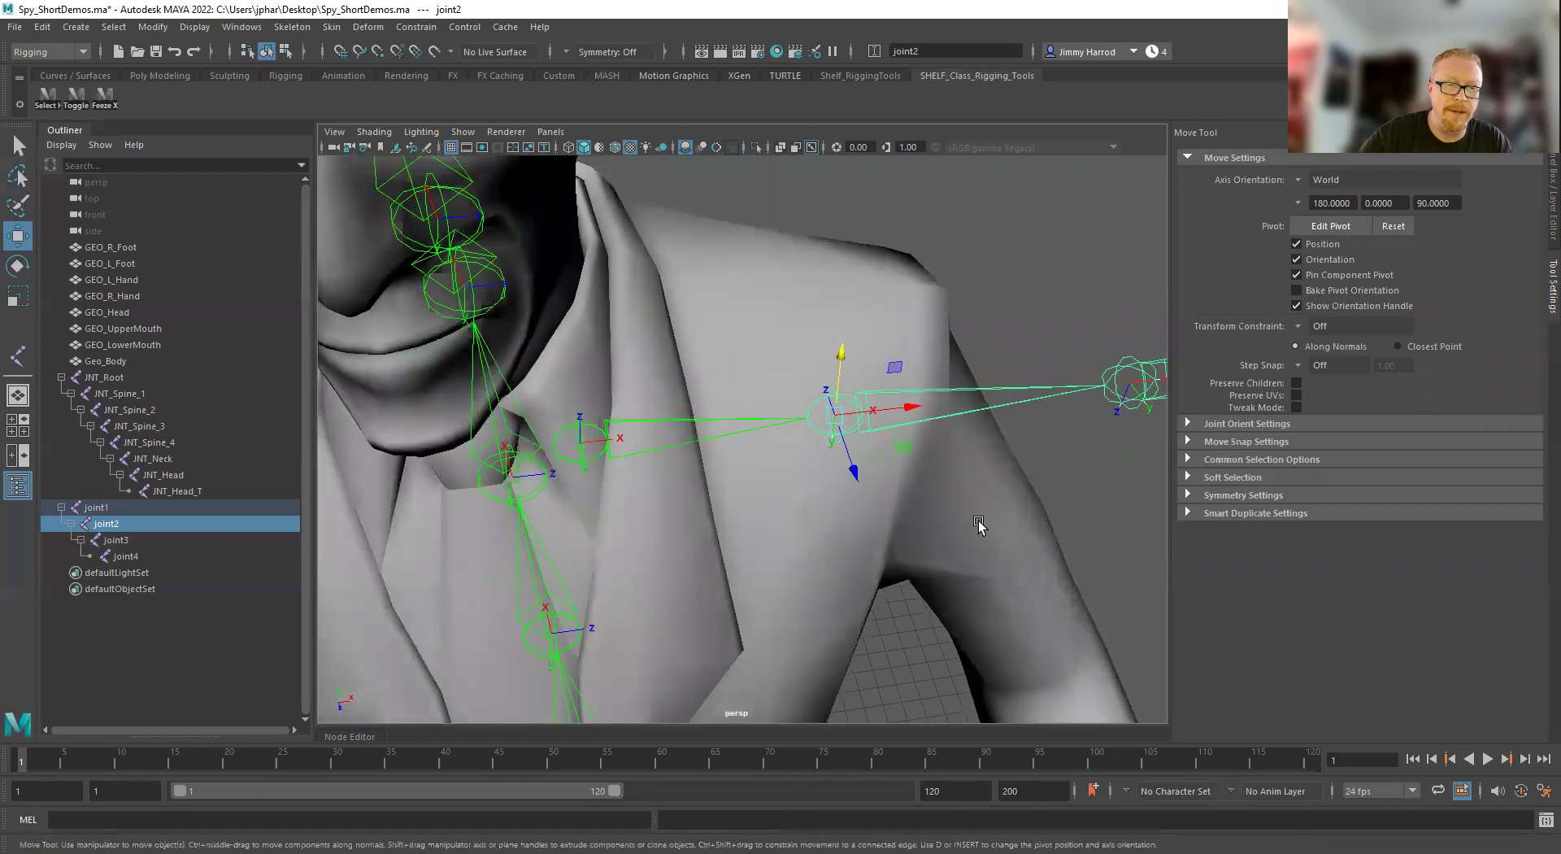
Select the arm chain's root joint for rotation and create a new Top orthographic view framing the chain over the character's arm
click(593, 429)
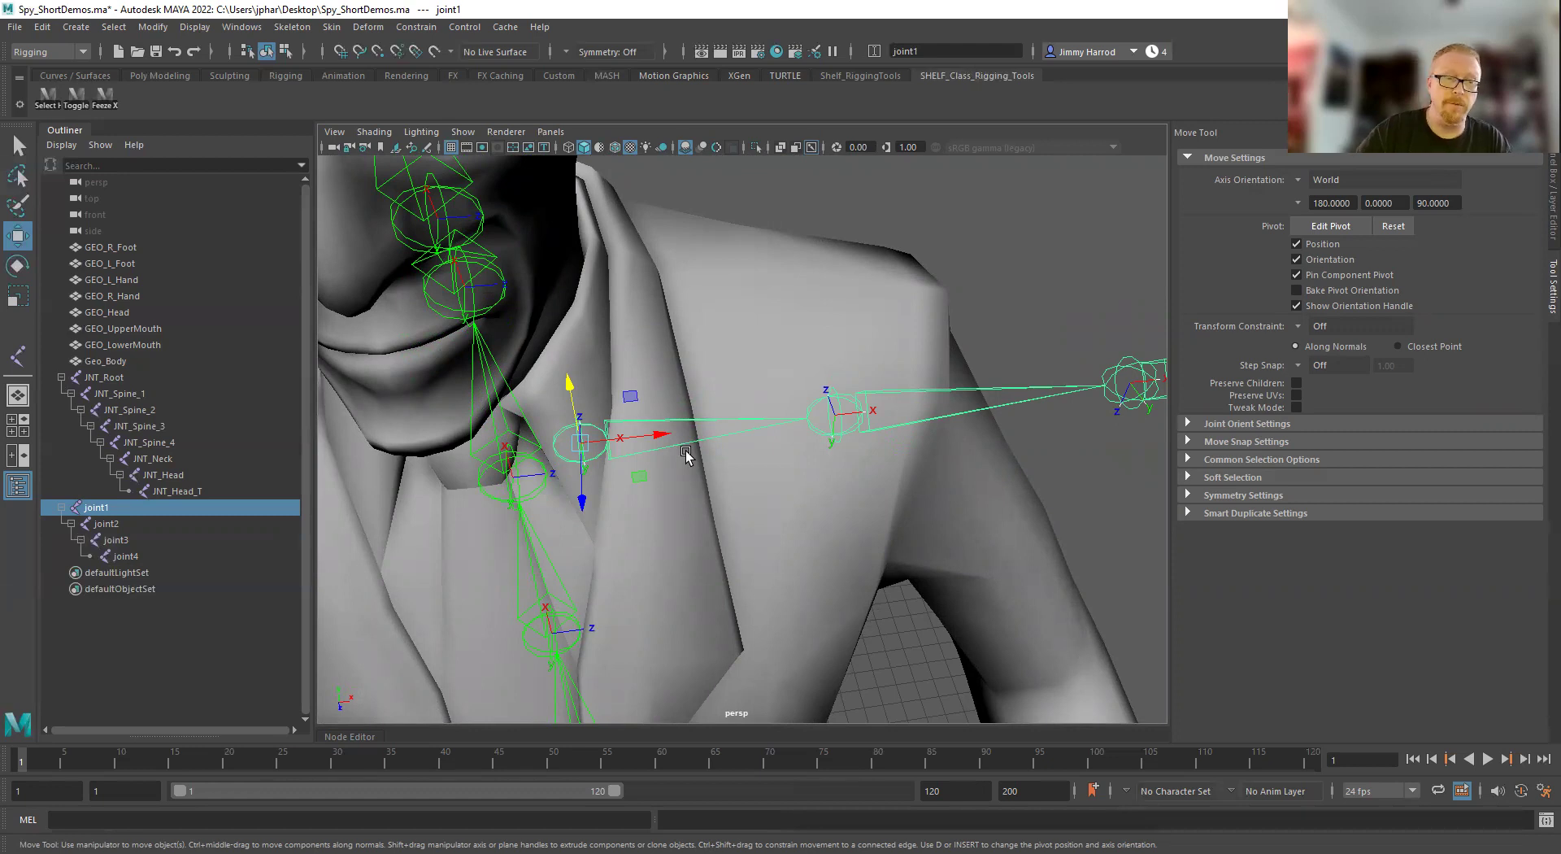
click(17, 265)
alt+drag(796, 419, 799, 466)
scroll(794, 460, down, 3)
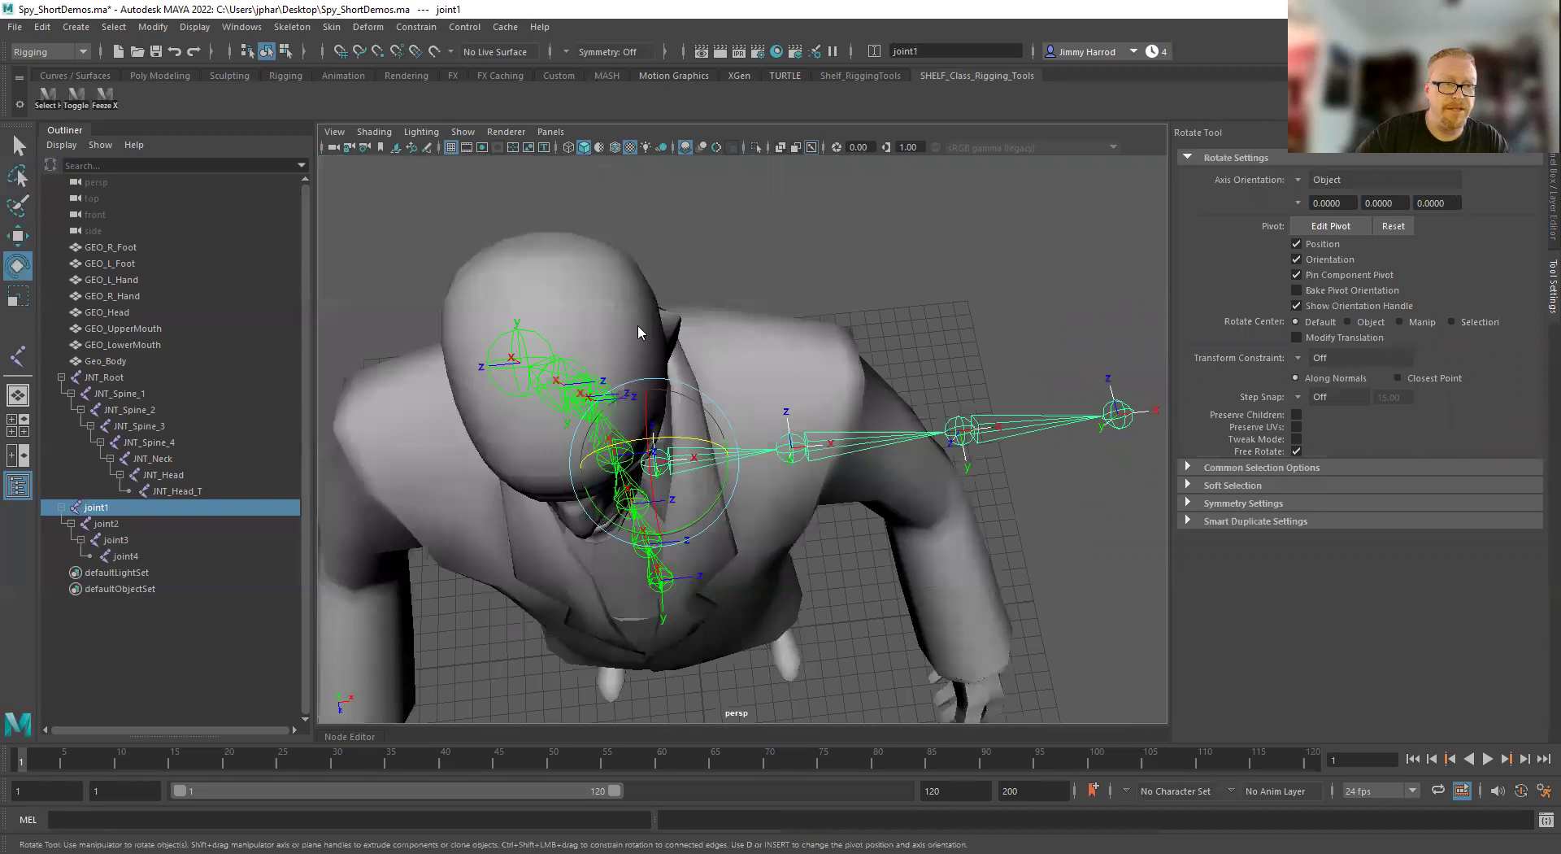
alt+drag(638, 324, 781, 433)
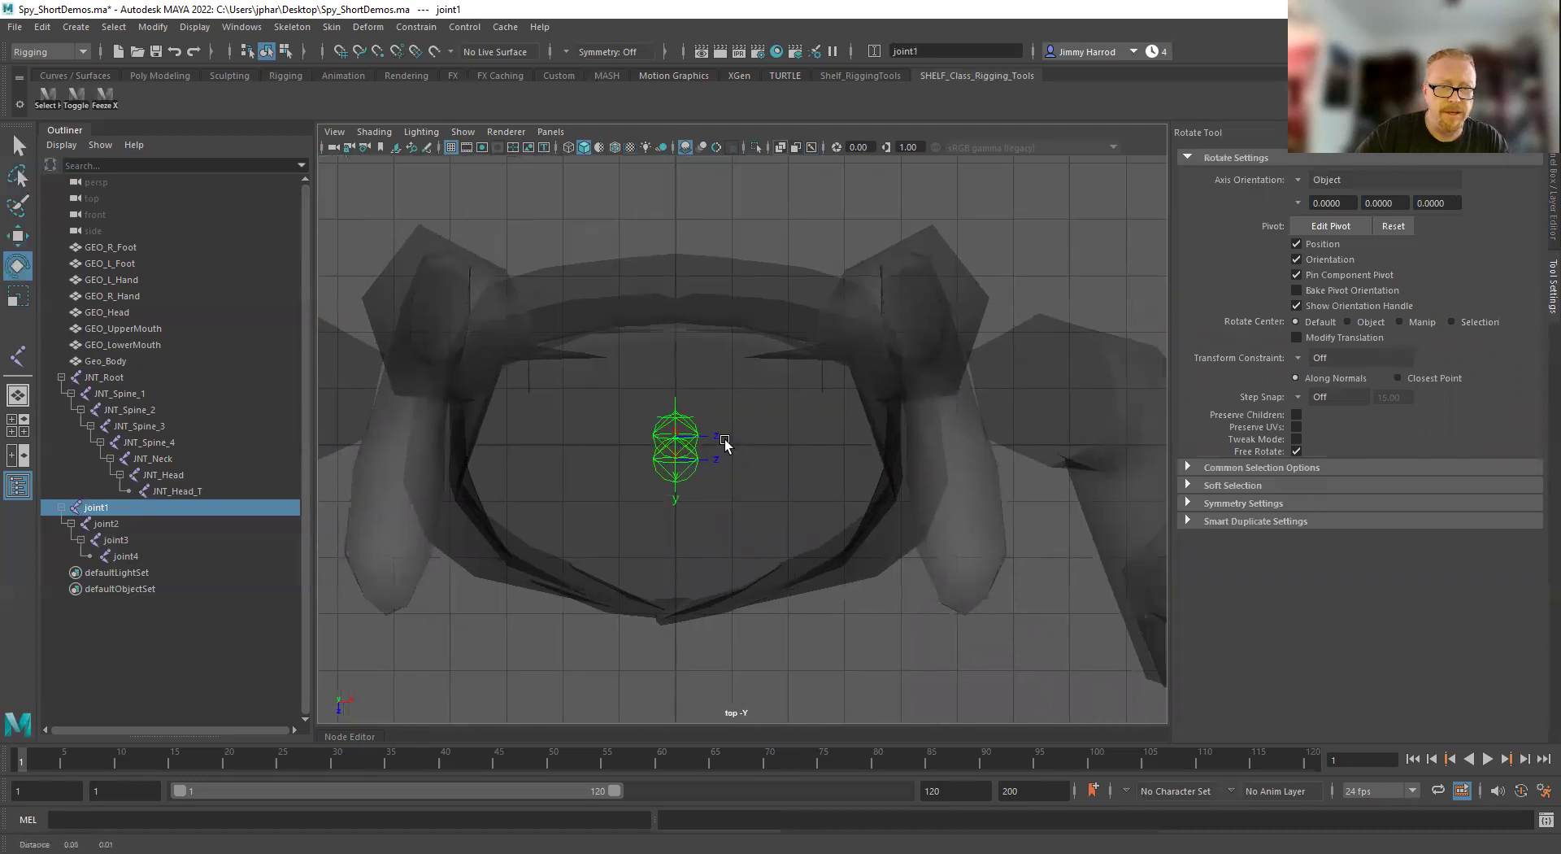
scroll(750, 441, down, 8)
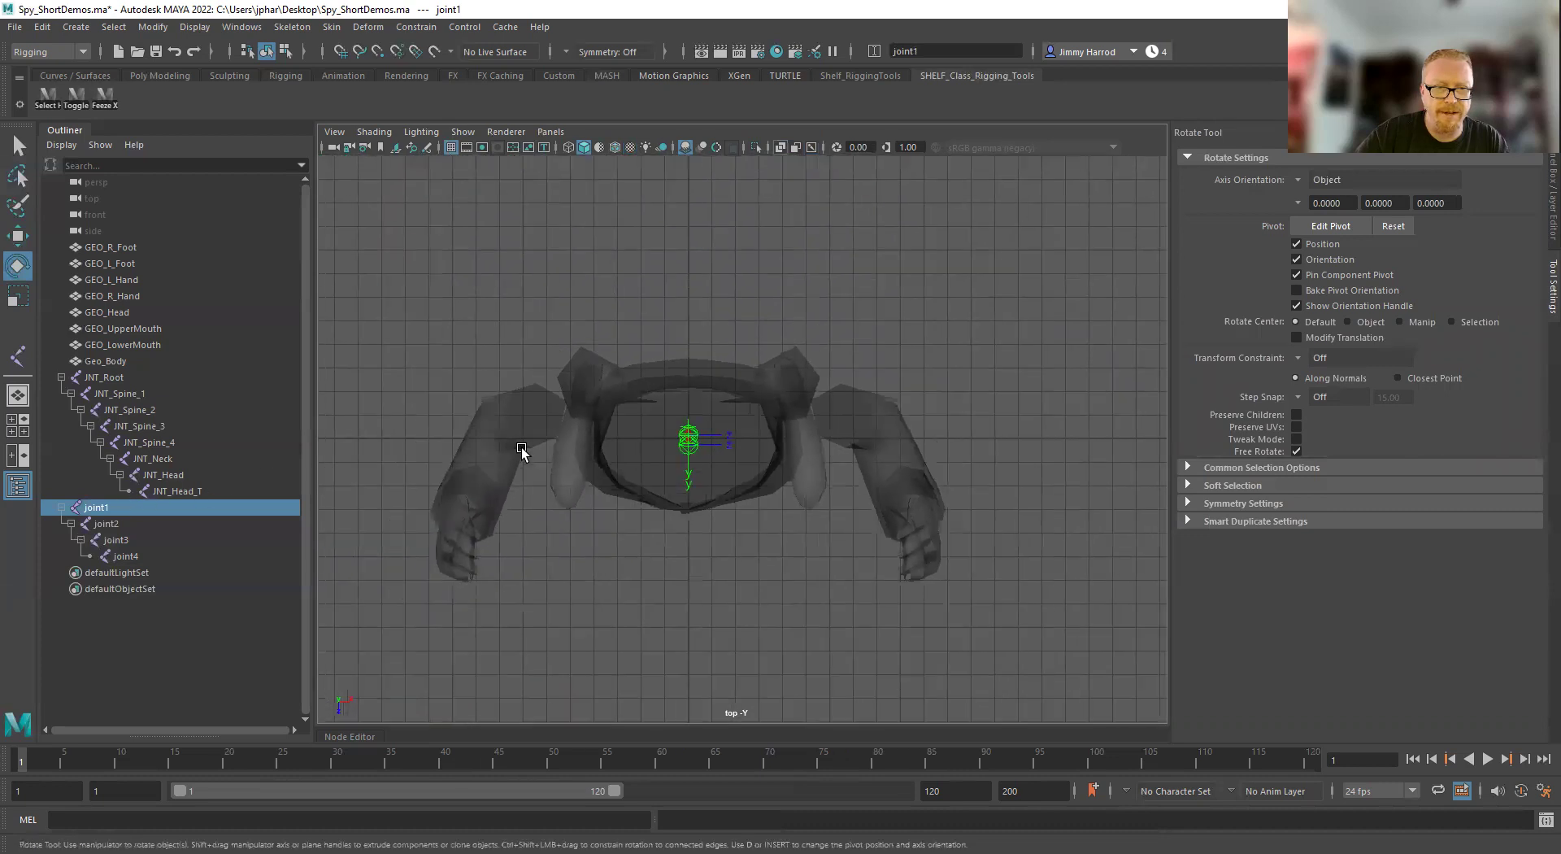
scroll(732, 435, down, 4)
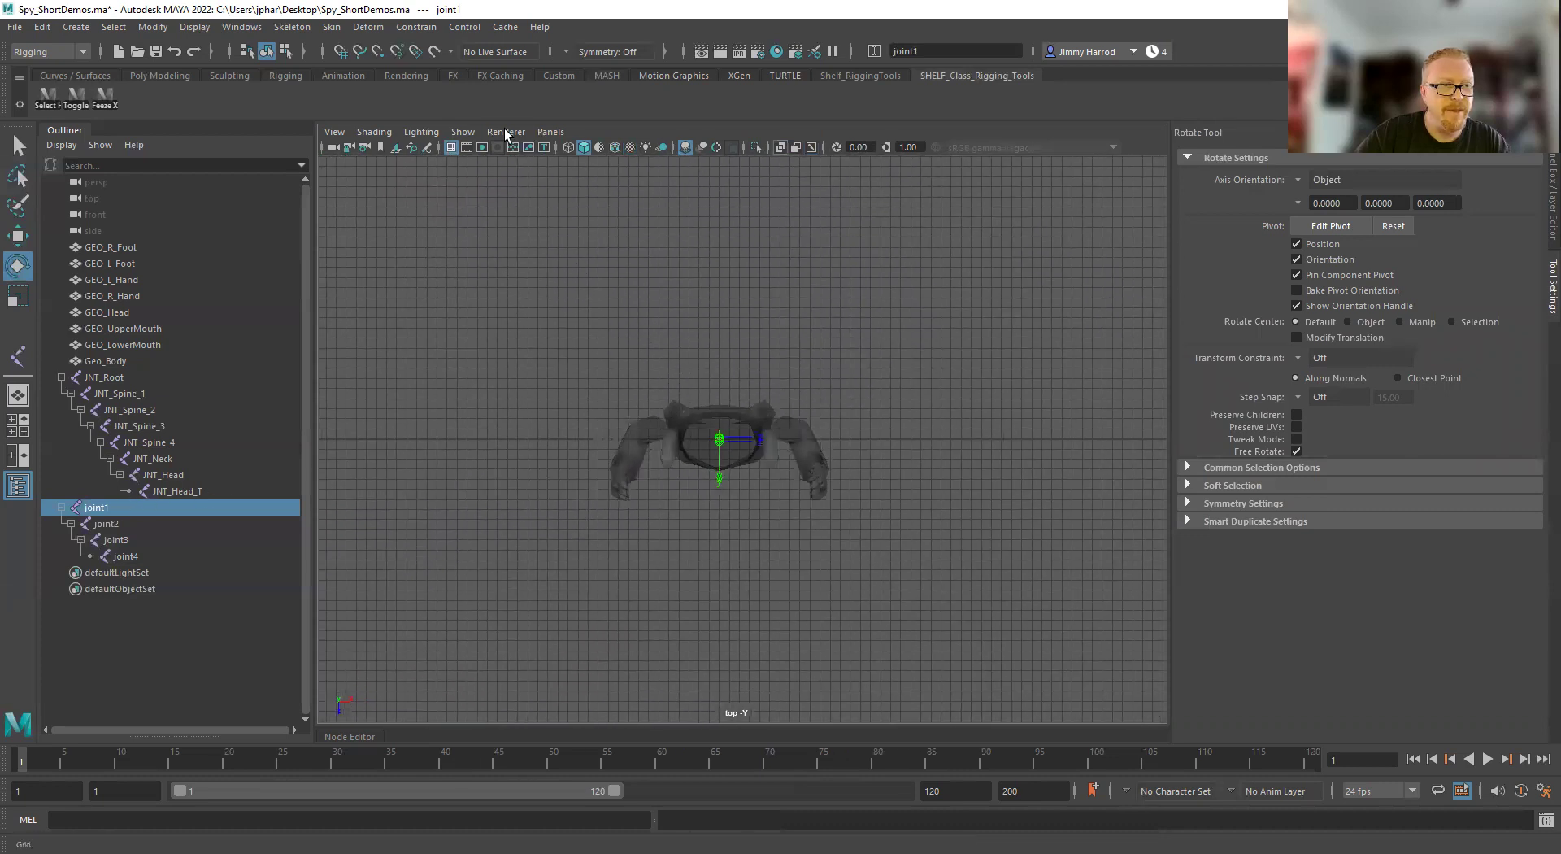
click(540, 132)
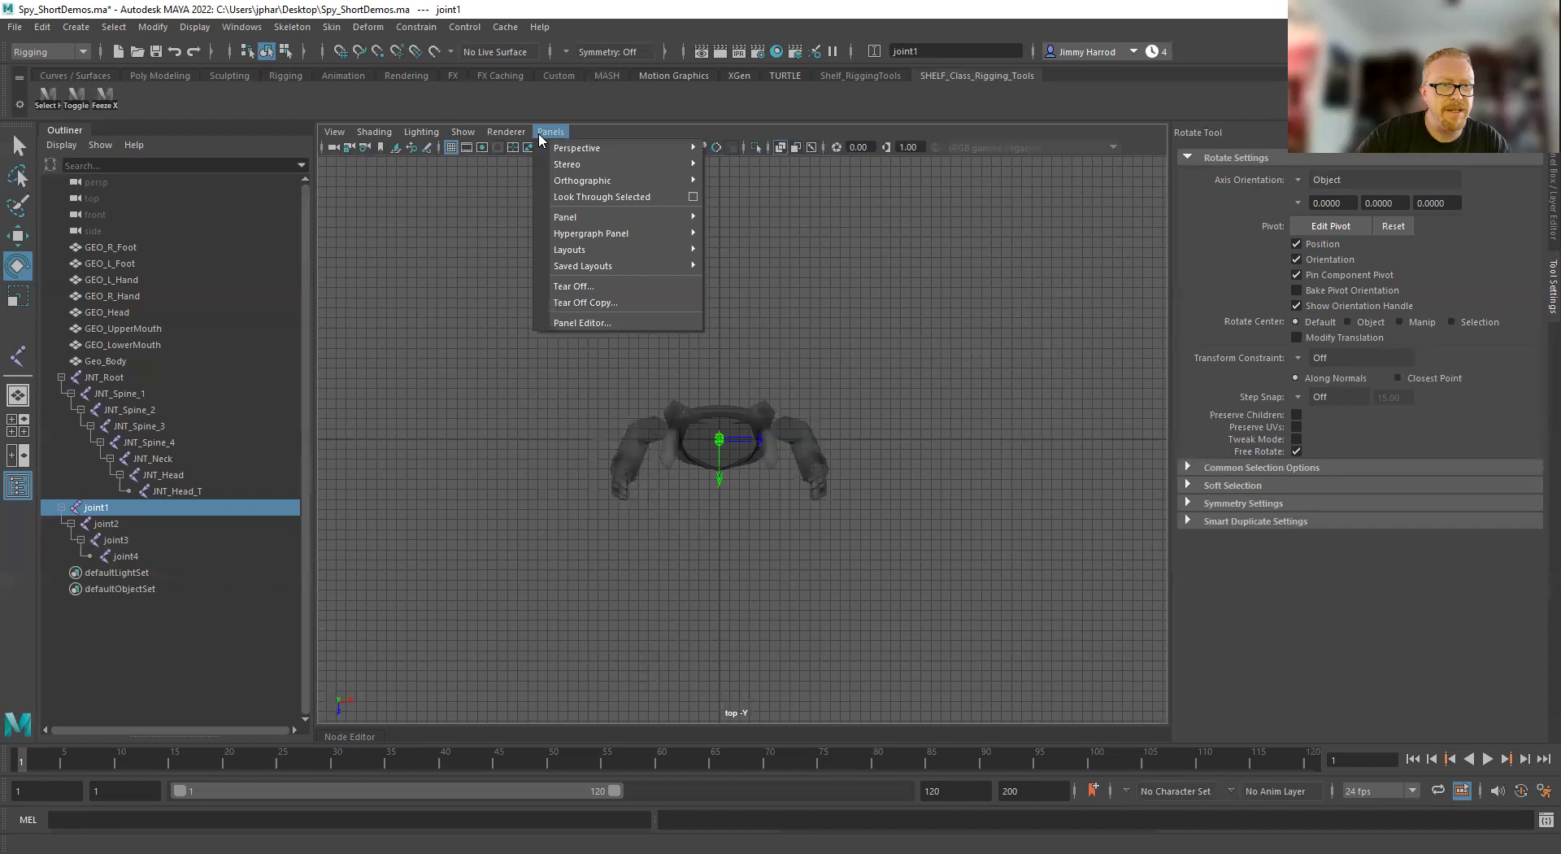
mouse_move(594, 182)
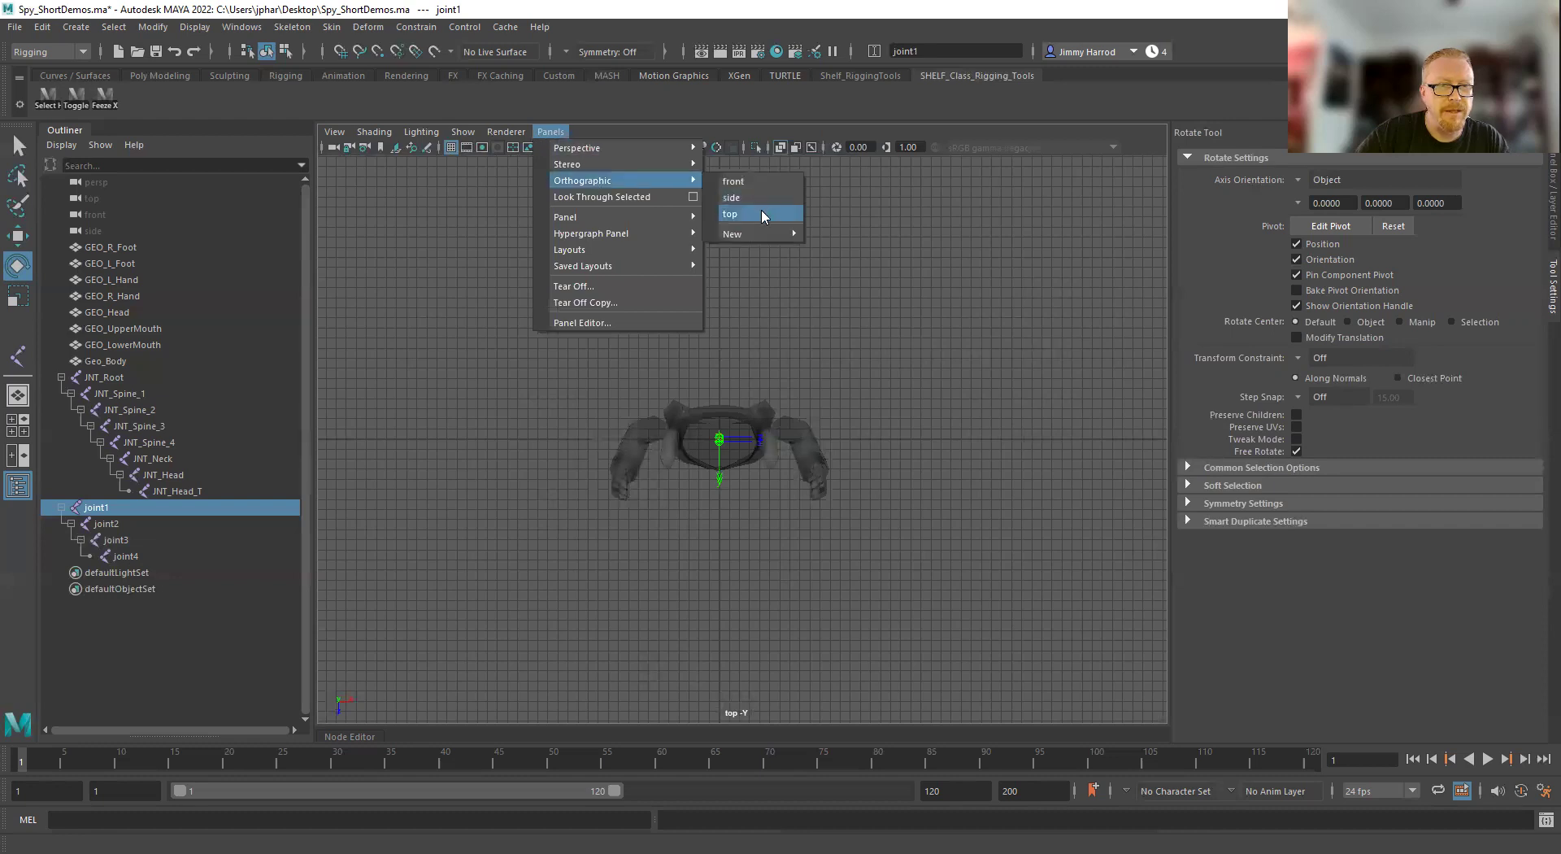
mouse_move(772, 235)
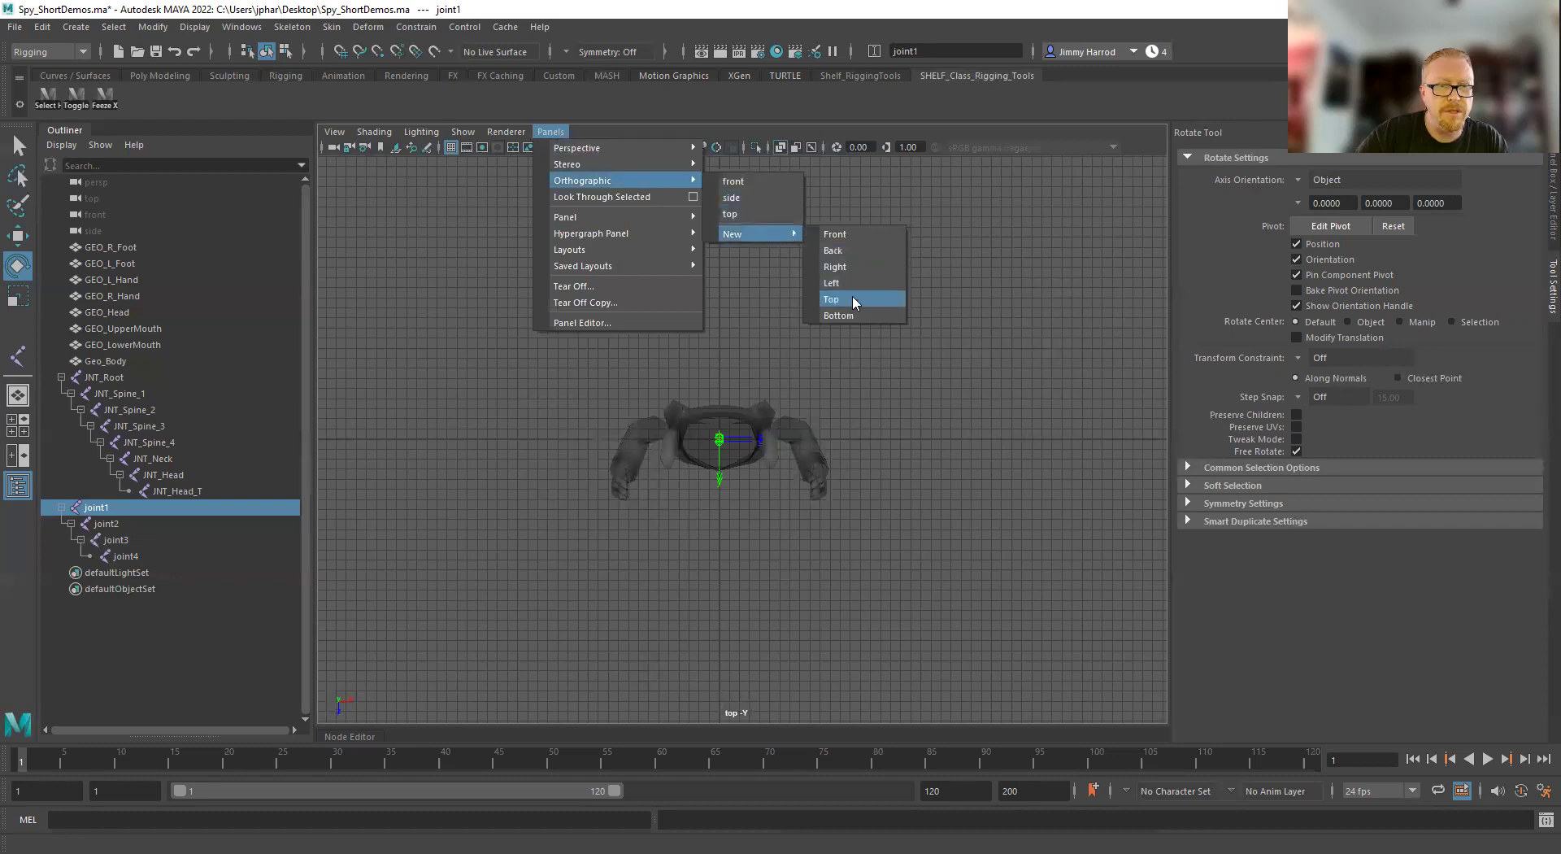
click(831, 299)
scroll(856, 454, up, 6)
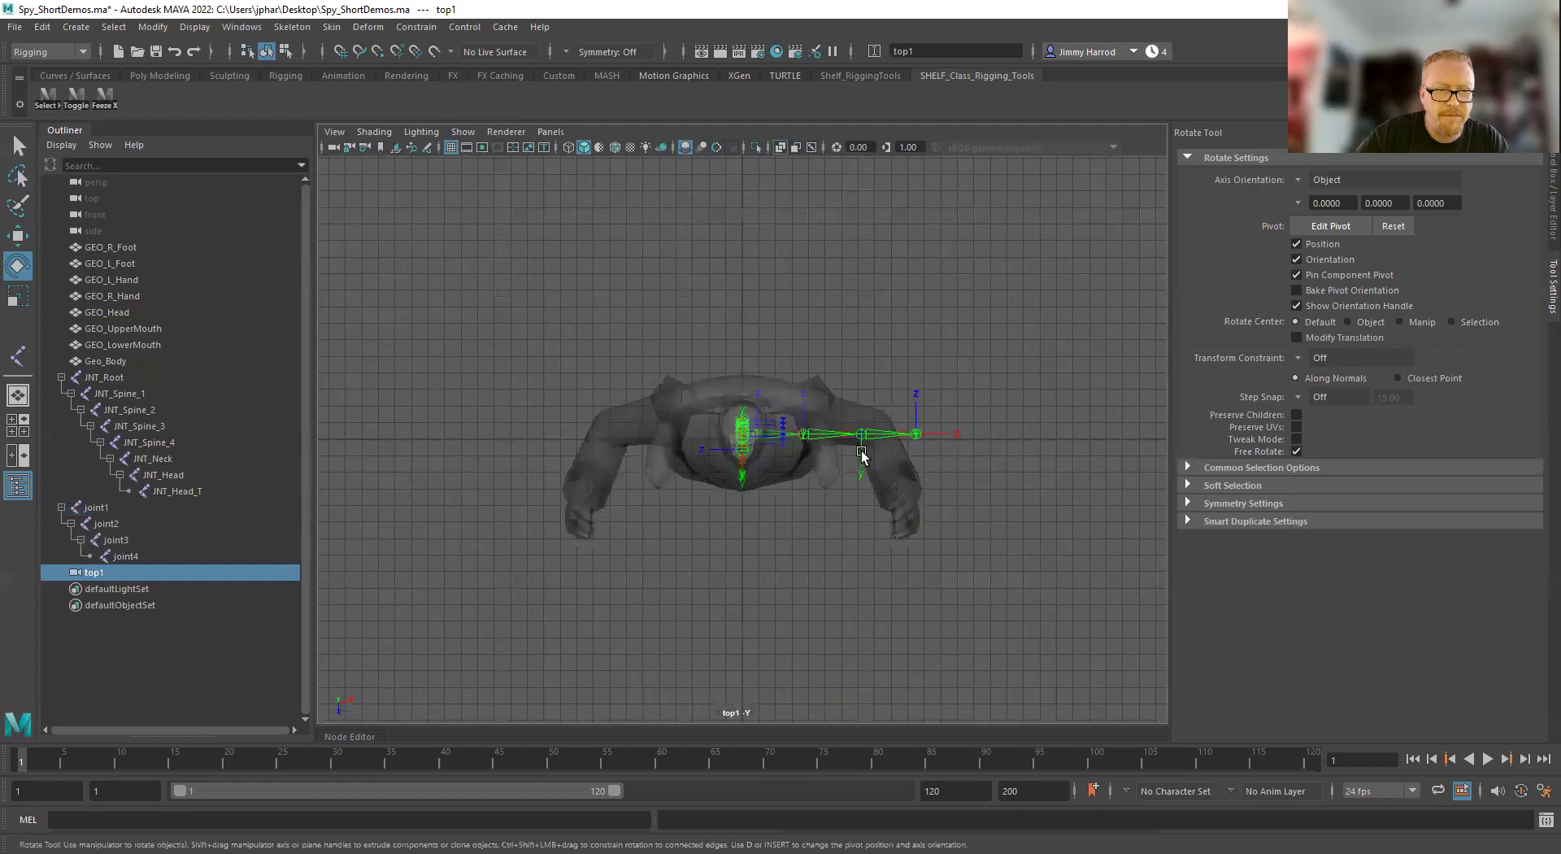
scroll(837, 443, up, 6)
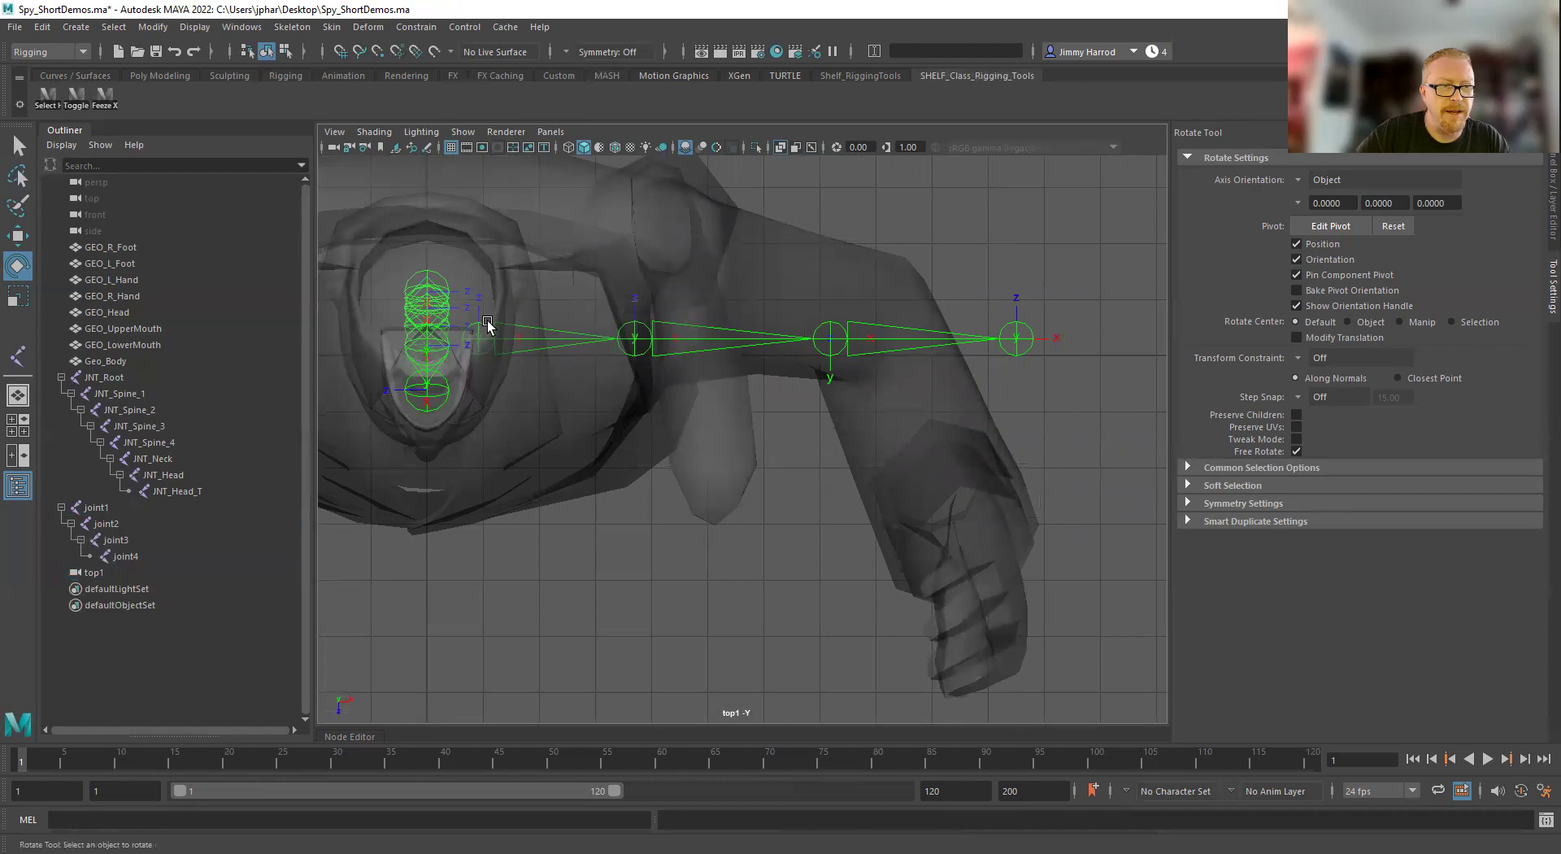
In the new top view, rotate the root arm joint about -14.9° in Y and scale it uniformly to about 1.23
click(488, 329)
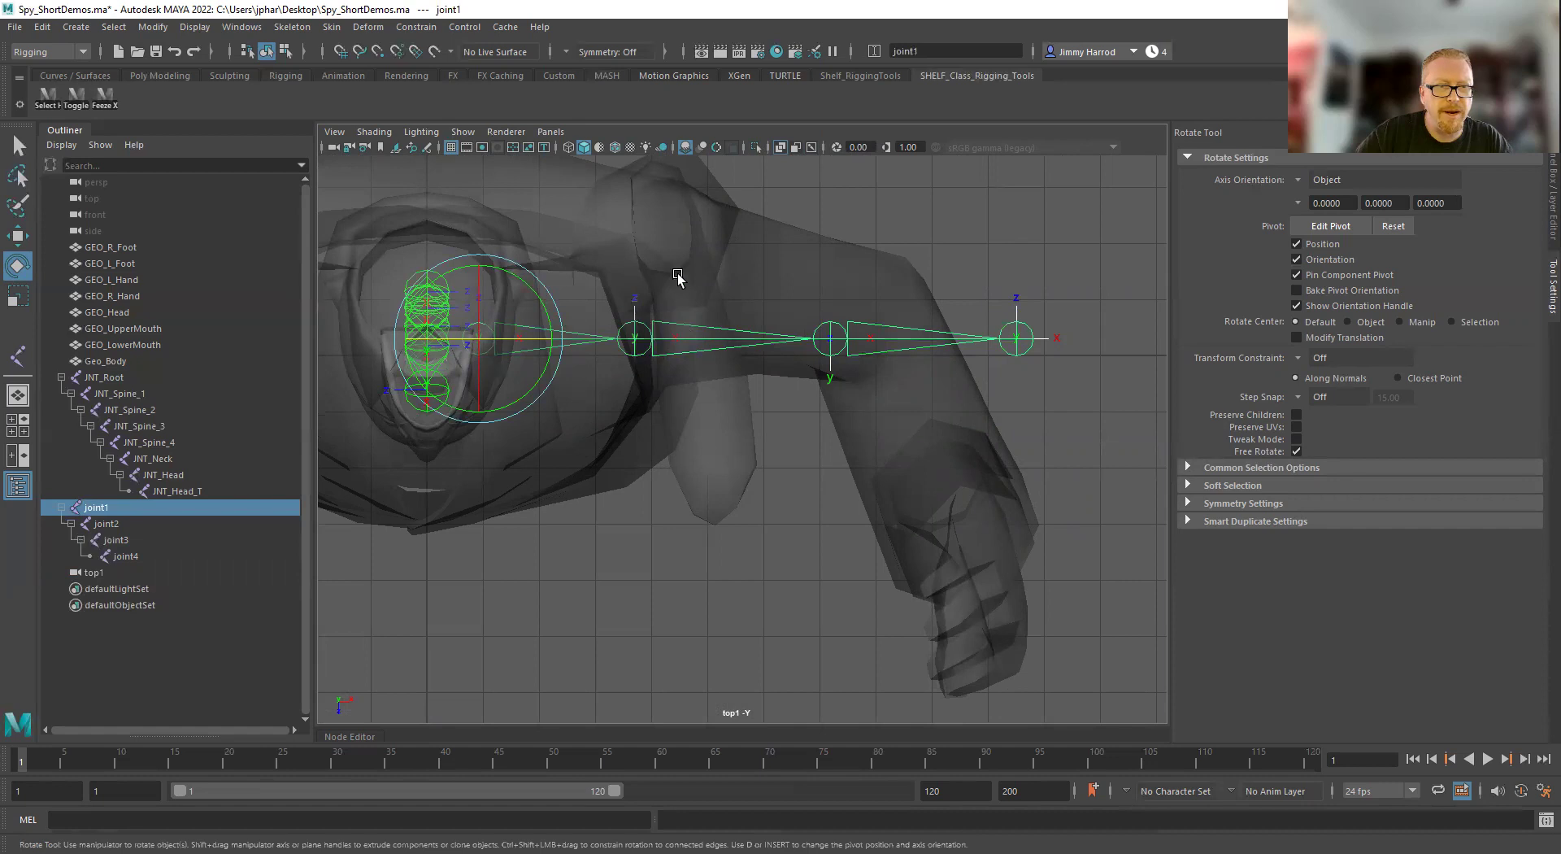
drag(547, 317, 553, 298)
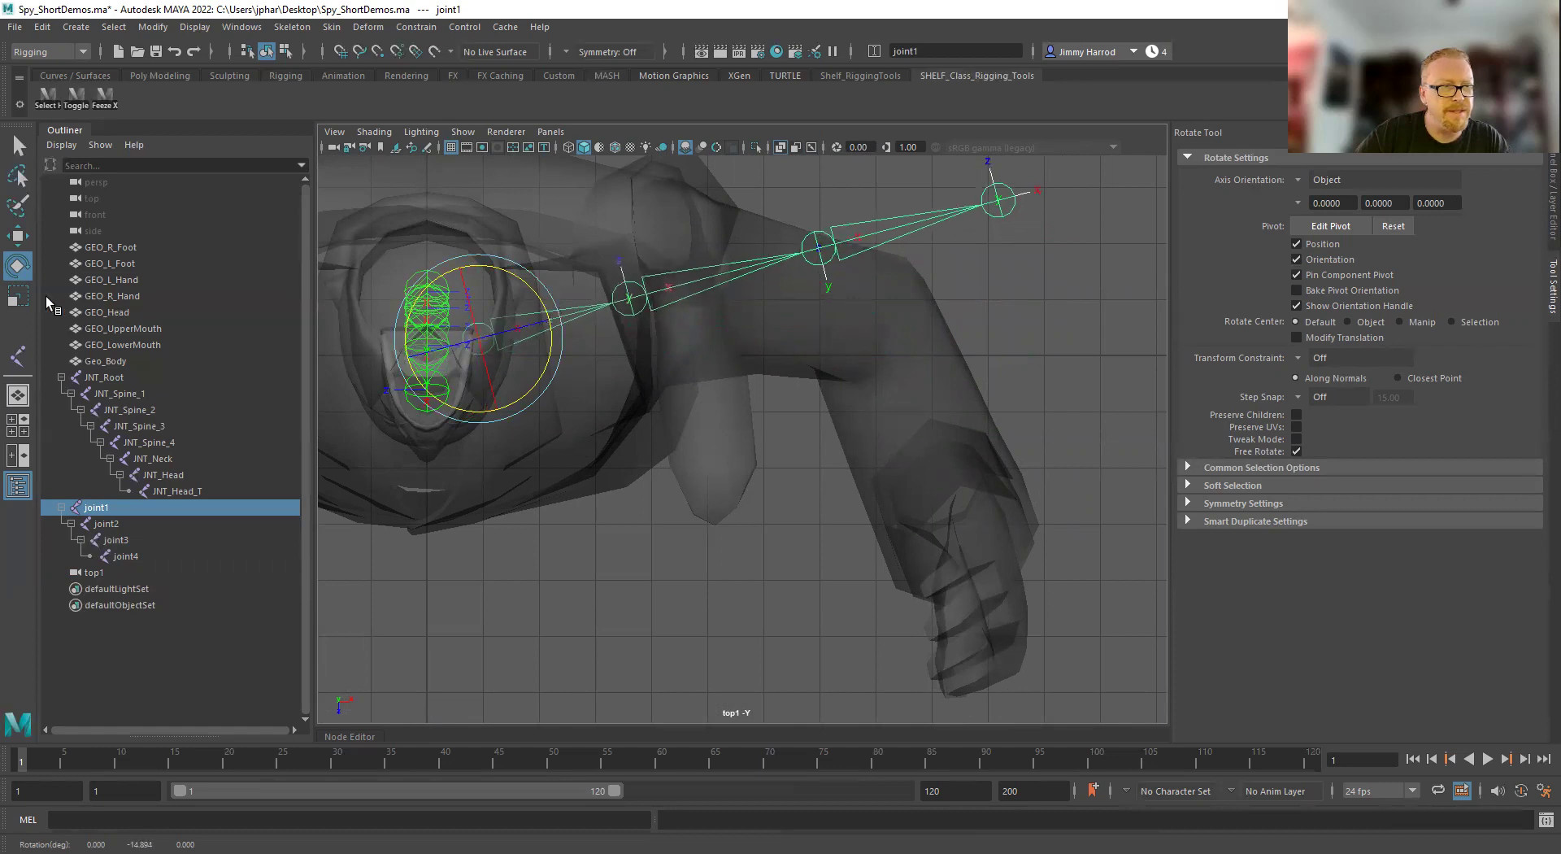
click(17, 294)
drag(480, 340, 602, 313)
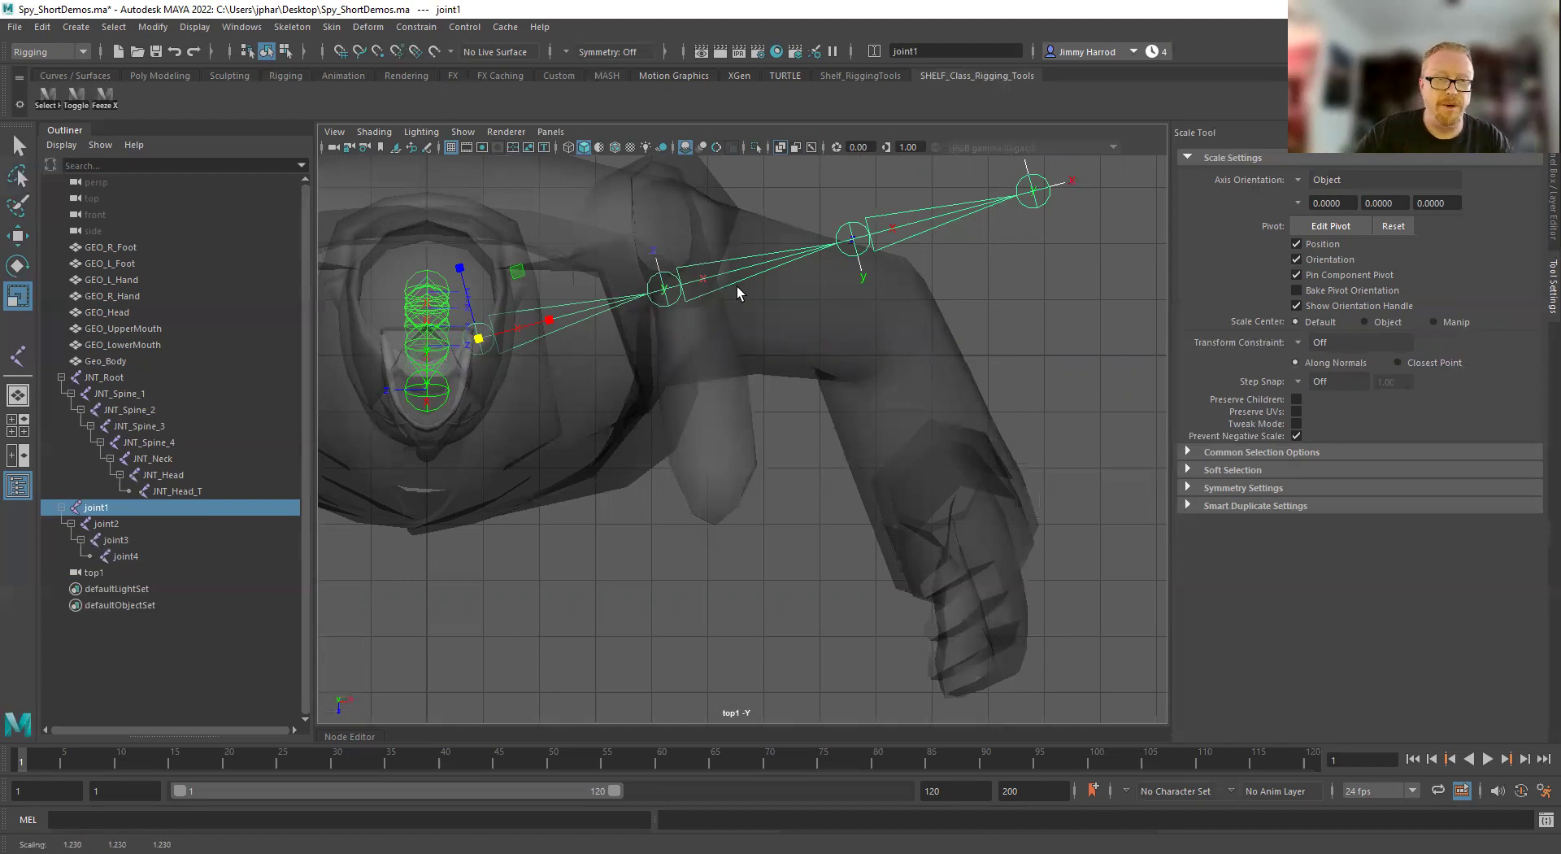
In the front view, angle the root arm joint down to about 14.9° in Z and scale it uniformly to about 1.391
key(space)
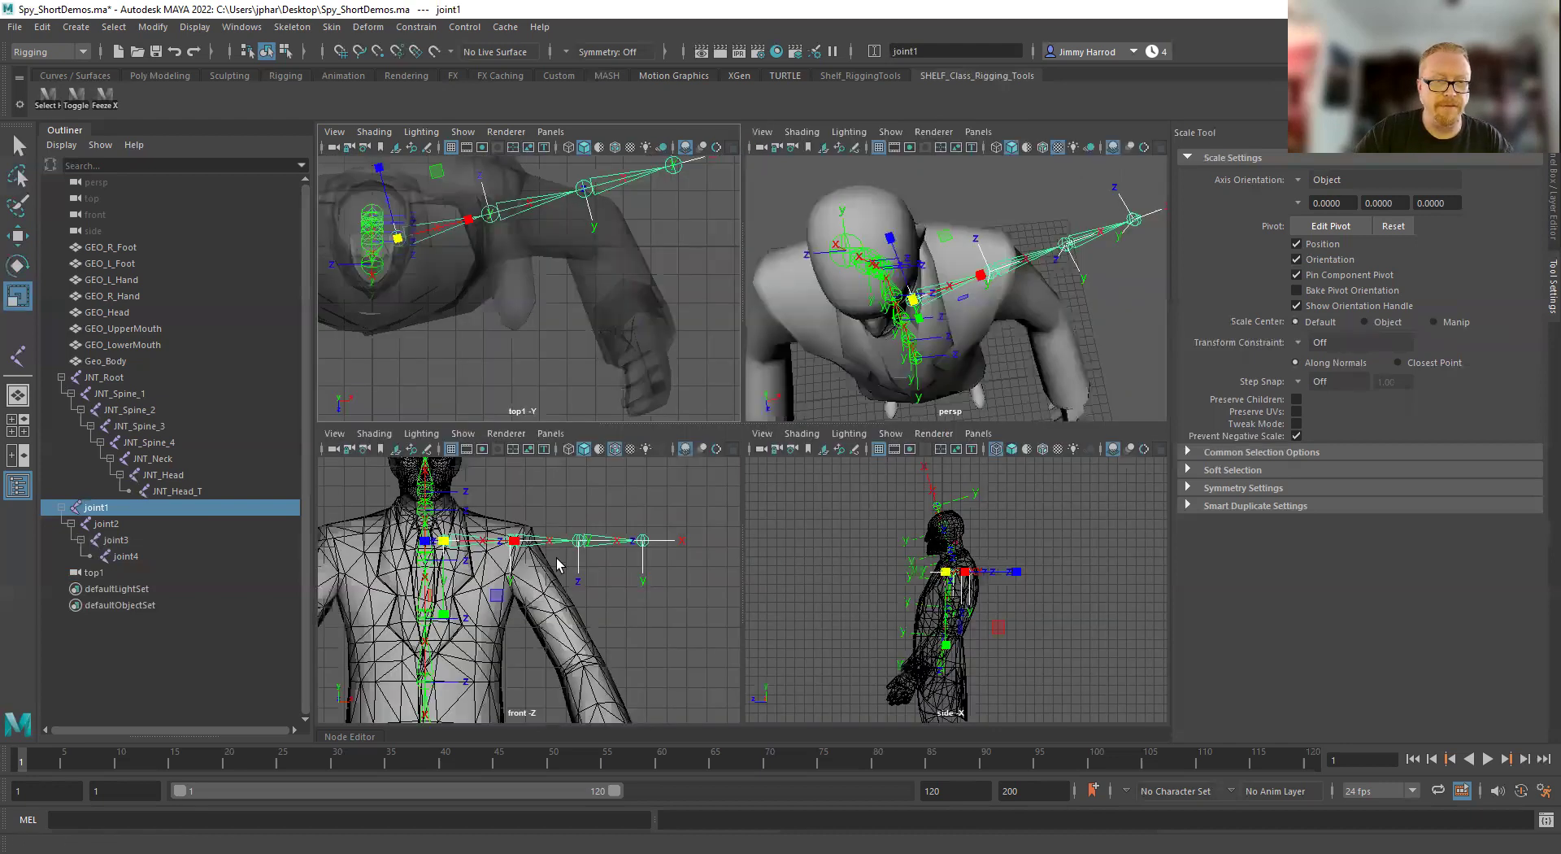
key(space)
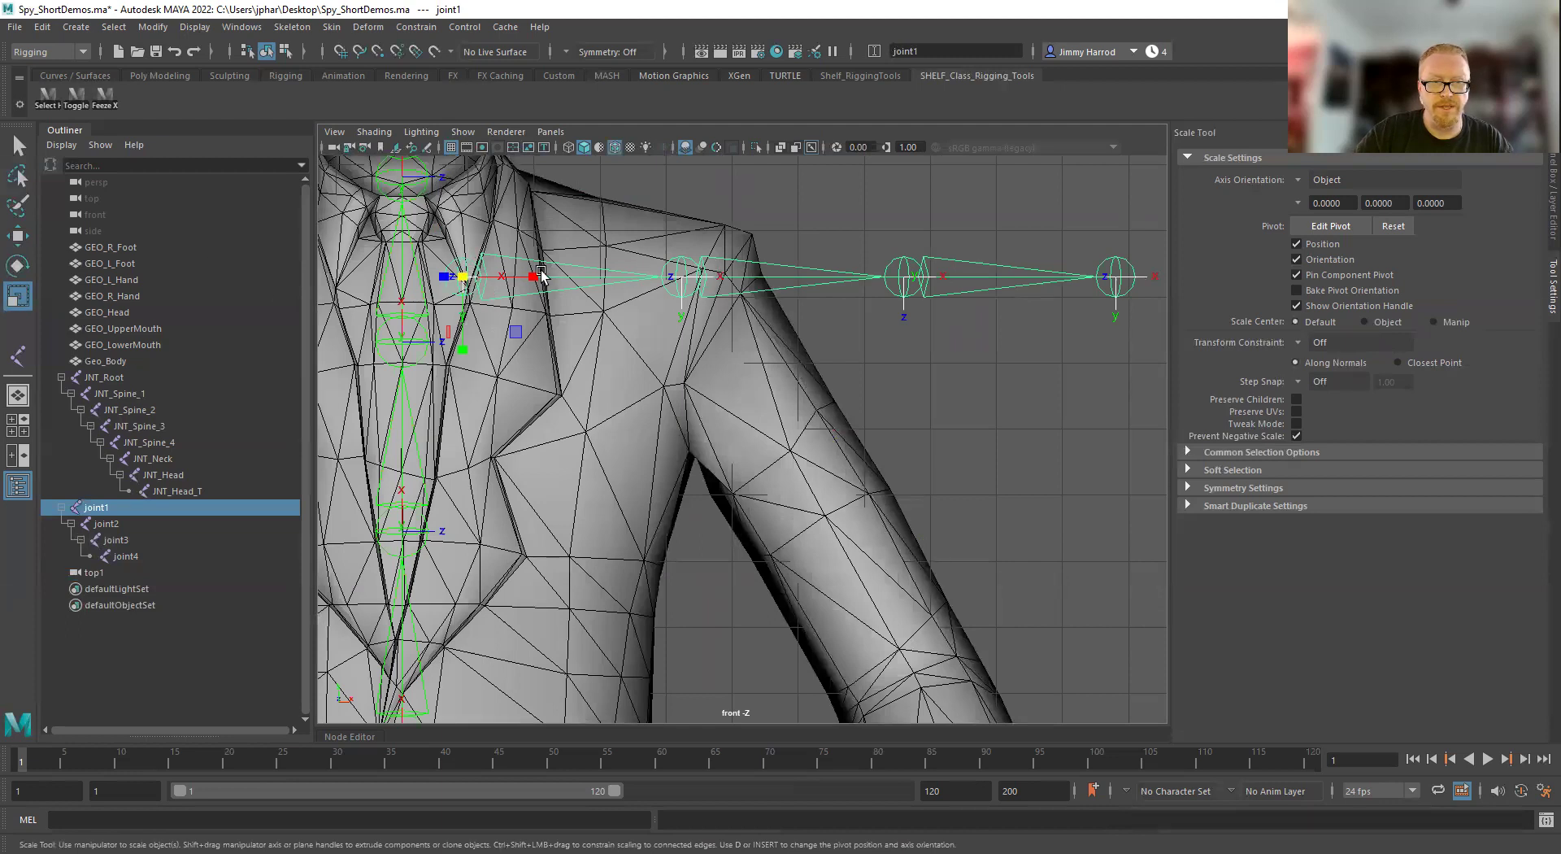
key(e)
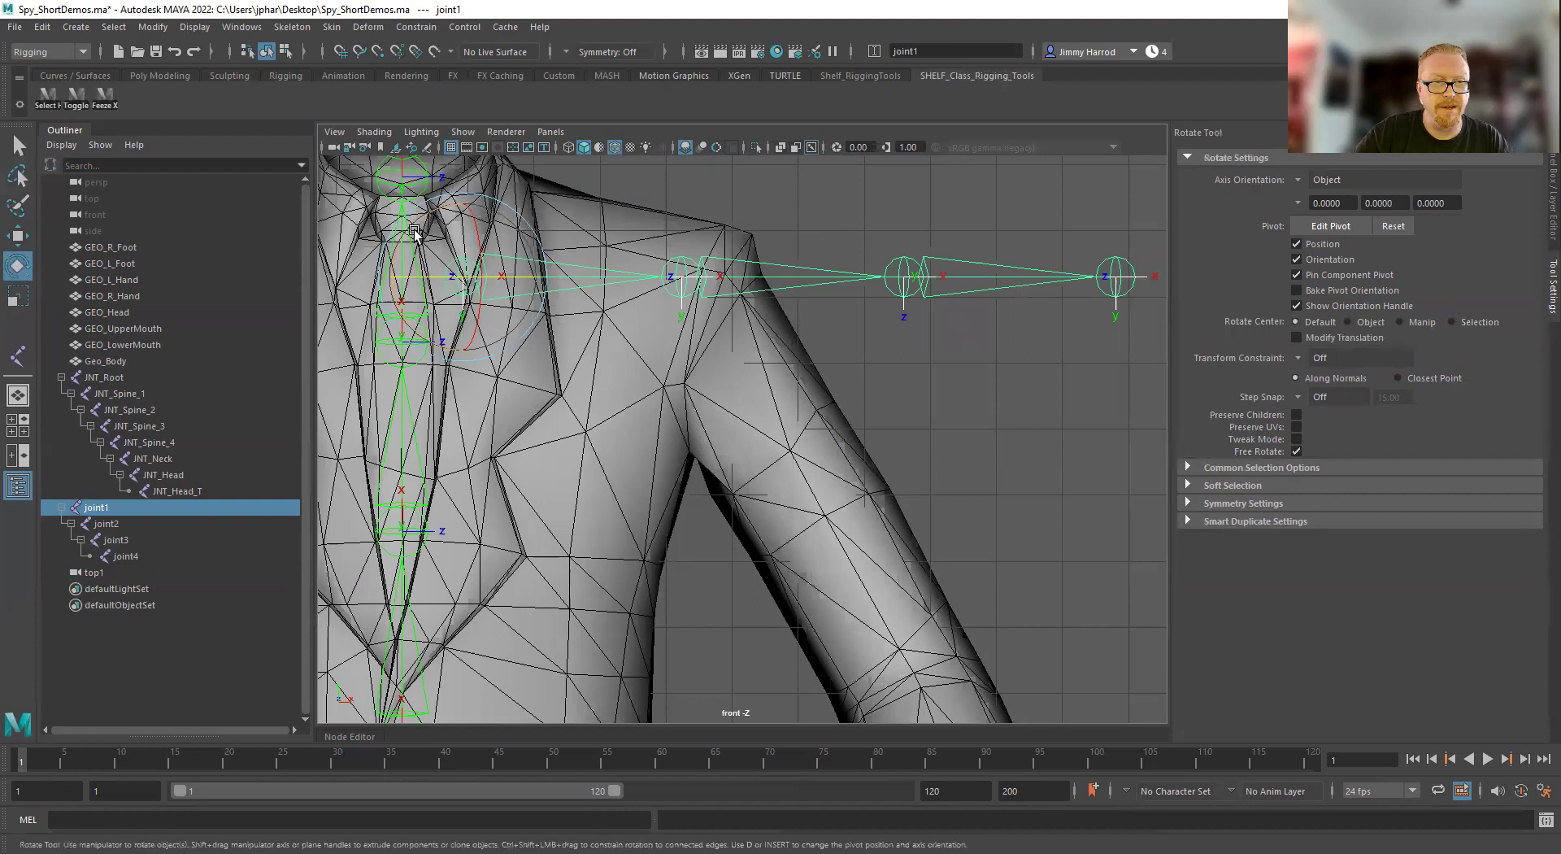
drag(413, 230, 420, 218)
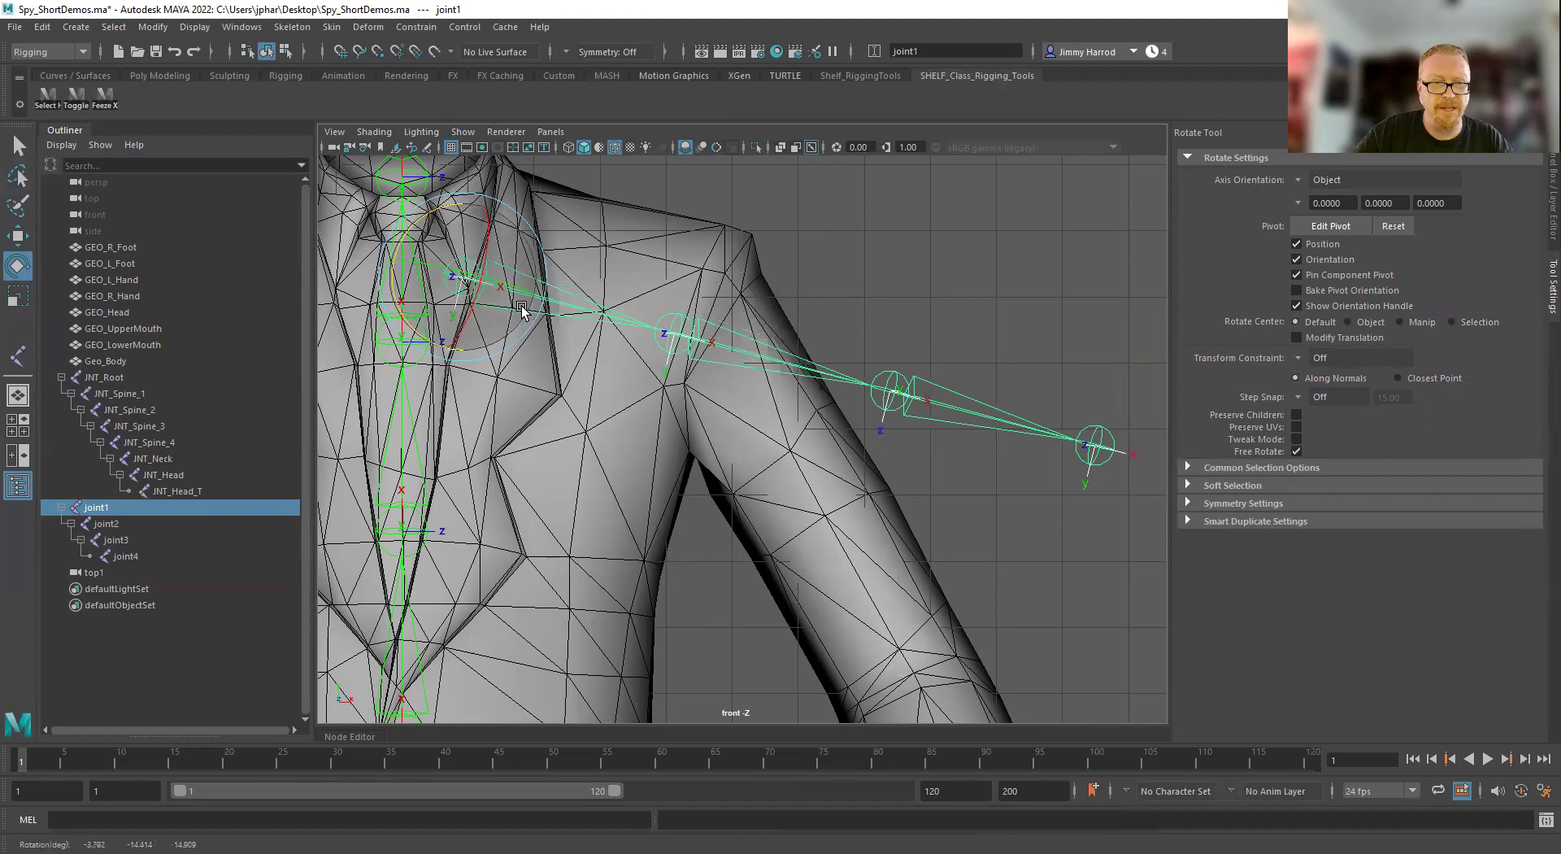
click(18, 295)
drag(463, 276, 527, 270)
drag(527, 268, 557, 259)
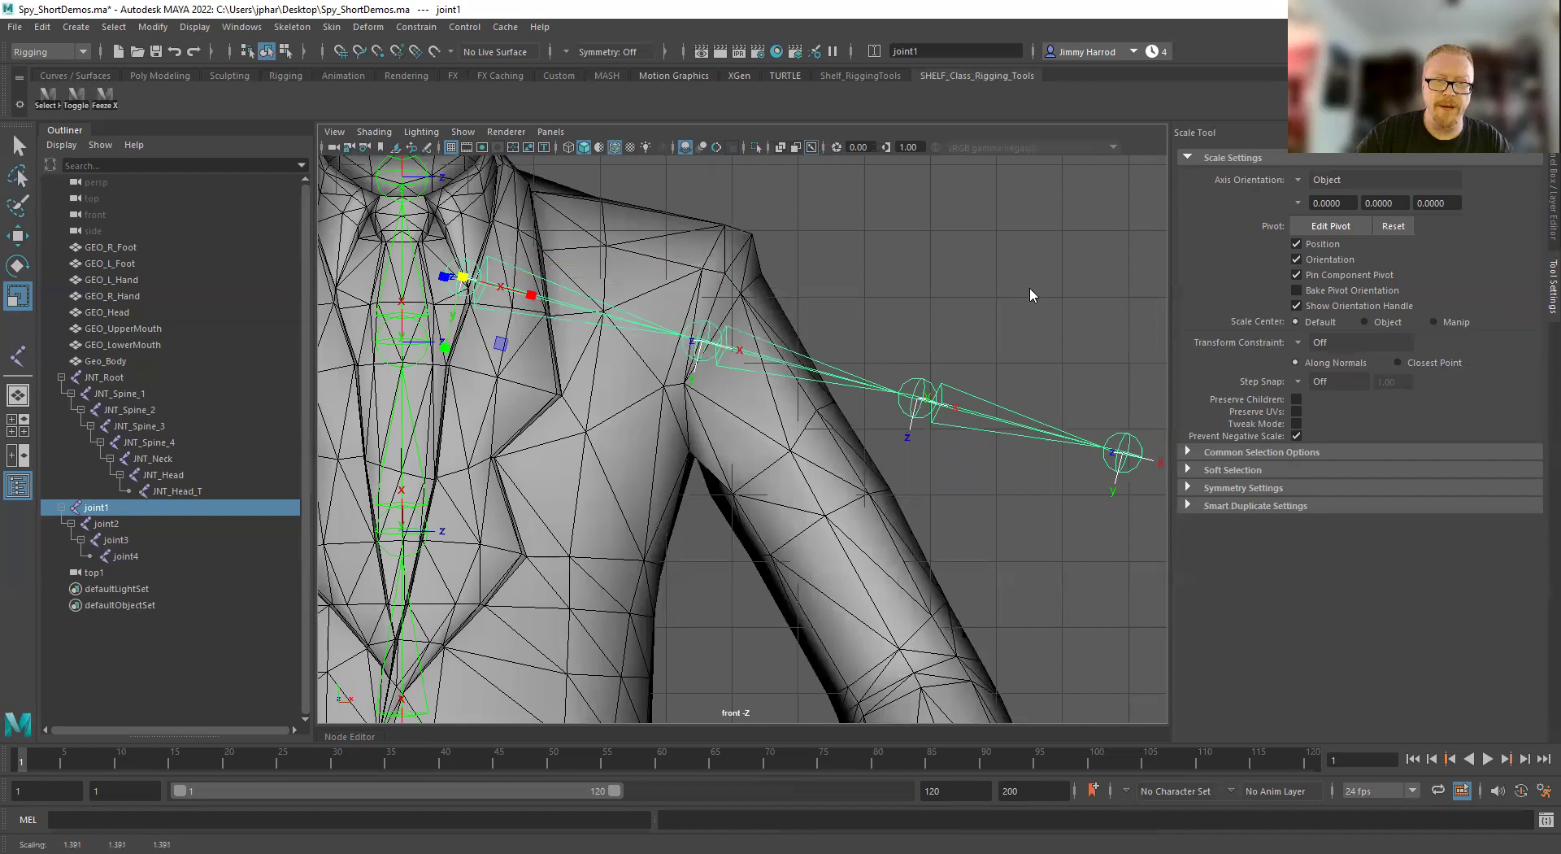
alt+drag(1029, 294, 944, 435)
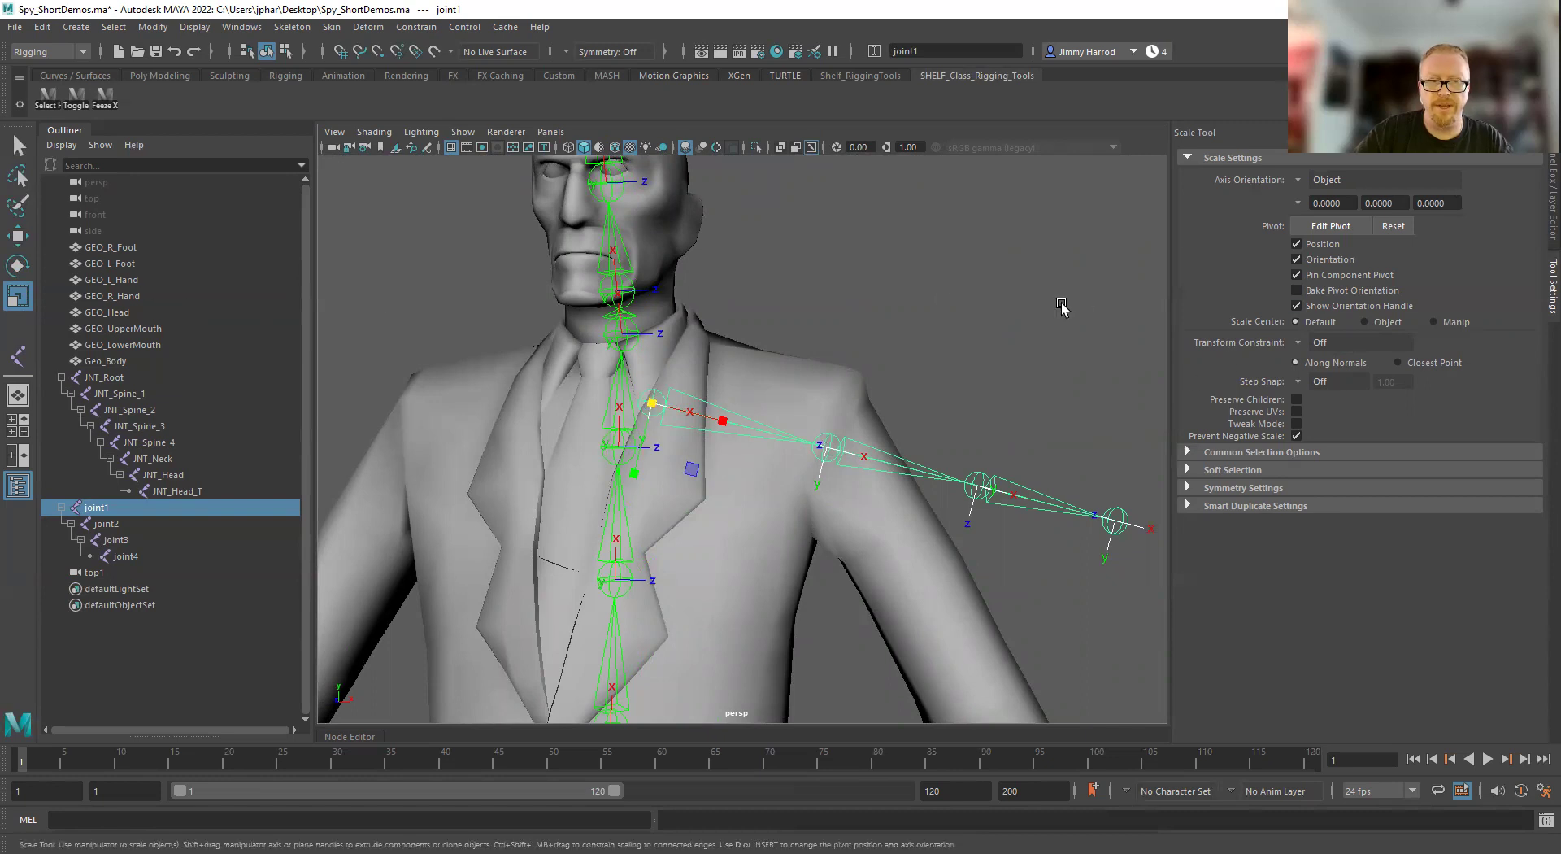
Freeze all transformations on the root arm joint and check its rotate and scale values
click(1545, 51)
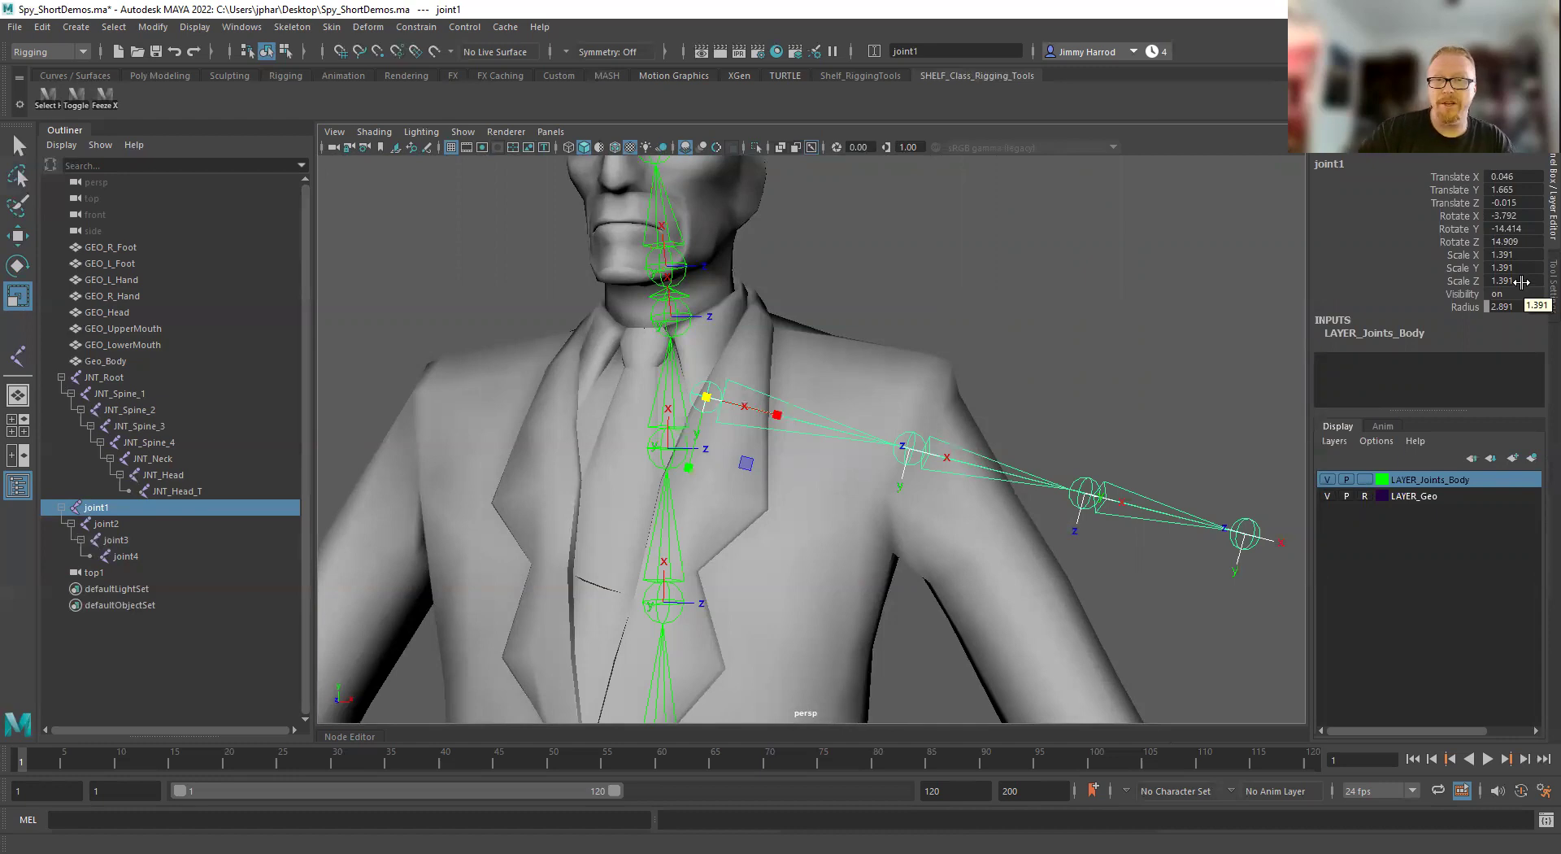
right_click(1321, 163)
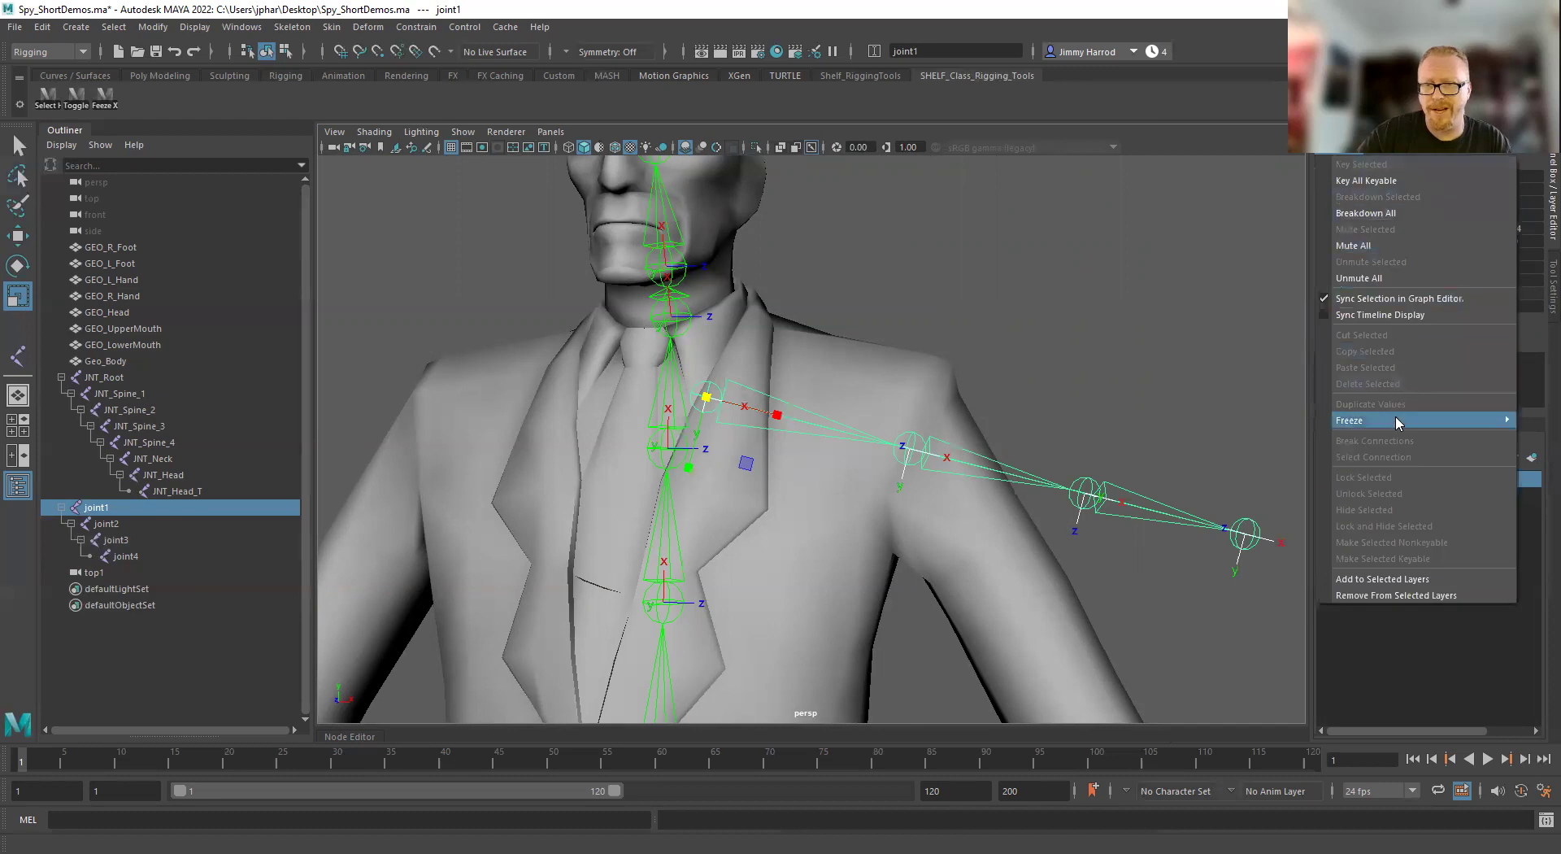
mouse_move(1398, 422)
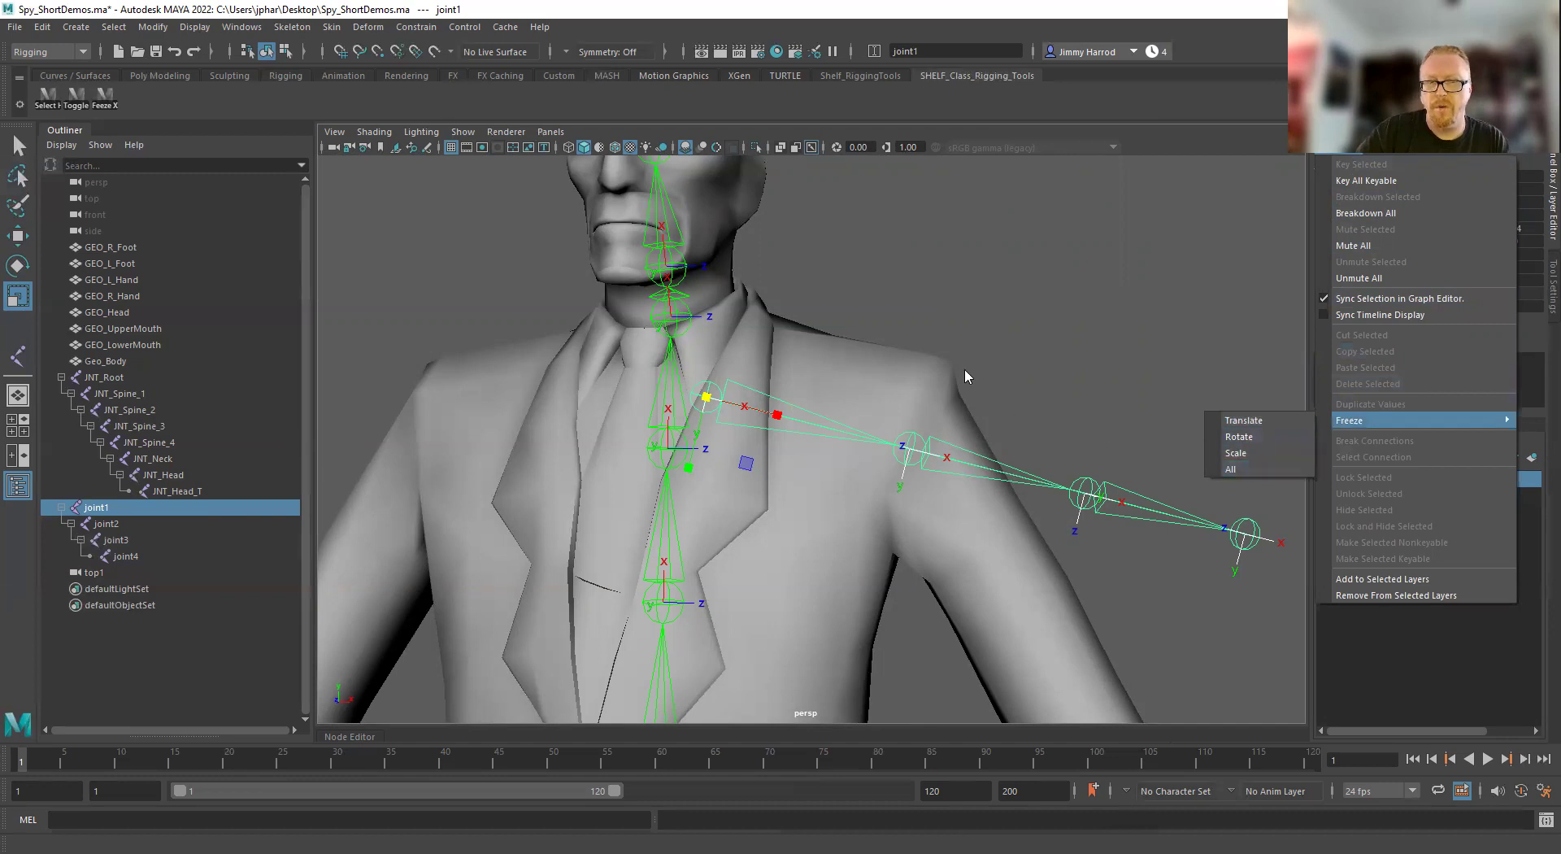
click(1258, 472)
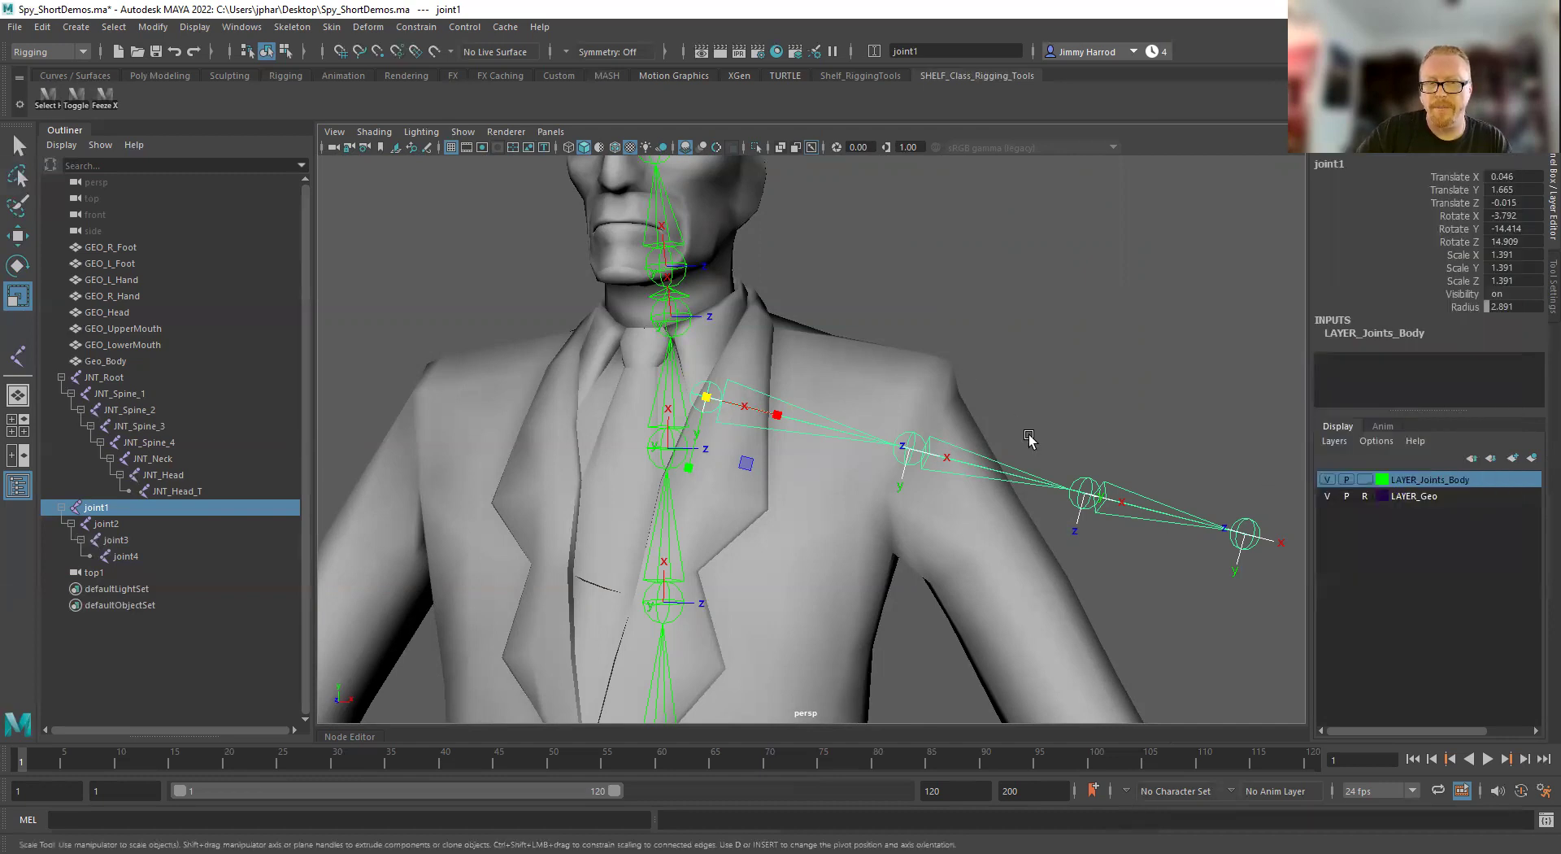
right_click(1364, 160)
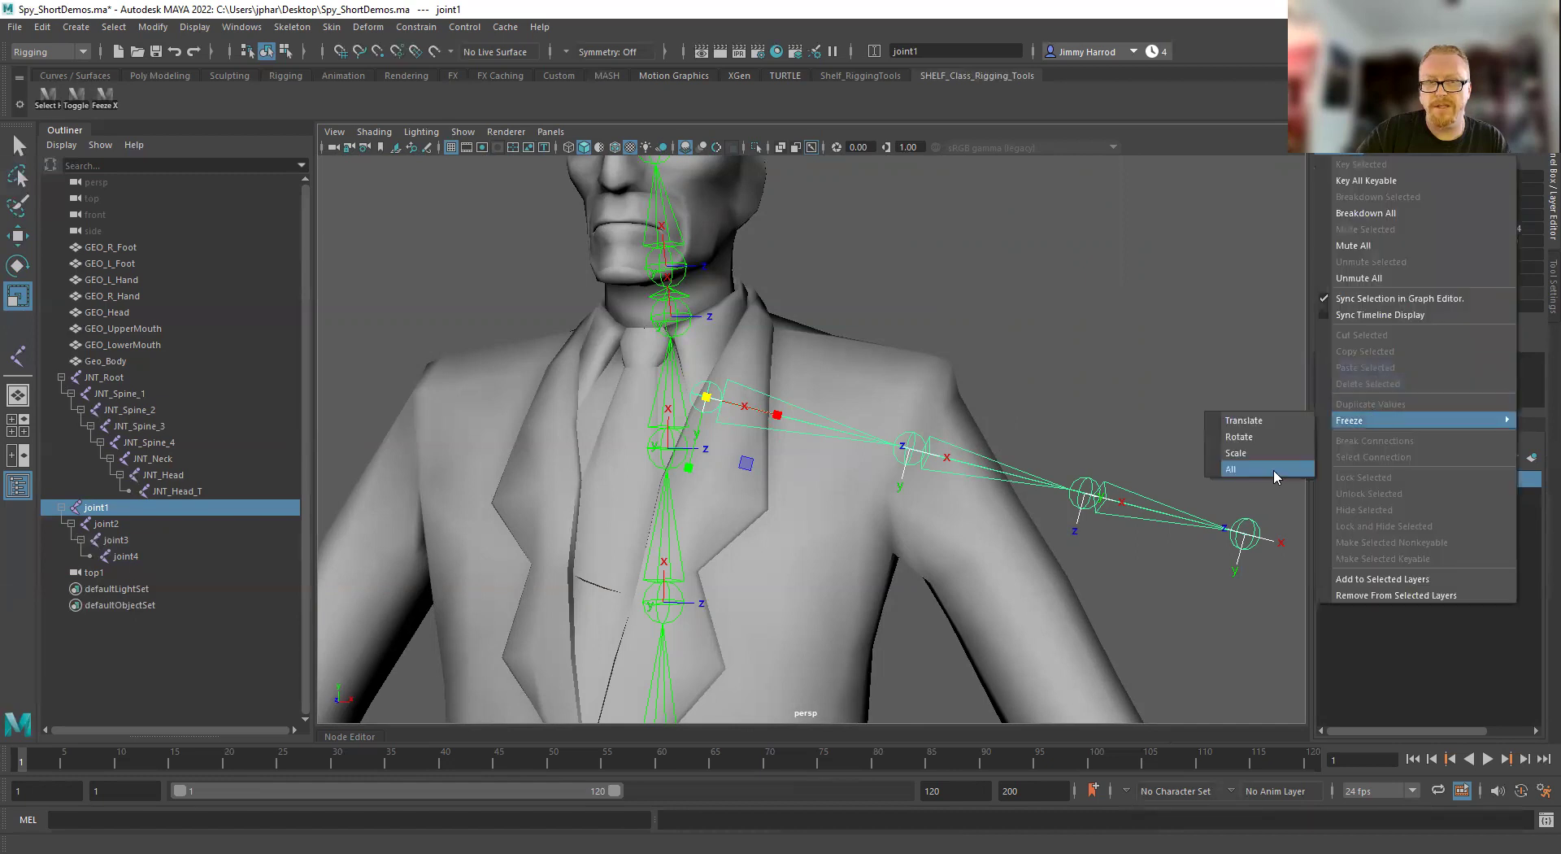
click(1273, 473)
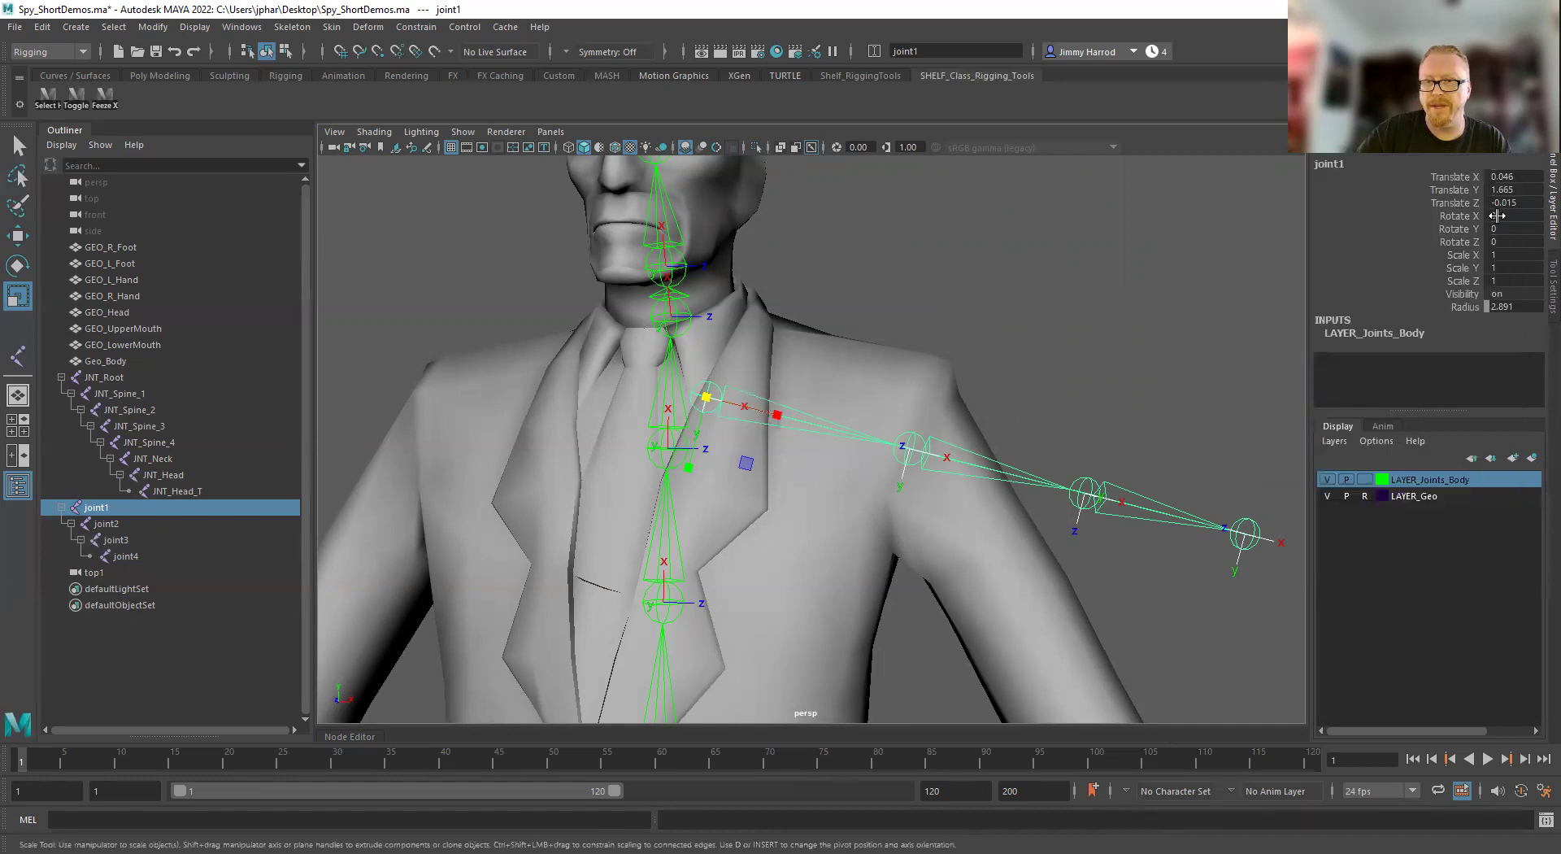
drag(1506, 215, 1521, 280)
Rotate the chain's second joint at the shoulder about 24.1° in Y
alt+drag(933, 404, 885, 431)
click(907, 447)
alt+drag(1059, 415, 748, 384)
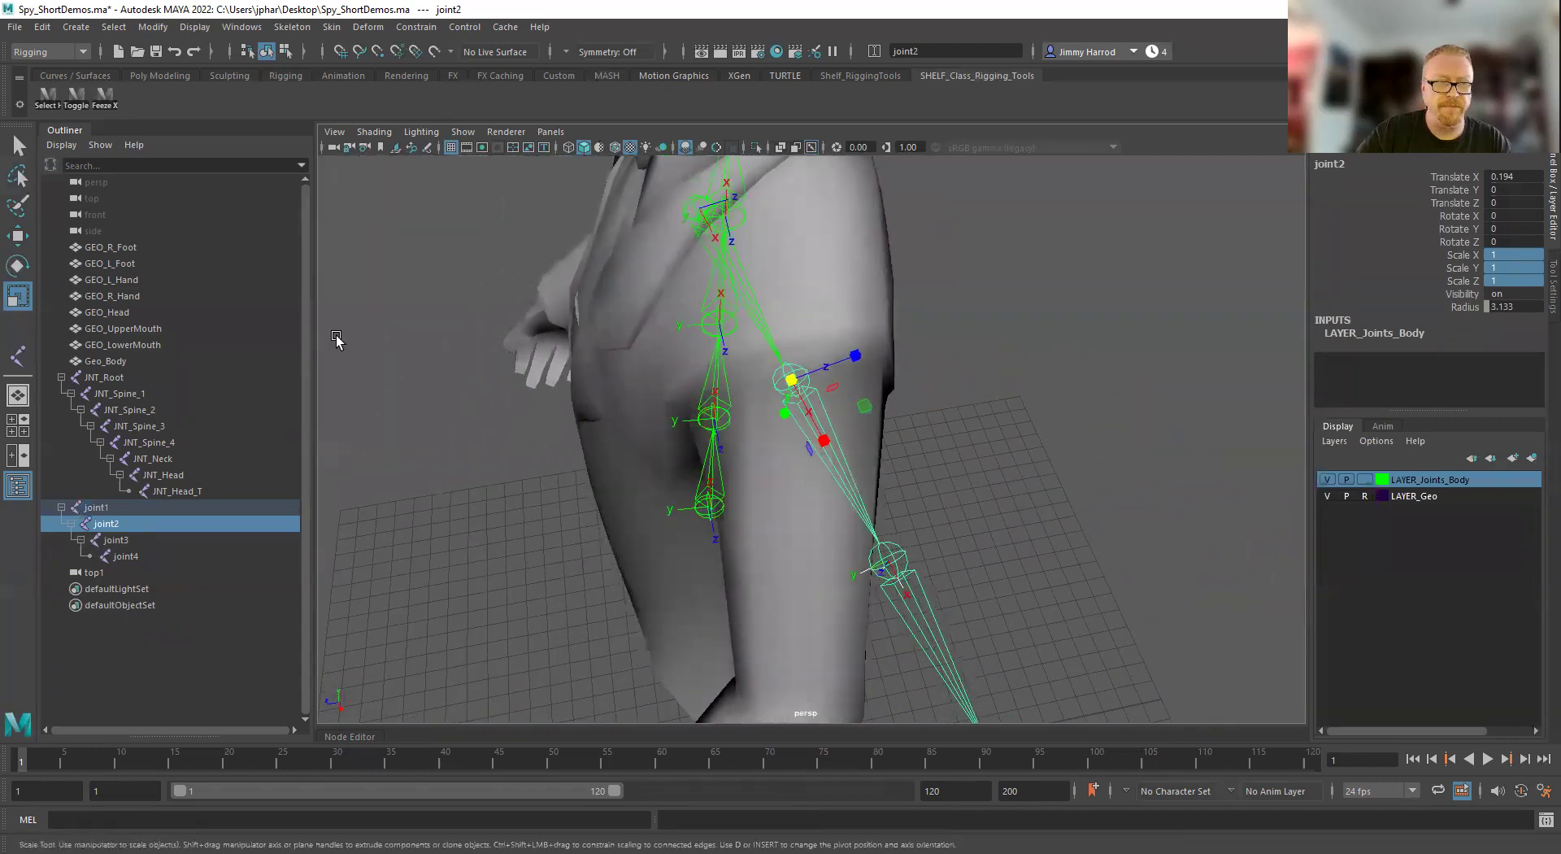
click(17, 265)
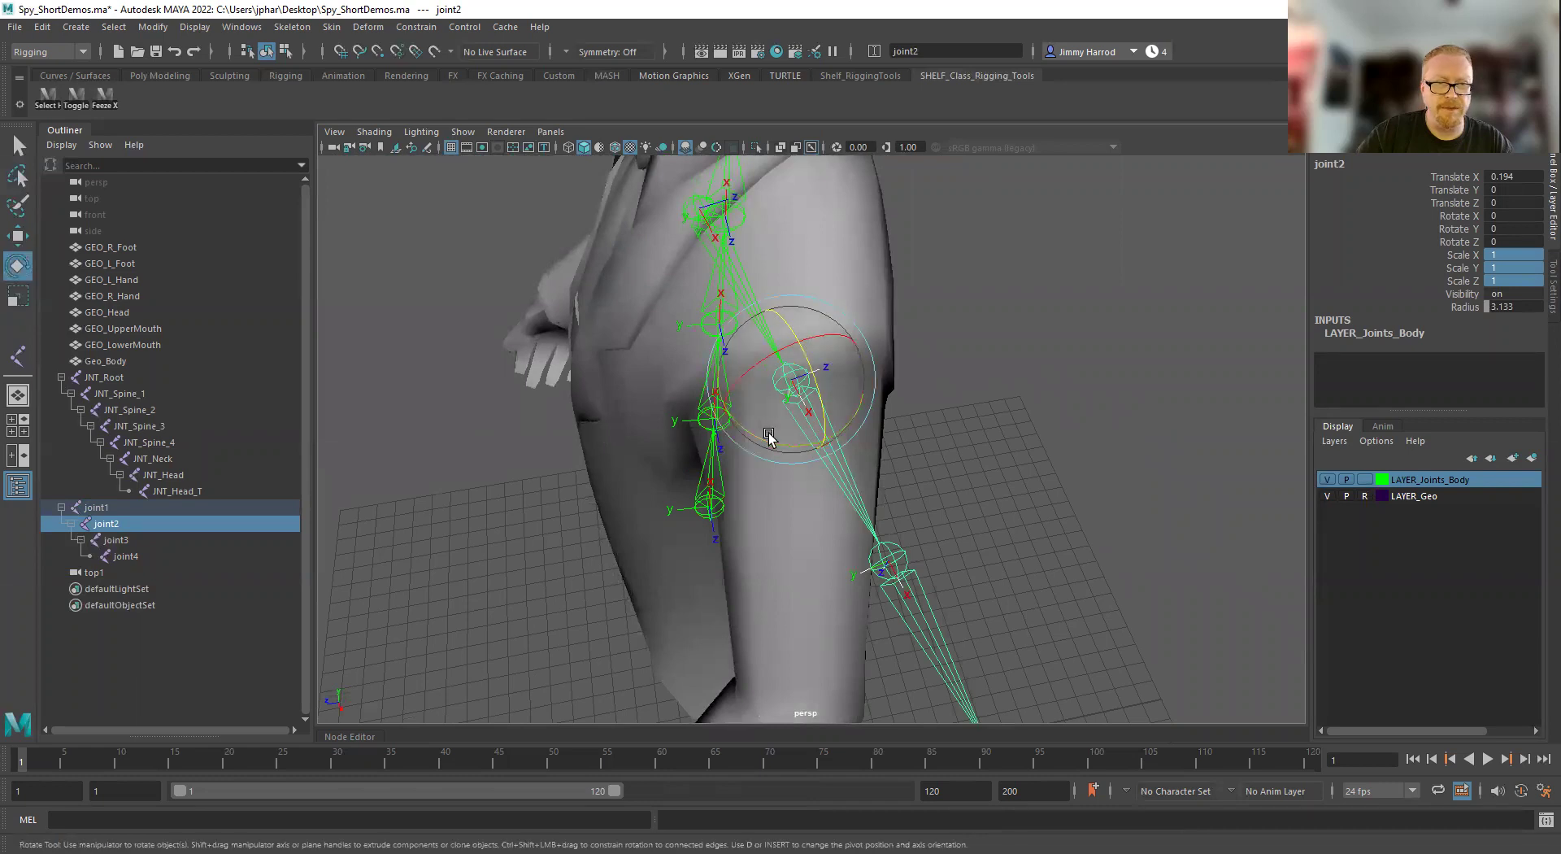
drag(769, 437, 782, 346)
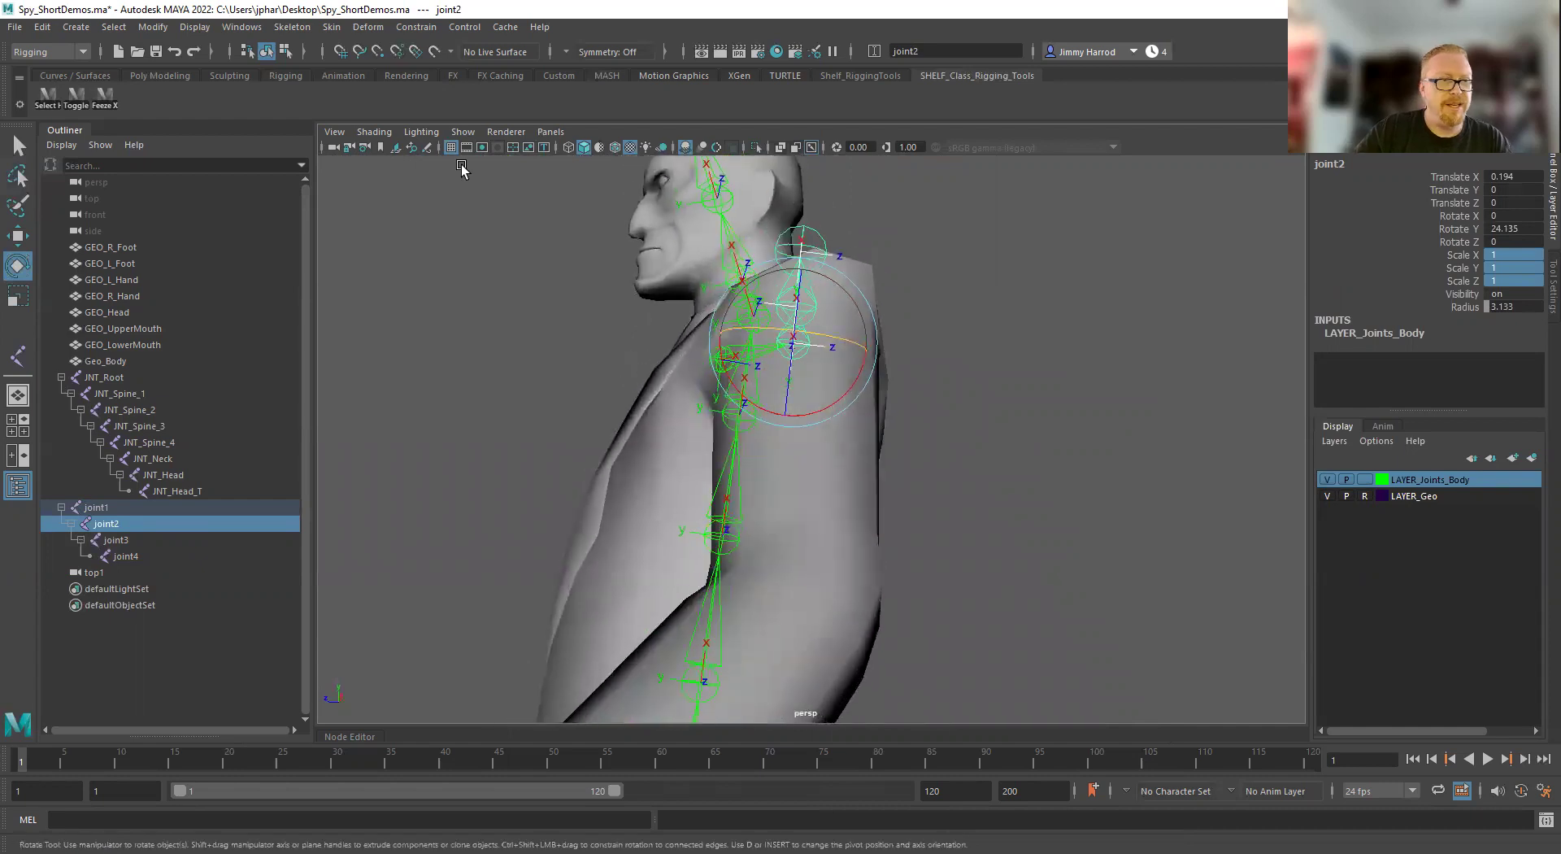
Display the wireframe over the shaded model and swing the second joint down the arm to about X 21.3, Y 11.7, Z 62.6
click(612, 150)
mouse_move(616, 163)
alt+mouse_down()
mouse_move(769, 167)
mouse_move(769, 208)
alt+mouse_up()
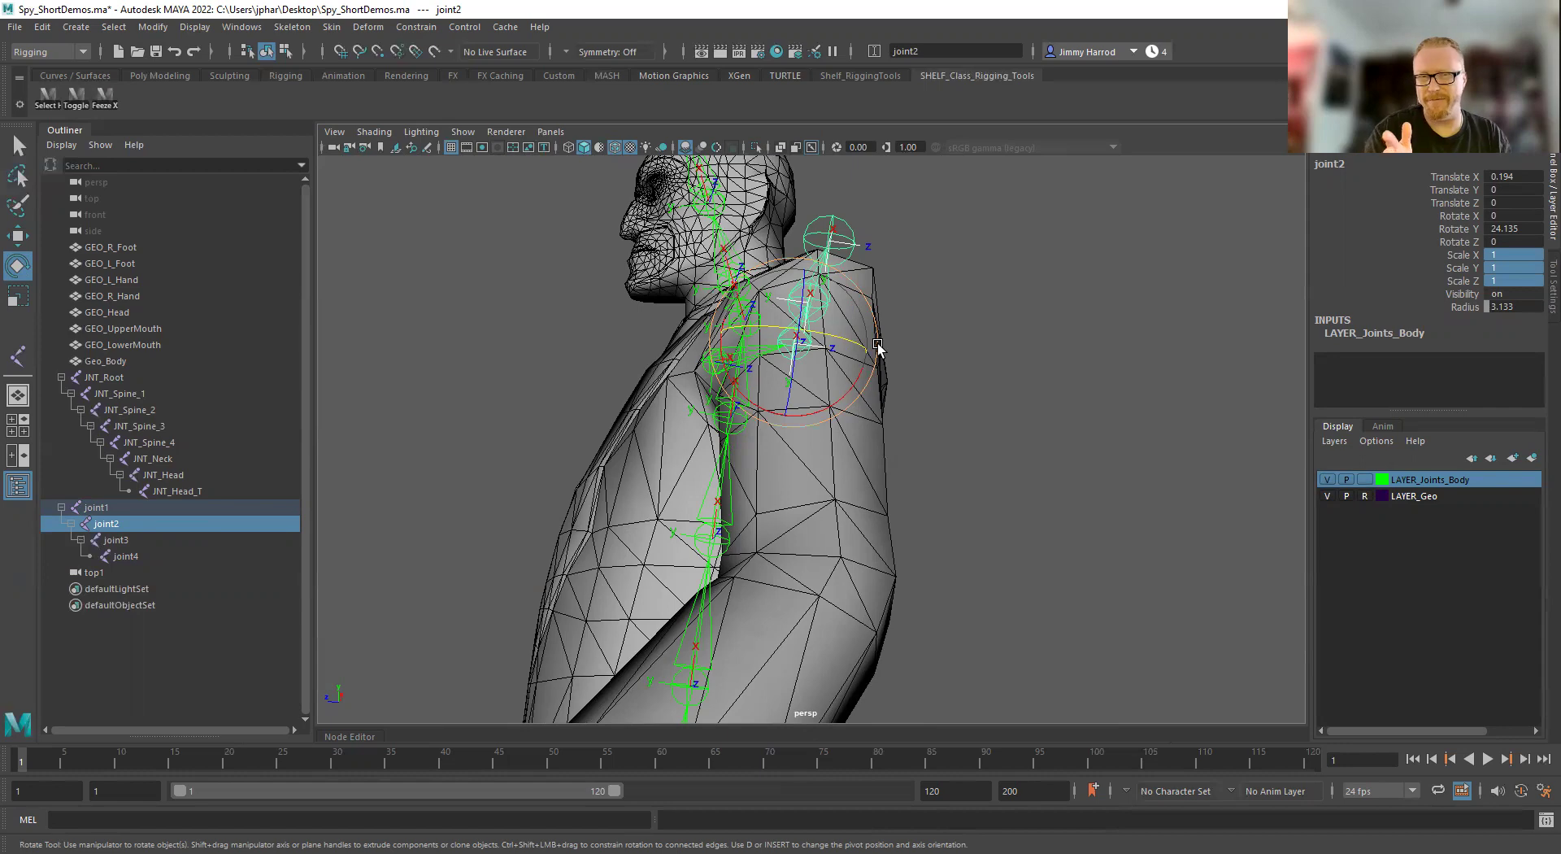
alt+drag(902, 325, 951, 453)
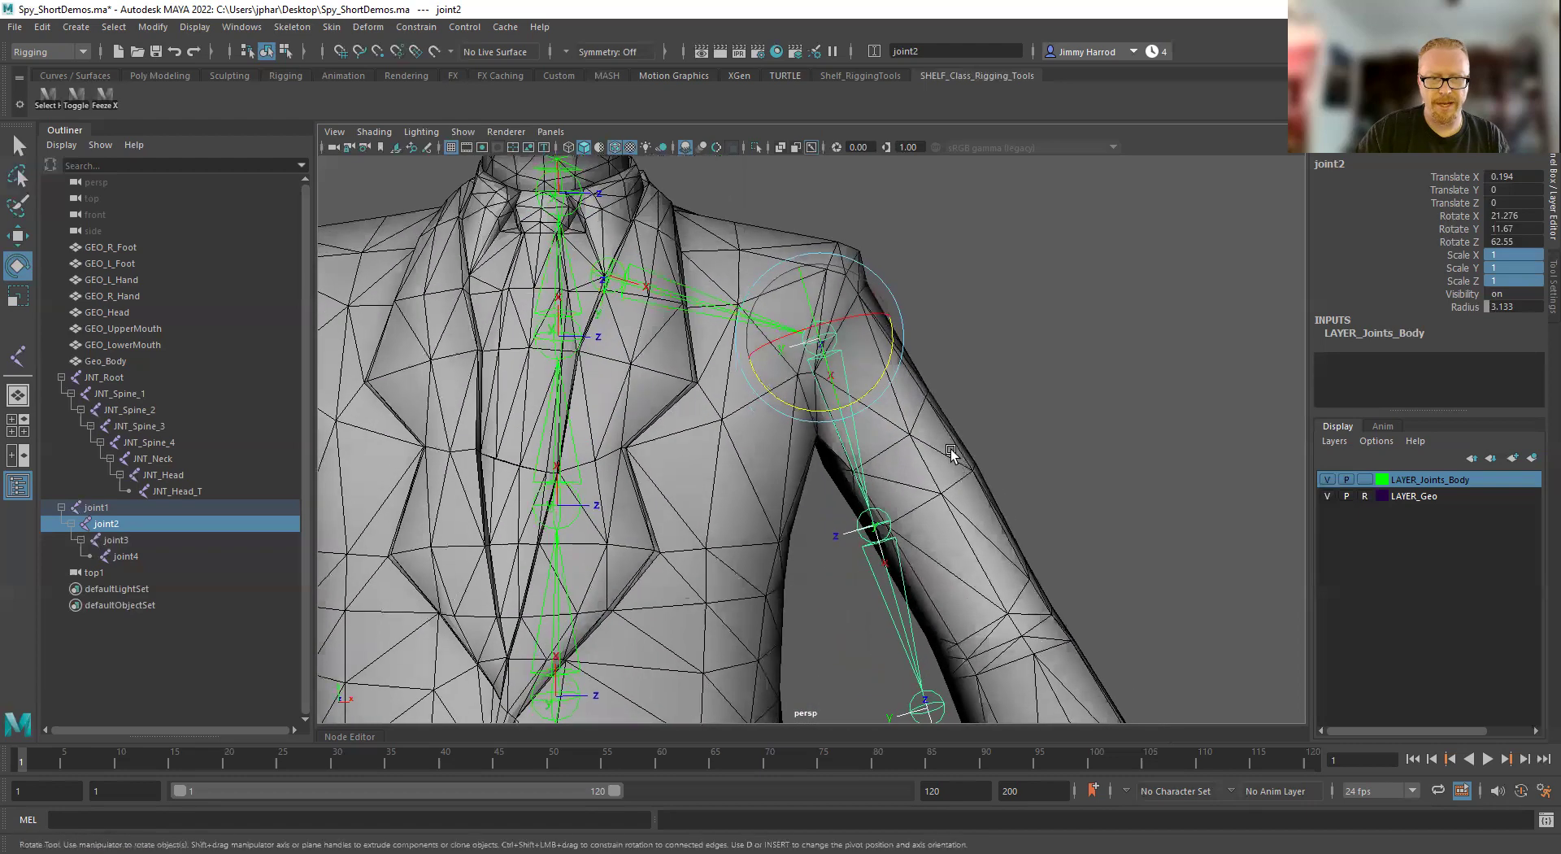
Adjust the second joint's rotation to about X 17.1, Y 10.6, Z 45.6, checking it along the upper arm
mouse_move(878, 377)
mouse_down()
mouse_move(920, 373)
mouse_move(903, 369)
mouse_up()
alt+drag(955, 517, 801, 488)
mouse_move(822, 403)
mouse_down()
mouse_move(827, 370)
mouse_move(801, 385)
mouse_move(815, 355)
mouse_move(789, 363)
mouse_move(801, 407)
mouse_move(828, 390)
mouse_up()
click(823, 396)
alt+drag(828, 390, 770, 407)
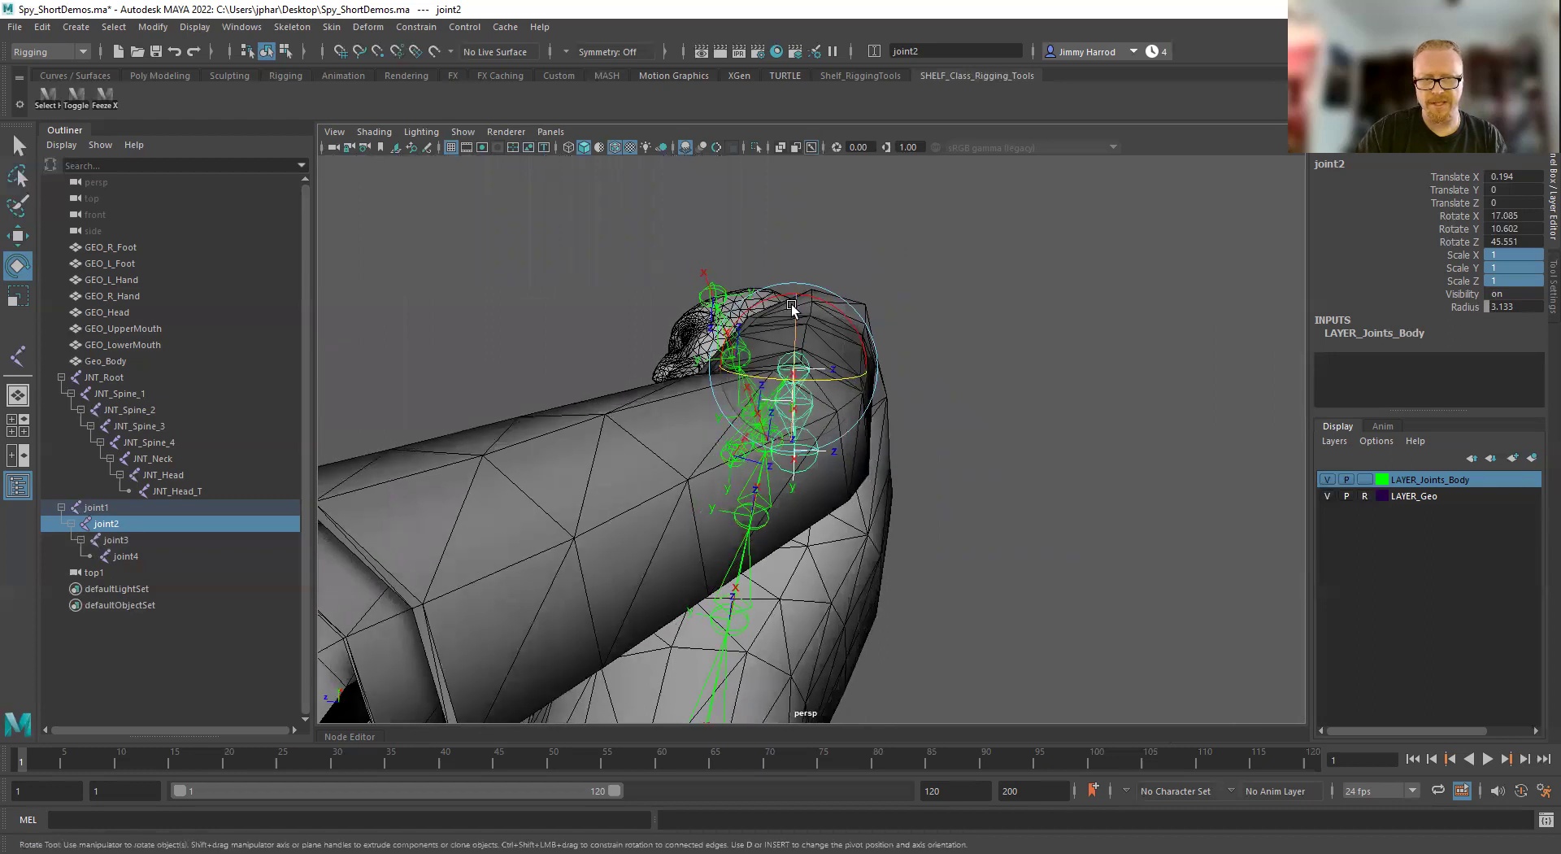
Refine the second joint's rotation to about X 7.3, Y 11.4, Z 45.7 so the chain runs inside the sleeve
alt+drag(800, 385, 813, 368)
drag(828, 312, 831, 325)
drag(830, 378, 981, 407)
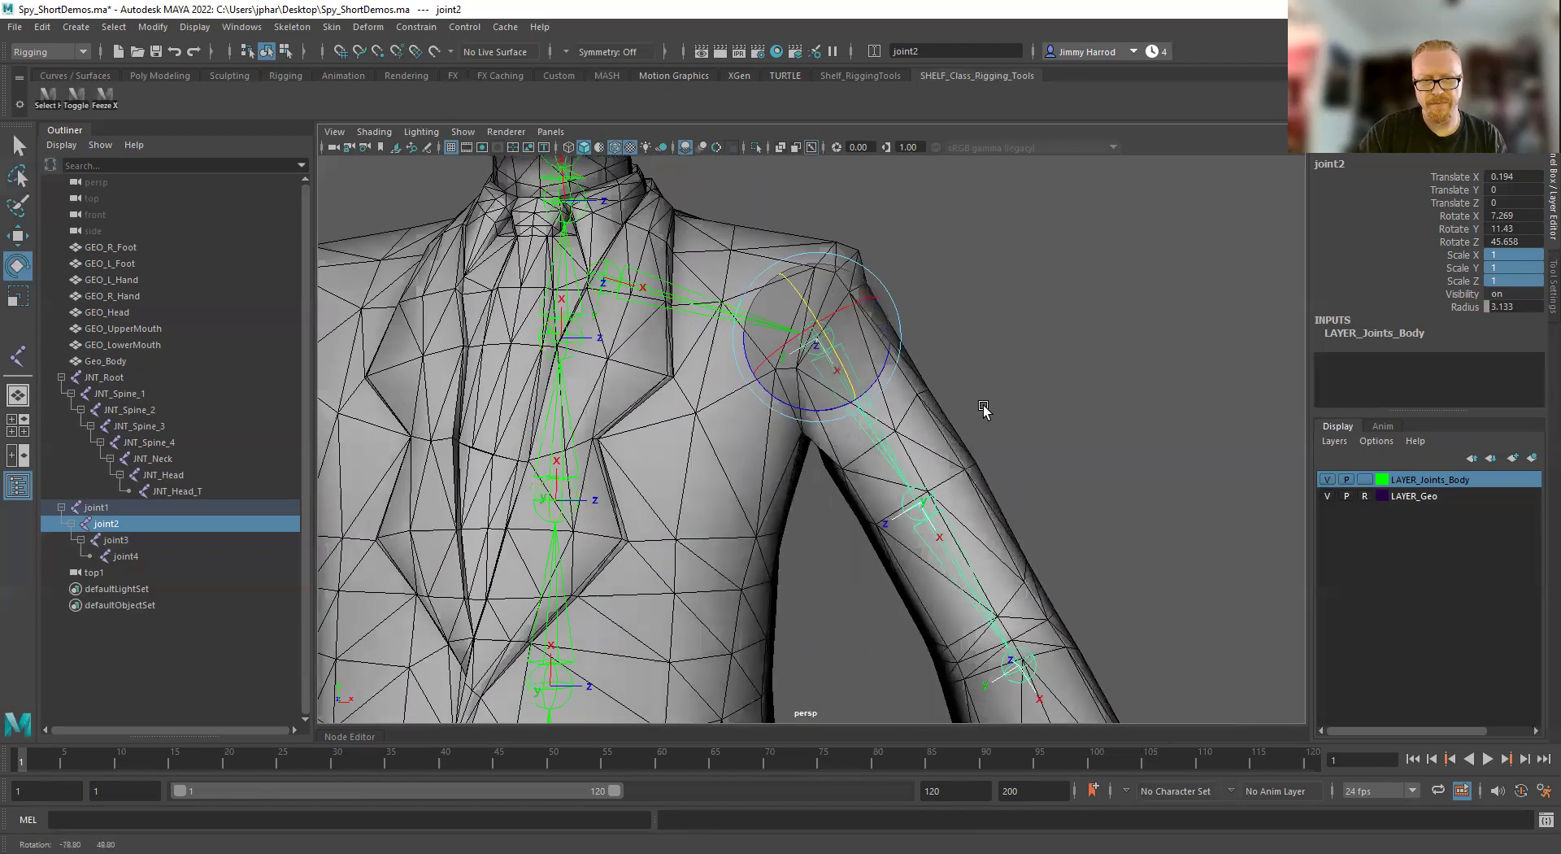
Scale the second joint uniformly to about 1.844 so the third joint reaches the elbow
key(r)
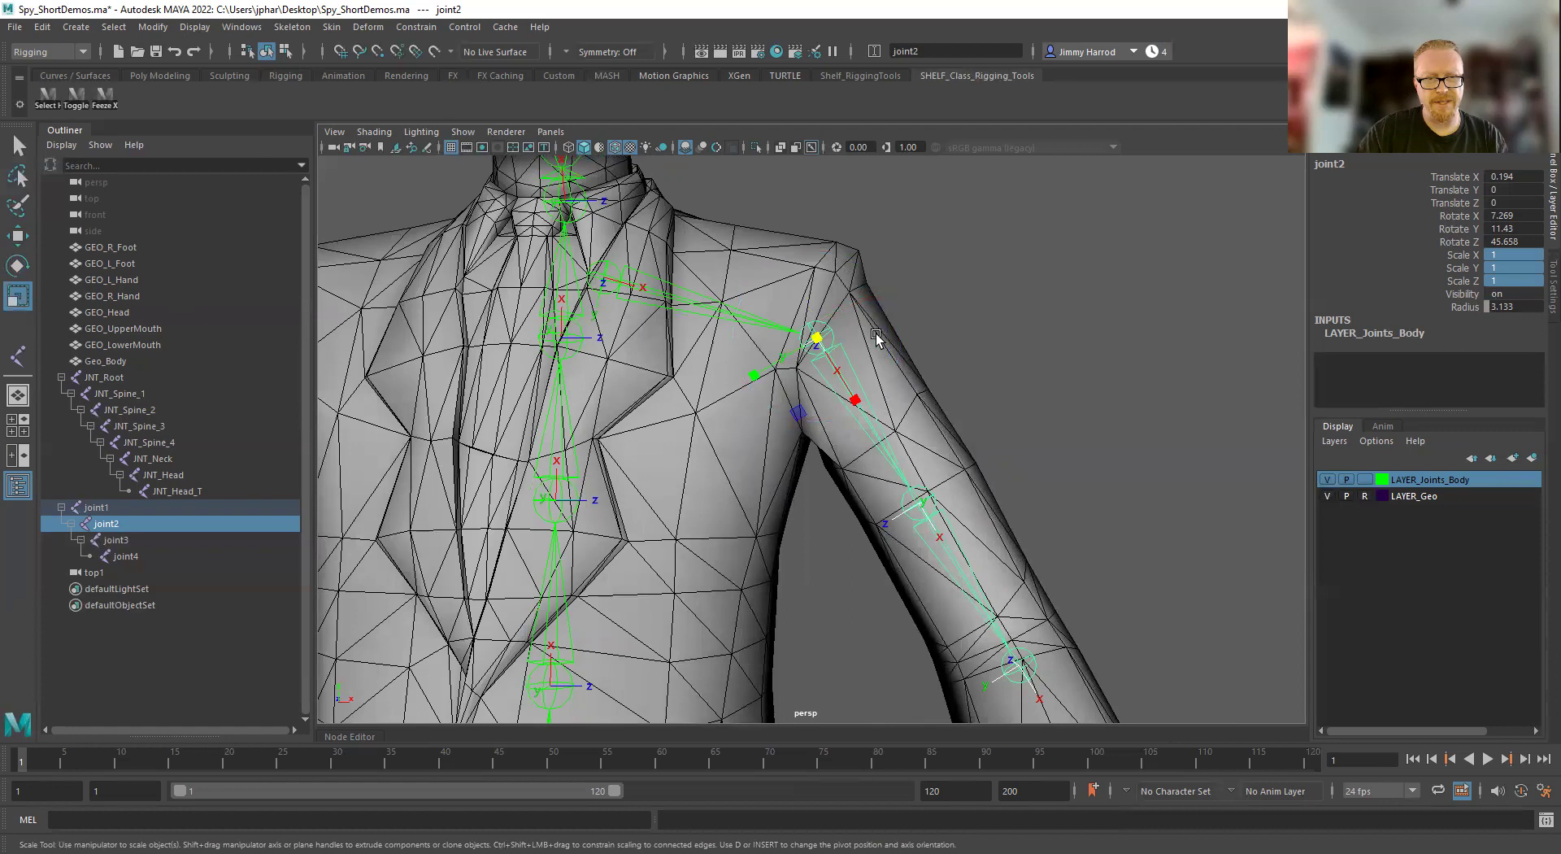
drag(817, 337, 828, 333)
middle_drag(1021, 299, 1128, 285)
alt+drag(1128, 285, 944, 289)
Rotate the second joint to about X 24.1, Y 6.9, Z 45.1, test a further bend and undo that test rotation
click(20, 268)
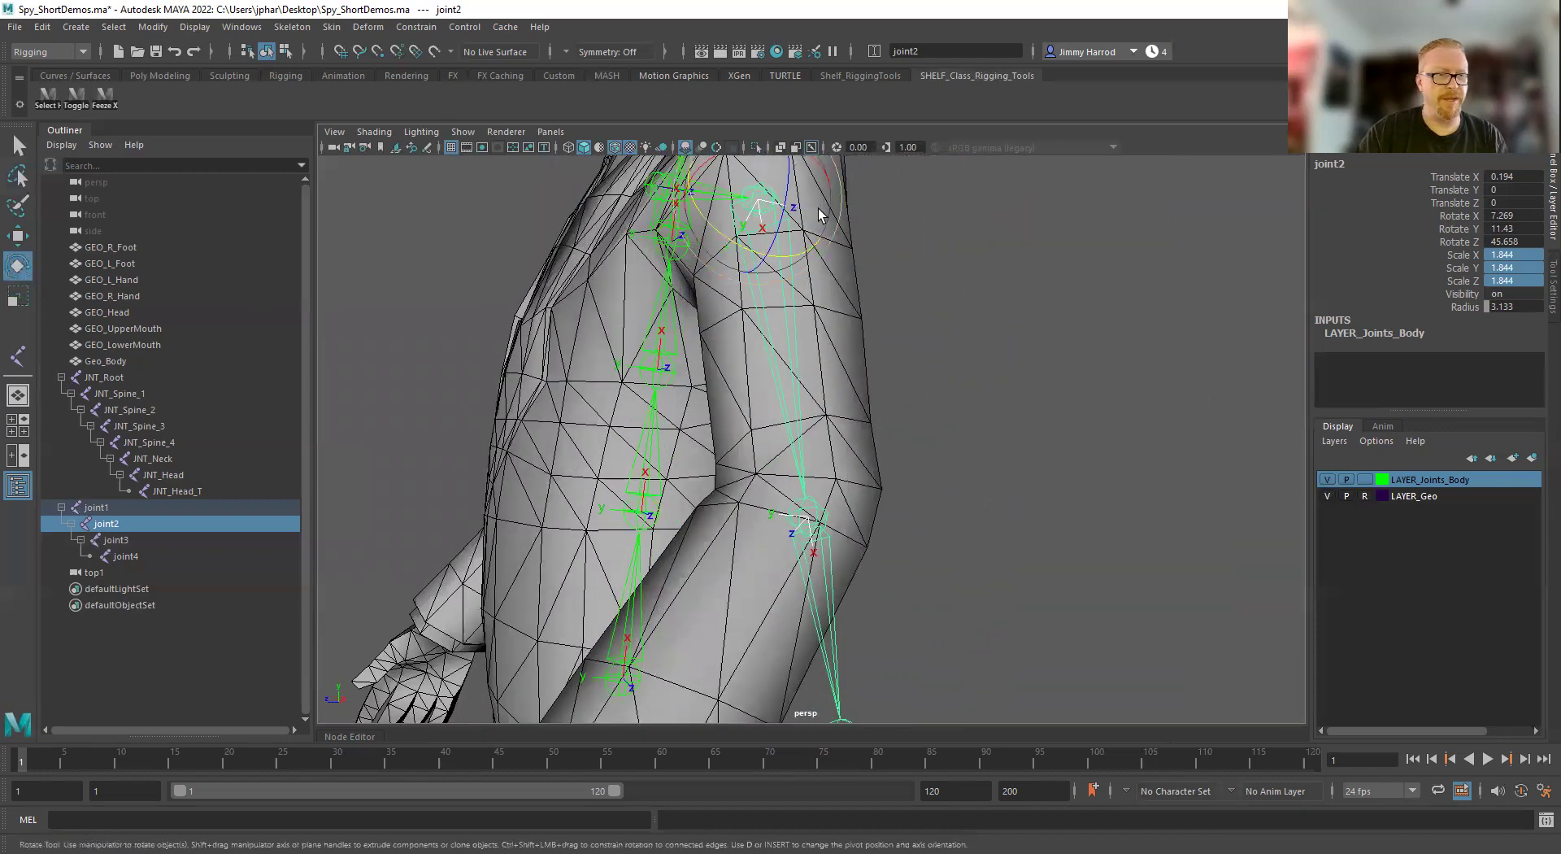
click(755, 252)
alt+drag(763, 260, 741, 205)
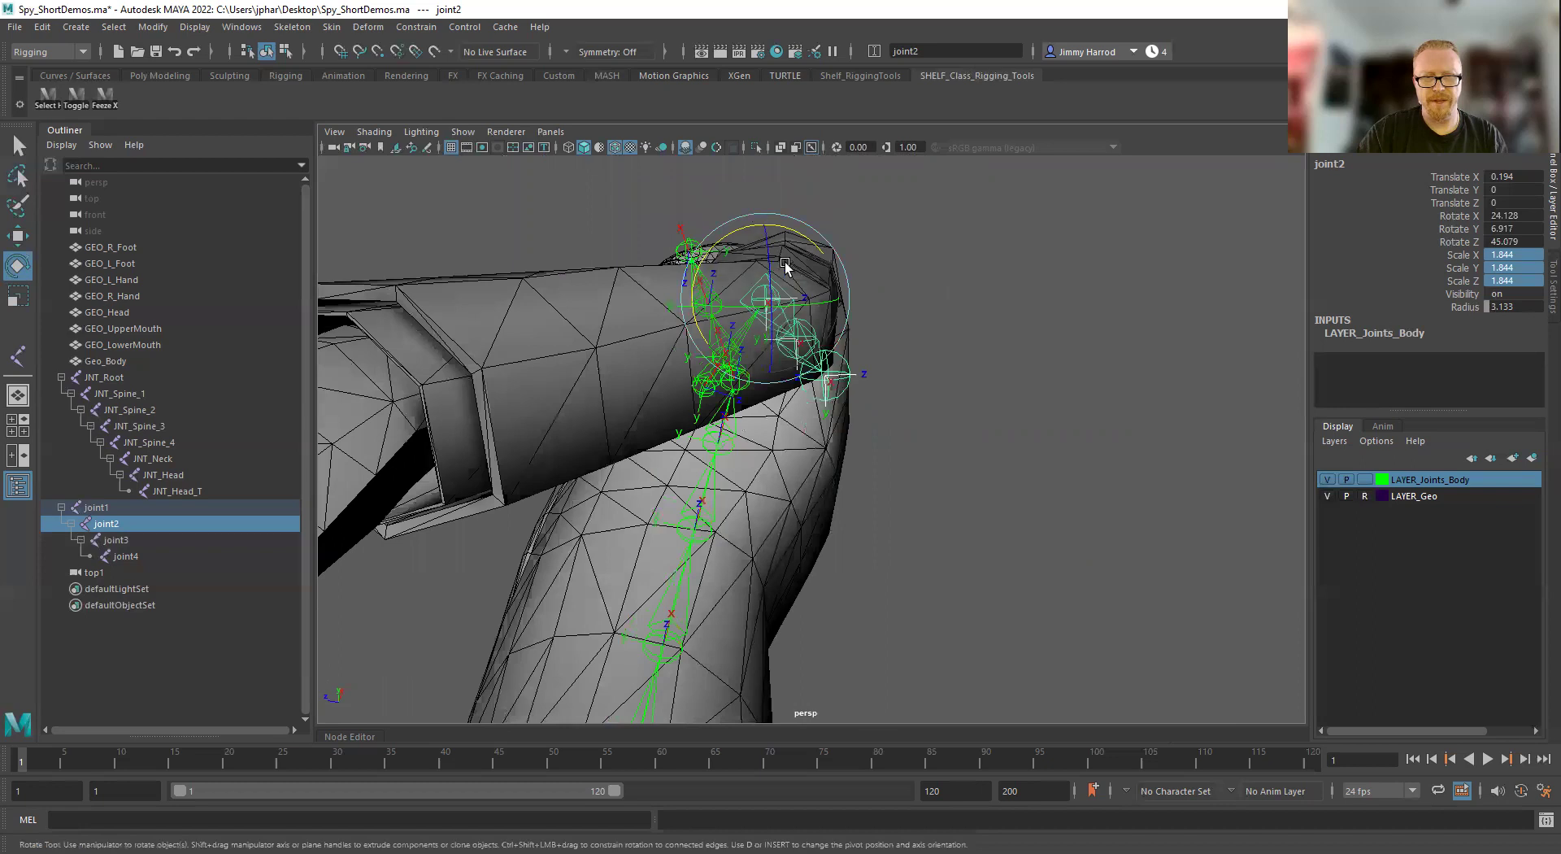
drag(800, 302, 946, 403)
key(ctrl+z)
scroll(943, 403, down, 2)
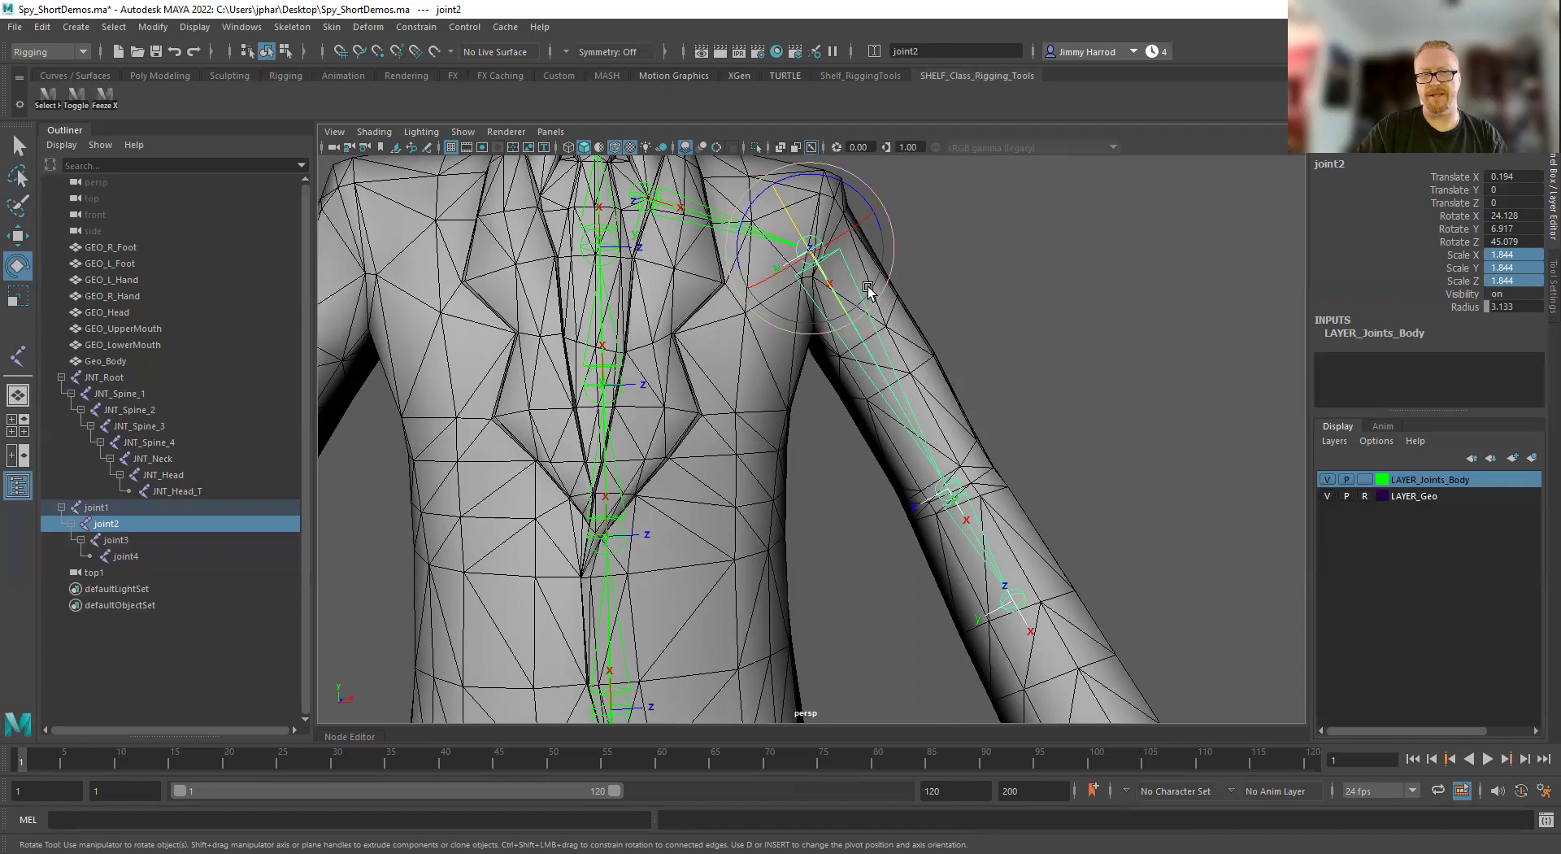
Refine the second joint's rotation to about X 24.1, Y 9.1, Z 45.0, centring the chain in the upper arm from front and side
drag(869, 203, 870, 204)
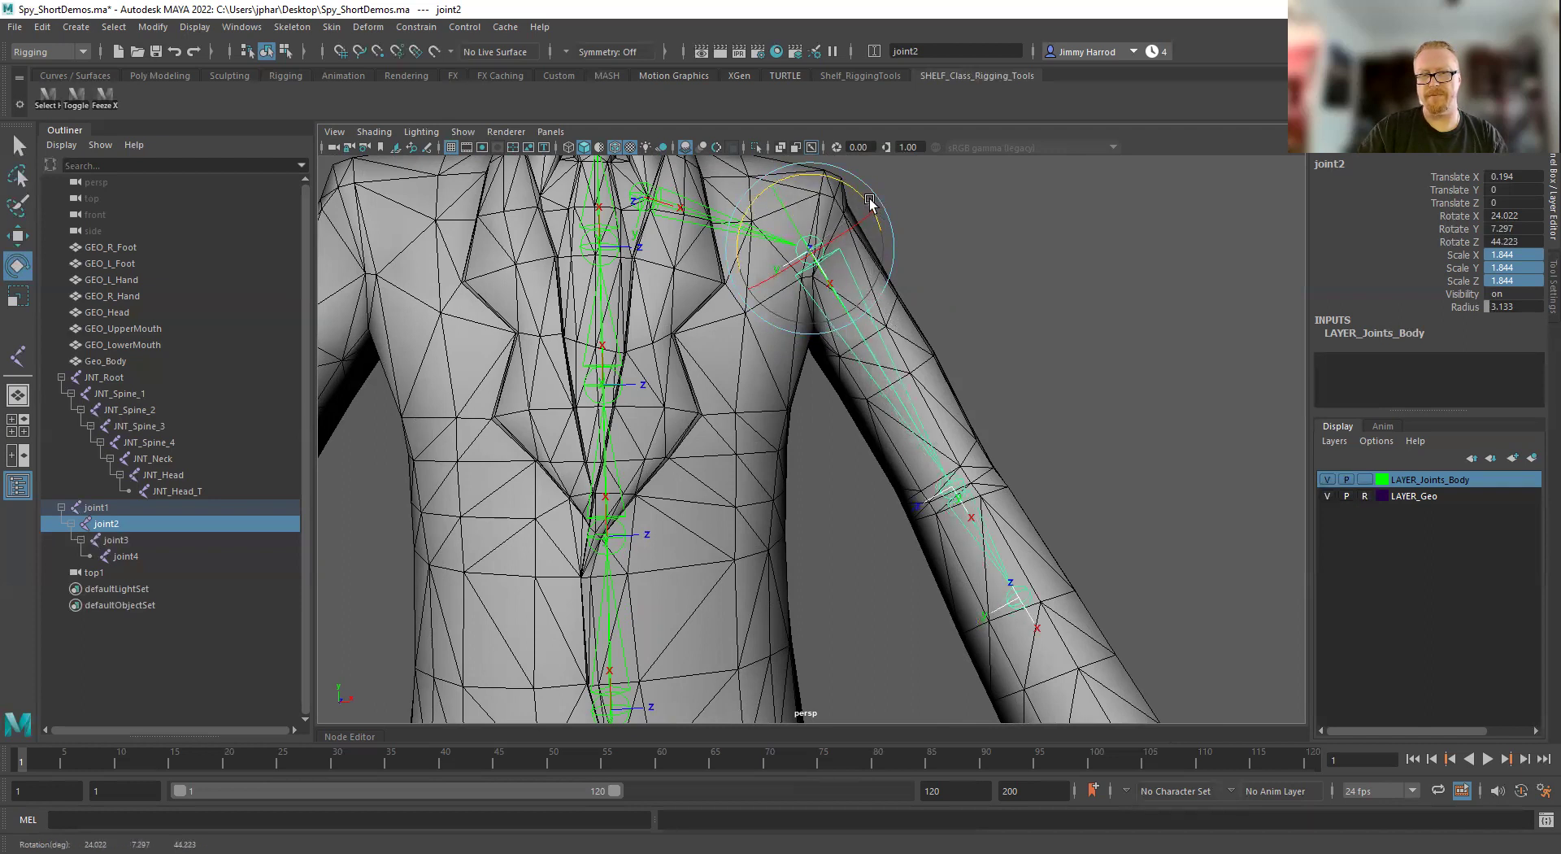
alt+drag(888, 335, 712, 351)
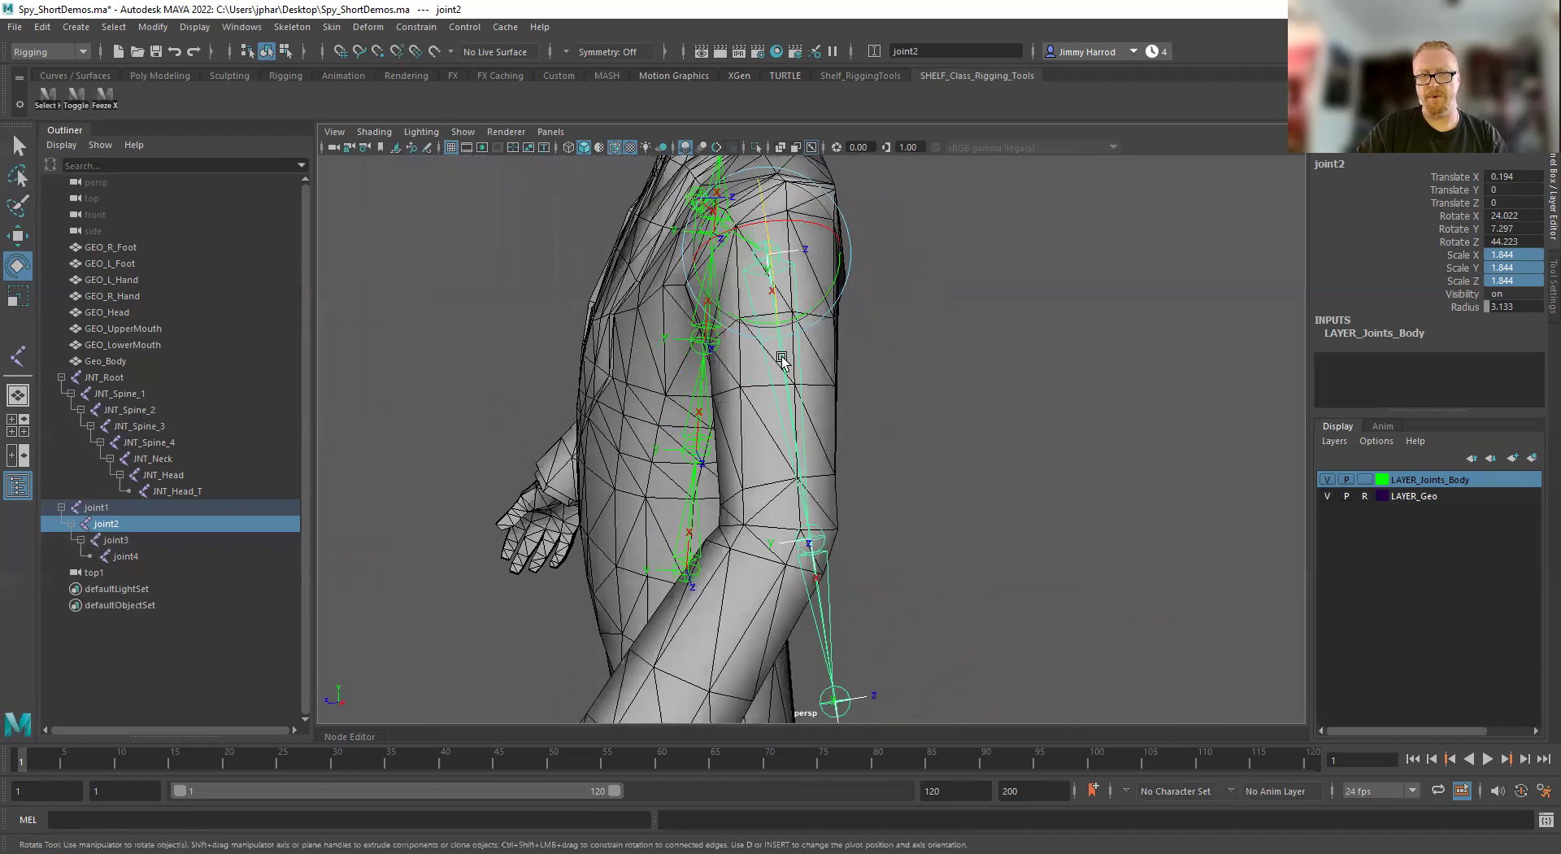
alt+drag(791, 486, 789, 478)
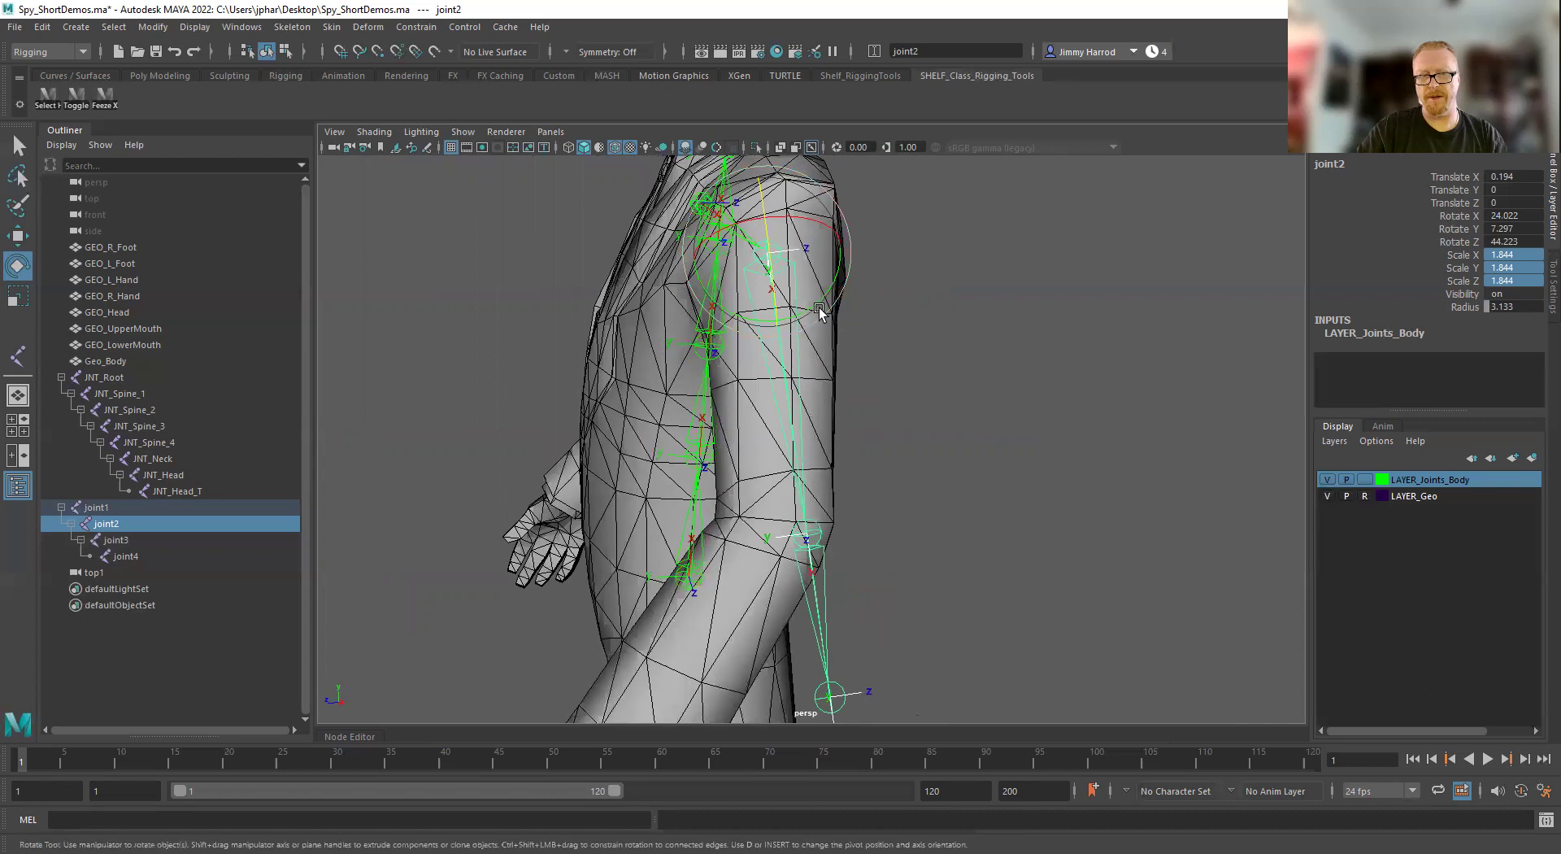
drag(817, 304, 772, 540)
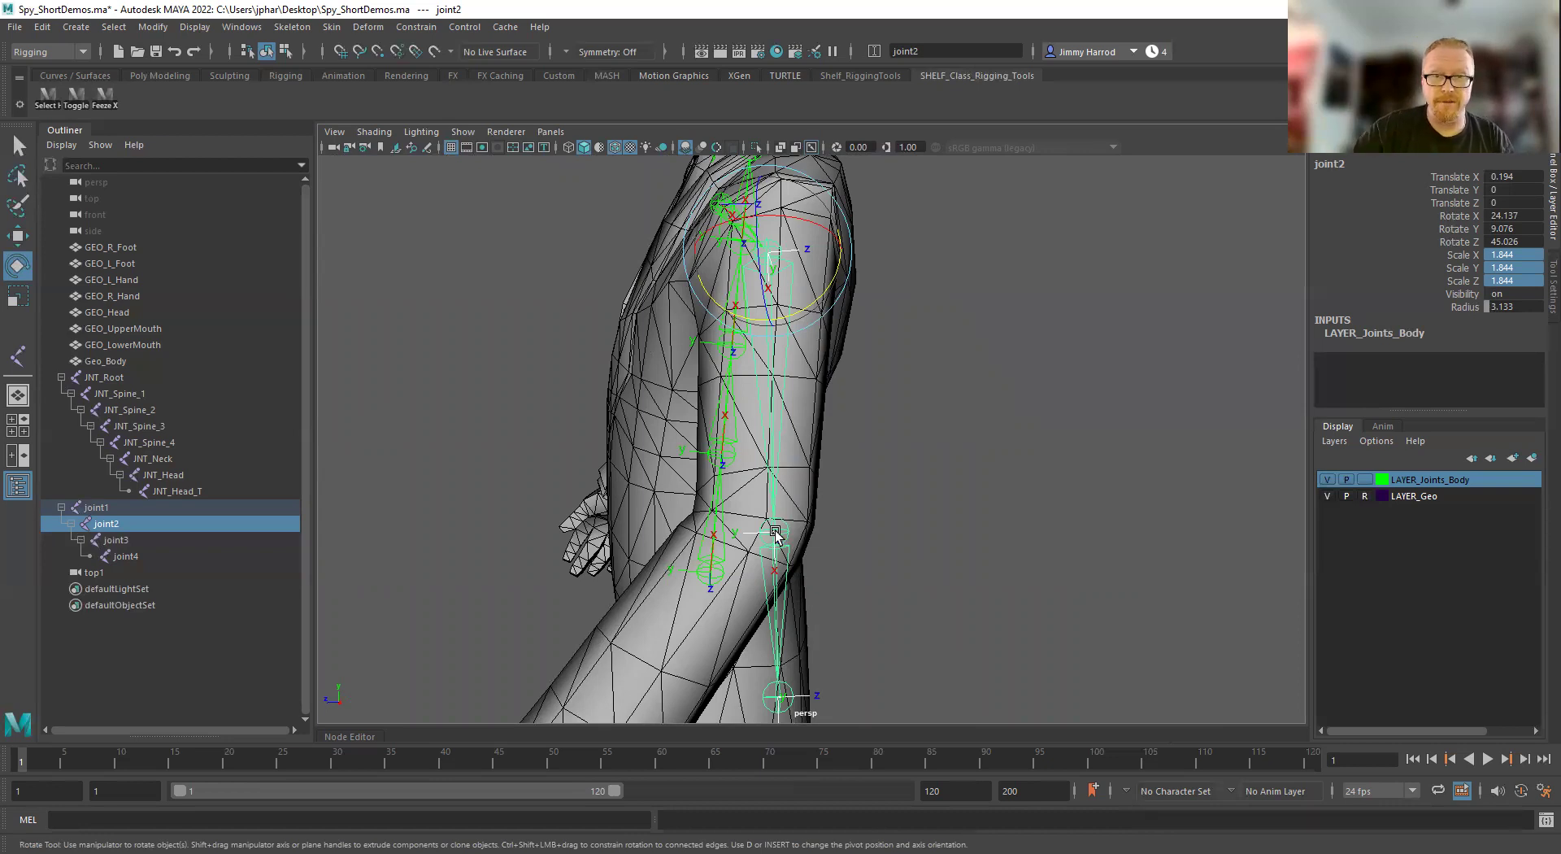
Check the upper arm's alignment from the front and freeze the second joint's transformations
alt+drag(775, 534, 966, 493)
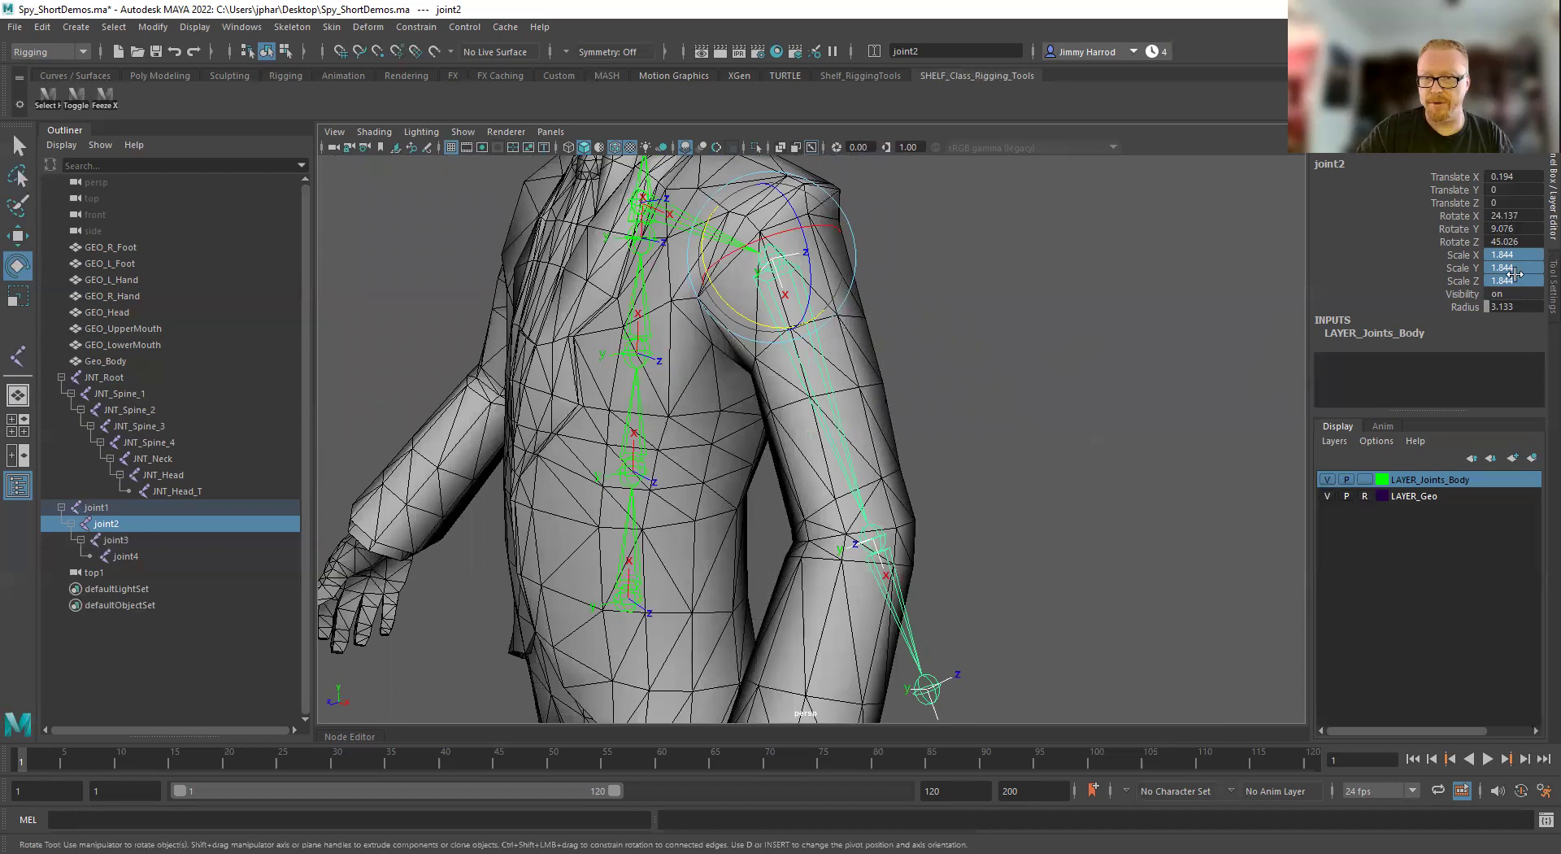
alt+drag(1049, 341, 1073, 342)
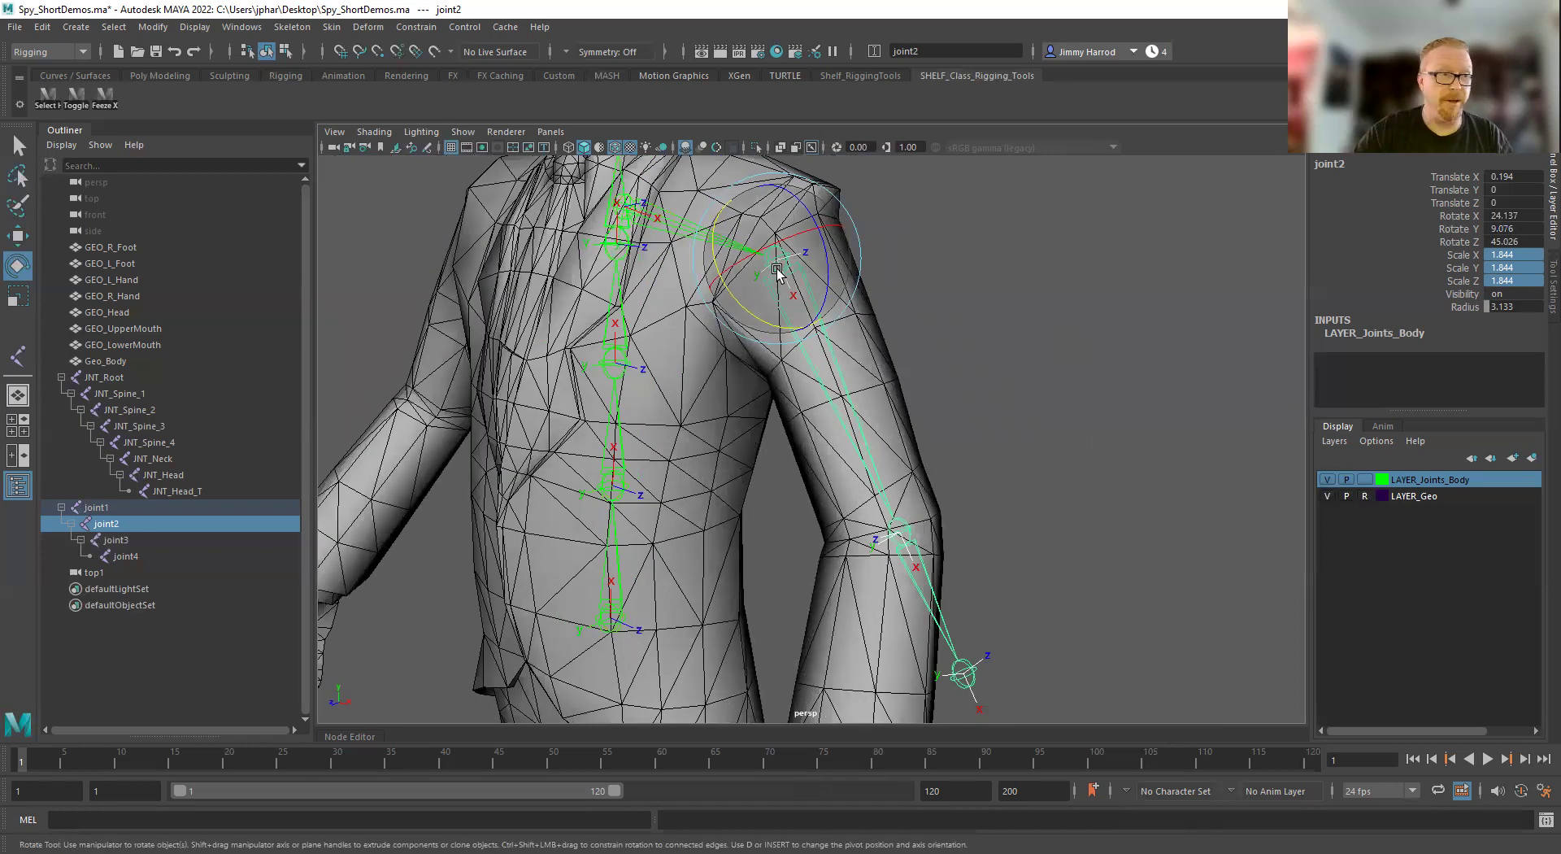
click(106, 98)
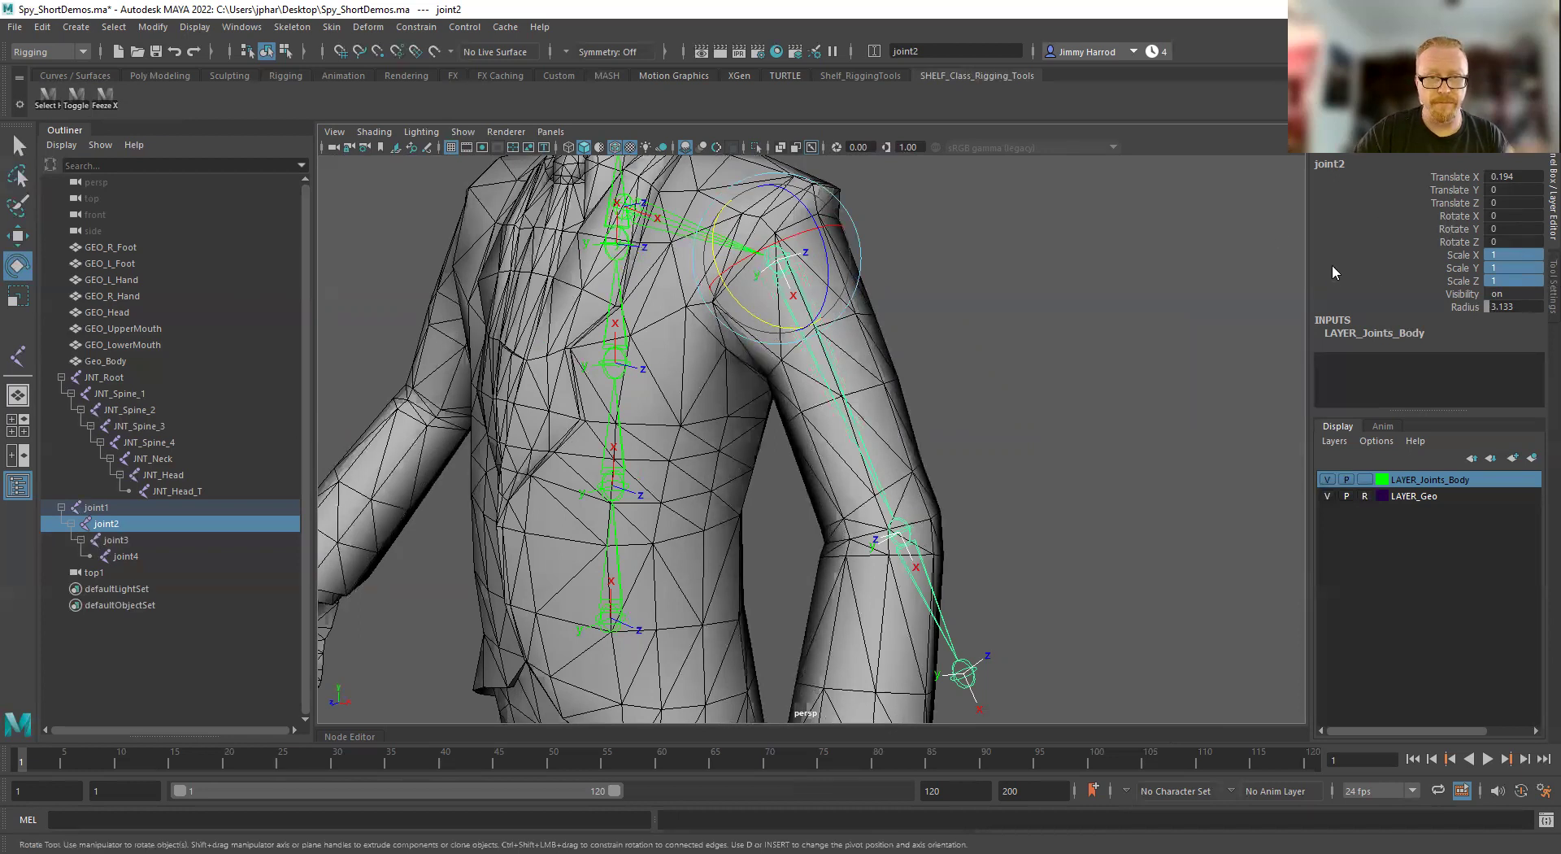
Select the third joint at the elbow and rotate it about Z to about 38.6 to follow the forearm
click(907, 529)
alt+middle_drag(1026, 530, 1011, 386)
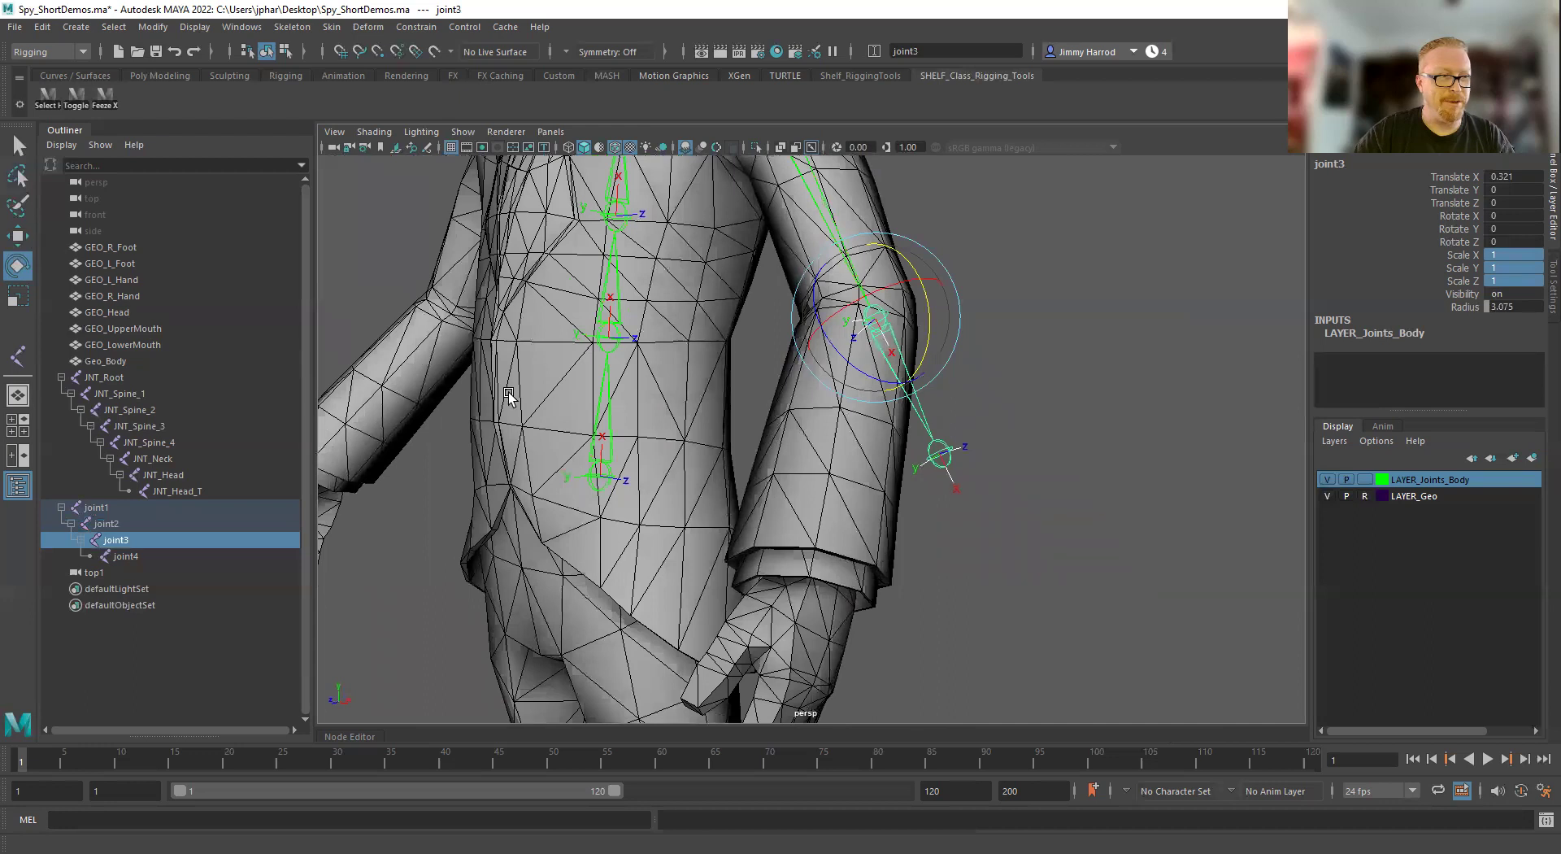
drag(854, 358, 766, 358)
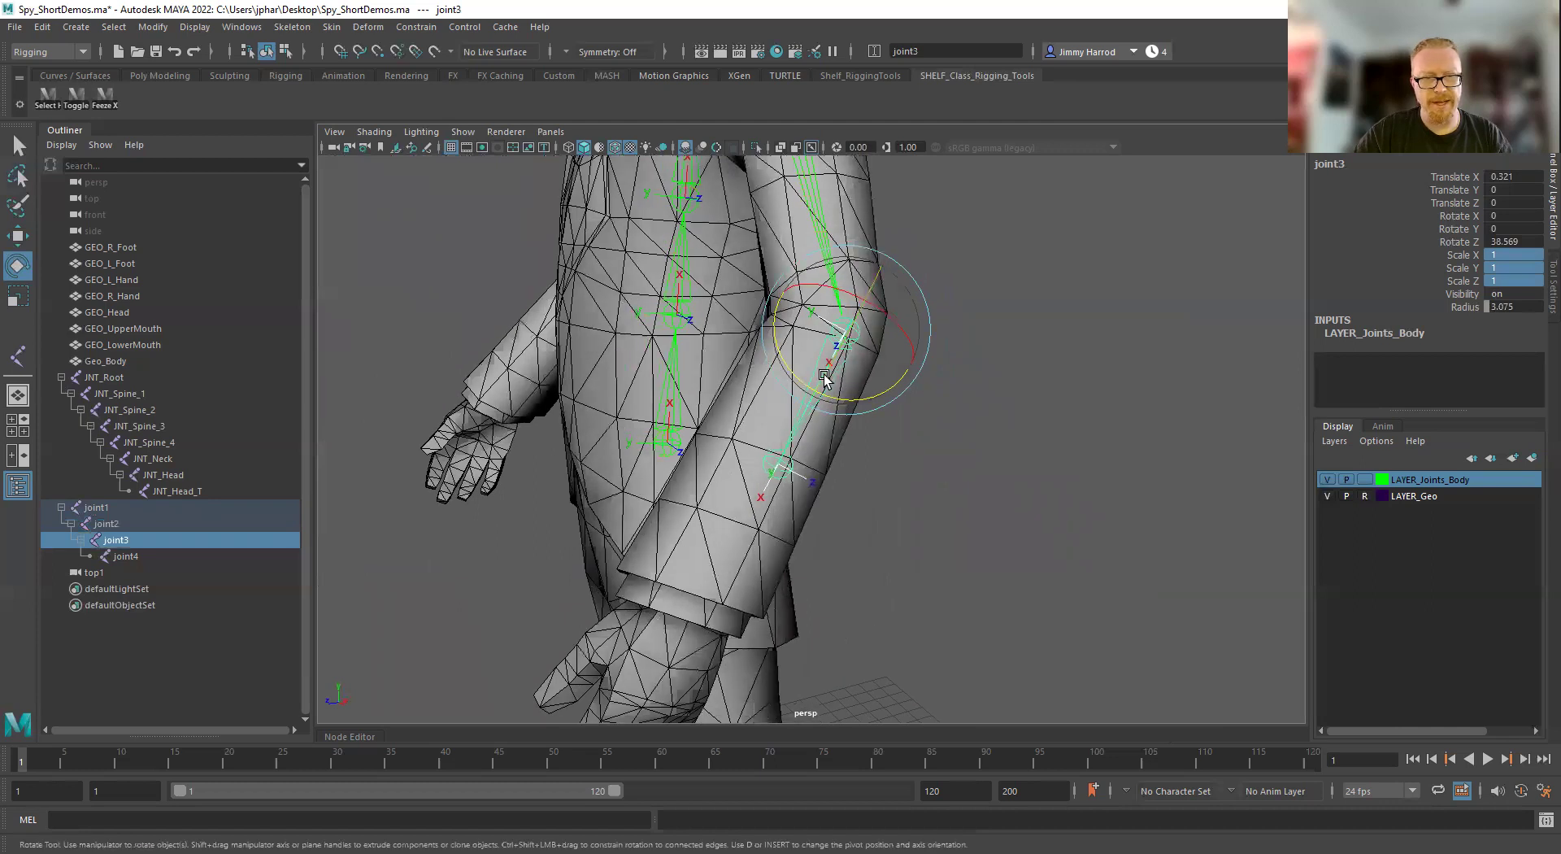
Check the elbow in the side view and rotate the third joint about X to about -15.9 along the forearm
key(space)
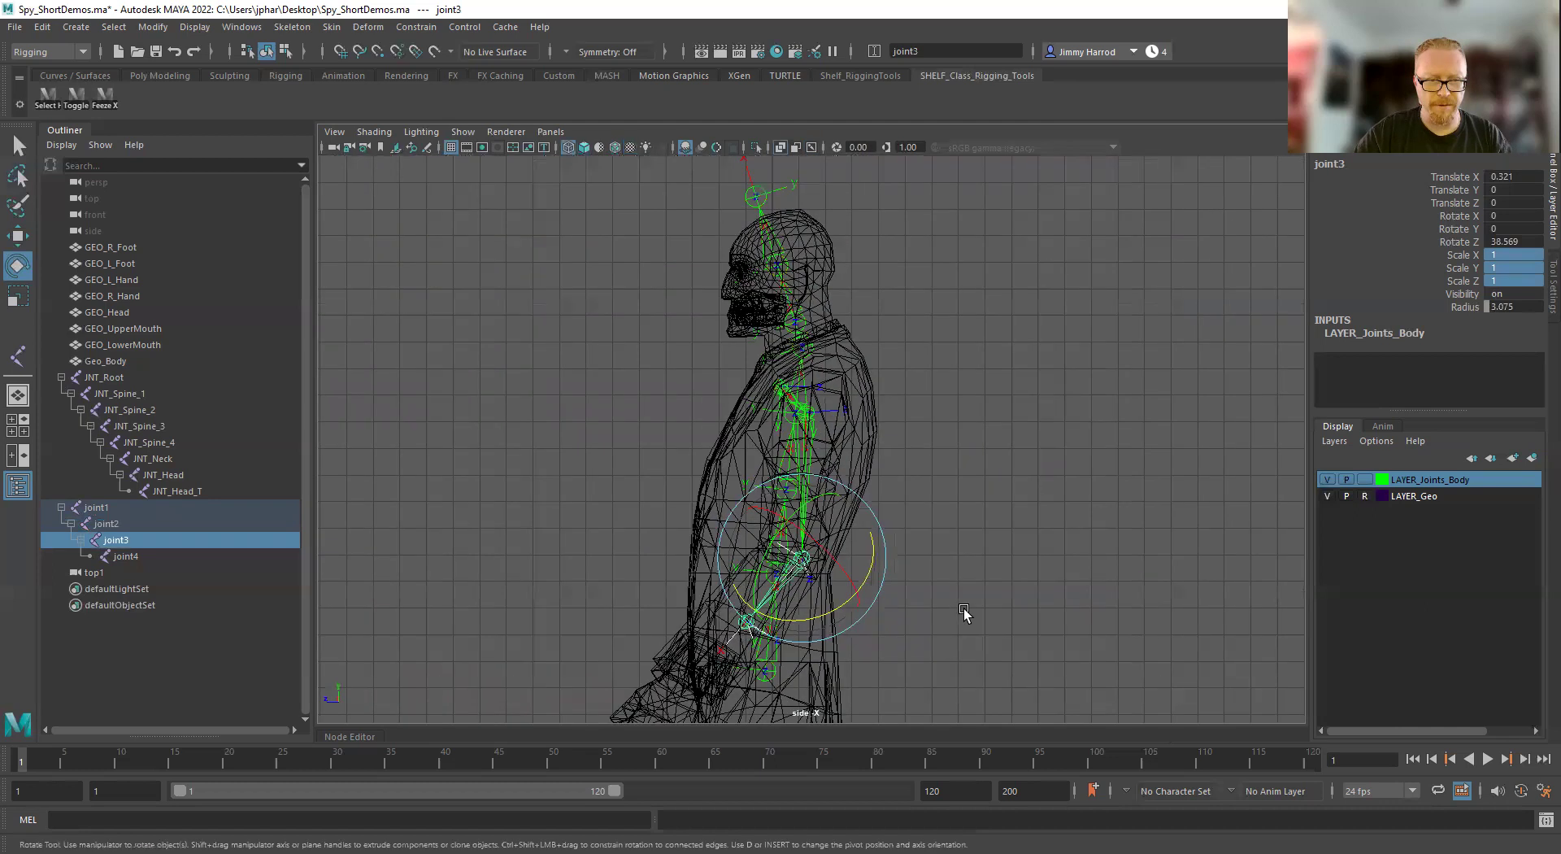
scroll(1002, 457, up, 4)
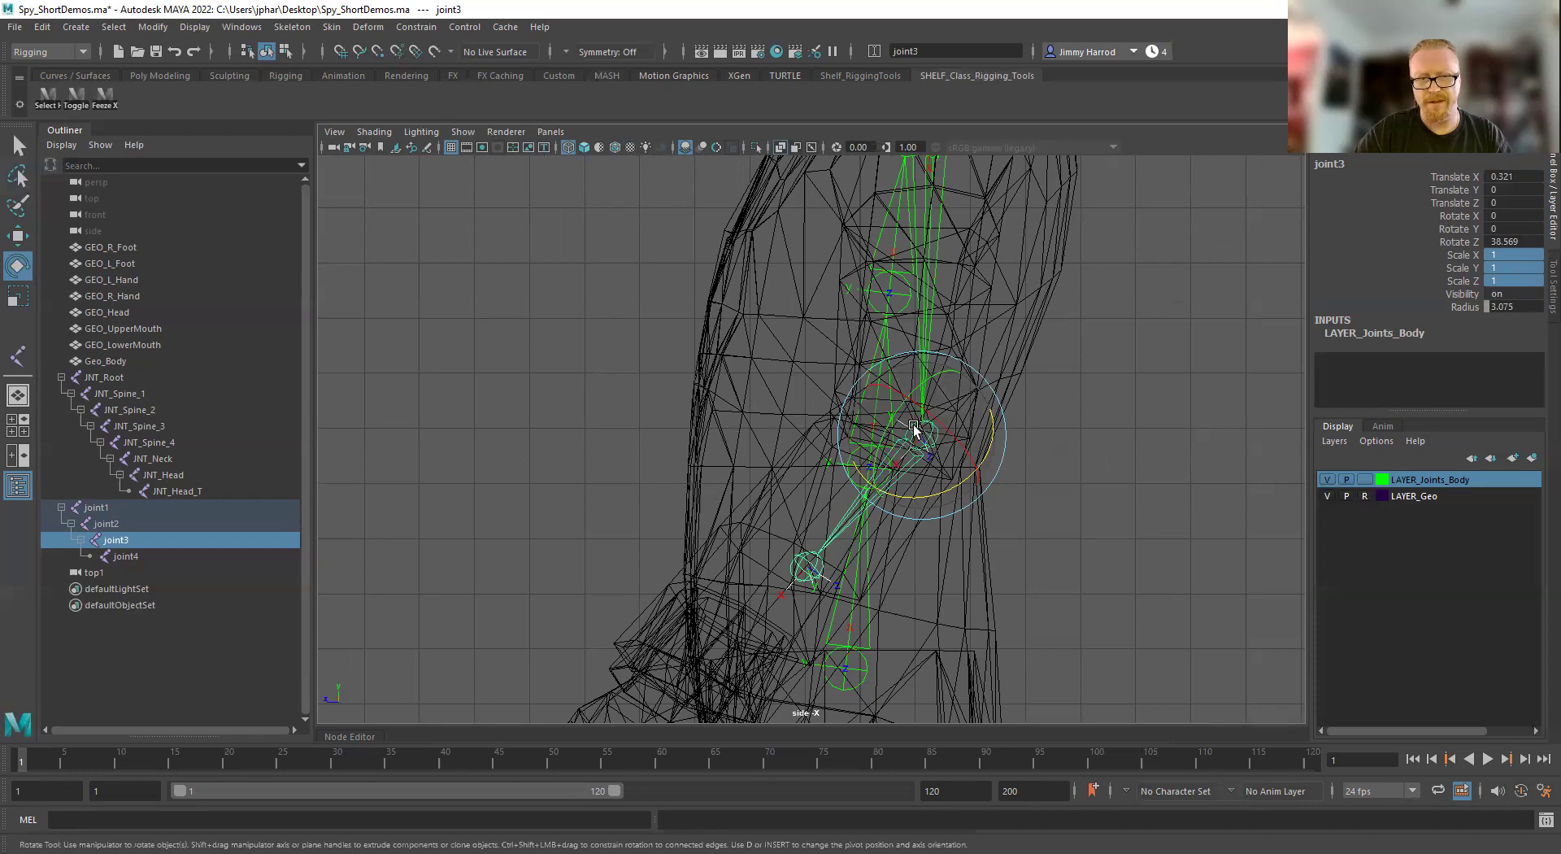
key(space)
alt+drag(1049, 314, 1076, 279)
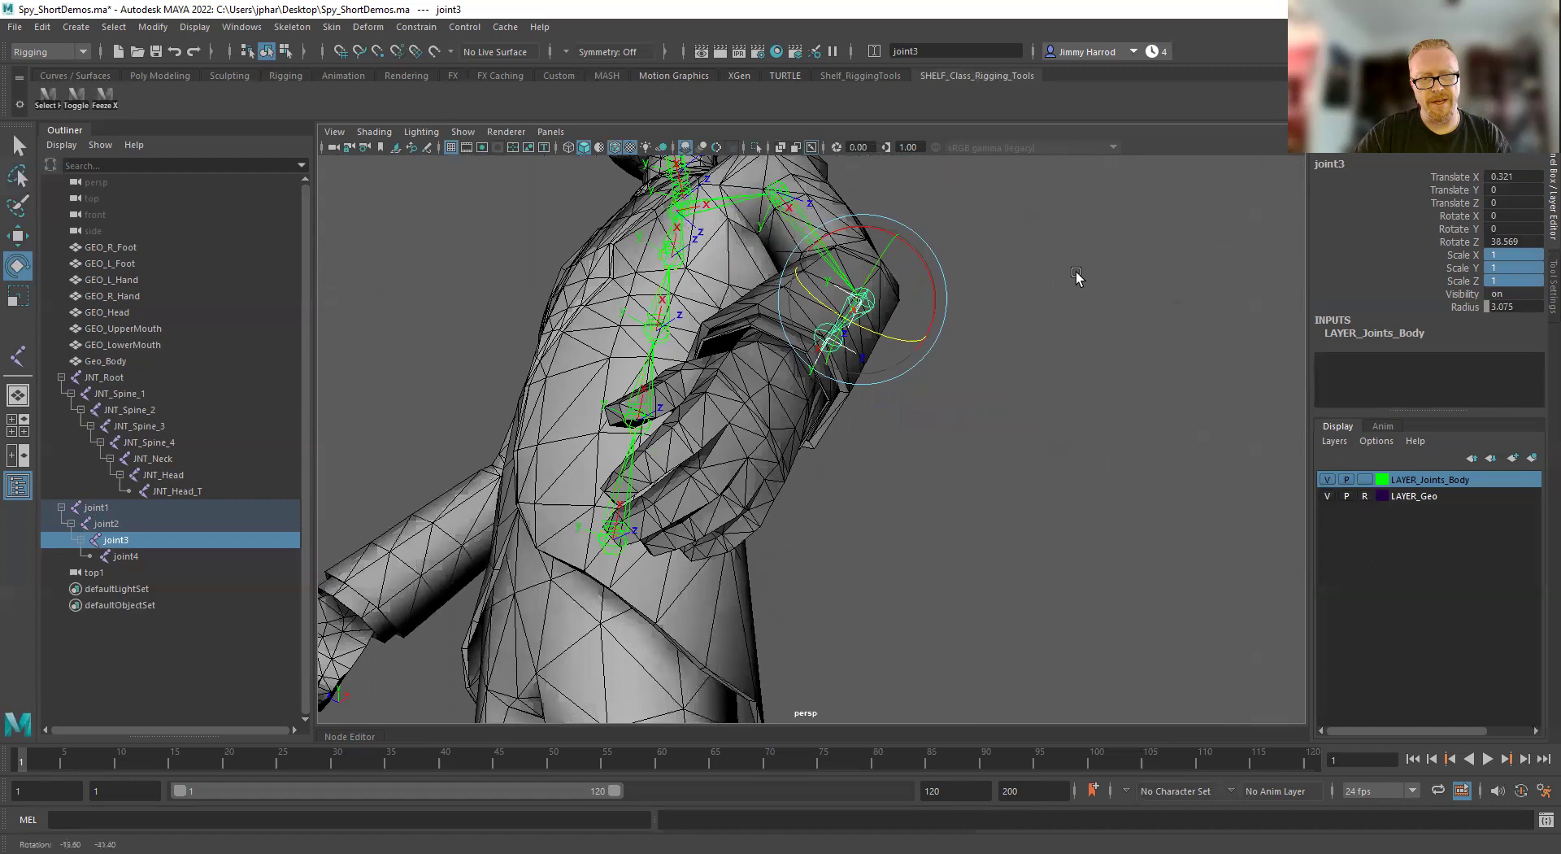
mouse_move(920, 266)
mouse_down()
mouse_move(929, 279)
mouse_move(927, 248)
mouse_move(903, 244)
mouse_move(895, 266)
mouse_up()
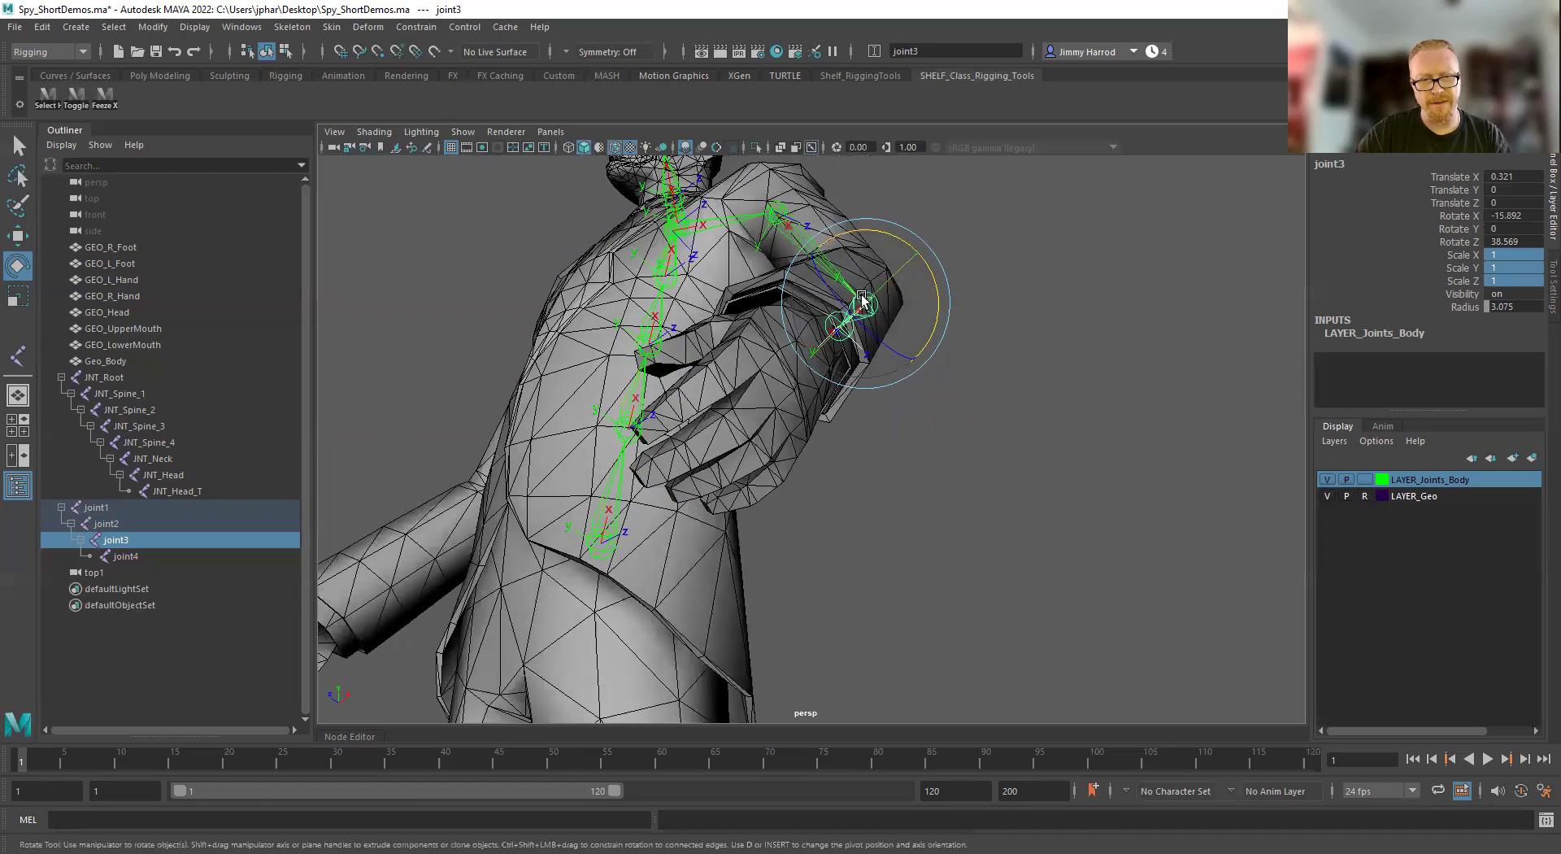
mouse_move(923, 268)
alt+mouse_down()
mouse_move(943, 353)
mouse_move(943, 268)
alt+mouse_up()
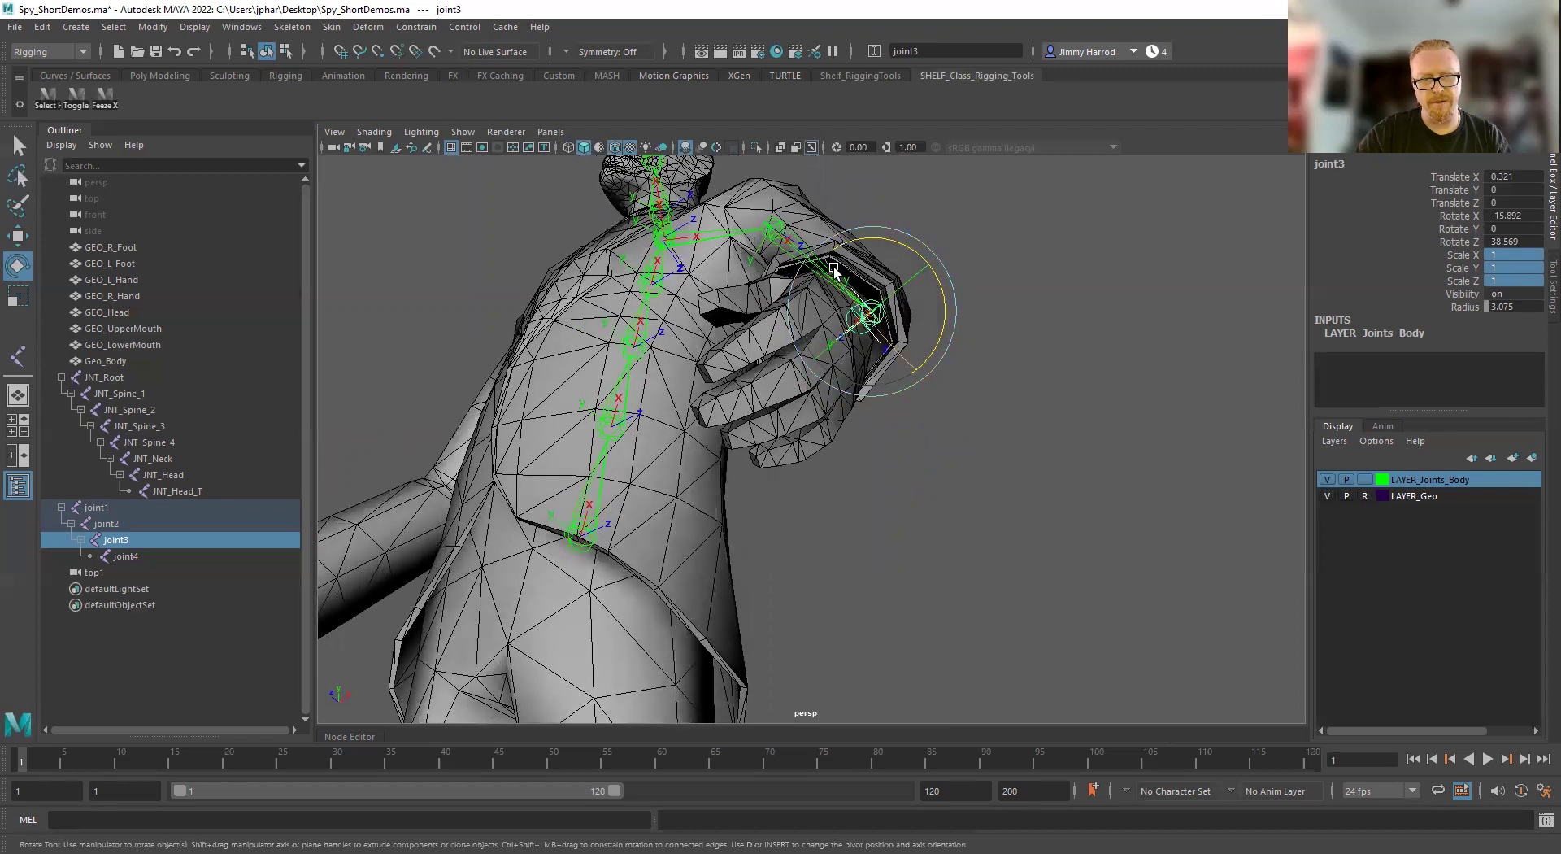
alt+drag(895, 303, 964, 355)
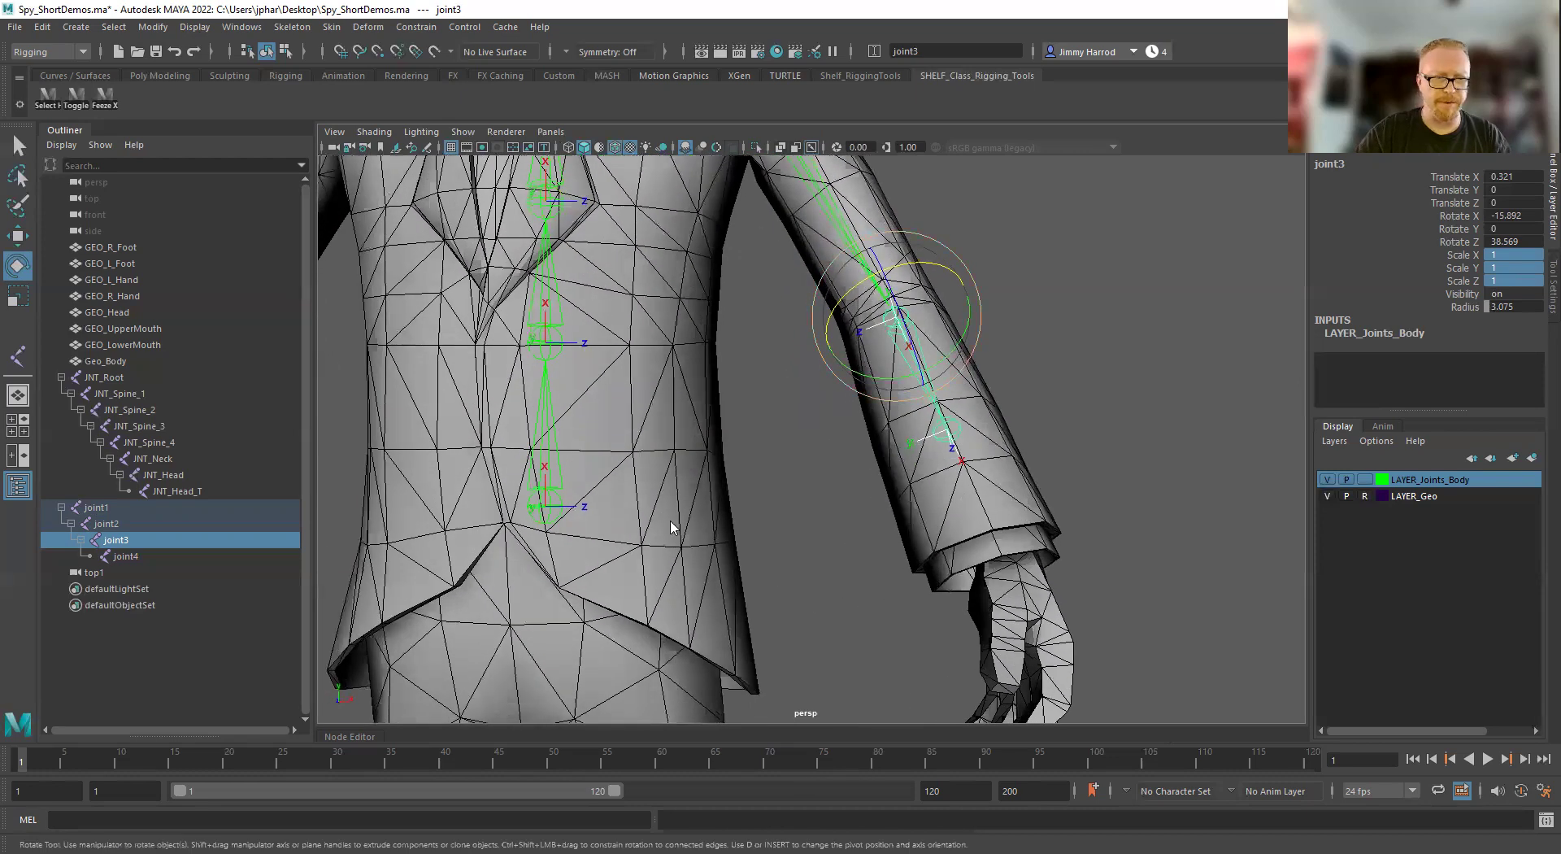
Adjust the third joint's rotation in the front view to about X -15.9, Y -2.9, Z 39.4
key(space)
key(space)
scroll(837, 456, down, 3)
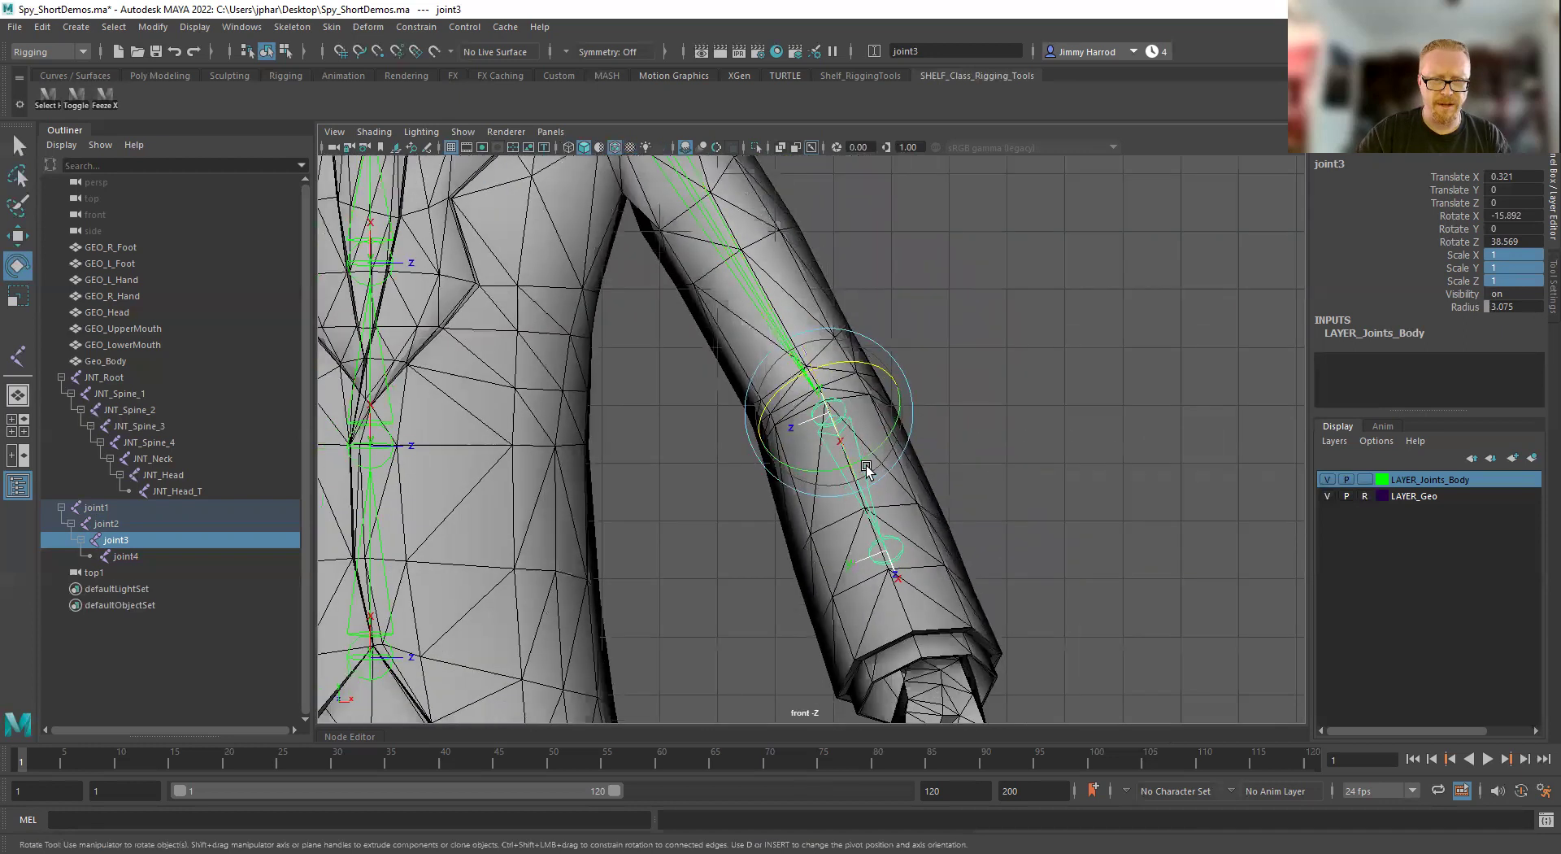
alt+middle_drag(864, 461, 881, 379)
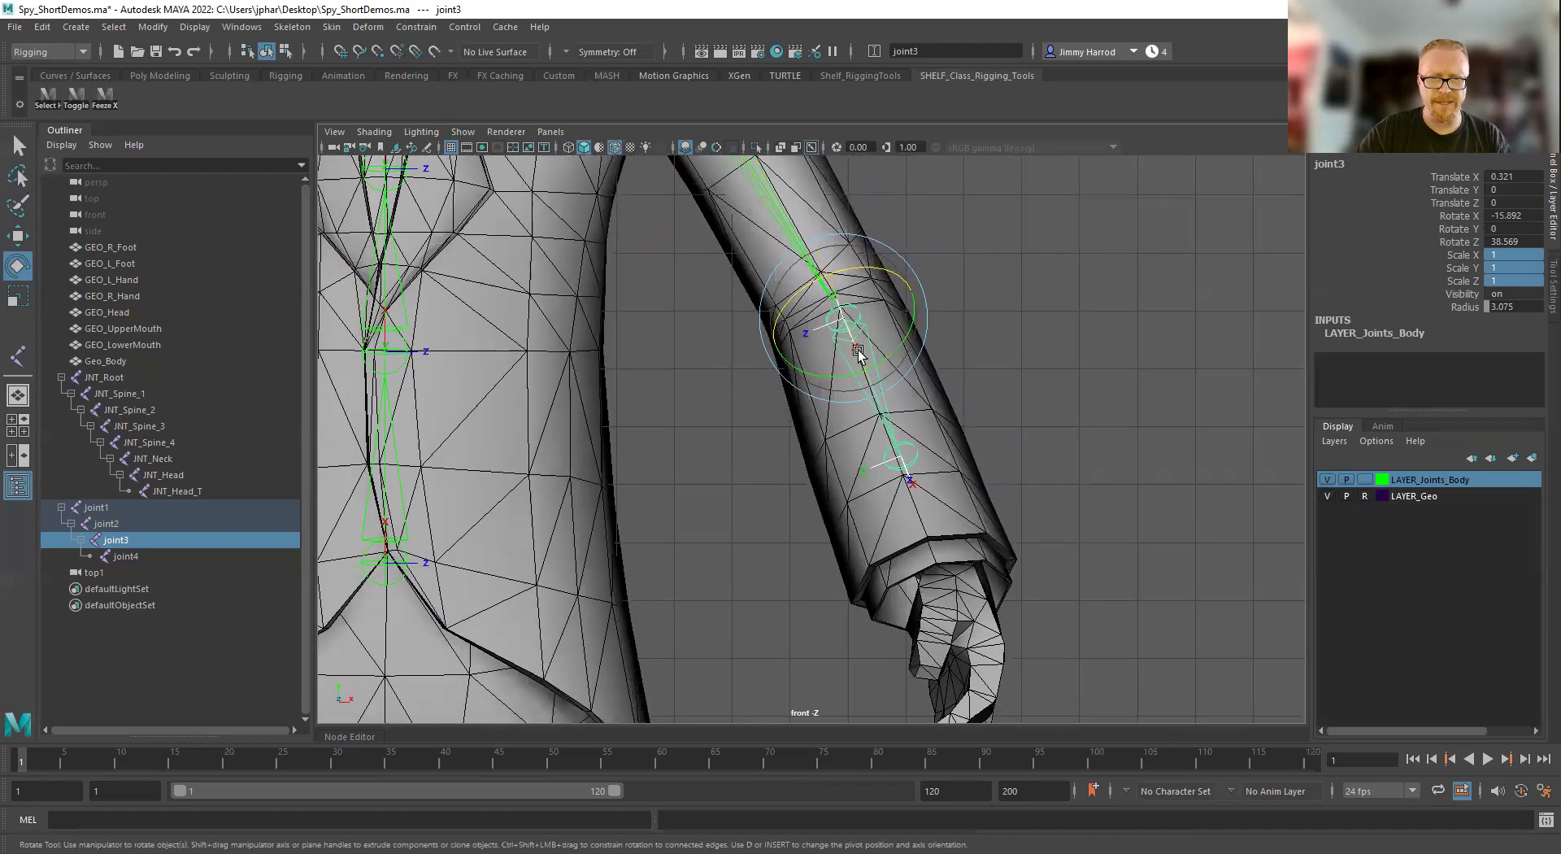
drag(889, 352, 887, 356)
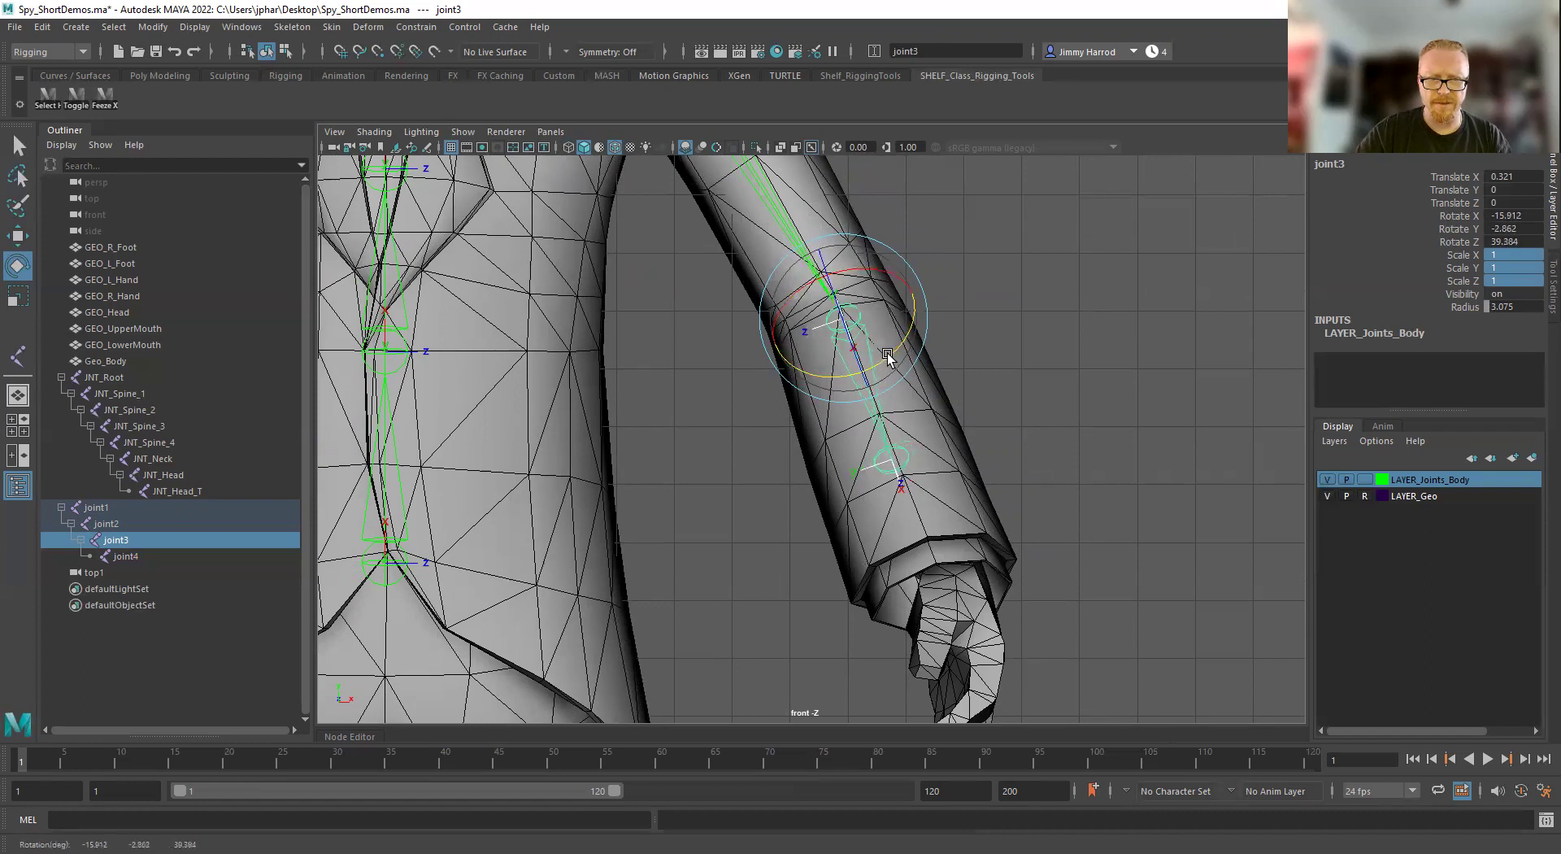
Scale the third joint uniformly to about 1.932 so the last joint reaches the wrist
key(r)
drag(843, 324, 958, 301)
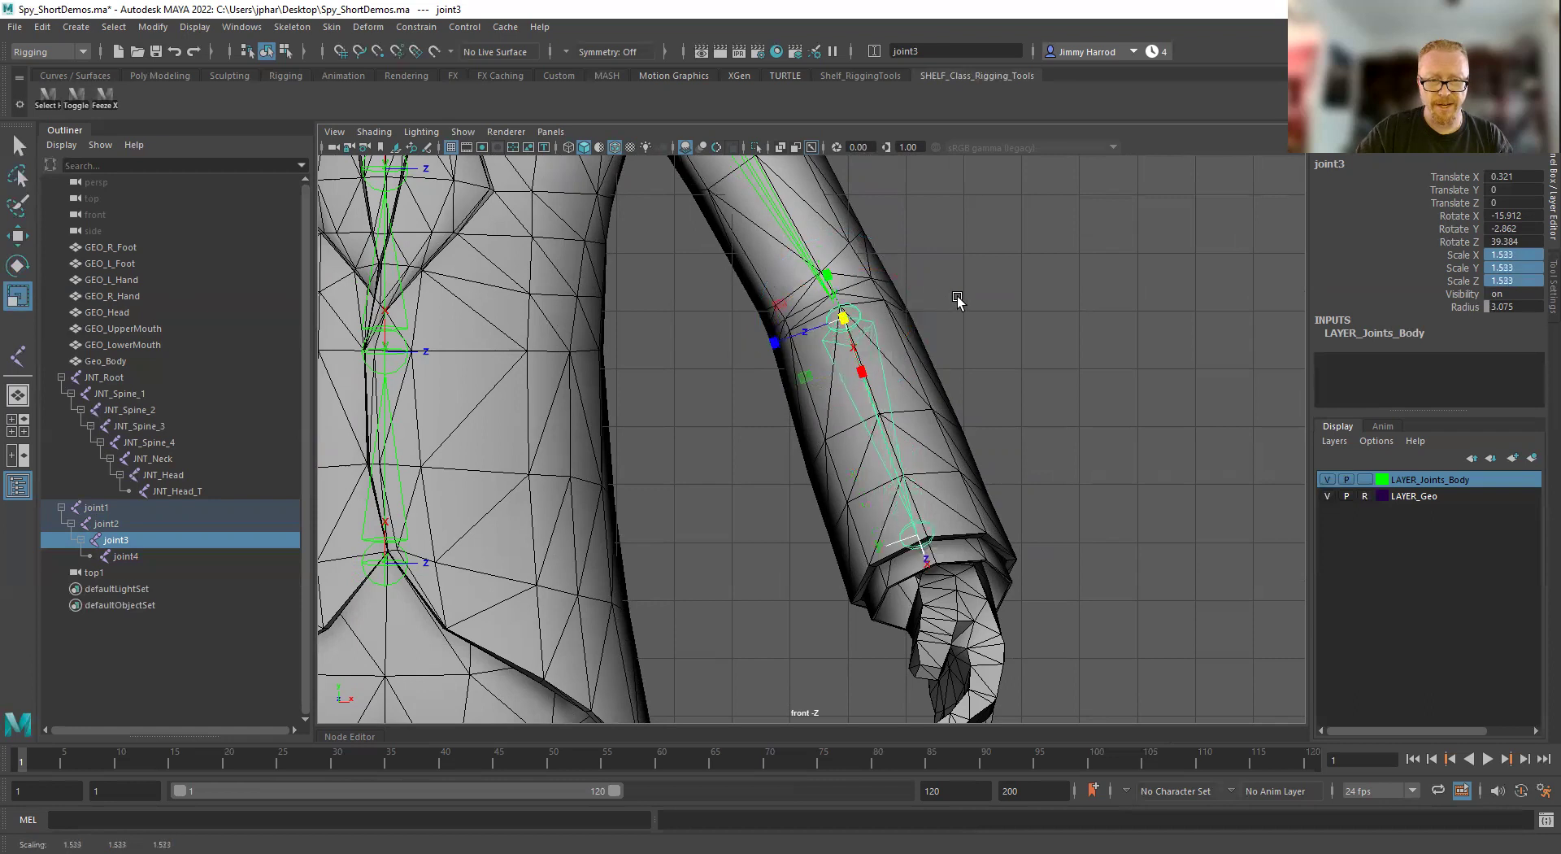
alt+drag(912, 540, 939, 528)
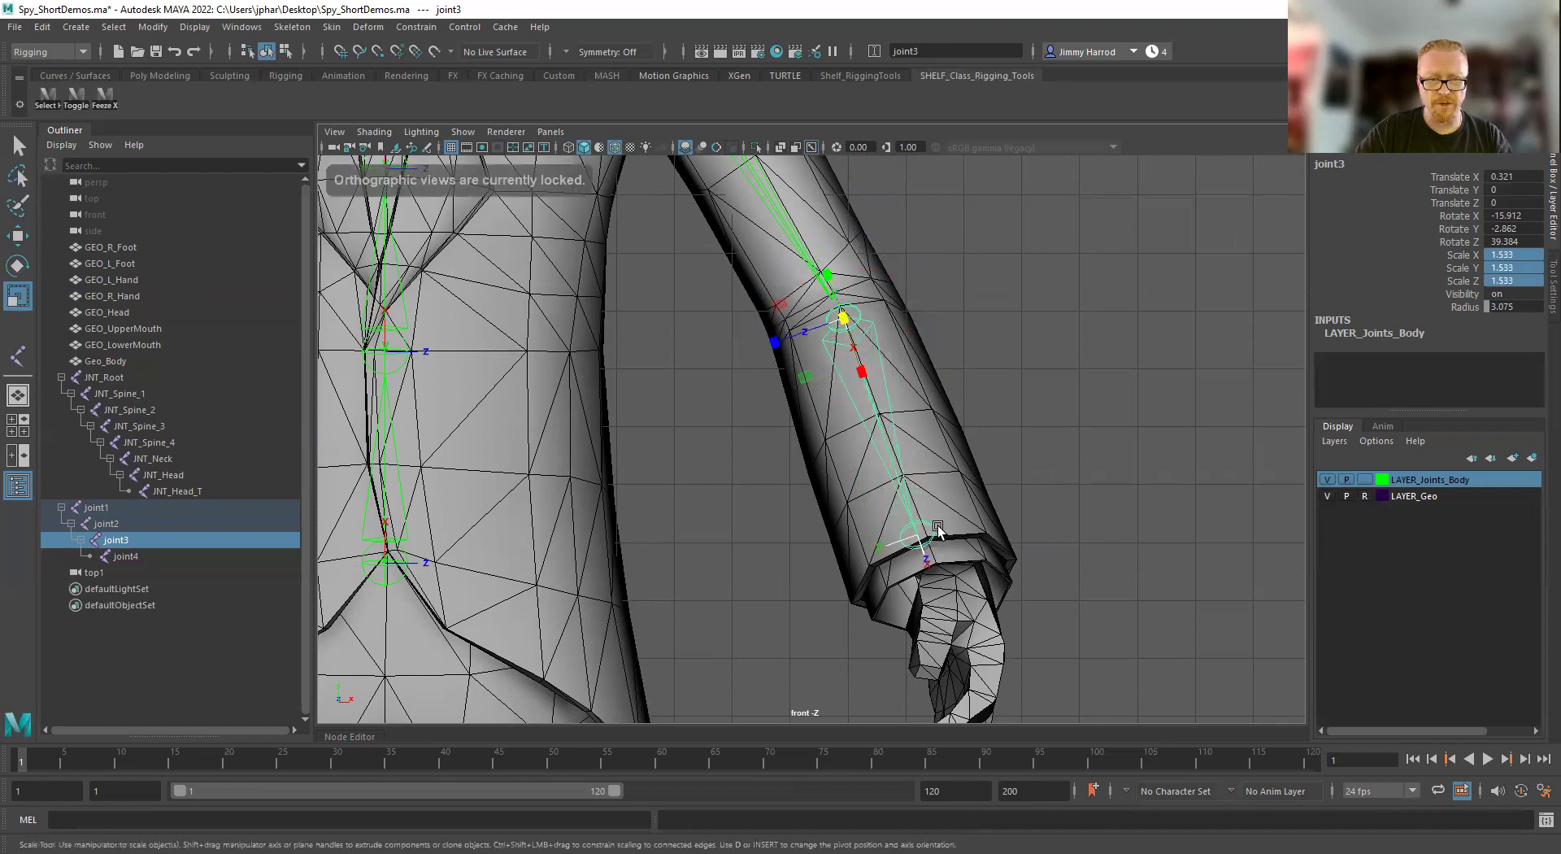
key(space)
key(space)
alt+drag(953, 370, 903, 350)
drag(839, 262, 885, 311)
Refine the third joint's rotation to about X -24.7, Y -1.1, Z 41.0 so the chain runs inside the forearm
key(e)
alt+drag(518, 361, 524, 356)
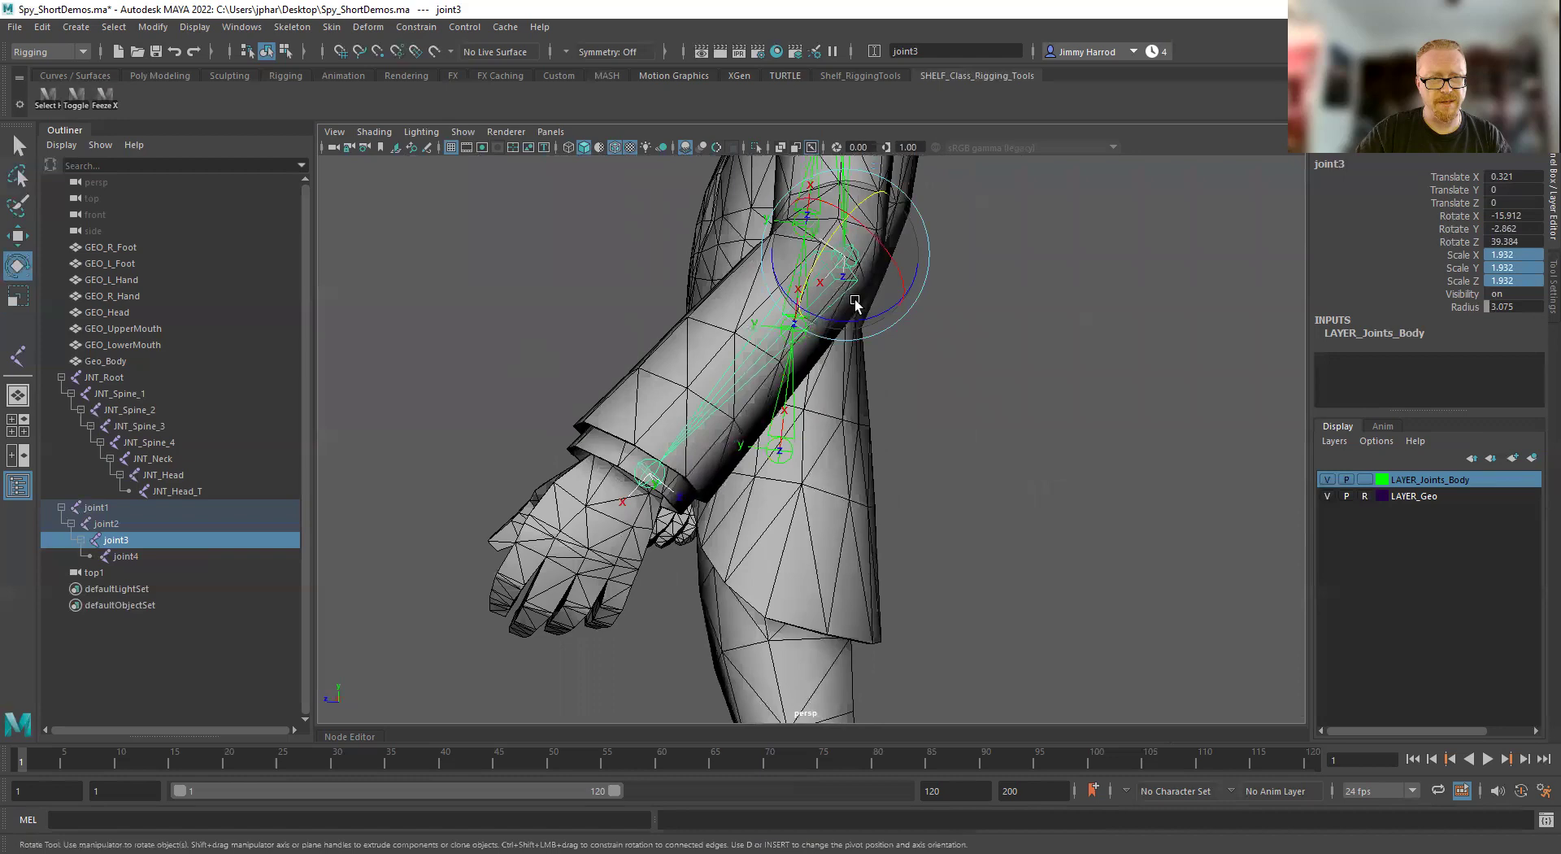
drag(877, 280, 969, 202)
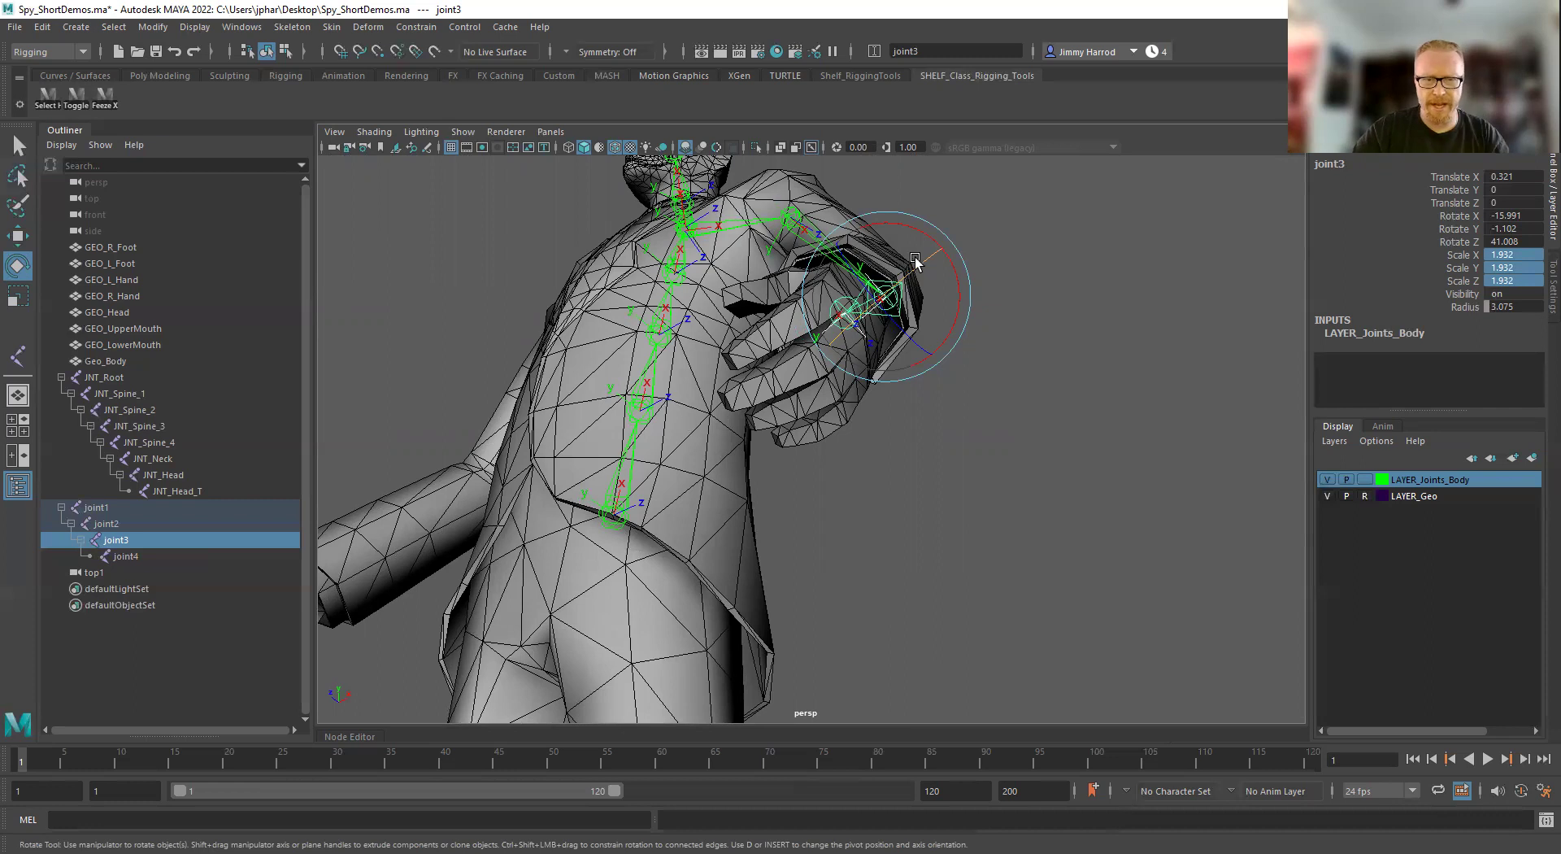
drag(959, 284, 1019, 494)
Deselect the joint and examine the elbow joint and the arm chain's alignment from several sides
click(998, 372)
scroll(974, 401, up, 7)
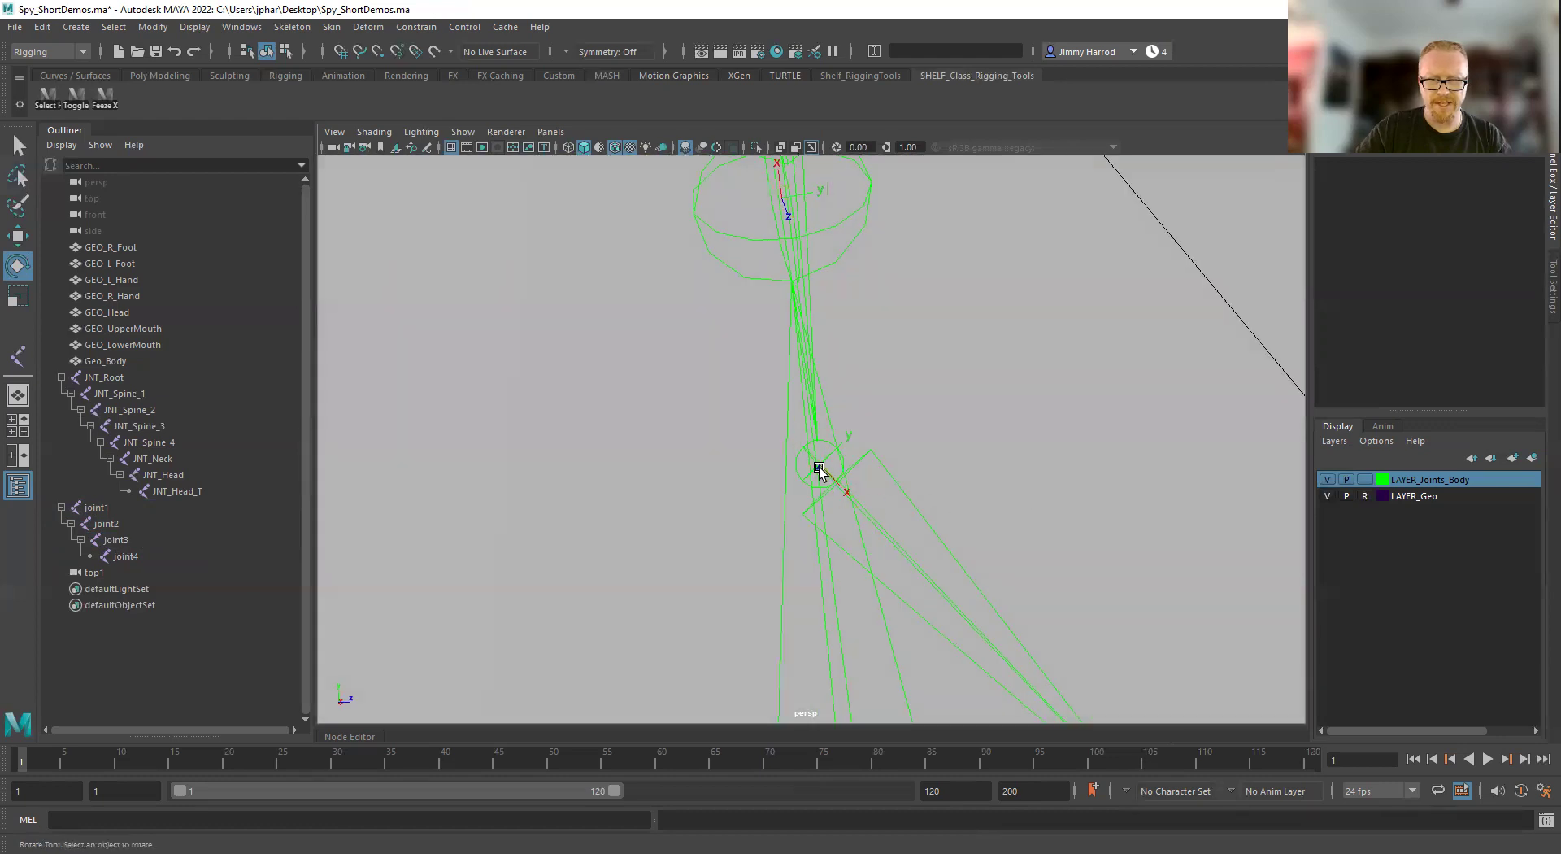
mouse_move(795, 433)
alt+mouse_down()
mouse_move(899, 460)
mouse_move(1010, 453)
mouse_move(1090, 472)
alt+mouse_up()
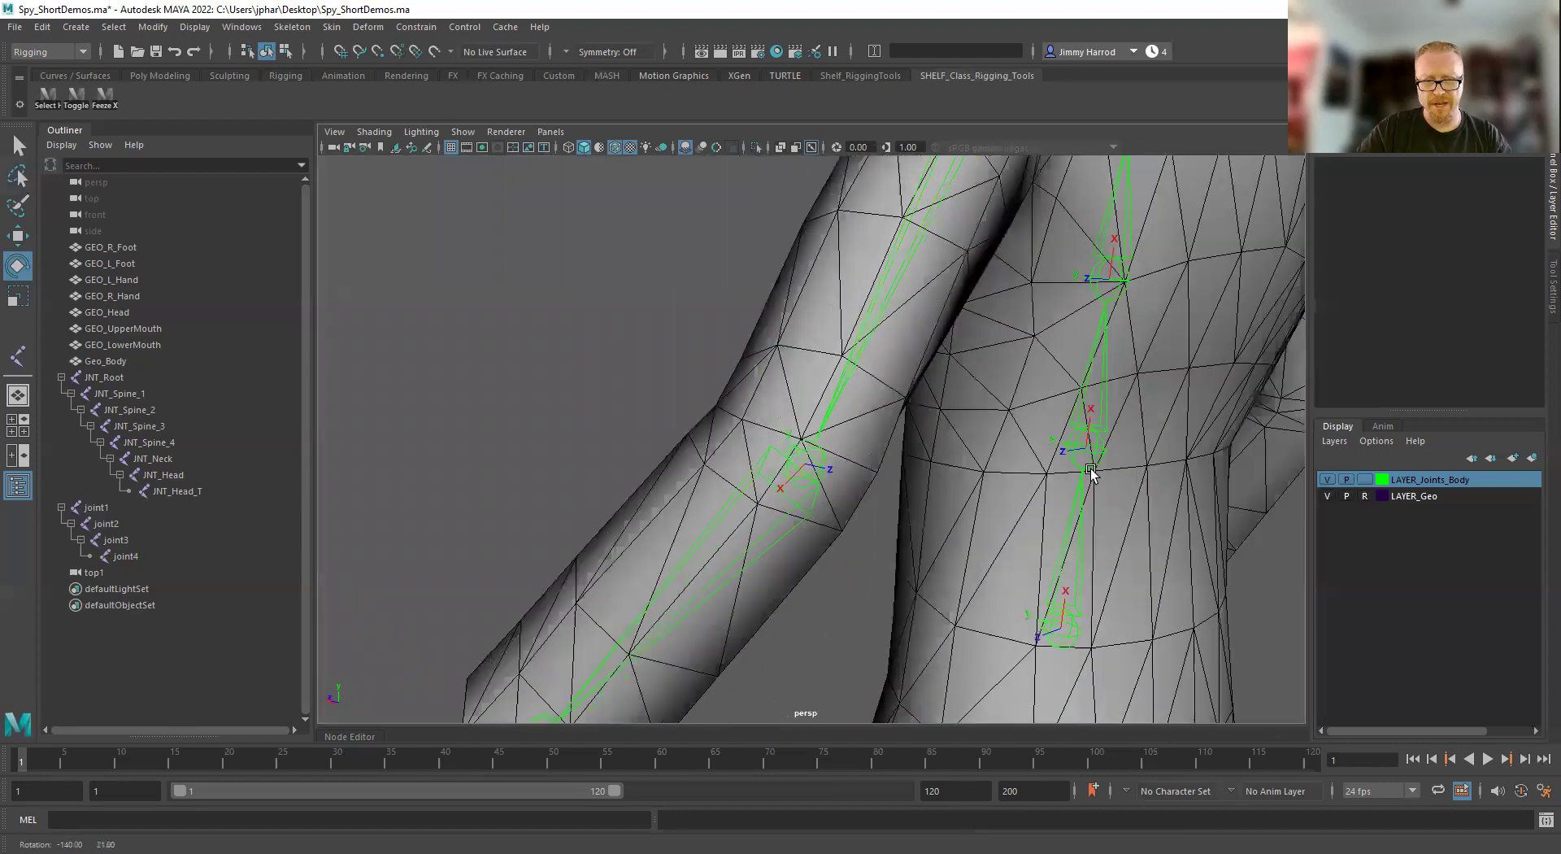
scroll(1090, 470, down, 5)
alt+drag(935, 524, 1040, 522)
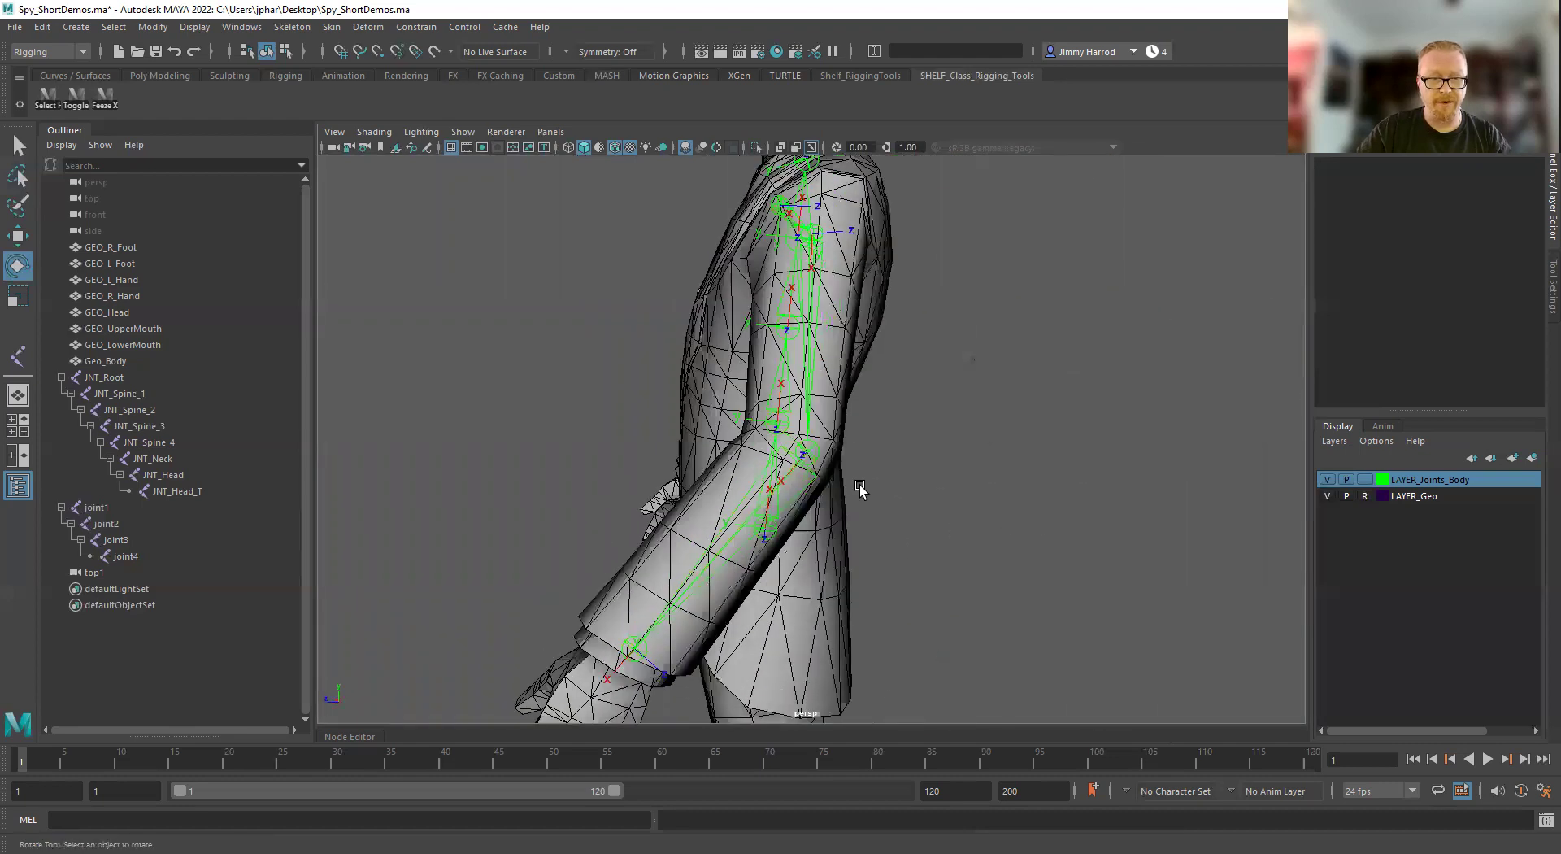
Try bending the elbow by rotating the third joint to about X -11.8, Y 21.9, Z 104.1, and undo the test rotation
click(817, 453)
alt+drag(920, 488, 972, 493)
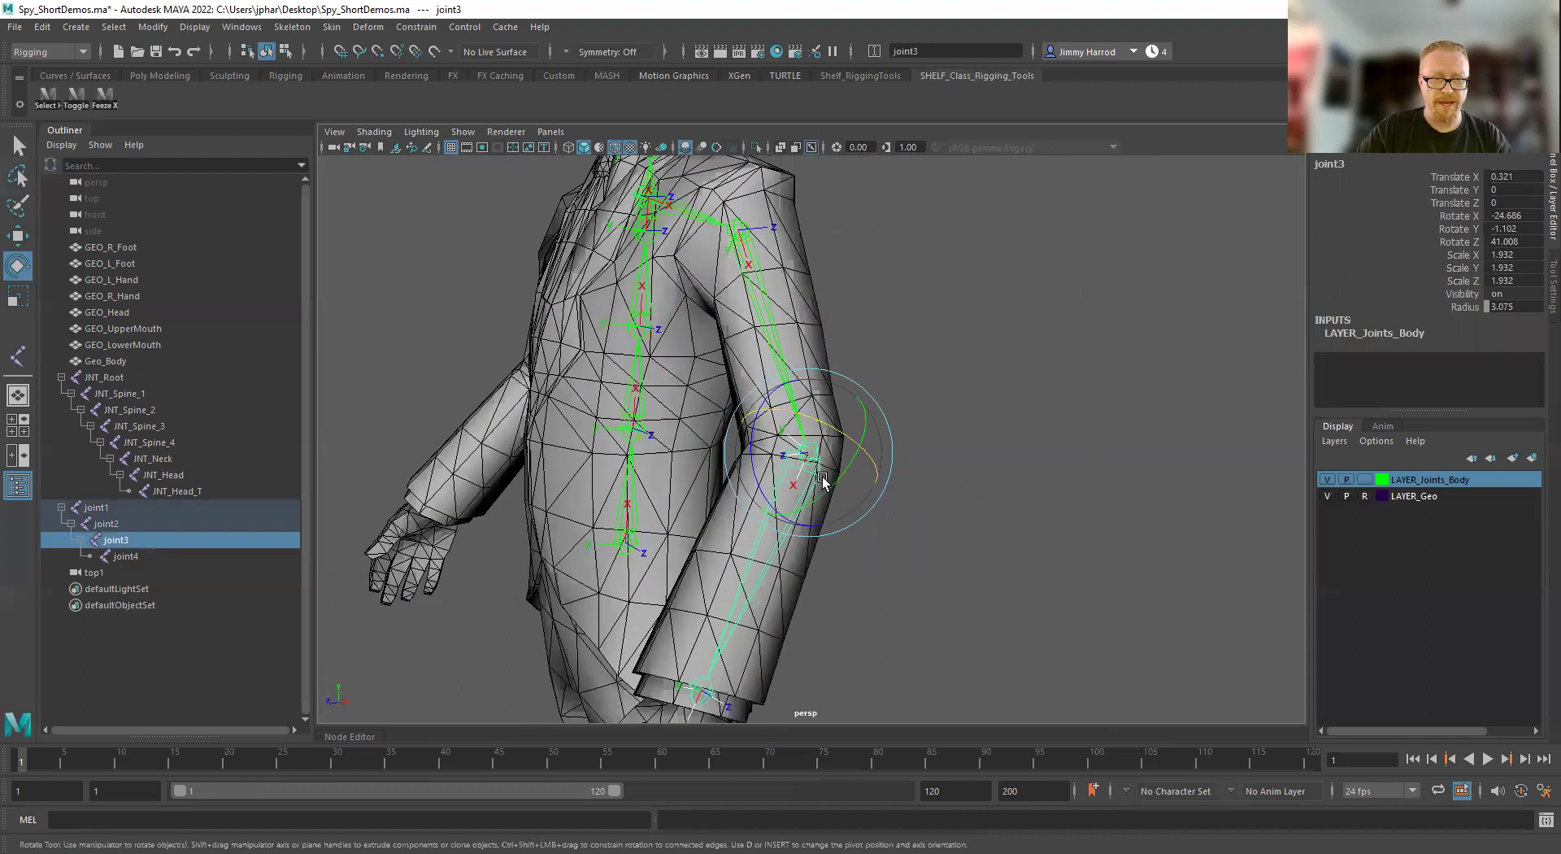
drag(760, 457, 722, 368)
alt+drag(756, 420, 873, 433)
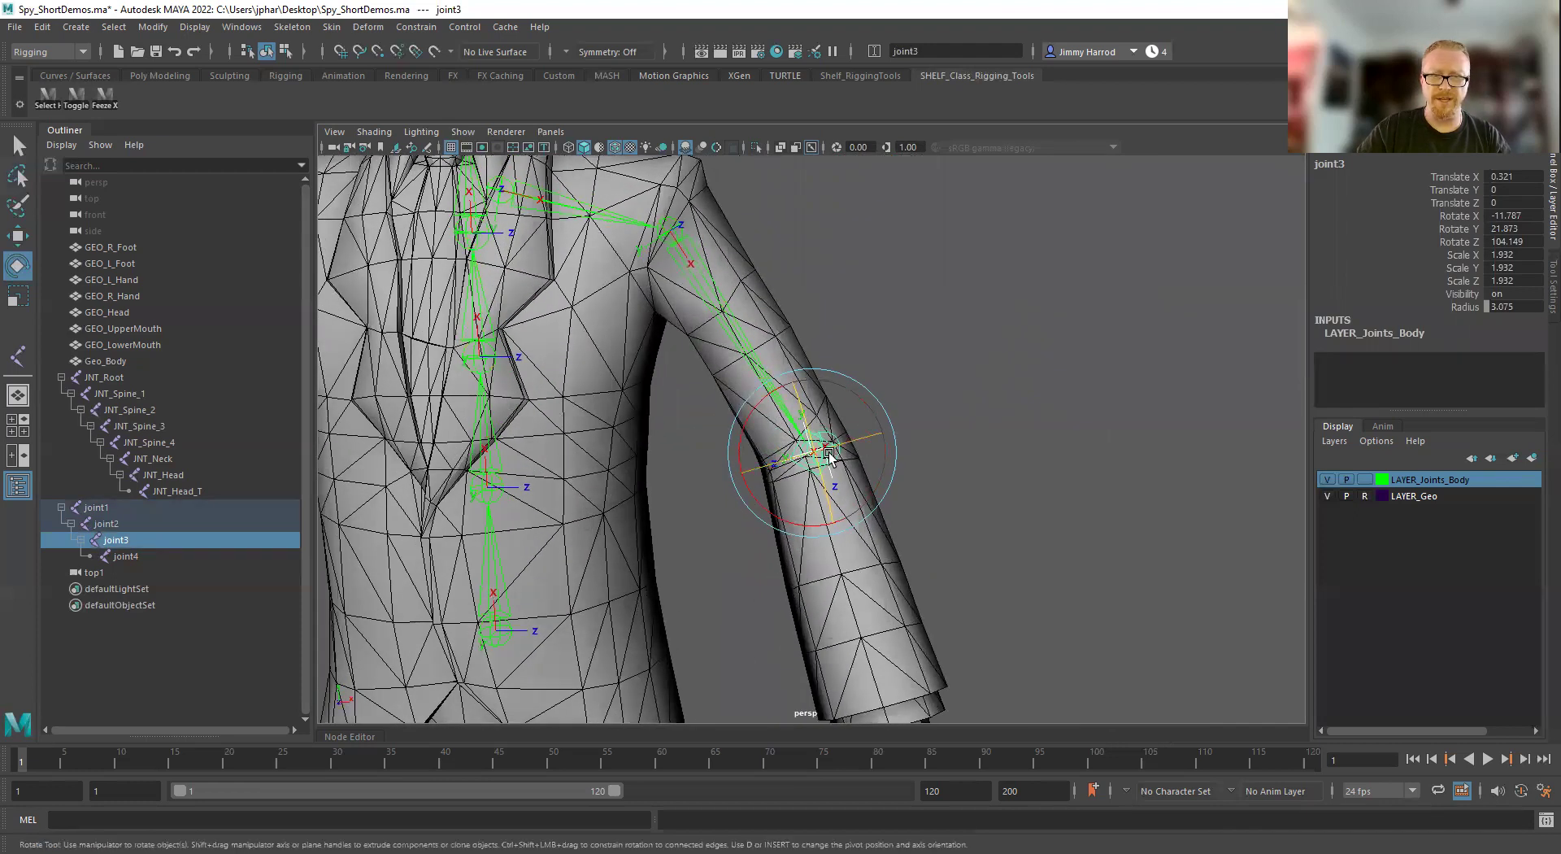
alt+drag(871, 488, 881, 449)
key(ctrl+z)
Set the third joint's X rotation to about -18.4, test bending the elbow up the arm, and undo the test bends
drag(840, 357, 834, 355)
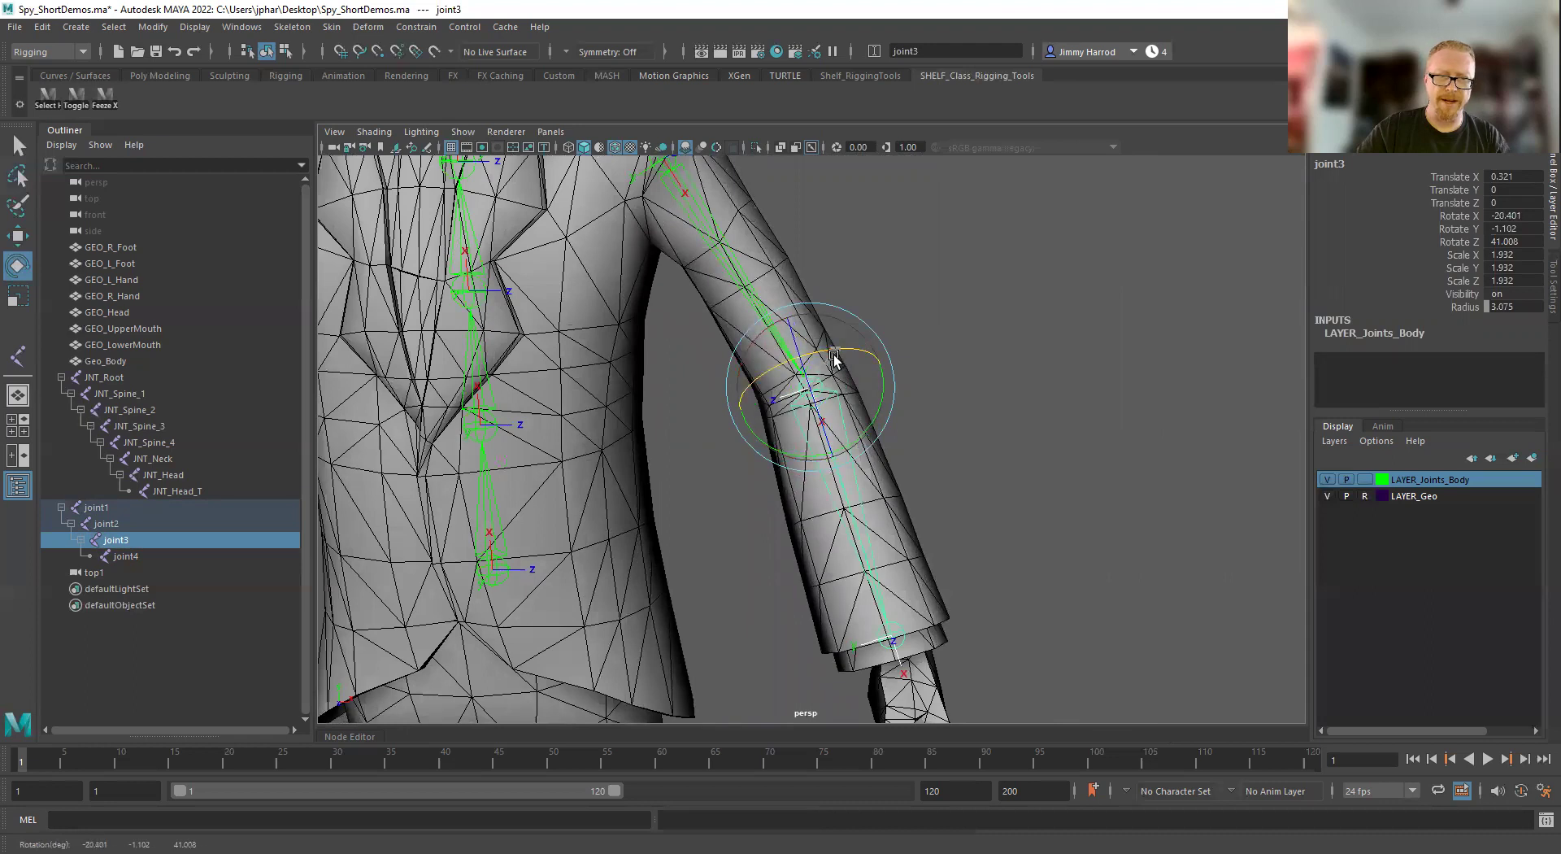
drag(822, 419, 807, 339)
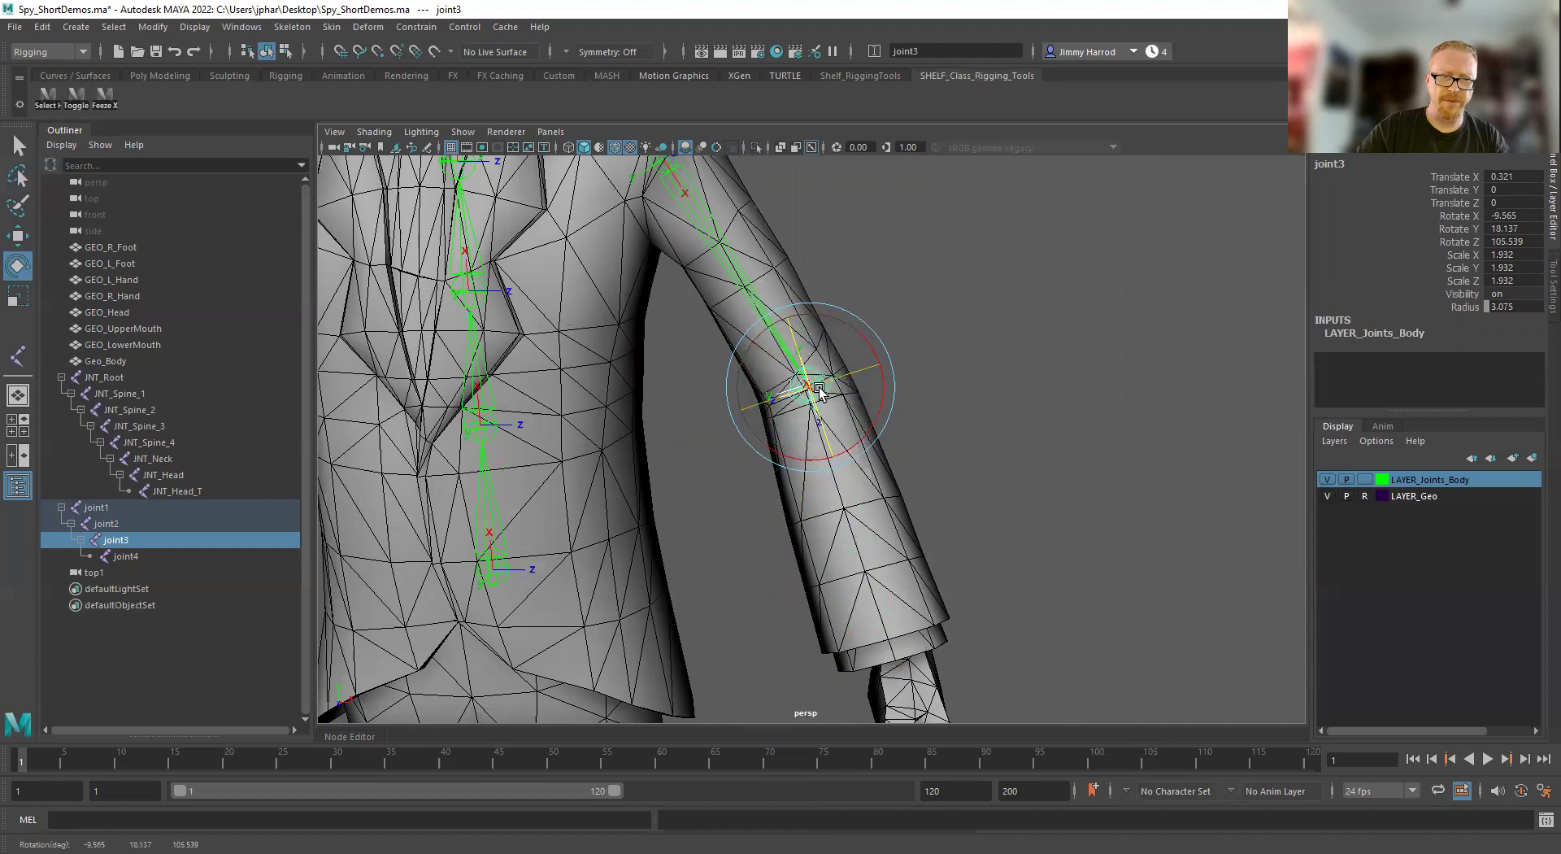
alt+drag(845, 439, 828, 361)
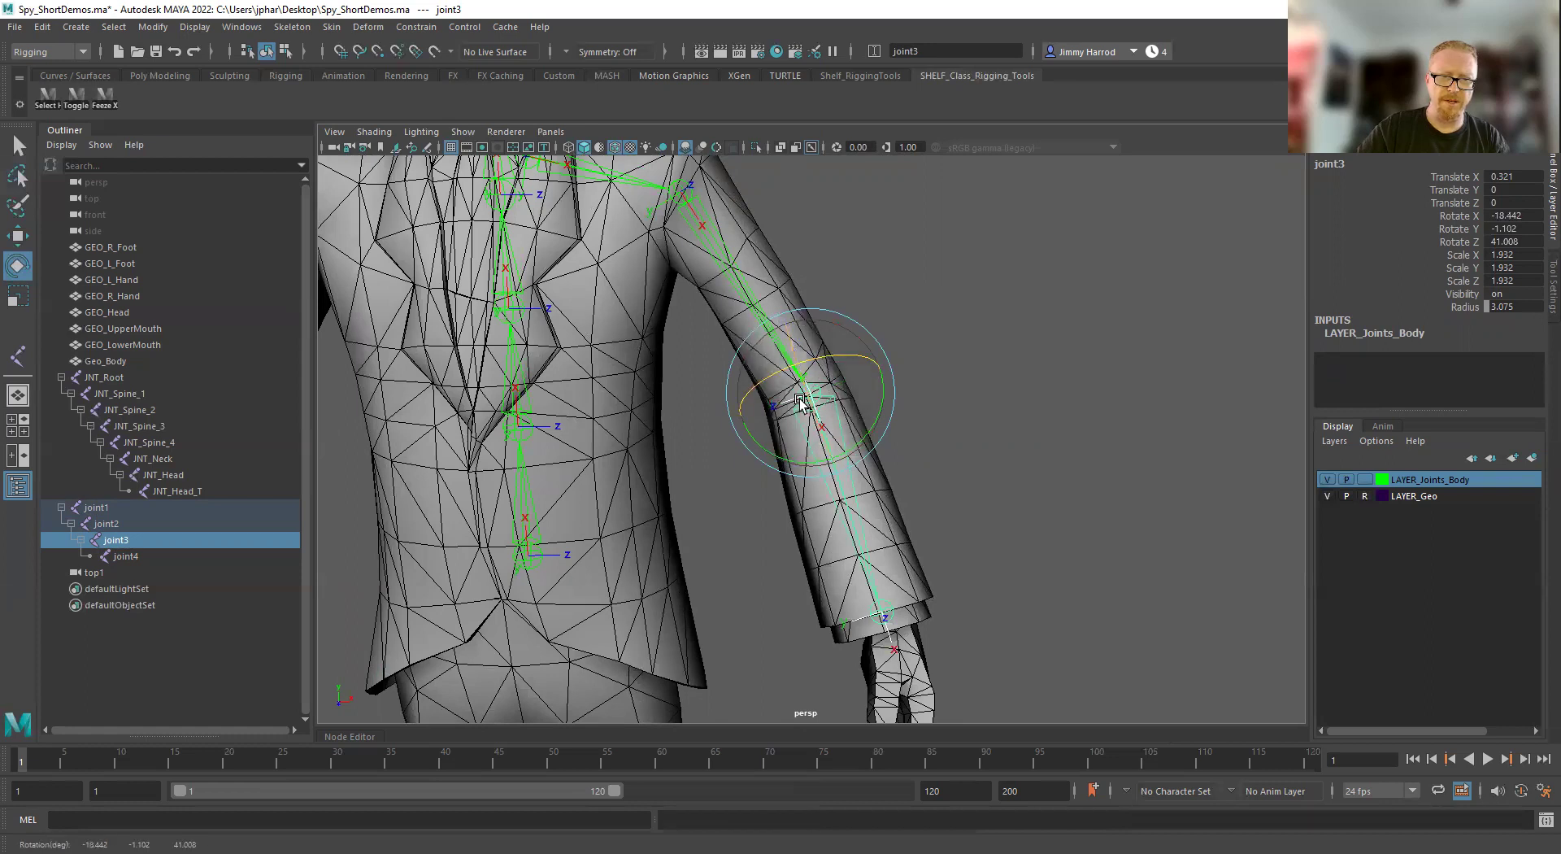
drag(801, 403, 796, 323)
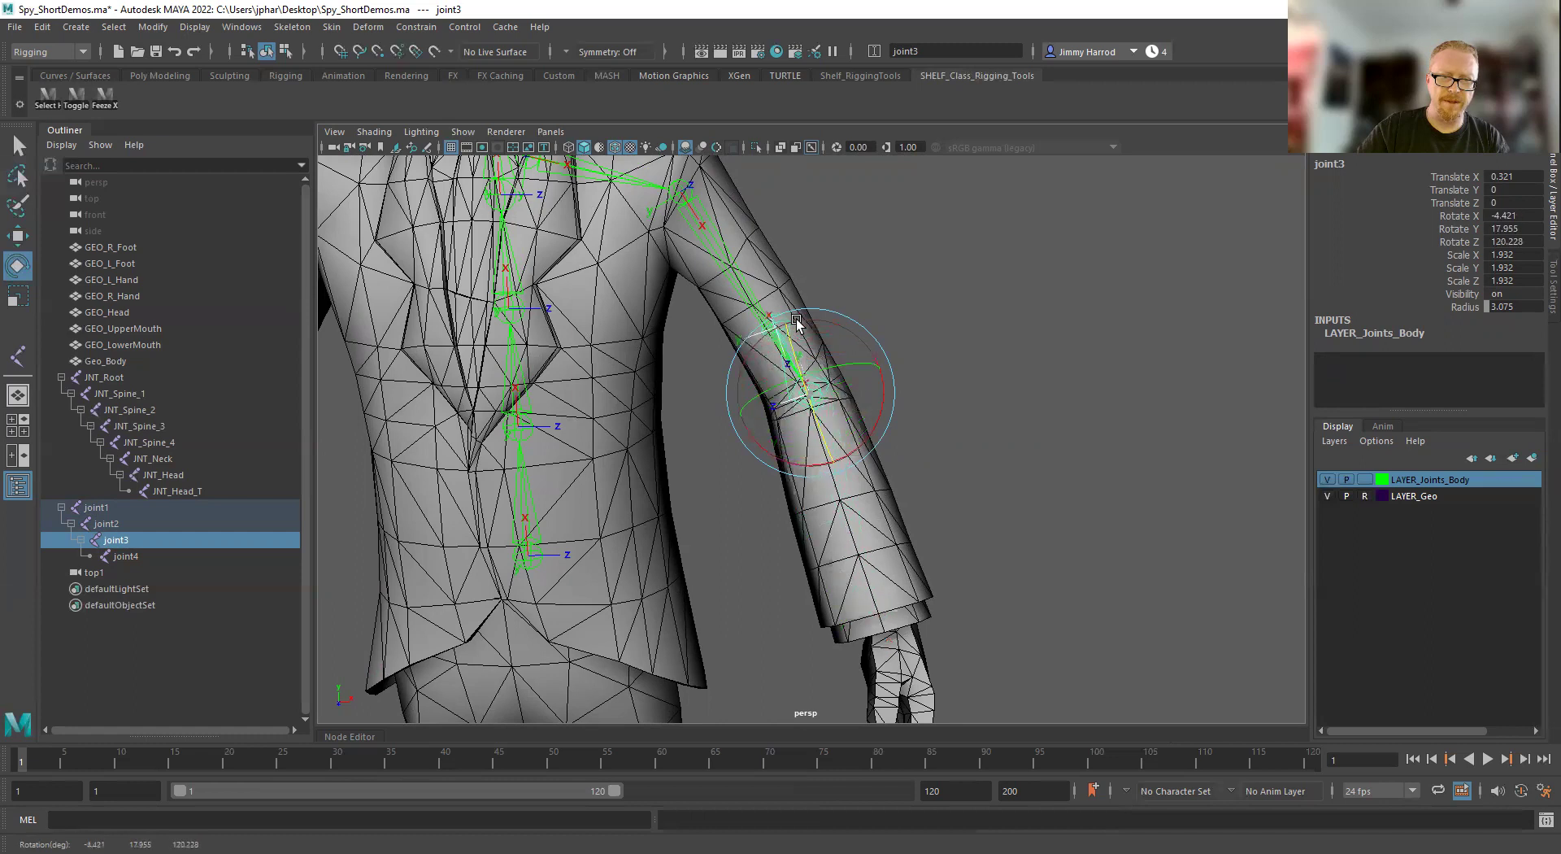
key(ctrl+z)
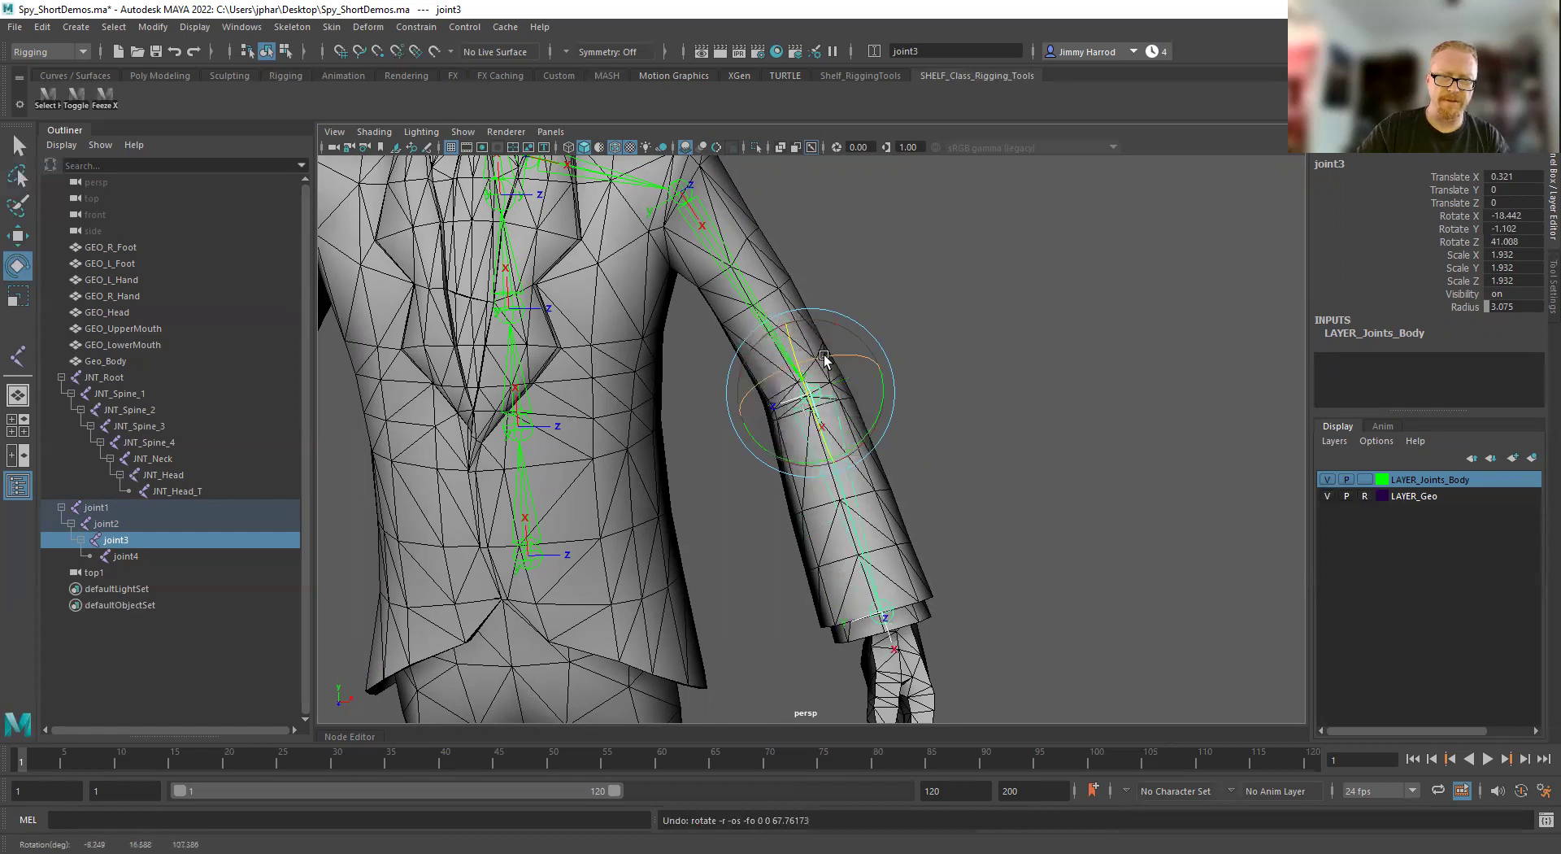
Set joint3's X rotation to about -20.4, test the elbow bend and undo it, and freeze the joint's transformations
drag(815, 375, 805, 331)
key(ctrl+z)
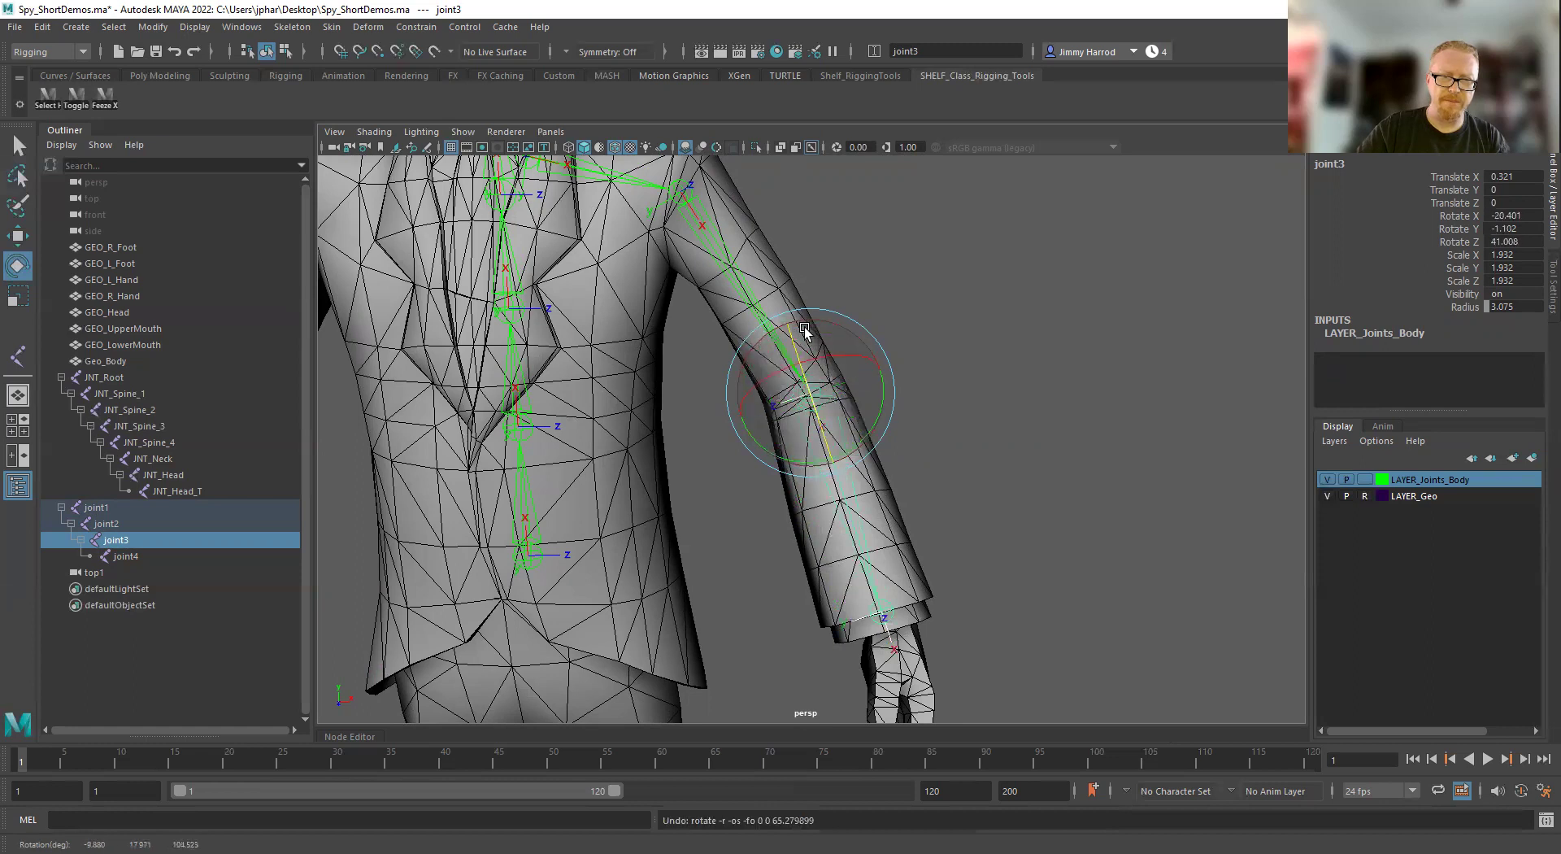
alt+drag(924, 477, 757, 442)
alt+drag(798, 525, 898, 520)
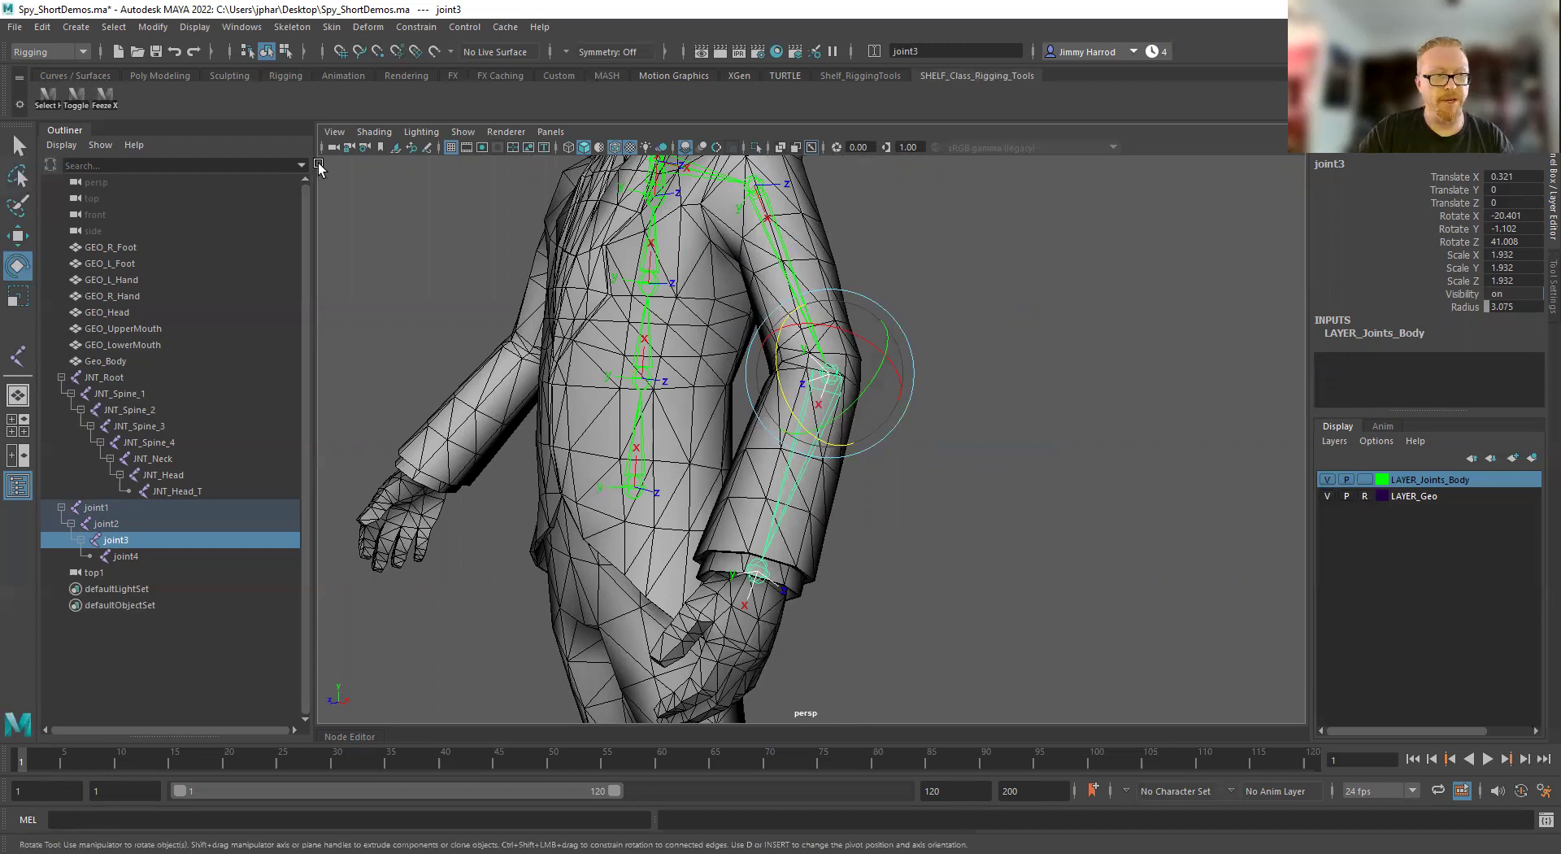
click(112, 99)
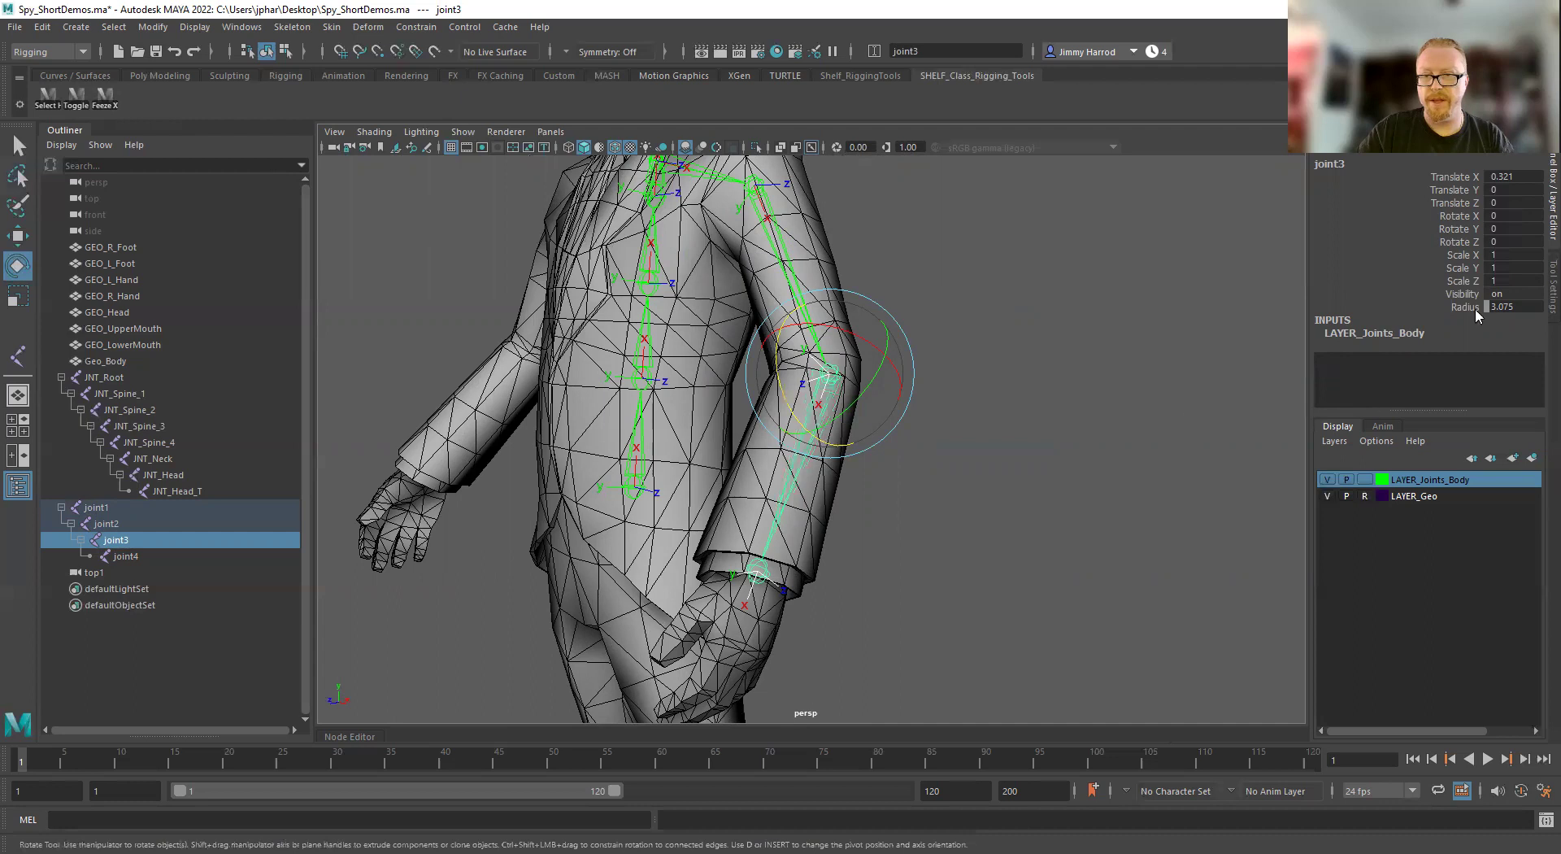
alt+drag(631, 573, 705, 601)
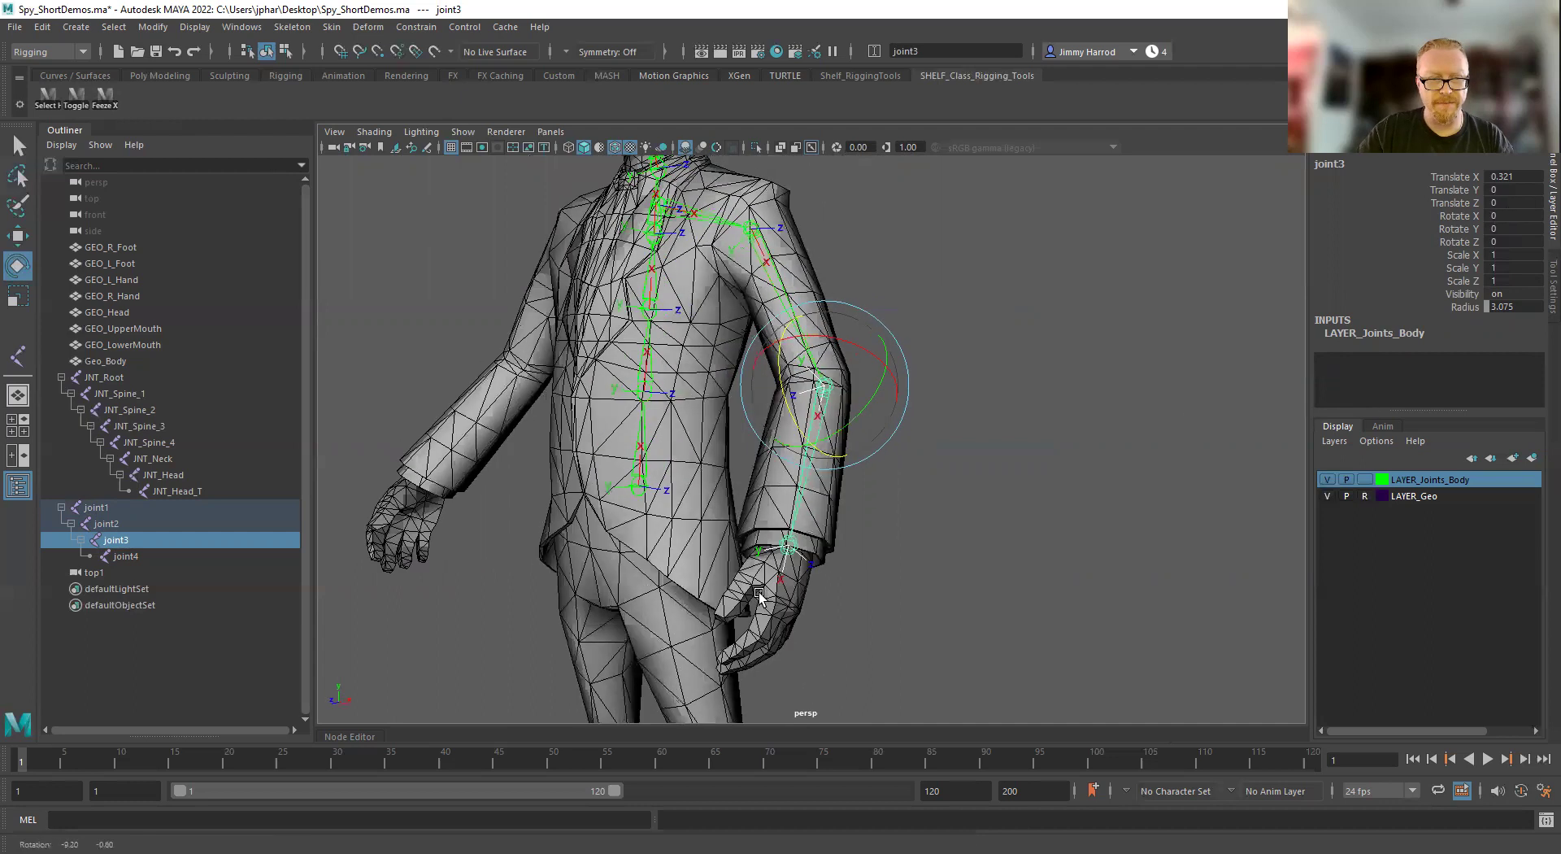
Select the arm chain's whole hierarchy from joint1 down to joint4, freeze its transformations and deselect it
click(931, 557)
mouse_move(931, 561)
alt+mouse_down()
mouse_move(962, 509)
mouse_move(1023, 551)
mouse_move(1086, 559)
mouse_move(927, 540)
alt+mouse_up()
click(801, 616)
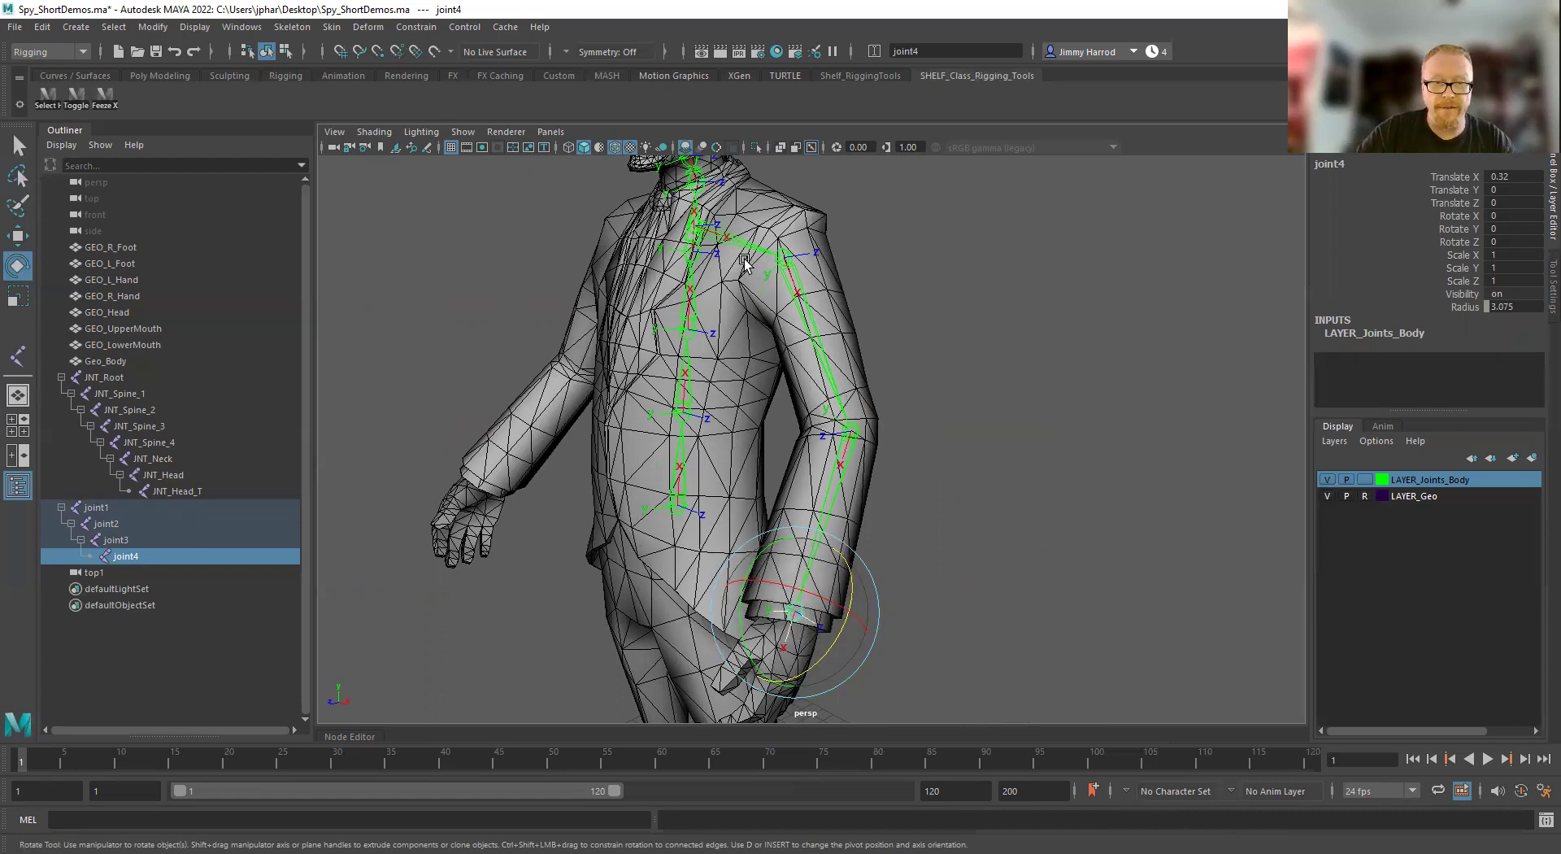
click(789, 252)
alt+drag(917, 387, 1058, 431)
click(689, 282)
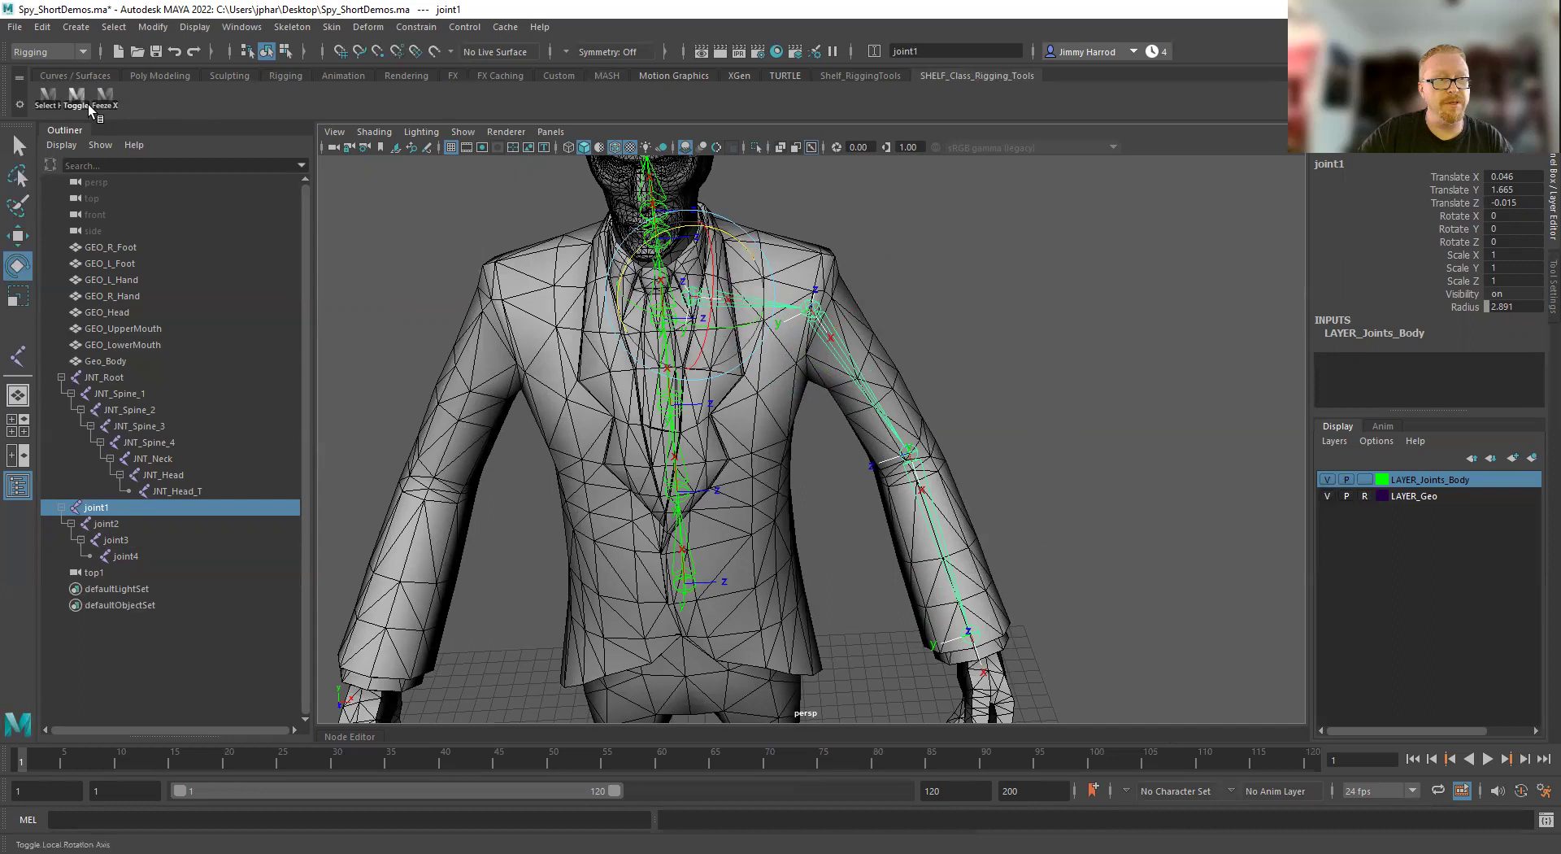
click(46, 94)
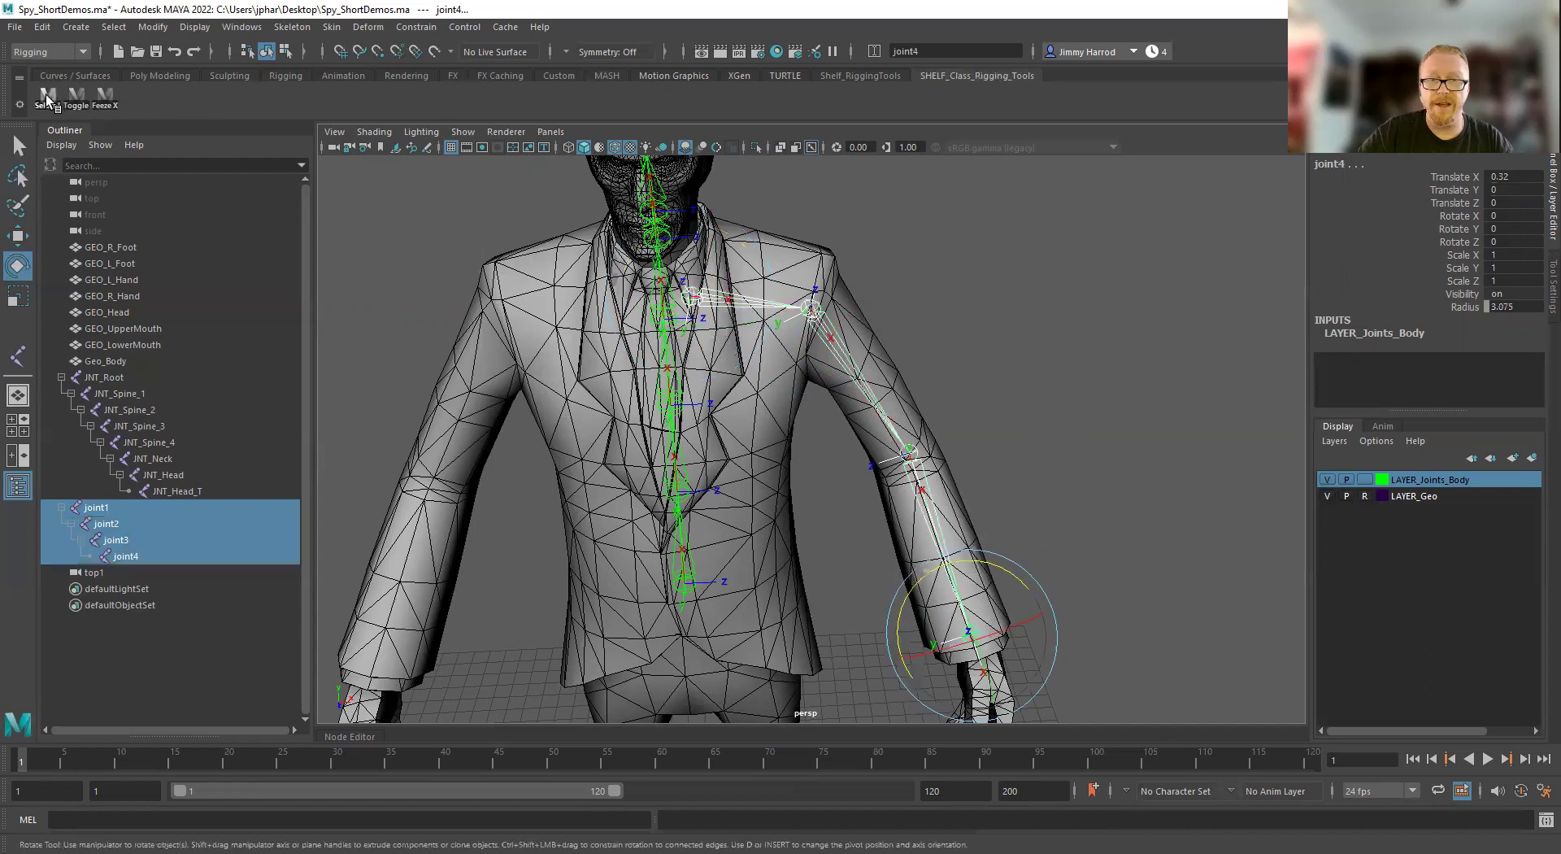
click(114, 103)
click(988, 289)
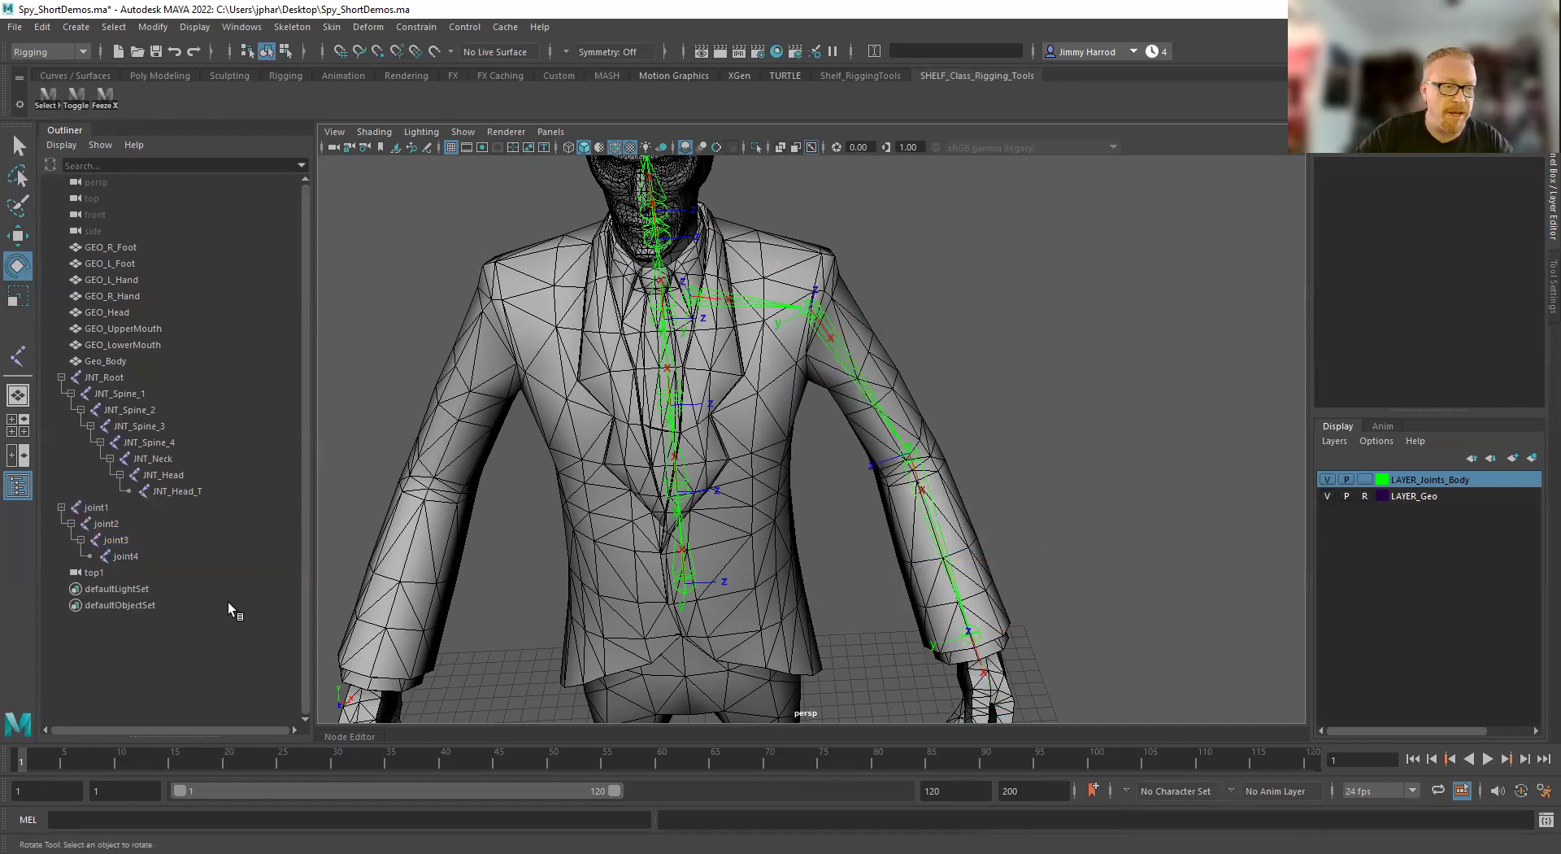
Test curling the arm by rotating joint1 through joint4 together in Z to 7.2 and 61.56, and undo the rotations
click(696, 300)
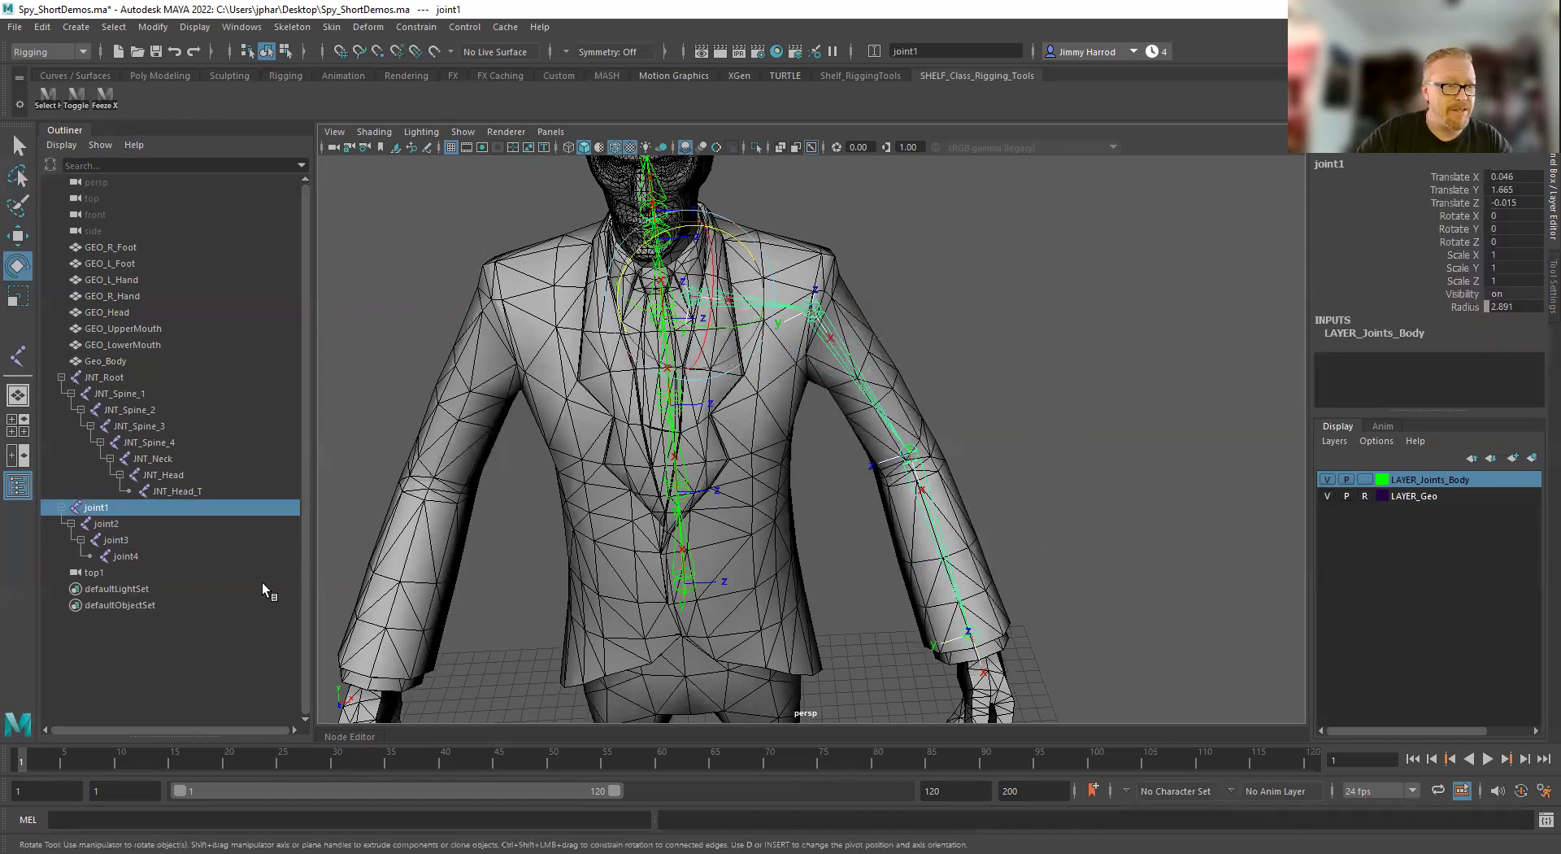
shift+click(127, 555)
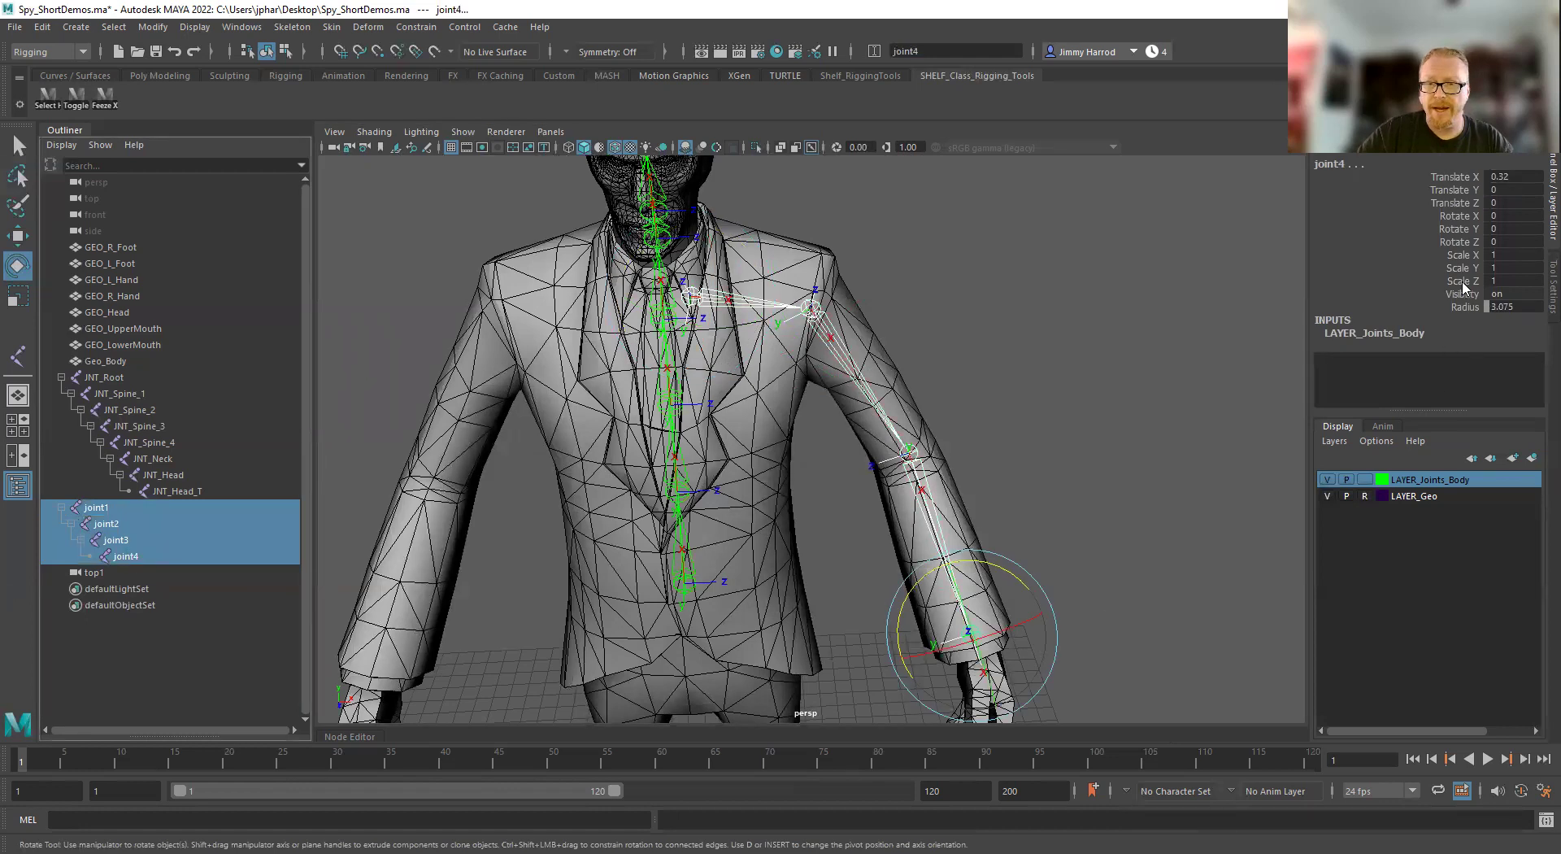
click(1455, 241)
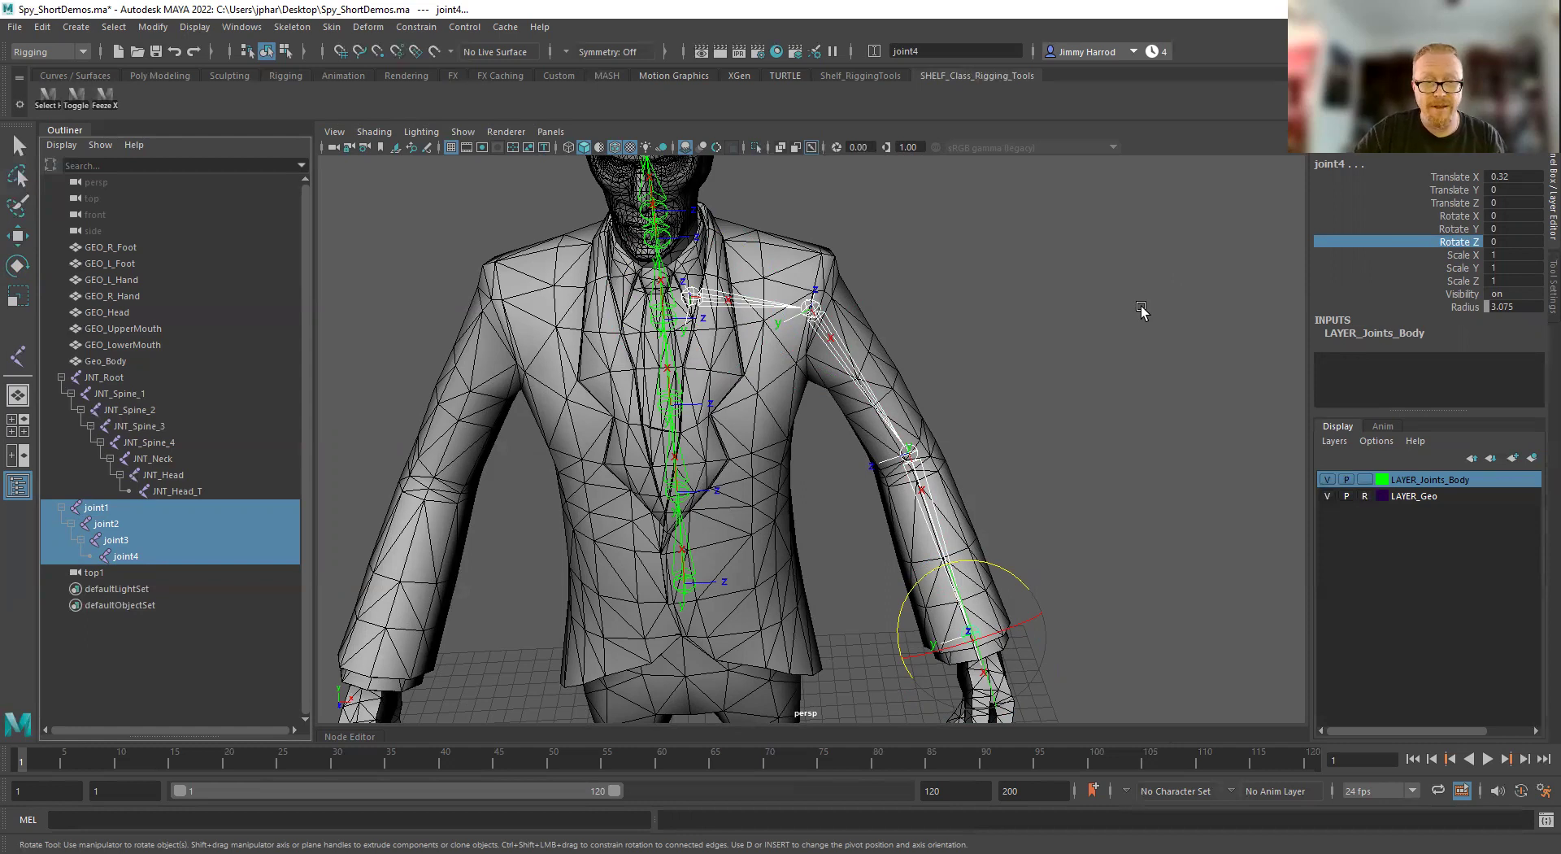
middle_drag(1143, 309, 1171, 343)
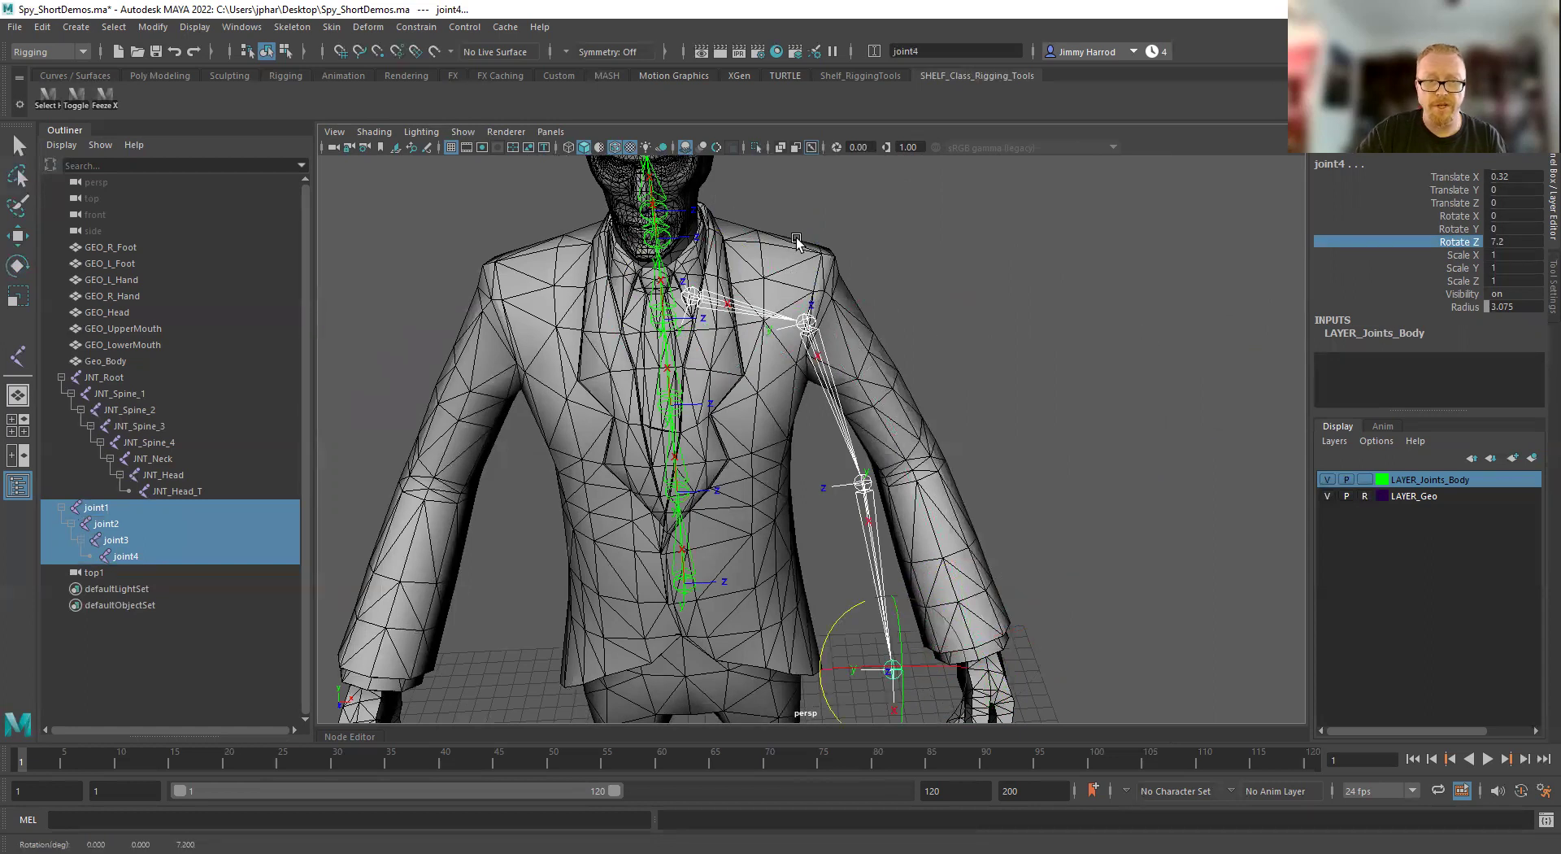
scroll(822, 299, down, 3)
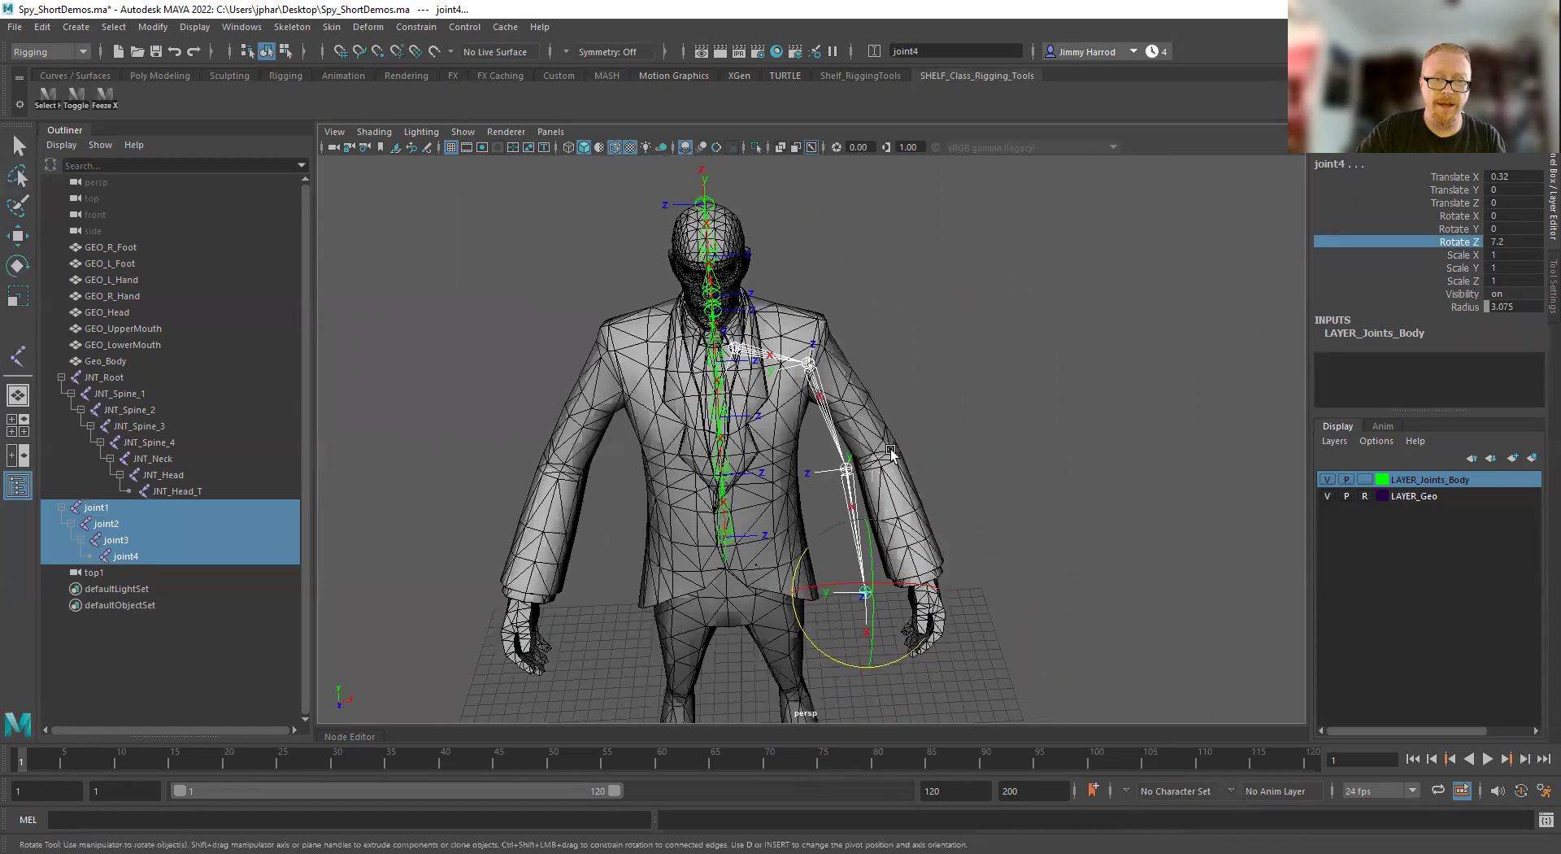
alt+drag(891, 453, 869, 460)
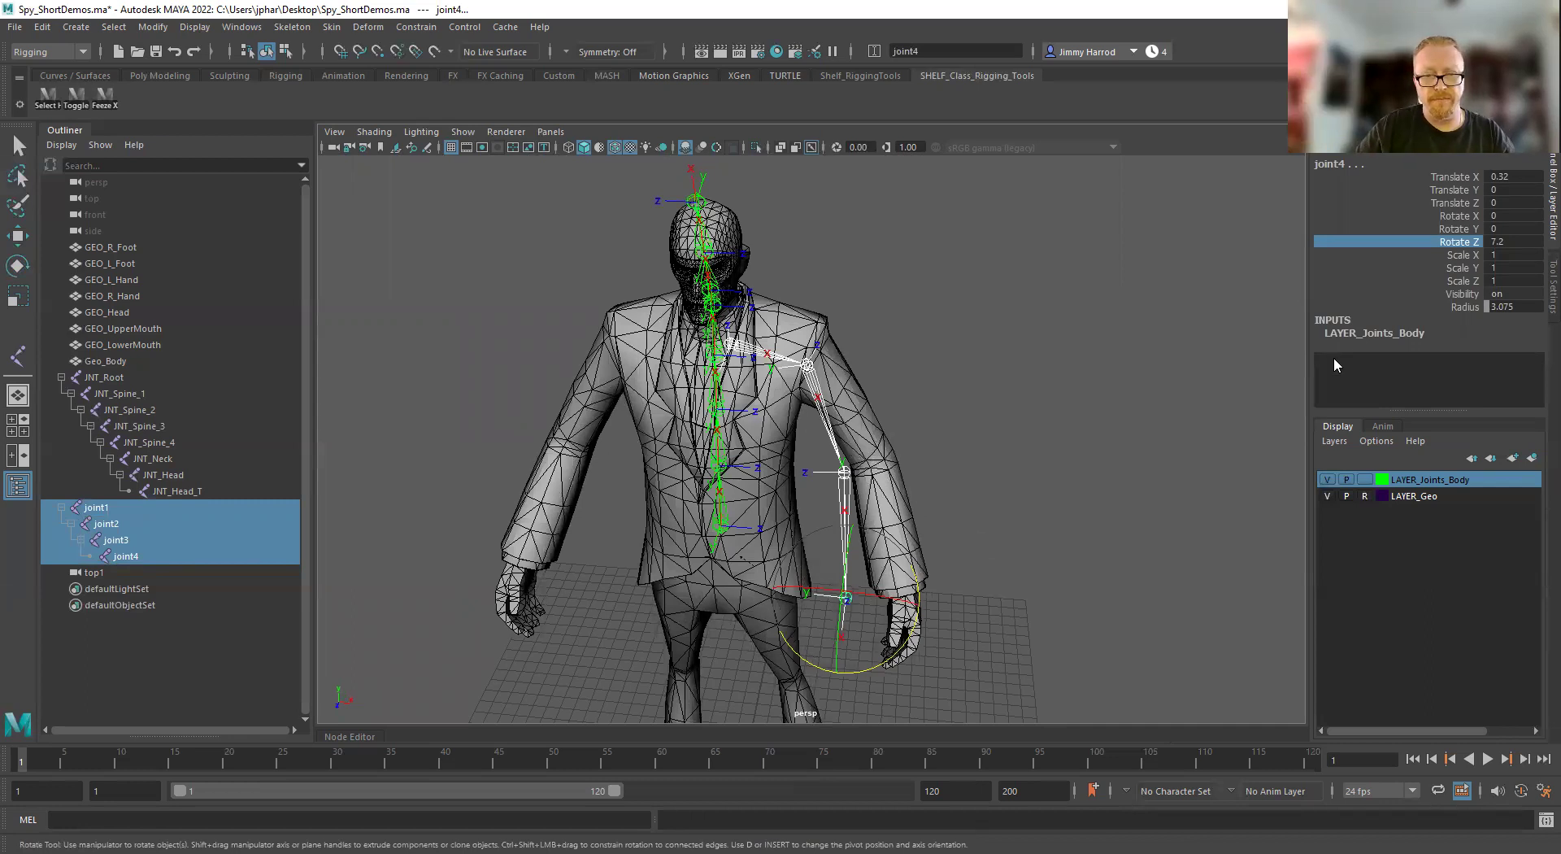
middle_drag(1165, 298, 999, 333)
alt+drag(993, 417, 1031, 429)
key(ctrl+z)
middle_drag(1026, 434, 1164, 421)
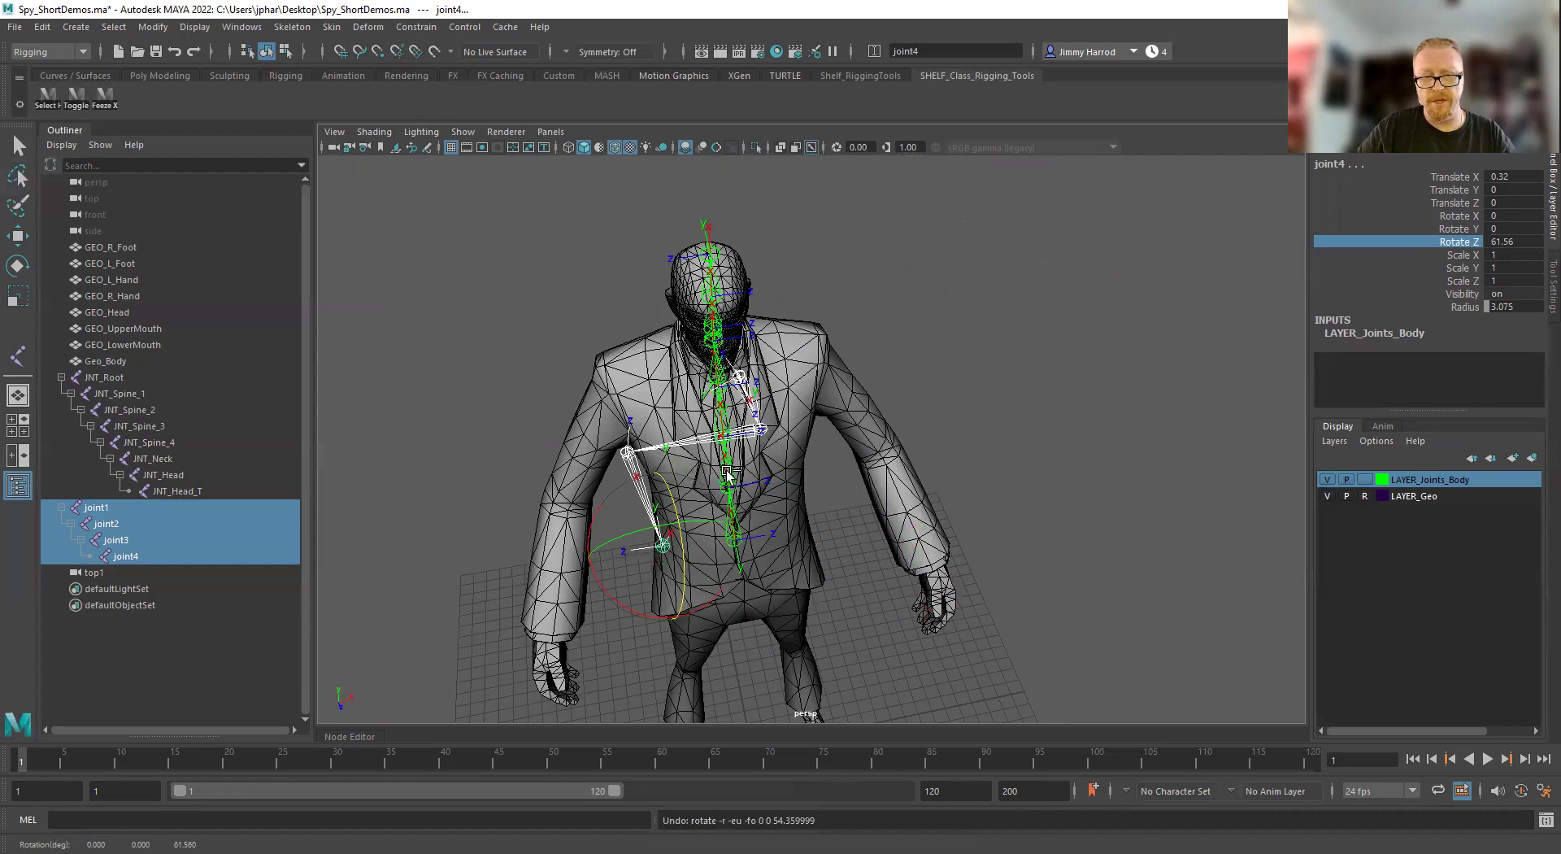
key(ctrl+z)
key(ctrl+z)
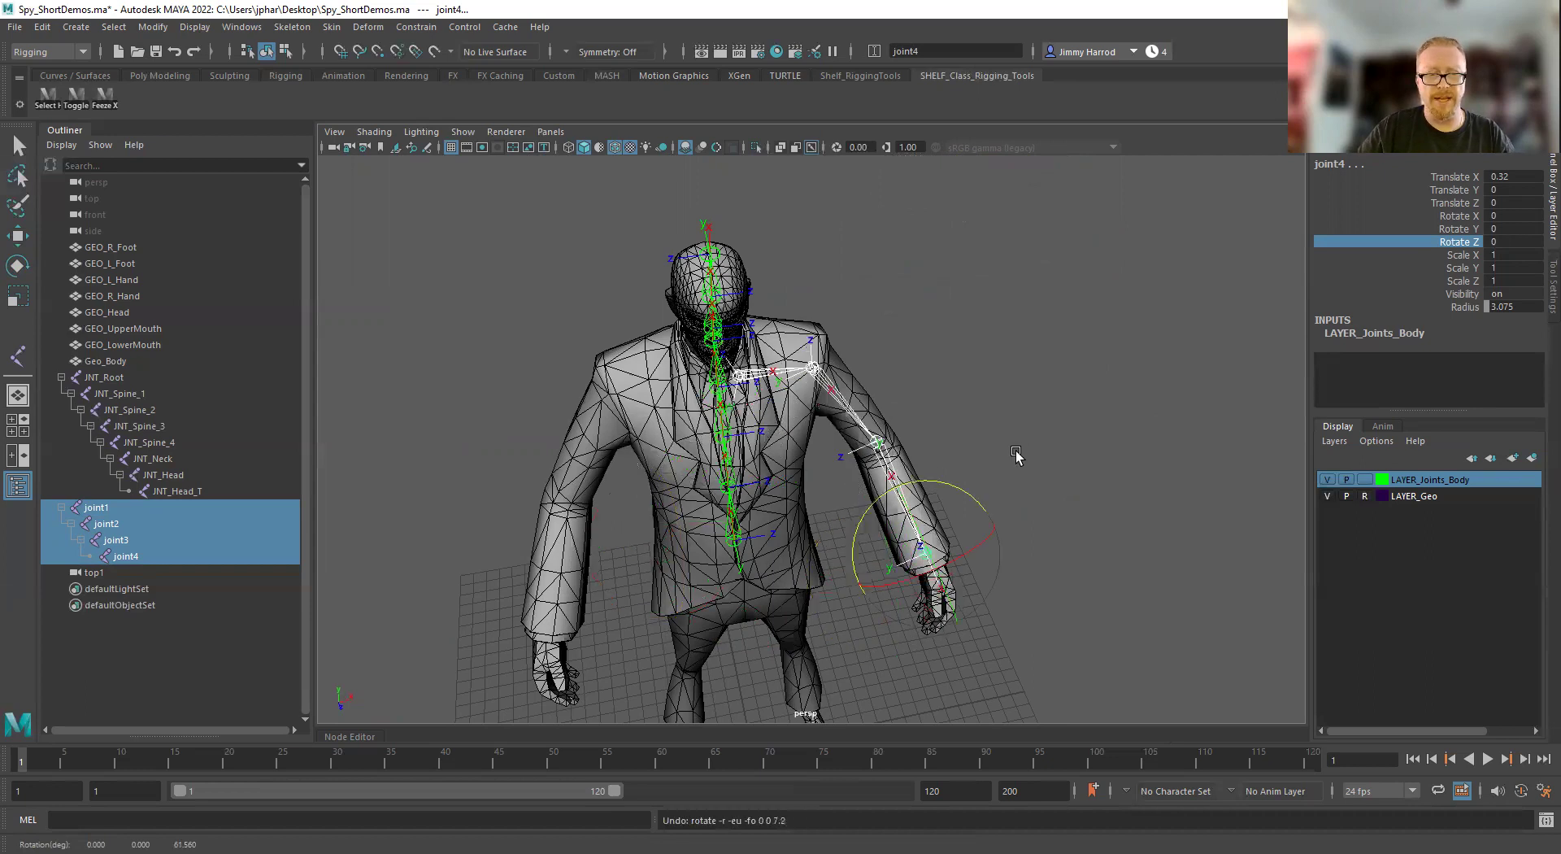
Test bending the elbow by rotating only joint3 in Z to about -77, undo the bend and deselect the joint
key(e)
click(1075, 459)
alt+drag(1074, 459, 1050, 447)
click(886, 450)
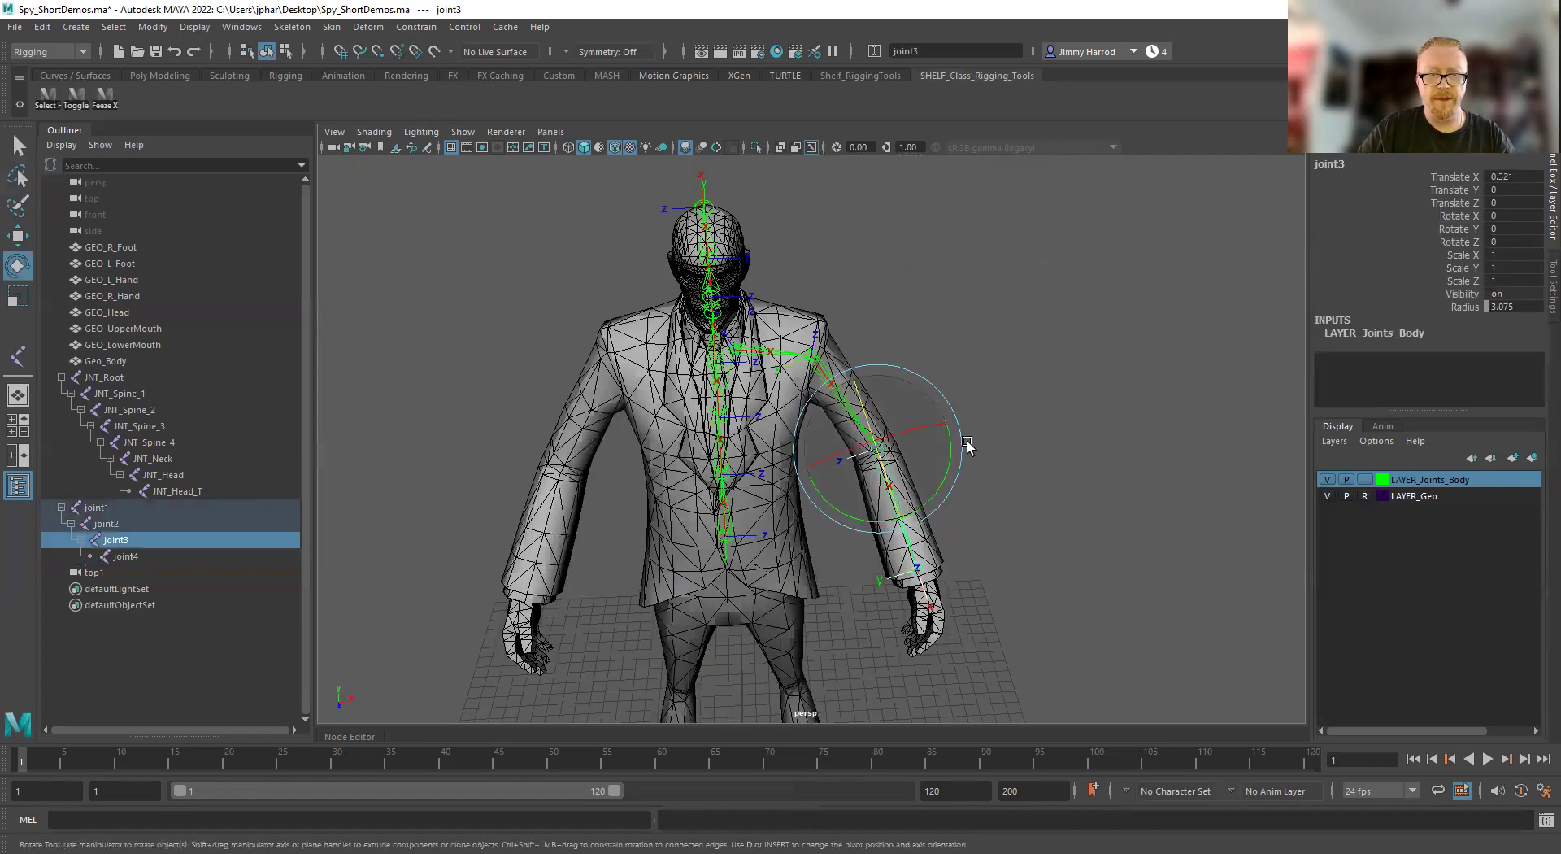
click(1466, 242)
middle_drag(1196, 377, 1027, 361)
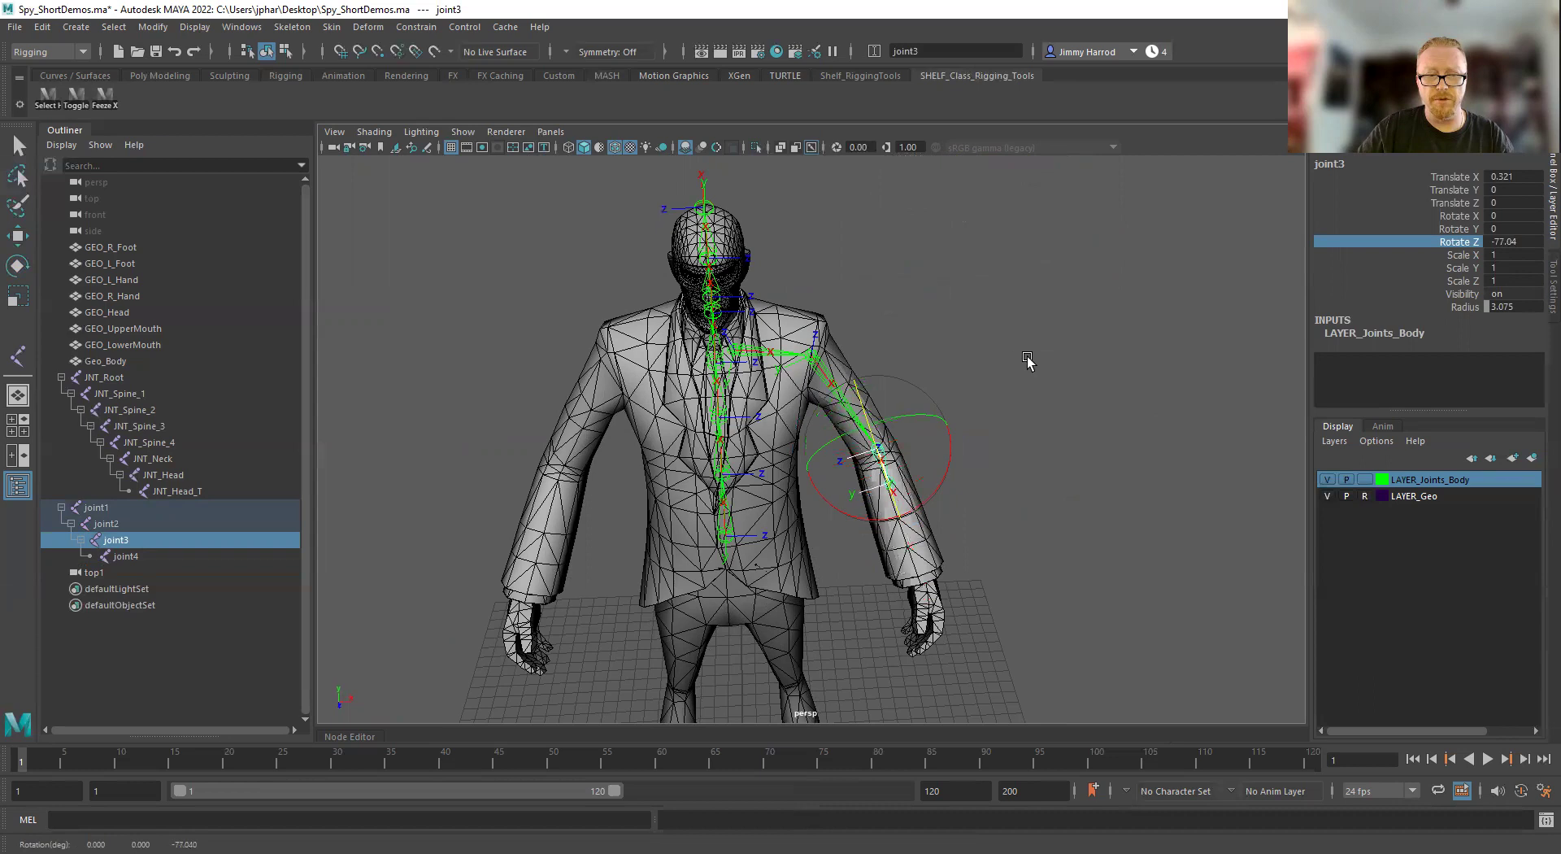
click(1129, 392)
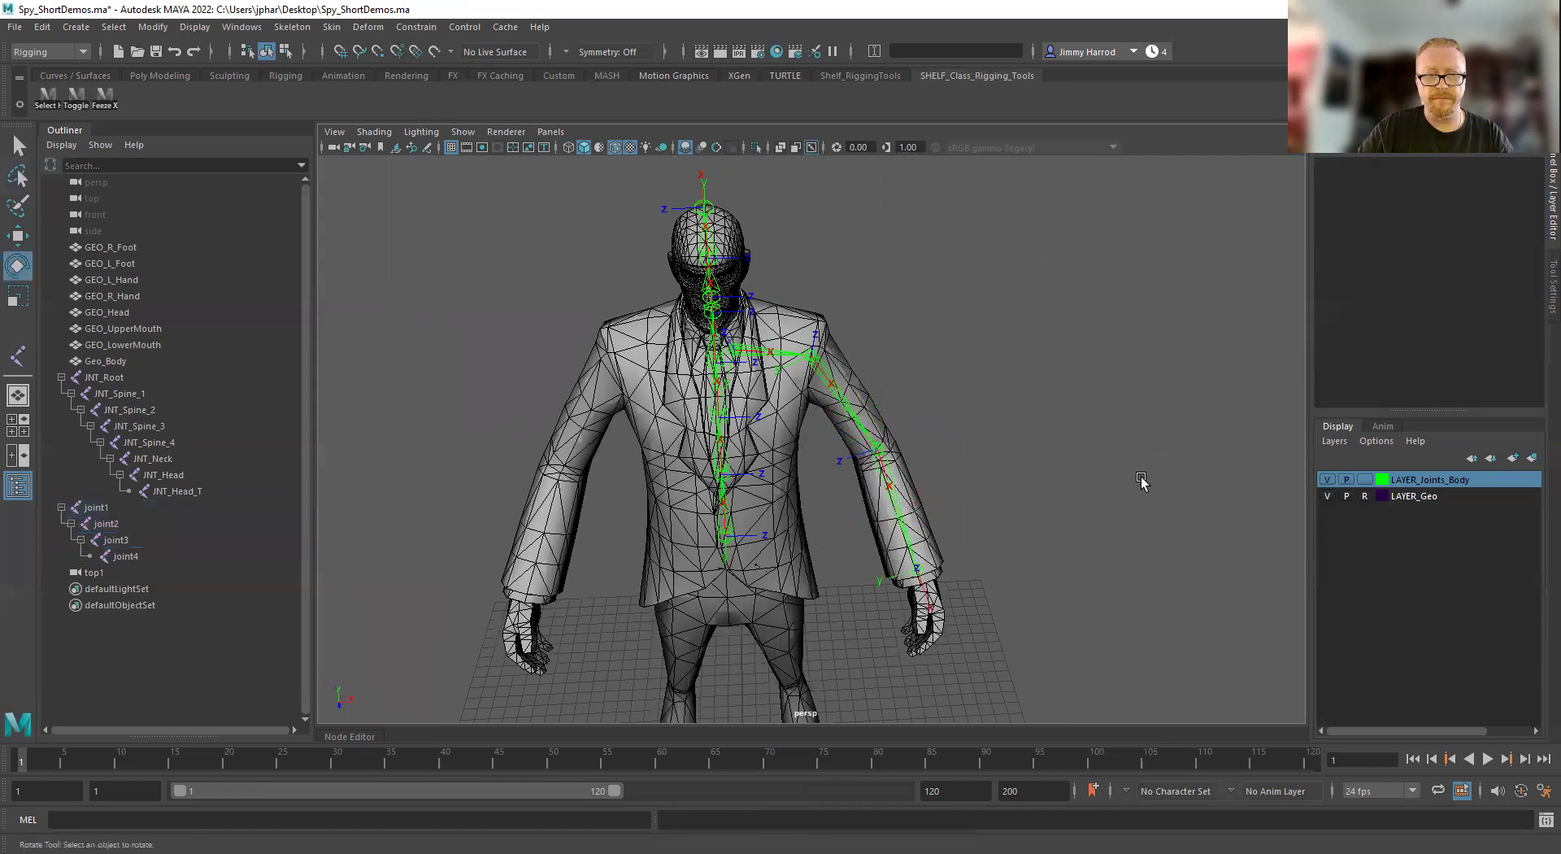
alt+drag(1141, 481, 1103, 430)
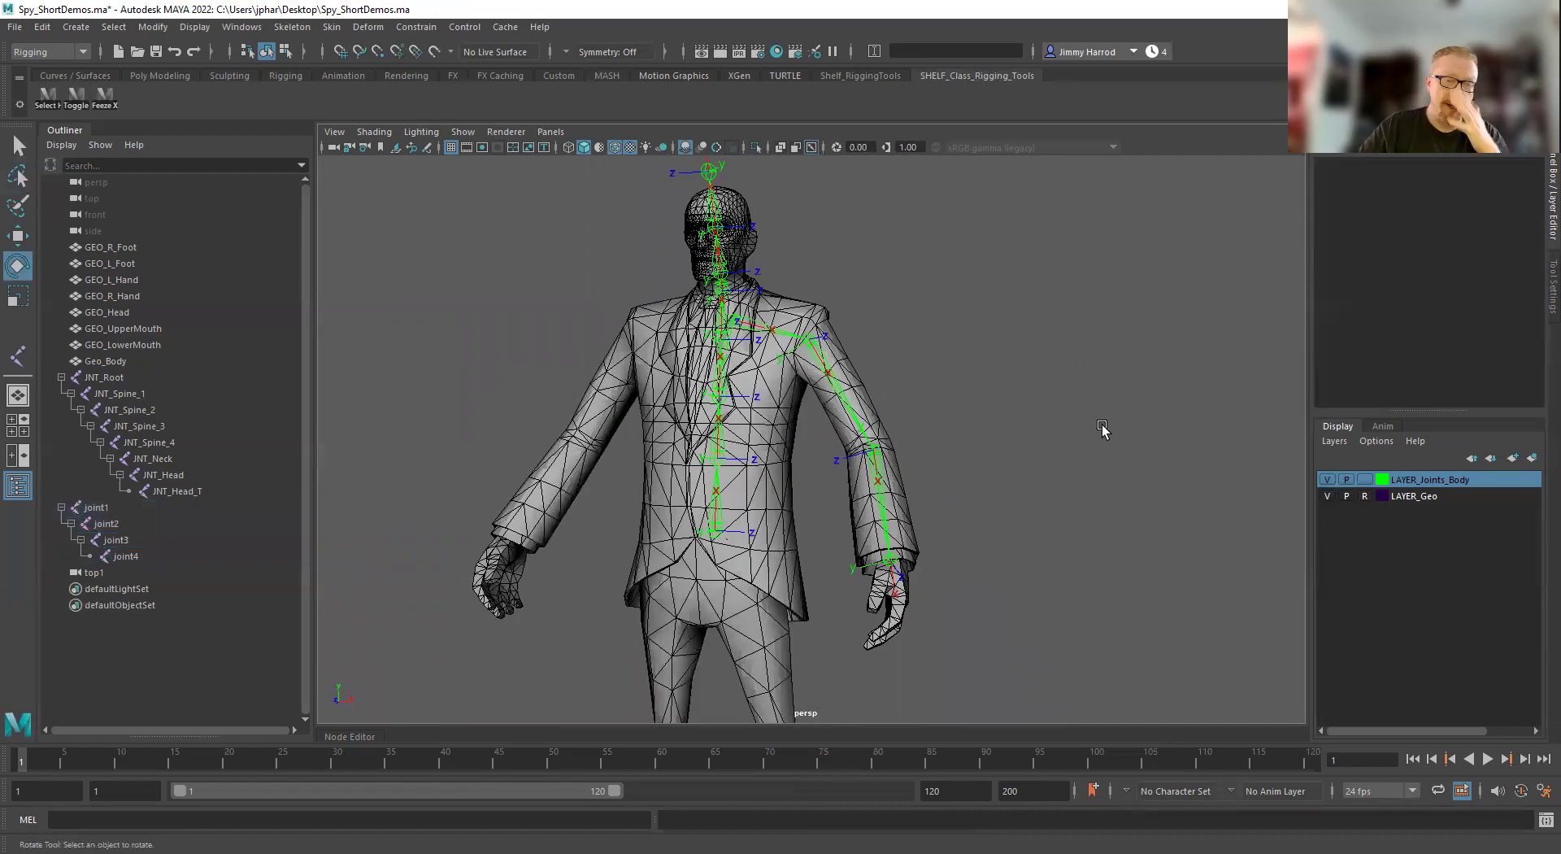